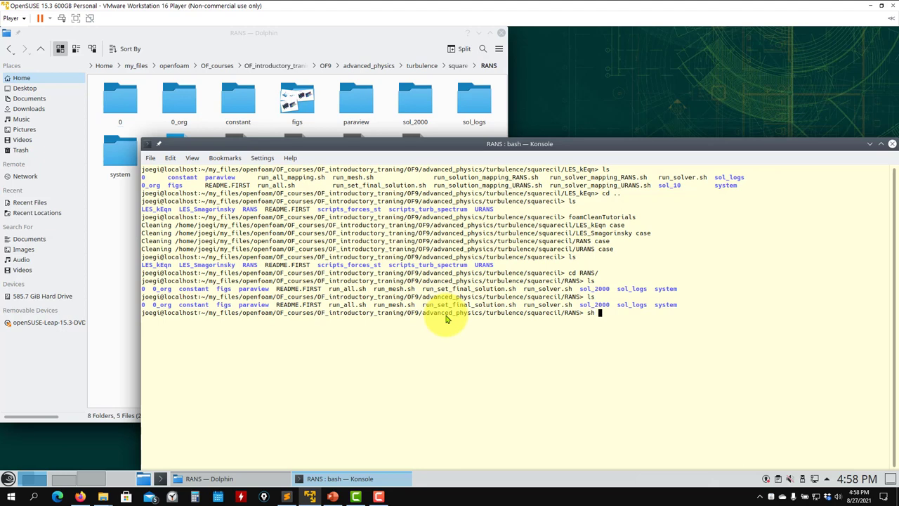
Run the run_mesh.sh script in the RANS case directory to generate and check the mesh
{"action": "type", "text": "sh.sh"}
{"action": "key", "text": "Return"}
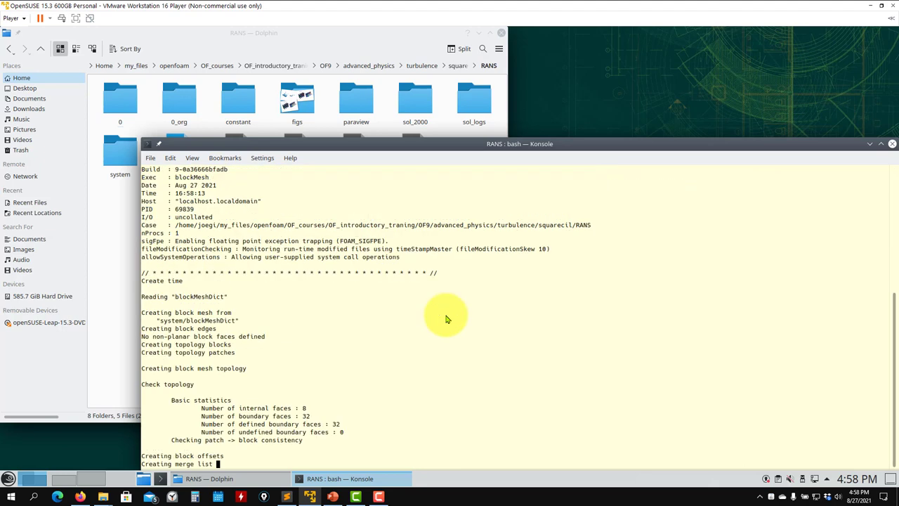
Open the files k, nut, omega, p and U from the RANS case's 0_org folder together in the text editor
{"action": "left_click", "coordinate": [171, 91]}
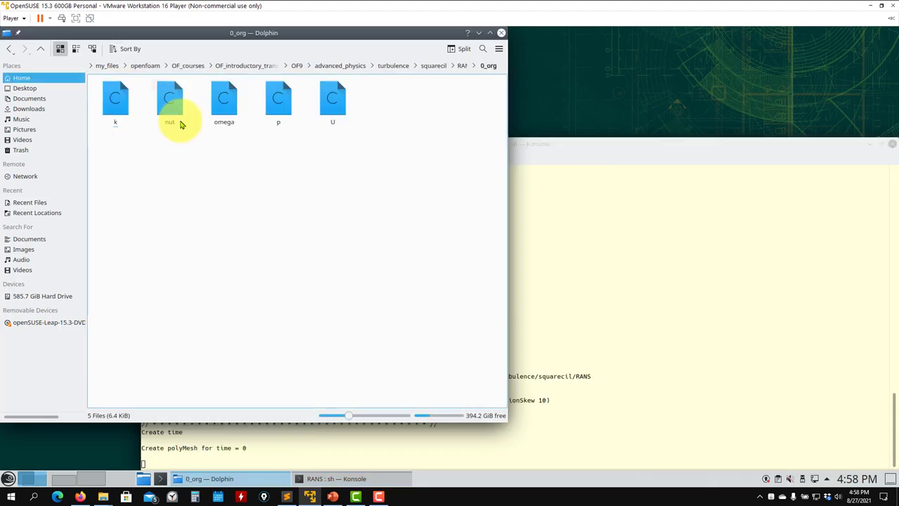
{"action": "left_click_drag", "start_coordinate": [387, 136], "coordinate": [120, 107]}
{"action": "right_click", "coordinate": [119, 107]}
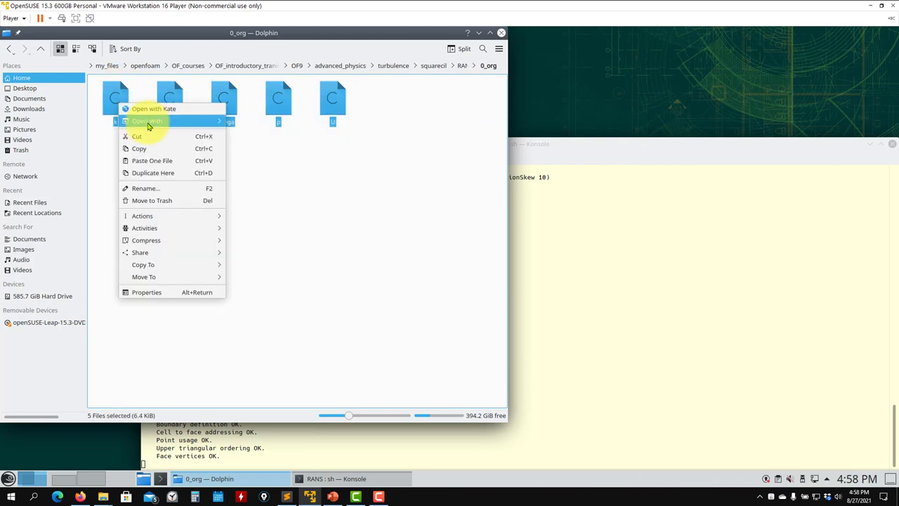
{"action": "mouse_move", "coordinate": [215, 121]}
{"action": "left_click", "coordinate": [284, 157]}
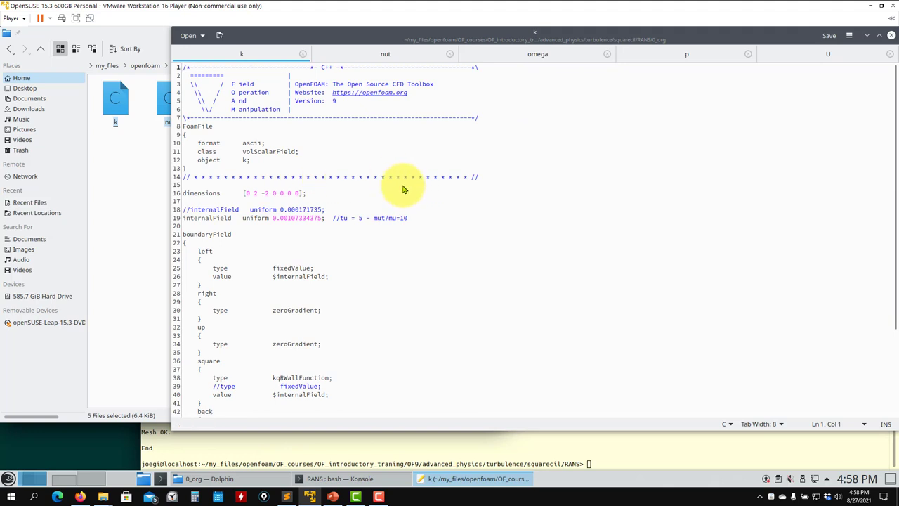
Check the mesh report in the terminal and examine the active internalField line in the k file
{"action": "left_click", "coordinate": [280, 453]}
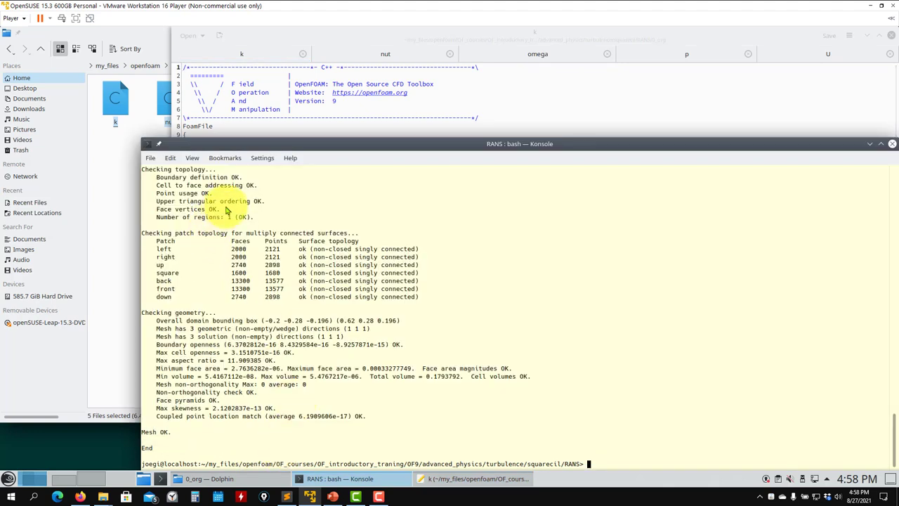
{"action": "left_click", "coordinate": [452, 101]}
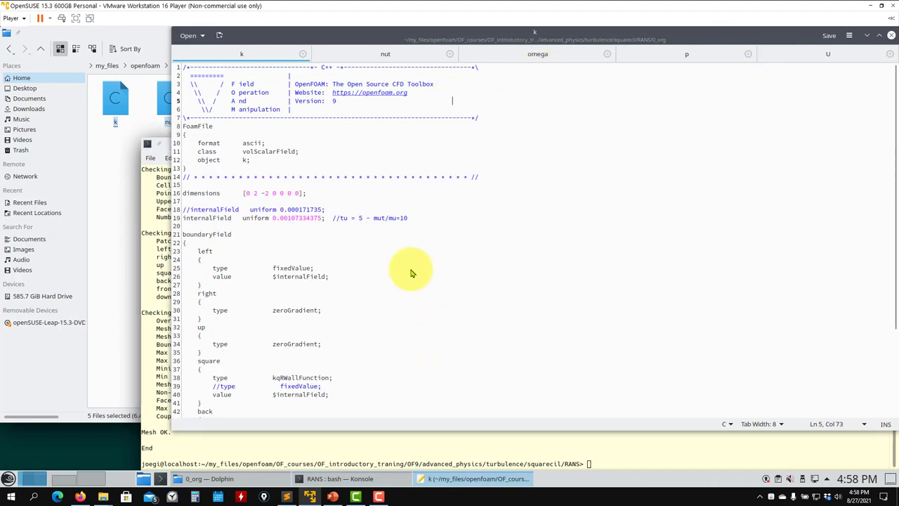
{"action": "scroll", "coordinate": [412, 273], "scroll_direction": "down", "scroll_amount": 5}
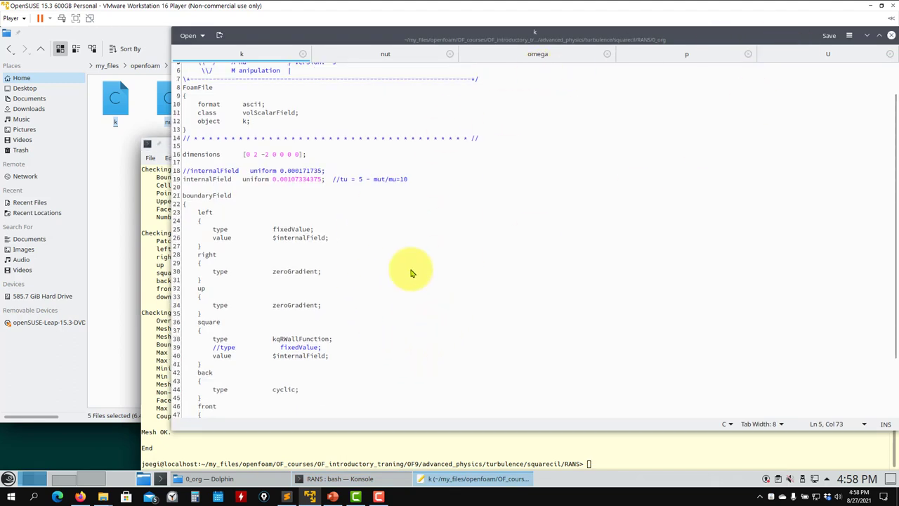
{"action": "left_click", "coordinate": [385, 56]}
{"action": "left_click", "coordinate": [235, 54]}
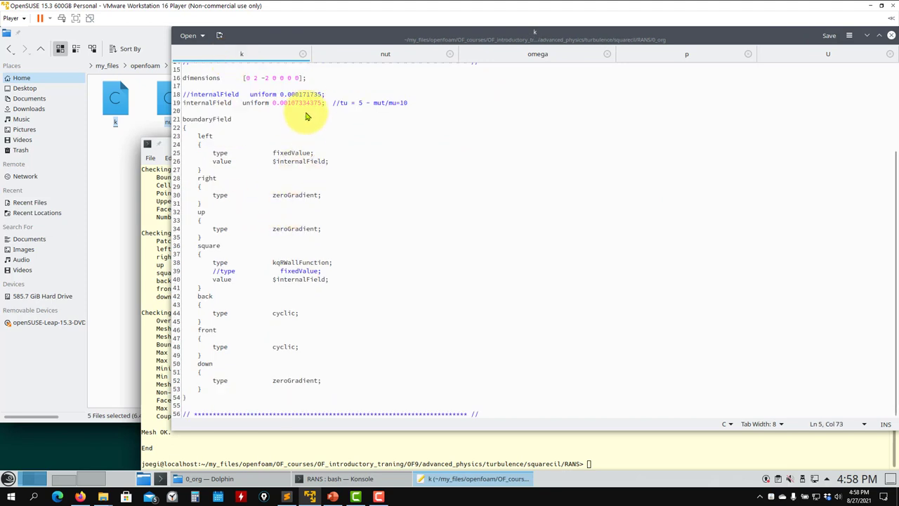
{"action": "key", "text": "ctrl+v"}
{"action": "left_click_drag", "start_coordinate": [408, 104], "coordinate": [182, 109]}
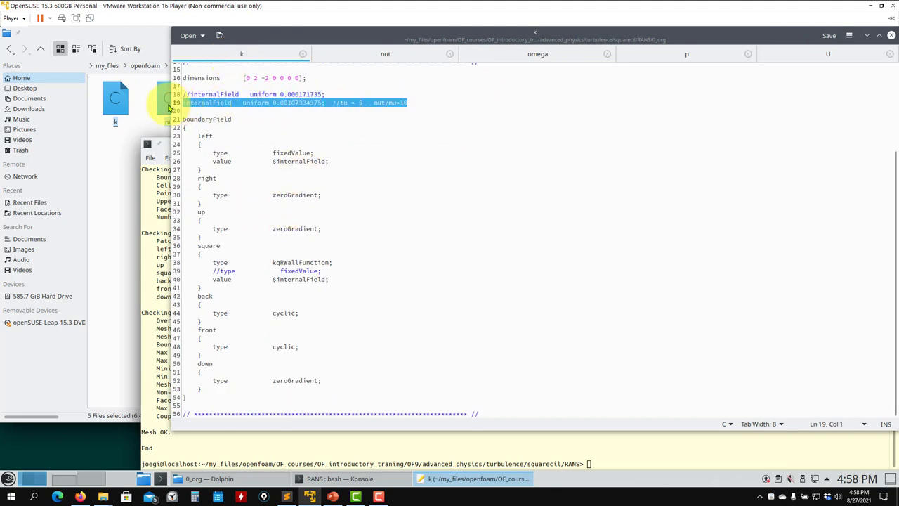
Examine the internalField line in the nut and omega files and the square patch's wall function in omega
{"action": "left_click", "coordinate": [401, 52]}
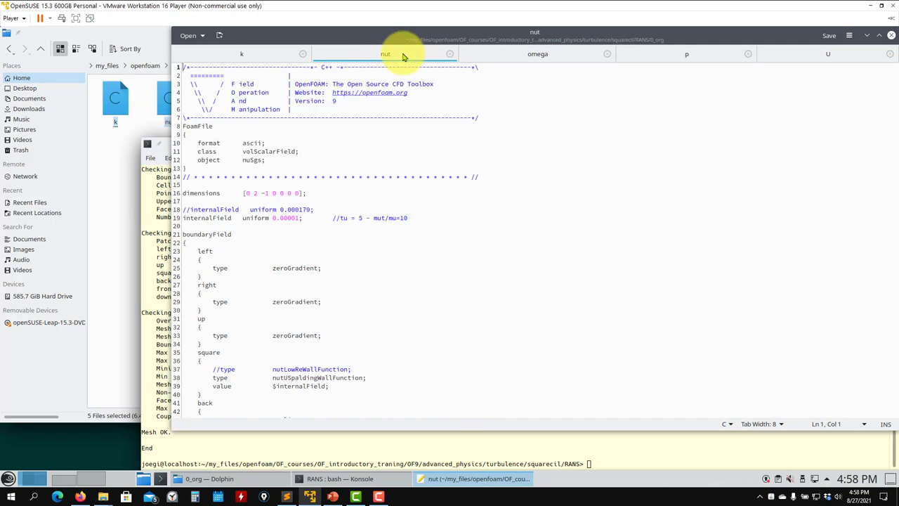
{"action": "left_click", "coordinate": [538, 56]}
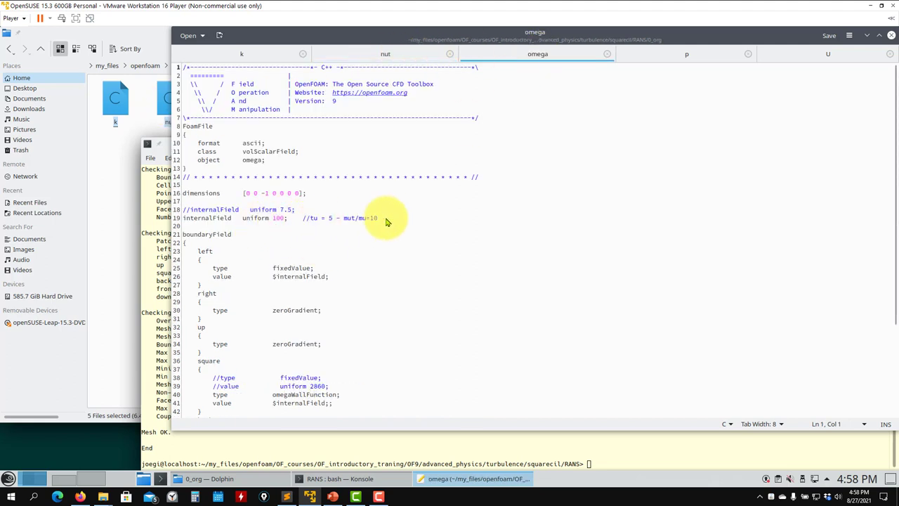
{"action": "left_click_drag", "start_coordinate": [382, 219], "coordinate": [239, 224]}
{"action": "scroll", "coordinate": [337, 260], "scroll_direction": "down", "scroll_amount": 5}
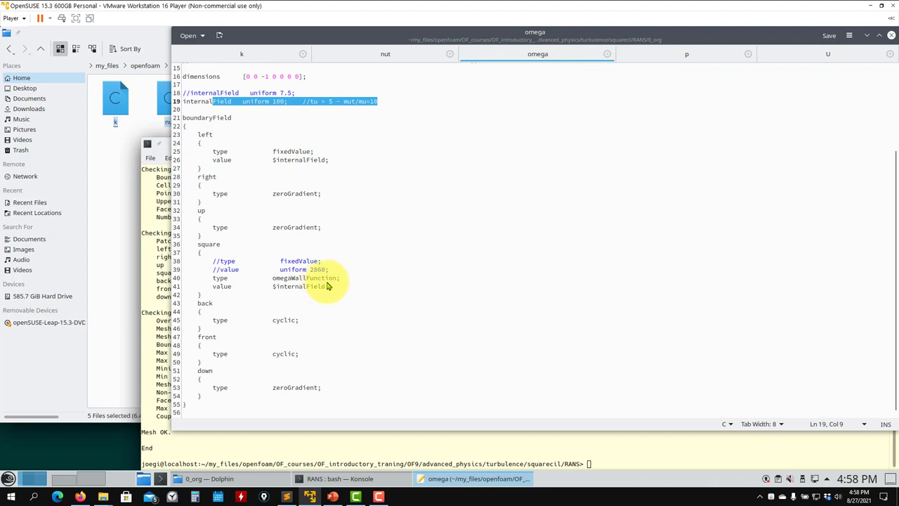
{"action": "double_click", "coordinate": [325, 279]}
Review the boundary condition types of the left, right, front and back patches in the k file
{"action": "left_click", "coordinate": [288, 56]}
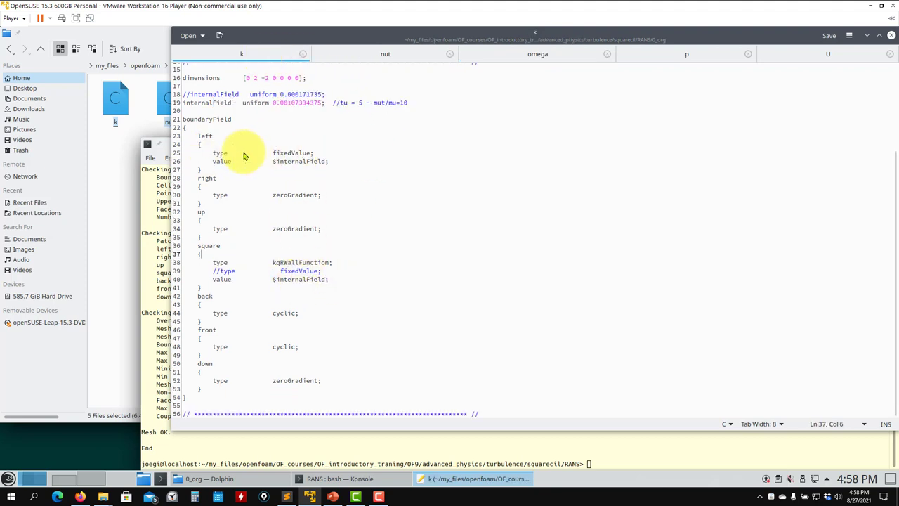
{"action": "left_click", "coordinate": [295, 153]}
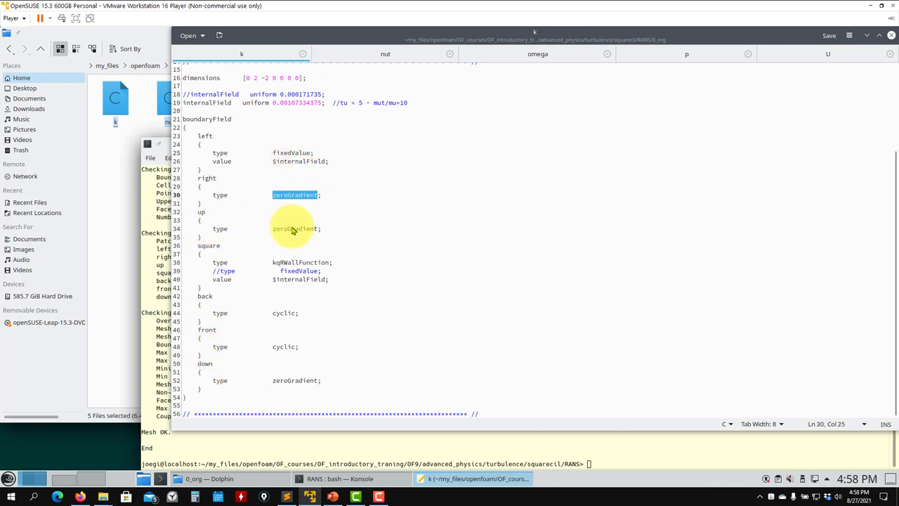
{"action": "left_click", "coordinate": [293, 313]}
{"action": "left_click_drag", "start_coordinate": [304, 353], "coordinate": [191, 342]}
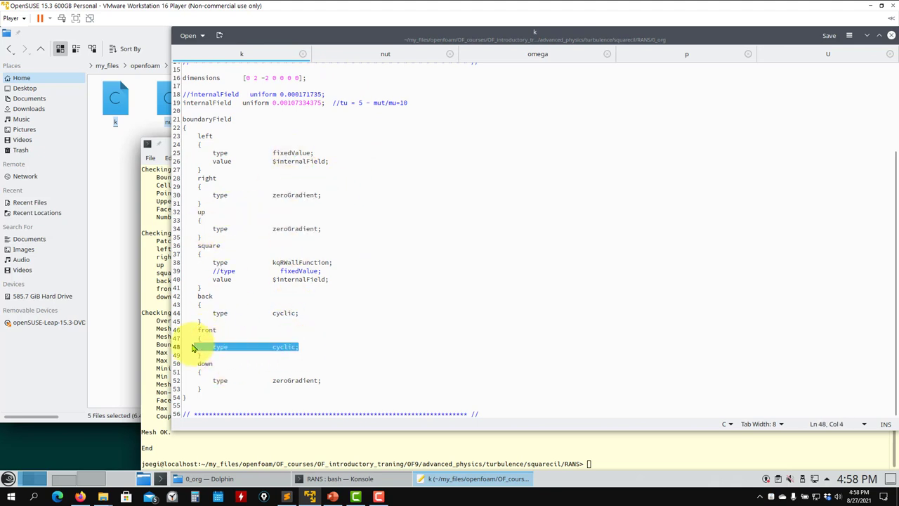
{"action": "left_click_drag", "start_coordinate": [311, 313], "coordinate": [192, 321]}
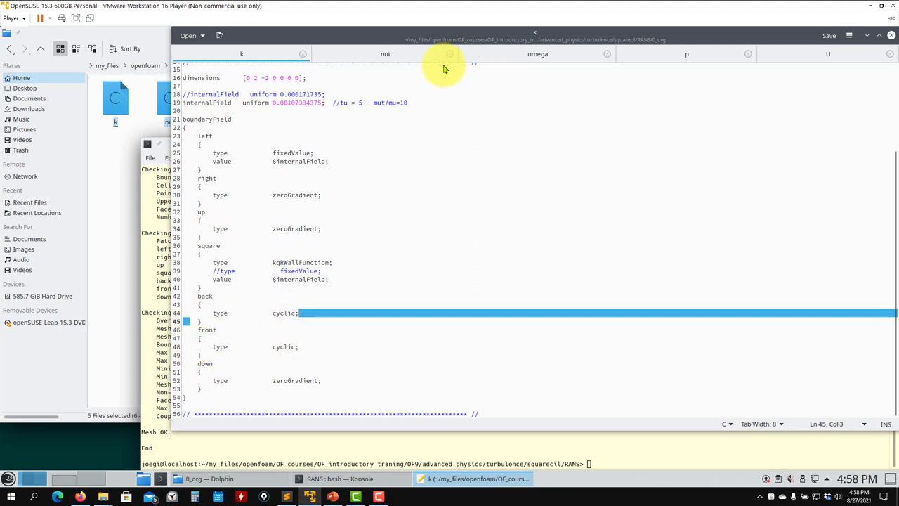
Compare the patch boundary conditions in the omega, nut and p files, including the cyclic back patch in omega
{"action": "left_click", "coordinate": [555, 54]}
{"action": "left_click_drag", "start_coordinate": [300, 321], "coordinate": [180, 321]}
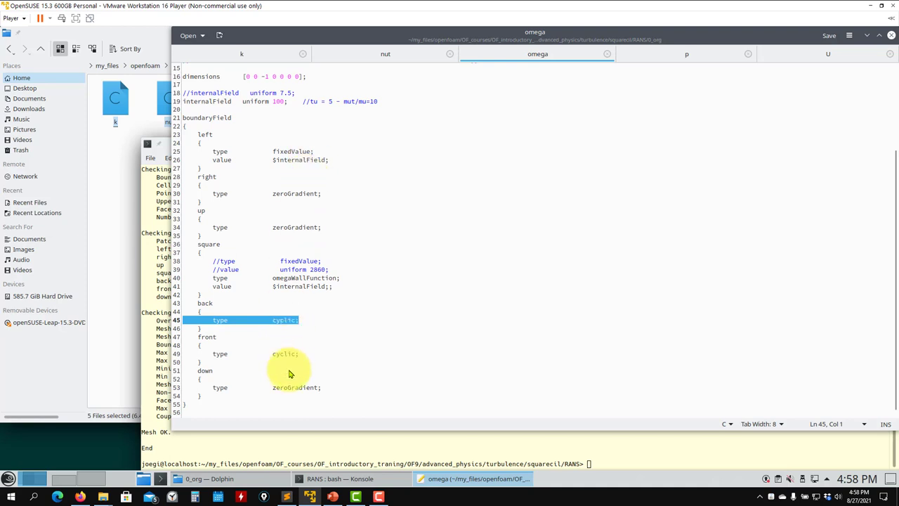
{"action": "left_click", "coordinate": [379, 54]}
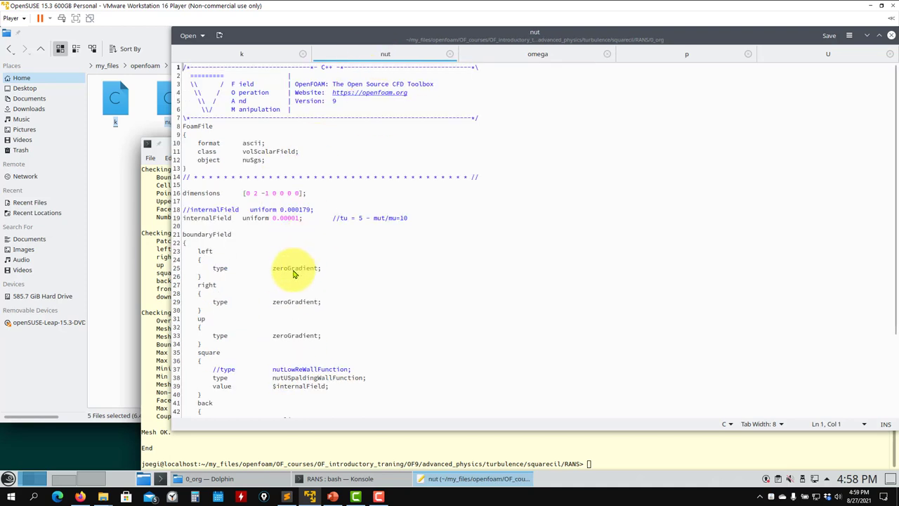
{"action": "scroll", "coordinate": [290, 295], "scroll_direction": "down", "scroll_amount": 4}
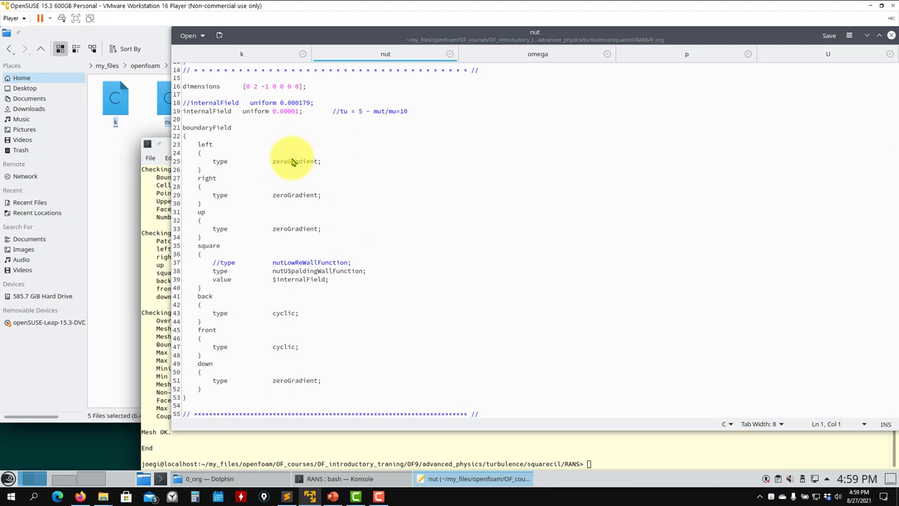
{"action": "left_click", "coordinate": [688, 56]}
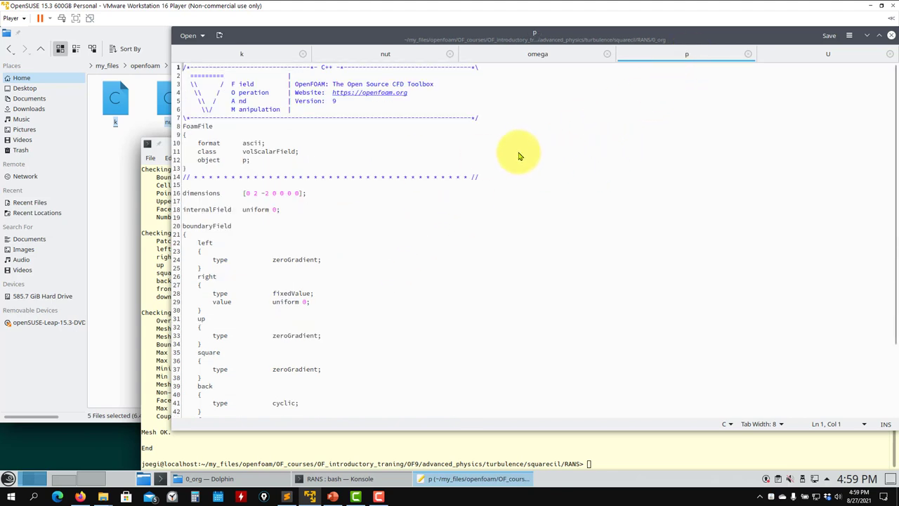
{"action": "left_click", "coordinate": [384, 57]}
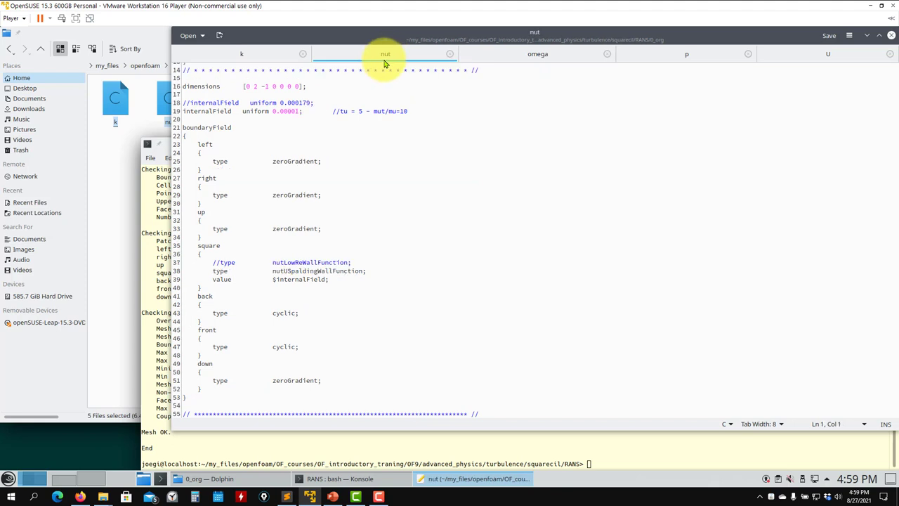
{"action": "left_click", "coordinate": [537, 56]}
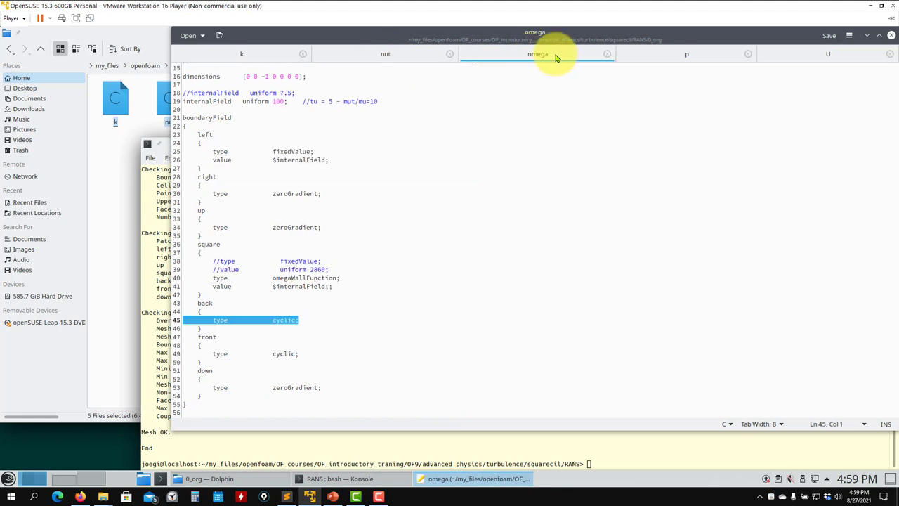
Close the field files and look at the contents of the RANS case's constant folder
{"action": "left_click", "coordinate": [890, 38]}
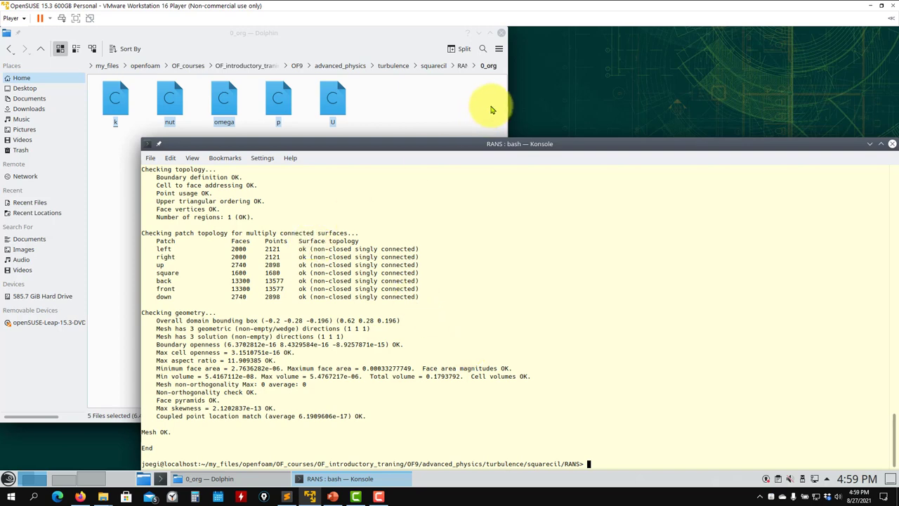
{"action": "left_click", "coordinate": [419, 106]}
{"action": "left_click", "coordinate": [458, 66]}
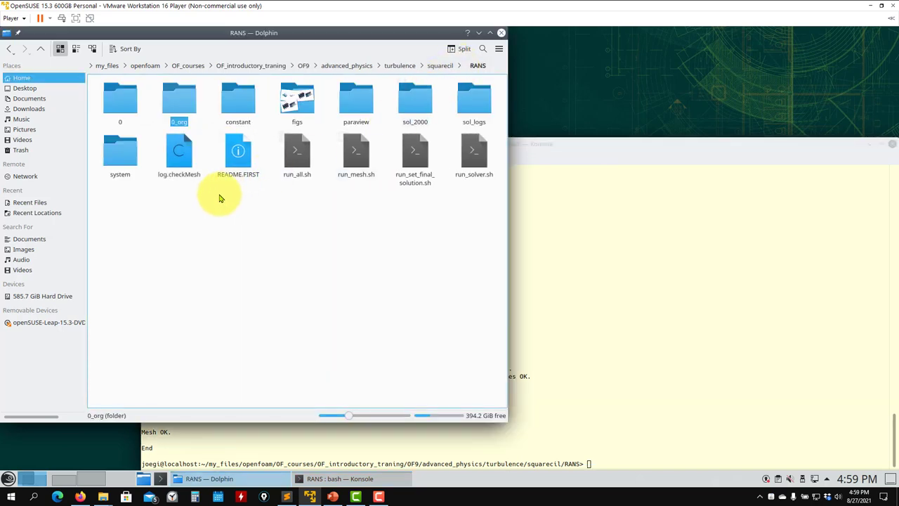
{"action": "double_click", "coordinate": [237, 101]}
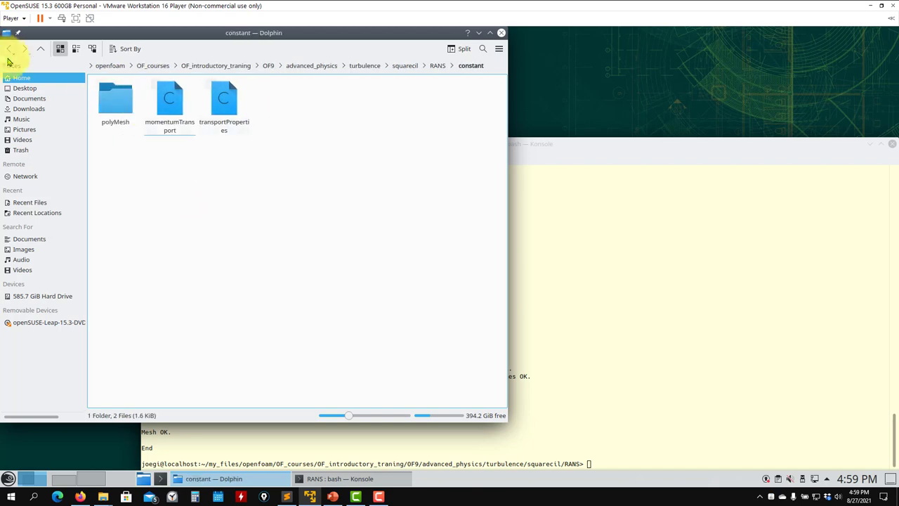
{"action": "left_click", "coordinate": [42, 49]}
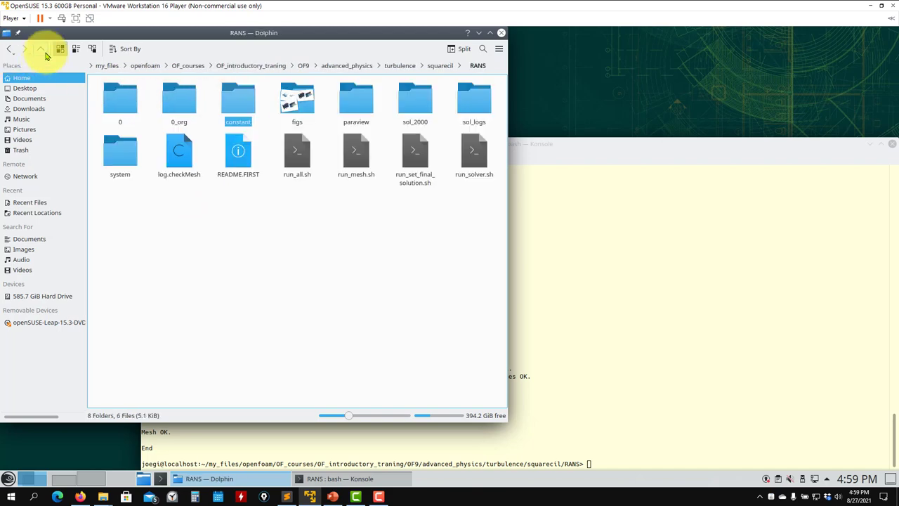
Open controlDict from the RANS case's system folder in the text editor
{"action": "double_click", "coordinate": [124, 184]}
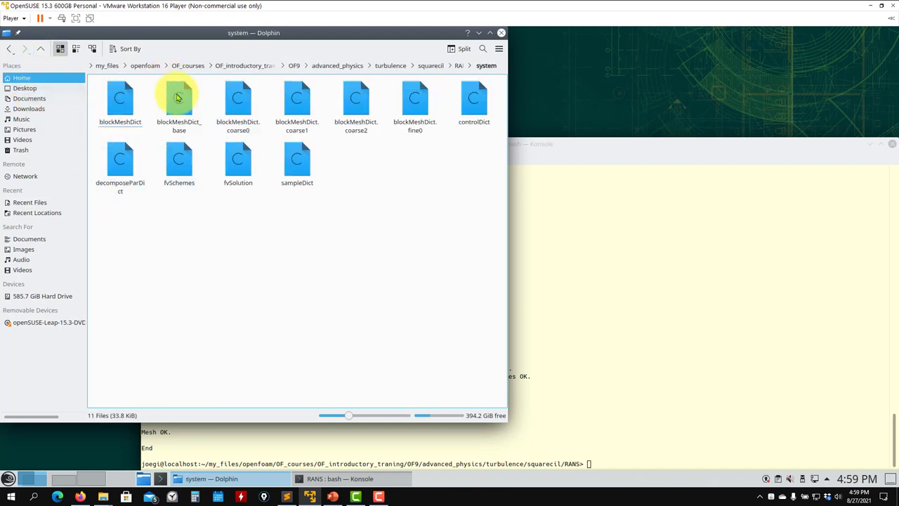
{"action": "right_click", "coordinate": [474, 113]}
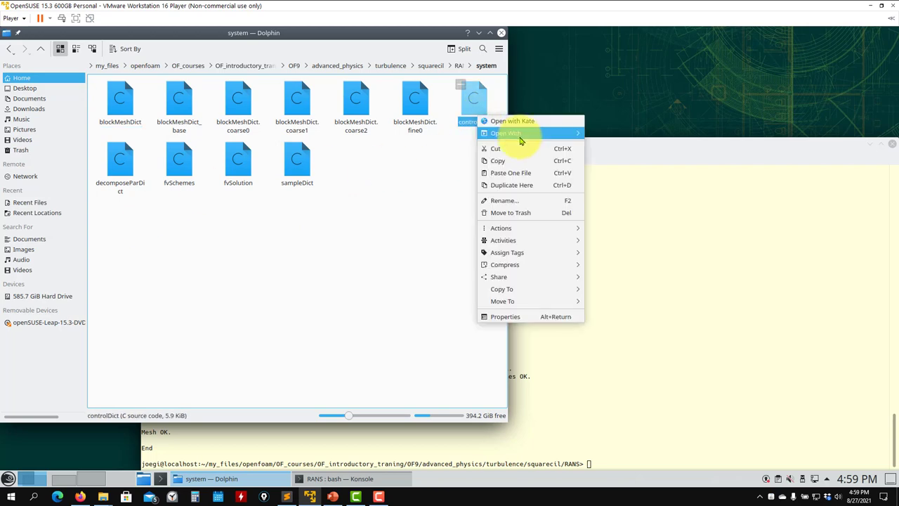
{"action": "mouse_move", "coordinate": [523, 133]}
{"action": "left_click", "coordinate": [617, 173]}
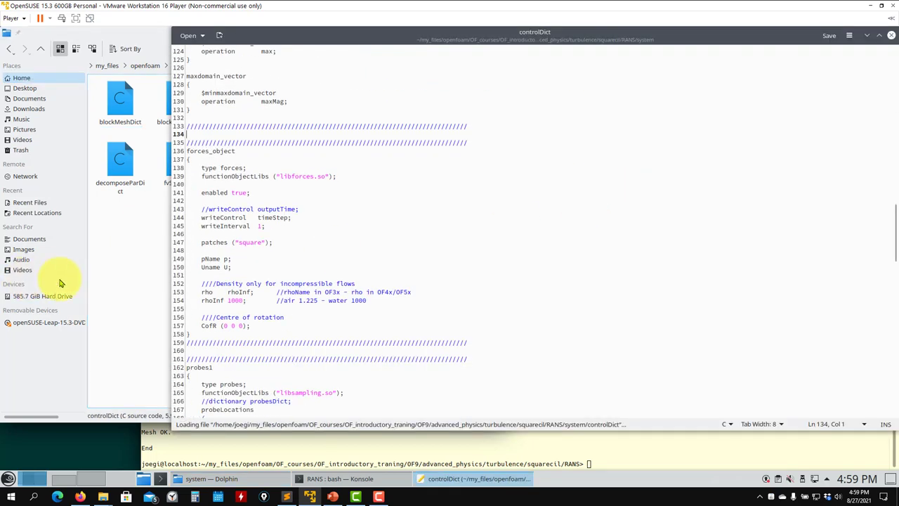
Review the function objects in controlDict, from the min/max domain entries through forces_object and probes1 to yplus
{"action": "scroll", "coordinate": [245, 246], "scroll_direction": "up", "scroll_amount": 20}
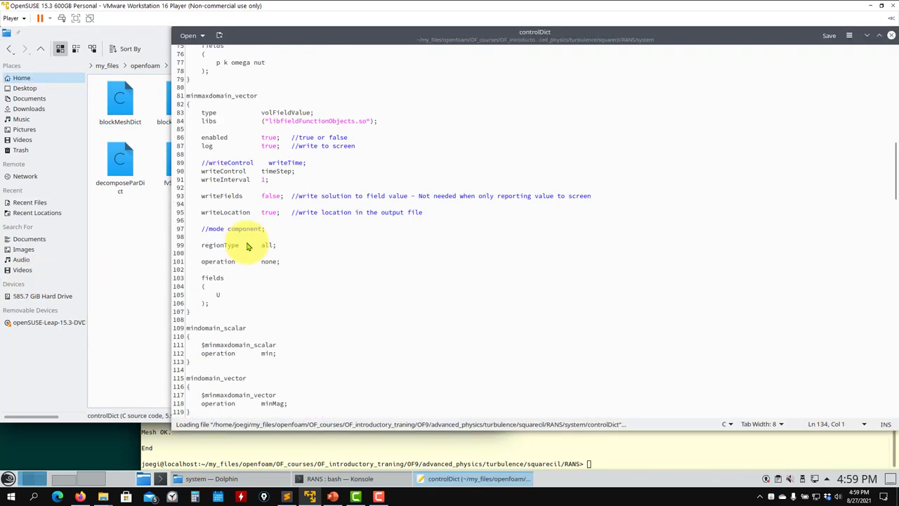
{"action": "scroll", "coordinate": [248, 246], "scroll_direction": "up", "scroll_amount": 10}
{"action": "scroll", "coordinate": [249, 240], "scroll_direction": "down", "scroll_amount": 10}
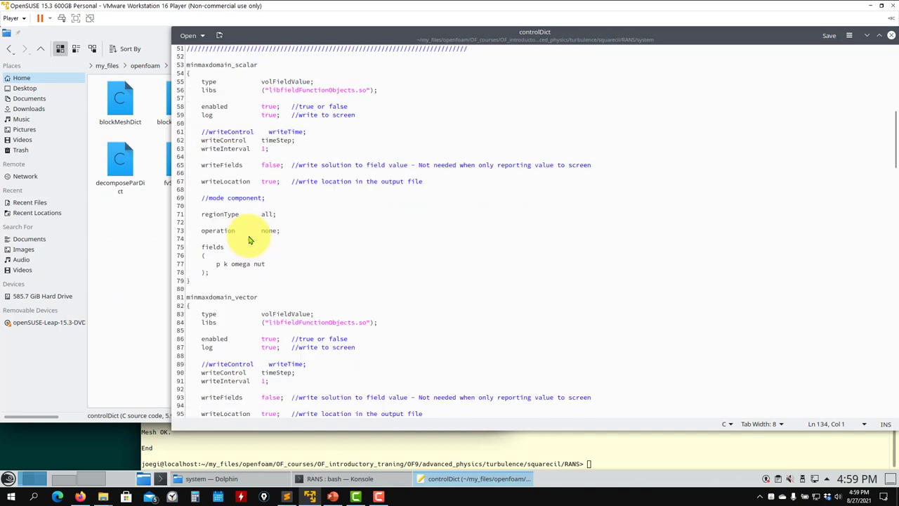
{"action": "scroll", "coordinate": [250, 236], "scroll_direction": "down", "scroll_amount": 19}
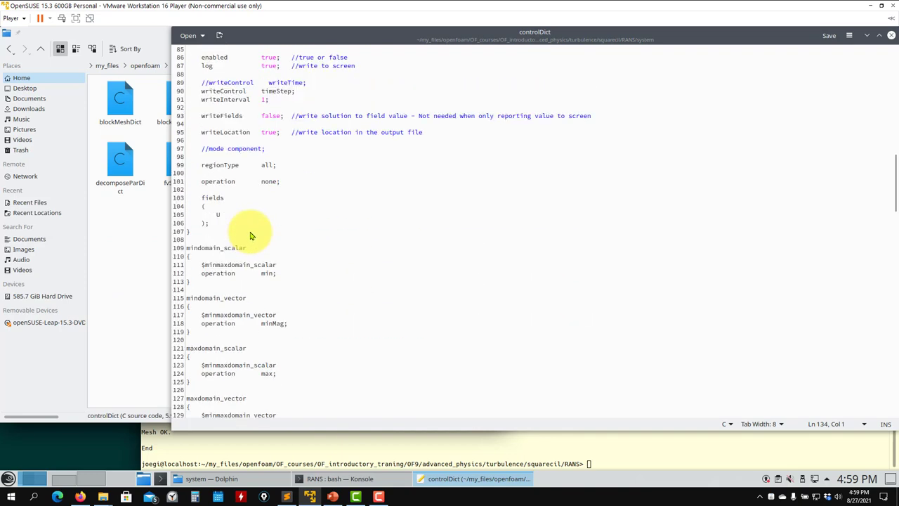
{"action": "scroll", "coordinate": [251, 235], "scroll_direction": "down", "scroll_amount": 11}
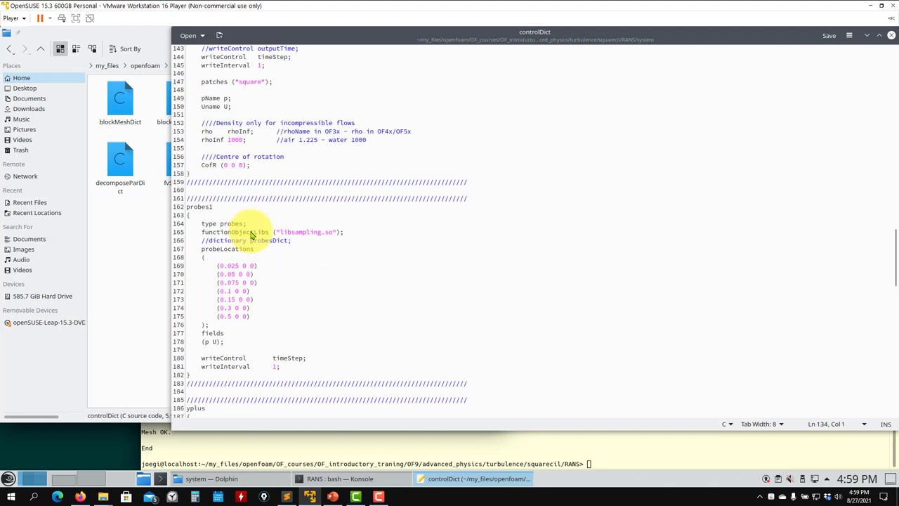
{"action": "scroll", "coordinate": [251, 233], "scroll_direction": "down", "scroll_amount": 9}
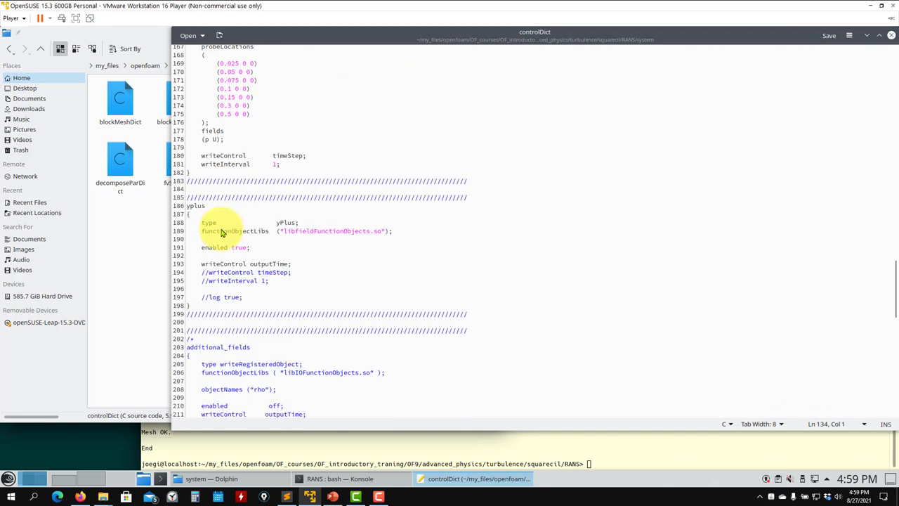
{"action": "scroll", "coordinate": [312, 202], "scroll_direction": "down", "scroll_amount": 8}
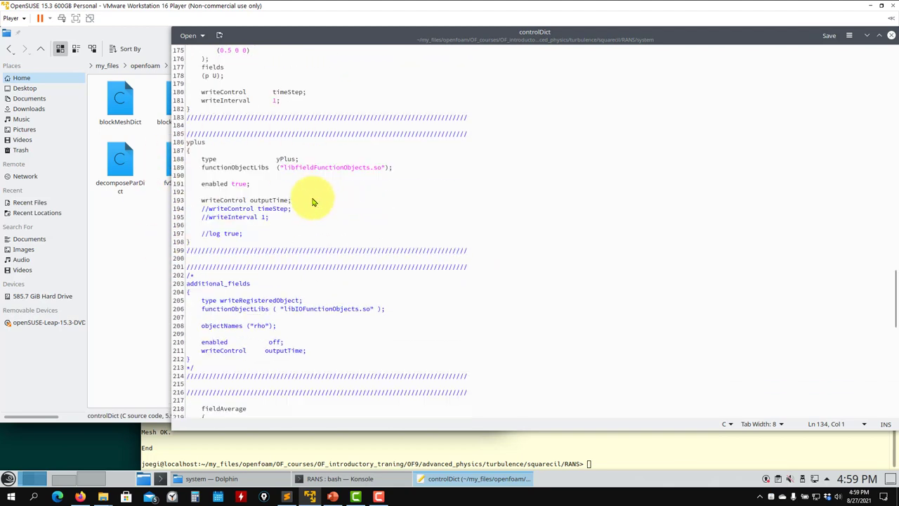
Review the remaining function objects in controlDict, covering fieldAverage with its timeEnd entry, Q and wallShearStress1
{"action": "scroll", "coordinate": [314, 203], "scroll_direction": "down", "scroll_amount": 17}
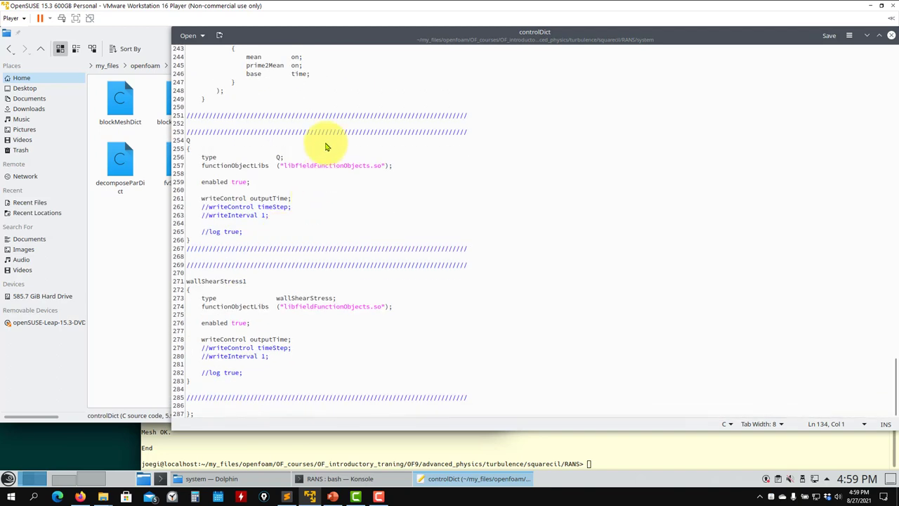
{"action": "scroll", "coordinate": [320, 161], "scroll_direction": "up", "scroll_amount": 8}
{"action": "scroll", "coordinate": [301, 184], "scroll_direction": "up", "scroll_amount": 7}
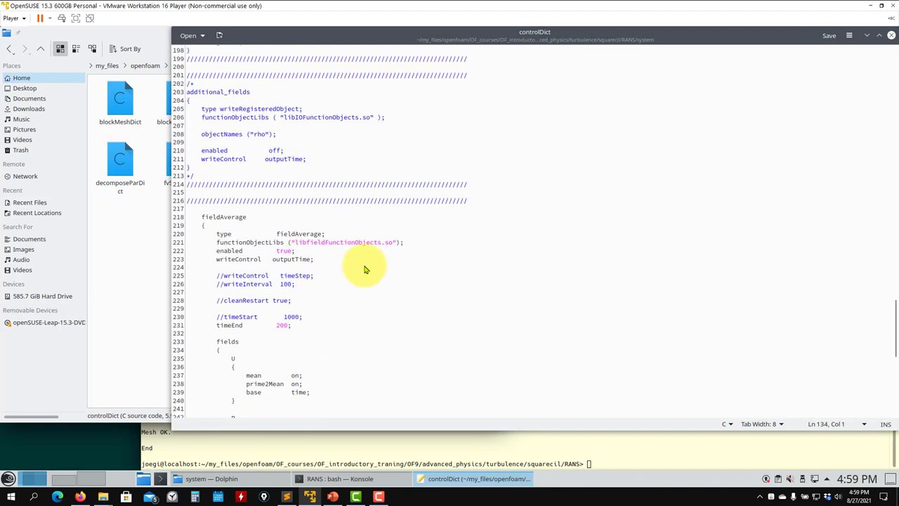
{"action": "scroll", "coordinate": [357, 267], "scroll_direction": "down", "scroll_amount": 4}
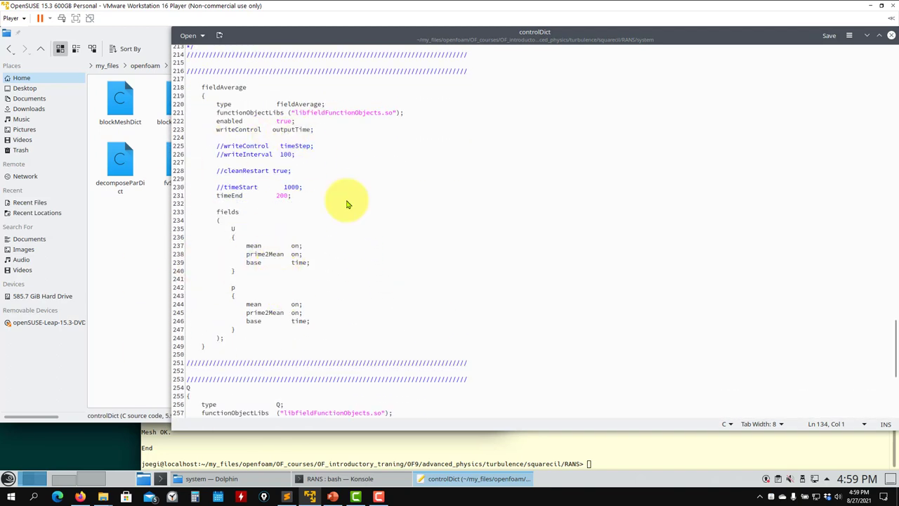
{"action": "left_click_drag", "start_coordinate": [296, 202], "coordinate": [216, 198]}
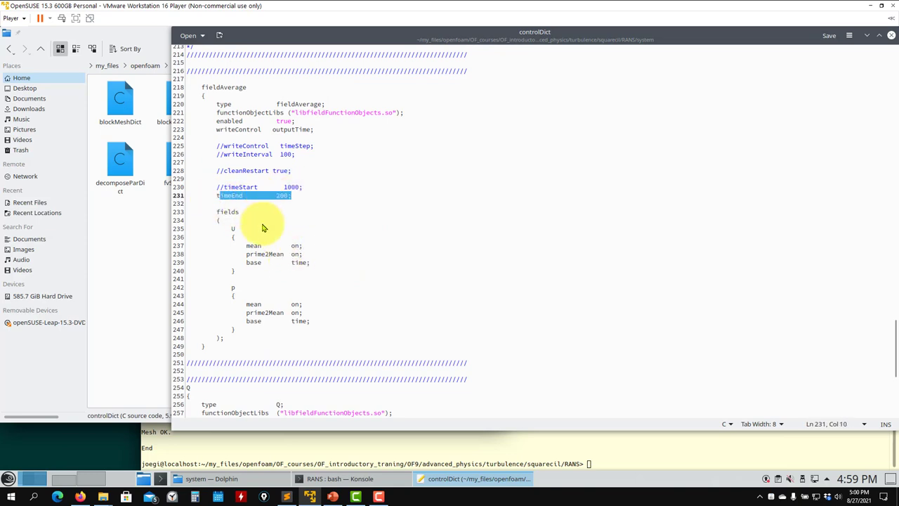
{"action": "scroll", "coordinate": [257, 227], "scroll_direction": "down", "scroll_amount": 10}
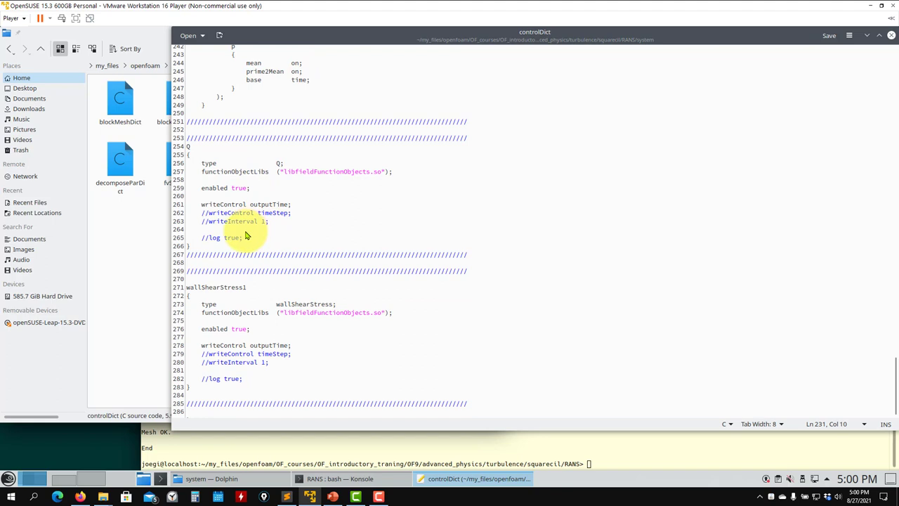
{"action": "left_click_drag", "start_coordinate": [243, 239], "coordinate": [177, 168]}
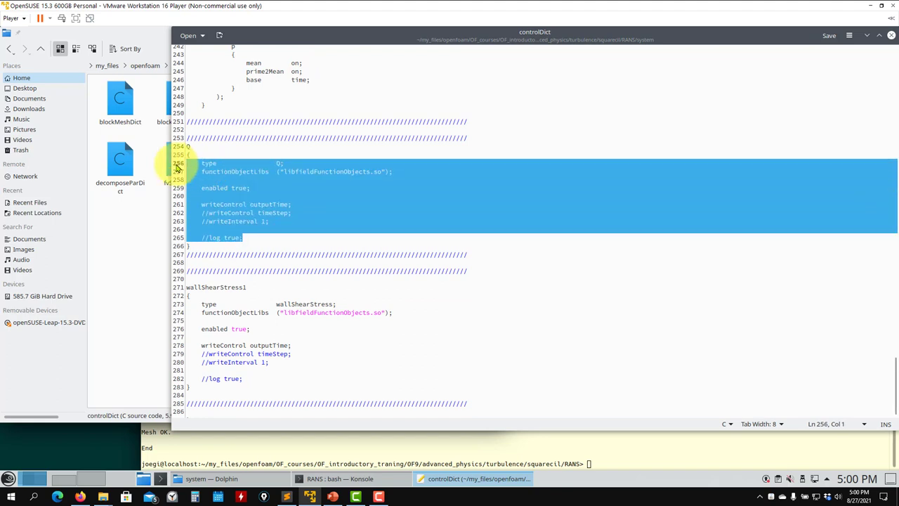
{"action": "scroll", "coordinate": [285, 206], "scroll_direction": "down", "scroll_amount": 1}
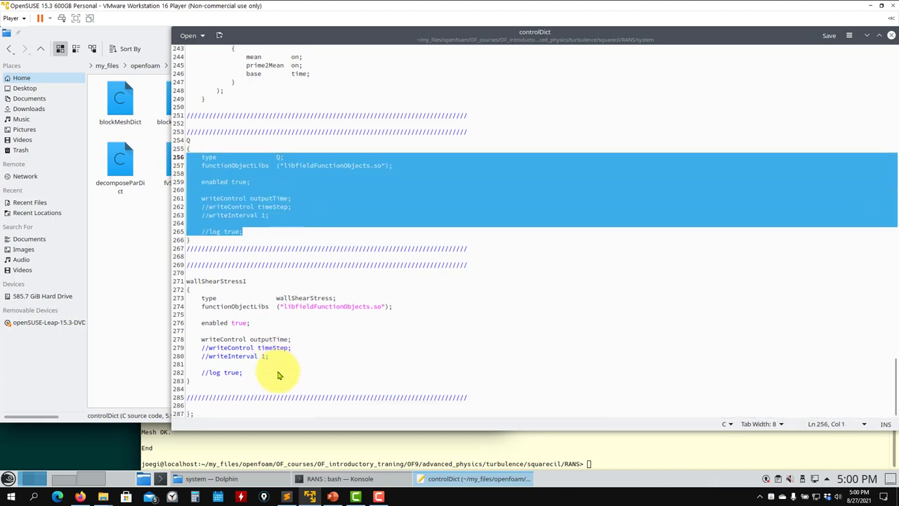
{"action": "left_click_drag", "start_coordinate": [257, 371], "coordinate": [191, 301]}
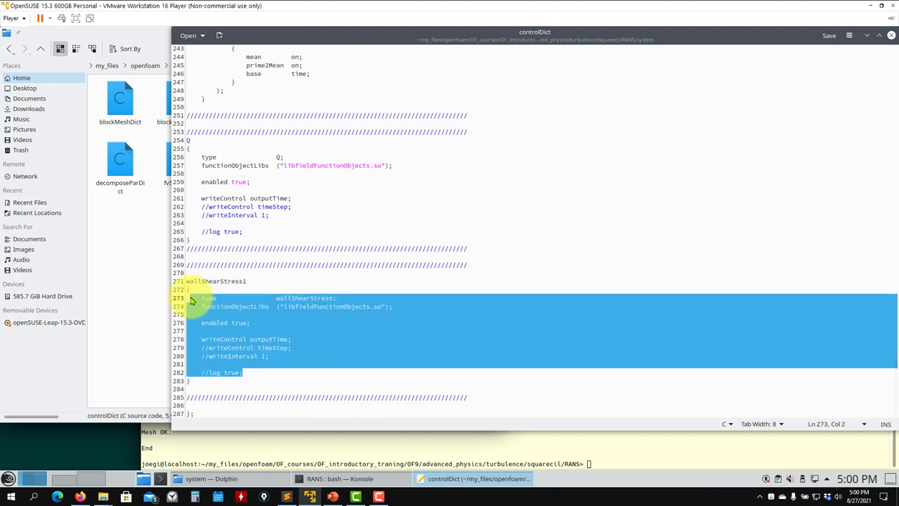
Open fvSchemes and fvSolution from the RANS case's system folder in the text editor alongside controlDict
{"action": "left_click", "coordinate": [157, 274]}
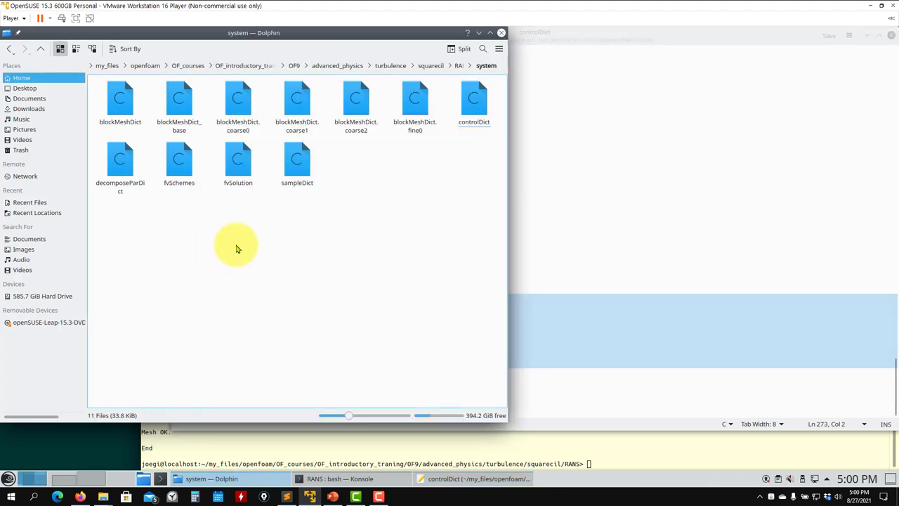
{"action": "left_click", "coordinate": [238, 161], "text": "ctrl"}
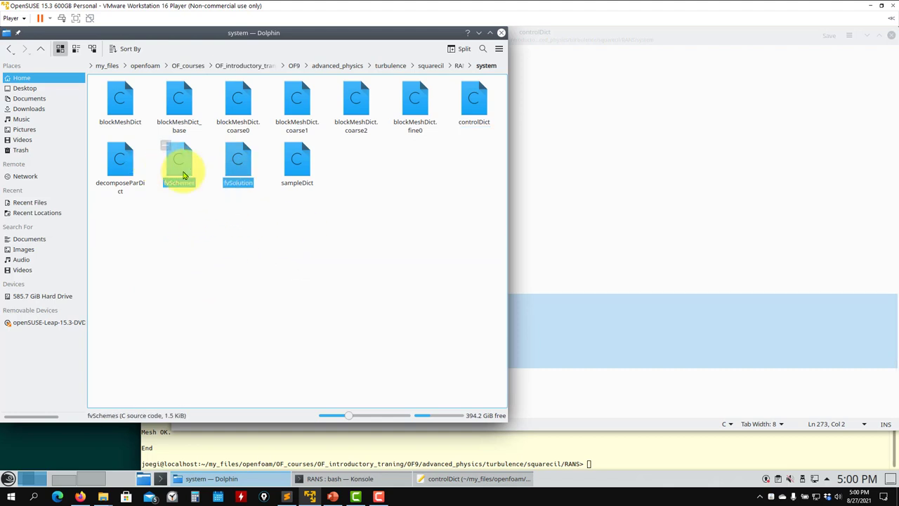
{"action": "left_click_drag", "start_coordinate": [181, 171], "coordinate": [623, 201]}
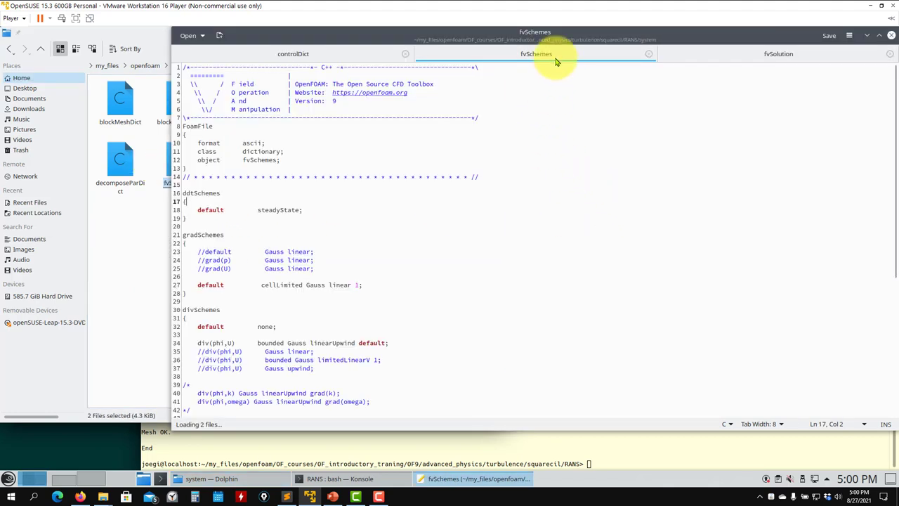
Examine the ddtSchemes default and the active div(phi,k) and div(phi,omega) entries in fvSchemes
{"action": "scroll", "coordinate": [356, 243], "scroll_direction": "down", "scroll_amount": 3}
{"action": "scroll", "coordinate": [315, 232], "scroll_direction": "up", "scroll_amount": 3}
{"action": "double_click", "coordinate": [279, 209]}
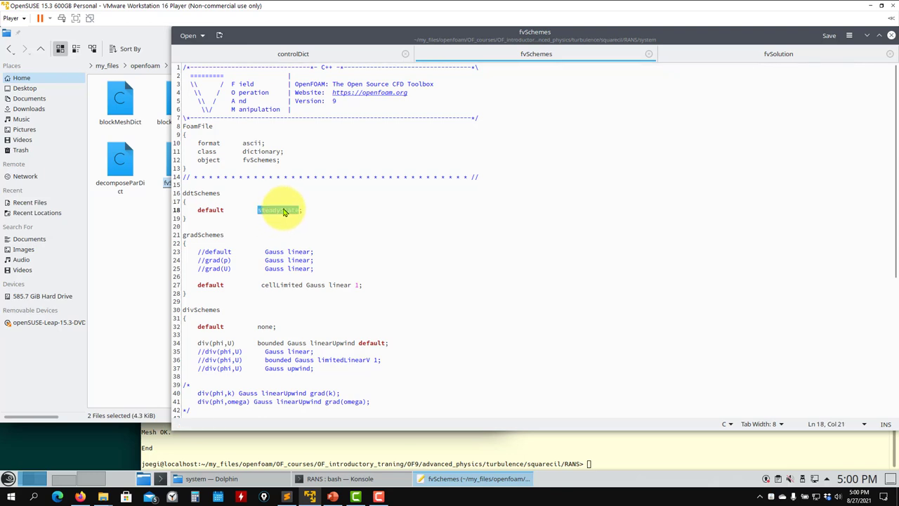
{"action": "scroll", "coordinate": [258, 261], "scroll_direction": "down", "scroll_amount": 6}
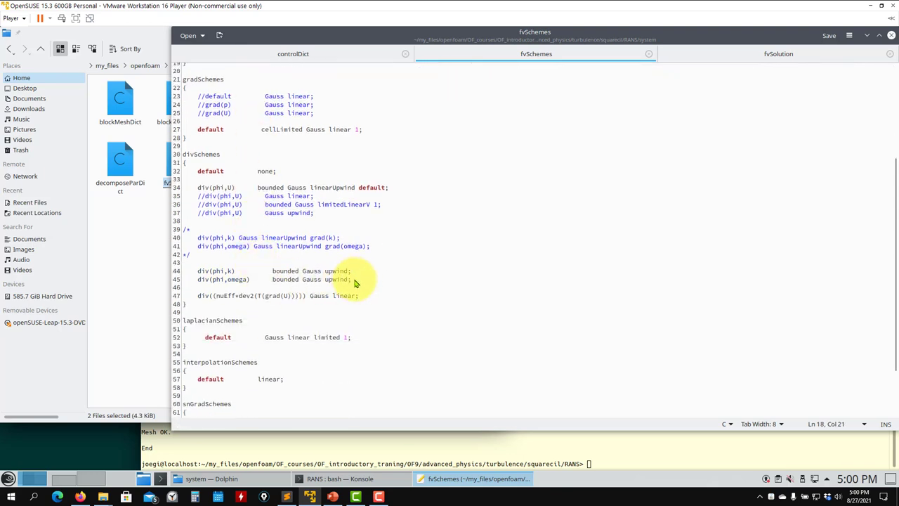
{"action": "left_click_drag", "start_coordinate": [352, 280], "coordinate": [172, 278]}
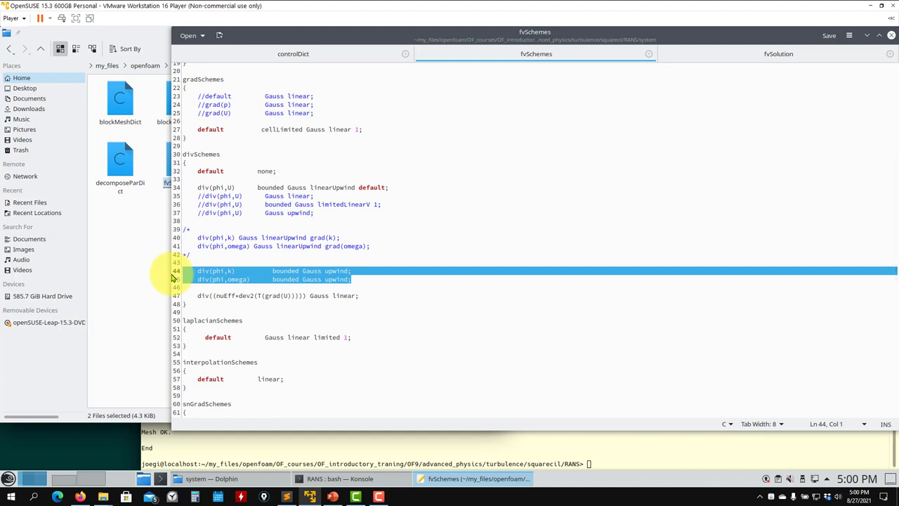
Comment out the linearUpwind div(phi,k) and div(phi,omega) lines individually with //, remove the surrounding block comment markers and save fvSchemes
{"action": "left_click", "coordinate": [197, 238]}
{"action": "type", "text": "//"}
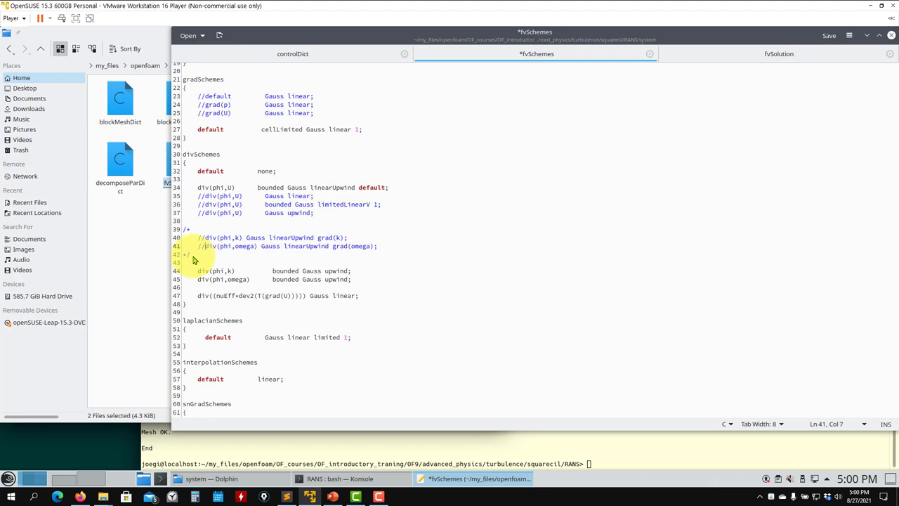
{"action": "key", "text": "BackSpace"}
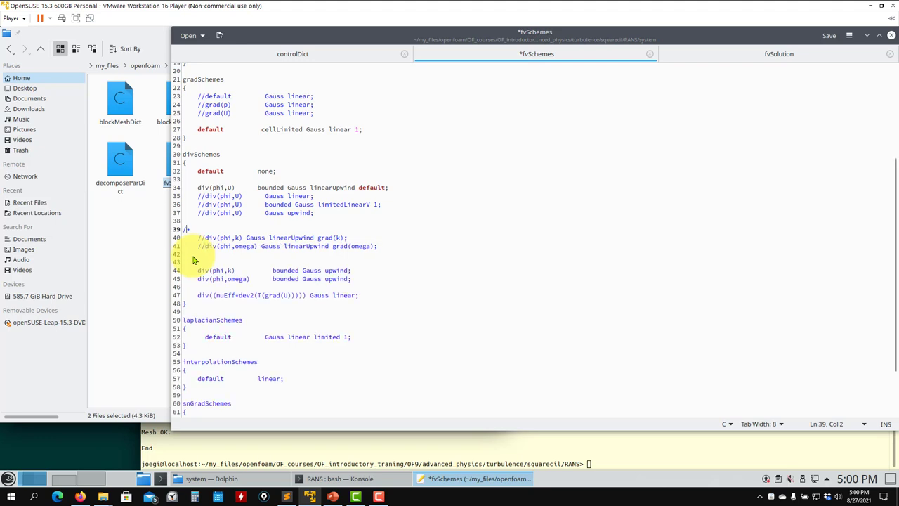
{"action": "key", "text": "BackSpace"}
{"action": "key", "text": "ctrl+s"}
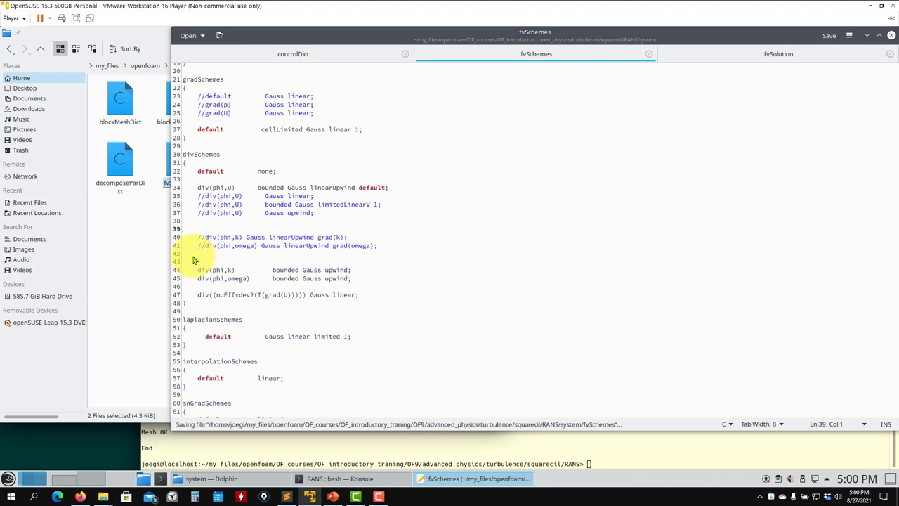
Examine the active div(phi,U) scheme and the laplacian, interpolation and snGrad schemes in fvSchemes
{"action": "left_click", "coordinate": [220, 188]}
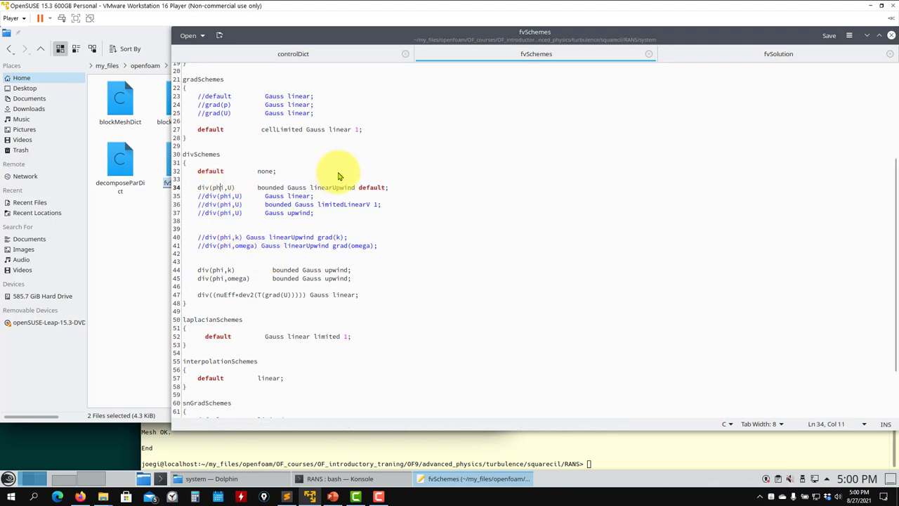
{"action": "triple_click", "coordinate": [318, 188]}
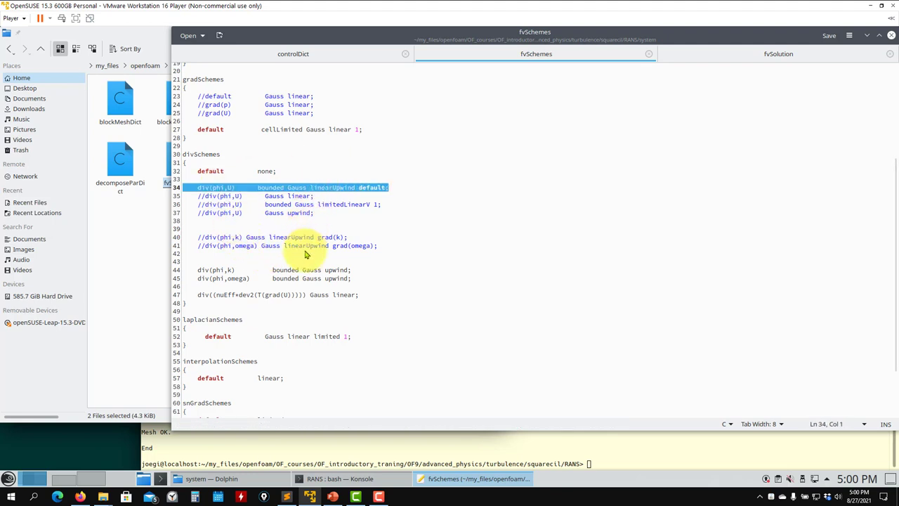
{"action": "scroll", "coordinate": [302, 256], "scroll_direction": "down", "scroll_amount": 3}
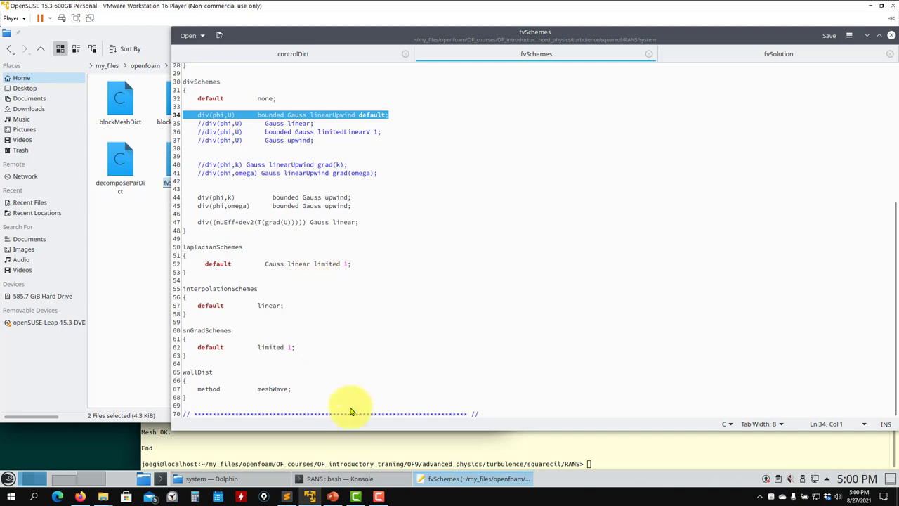
Run the mesh check again in the terminal to read the non-orthogonality, and return to fvSchemes
{"action": "left_click", "coordinate": [342, 449]}
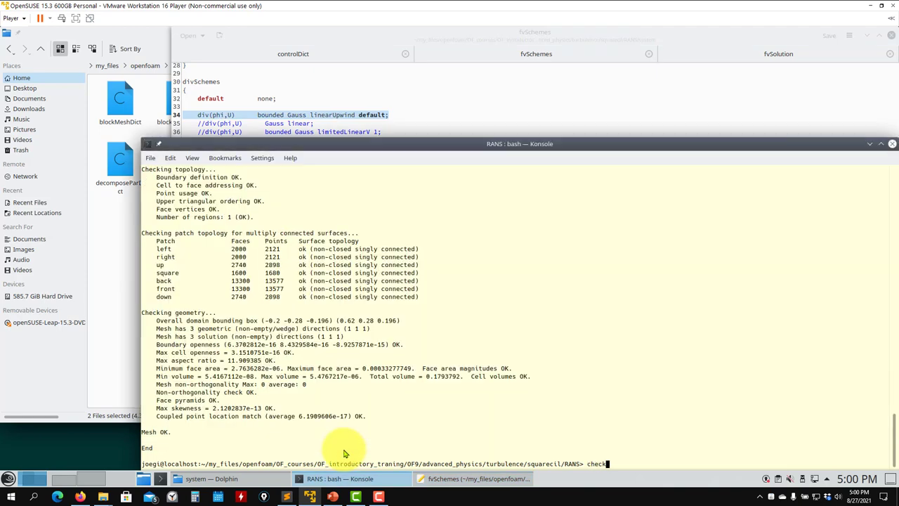
{"action": "key", "text": "Return"}
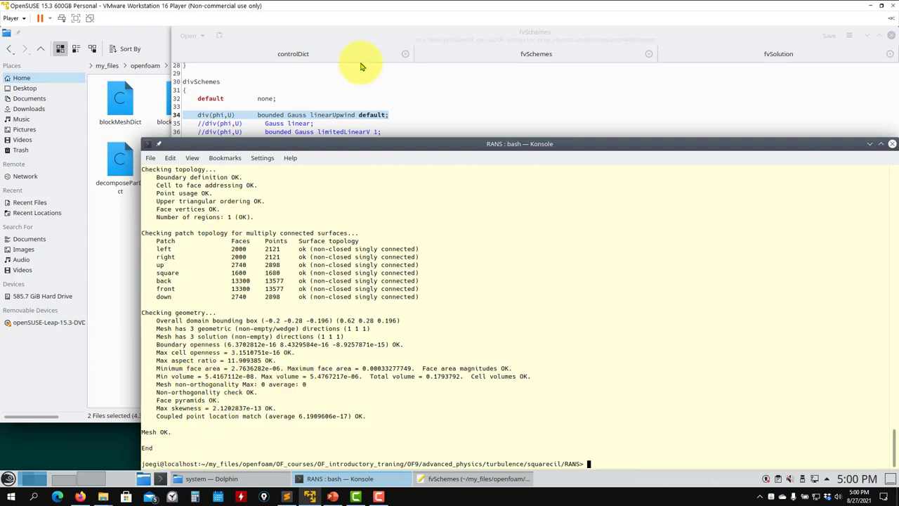
{"action": "left_click", "coordinate": [351, 90]}
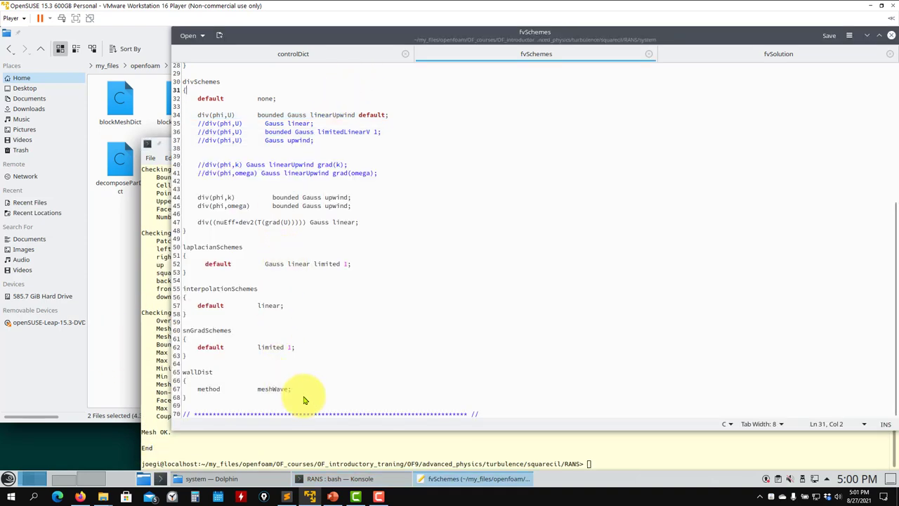
Highlight the wallDist block at the end of fvSchemes to examine its wall distance method
{"action": "left_click_drag", "start_coordinate": [196, 391], "coordinate": [186, 377]}
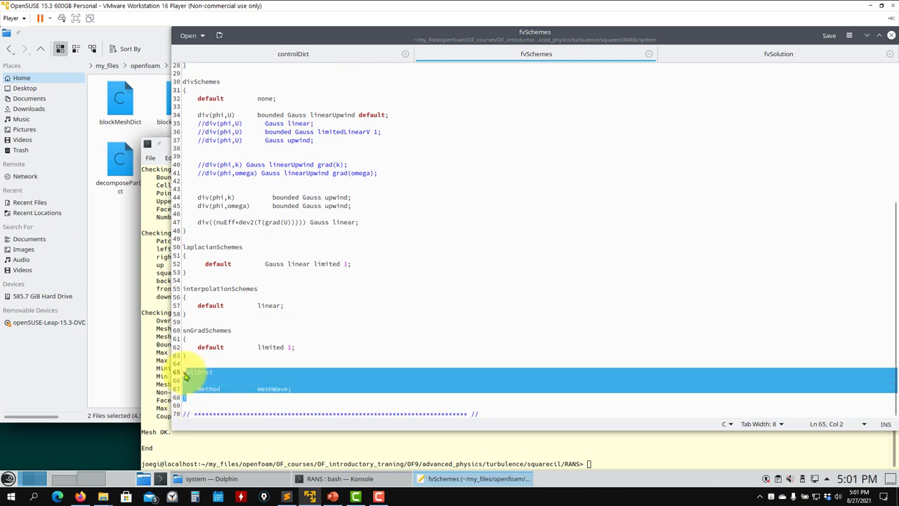
{"action": "left_click", "coordinate": [226, 373]}
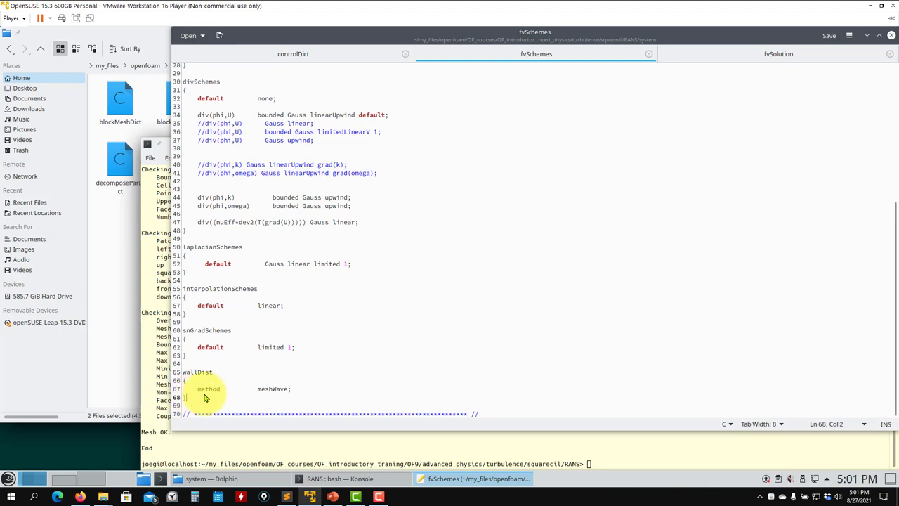
{"action": "left_click_drag", "start_coordinate": [190, 401], "coordinate": [189, 377]}
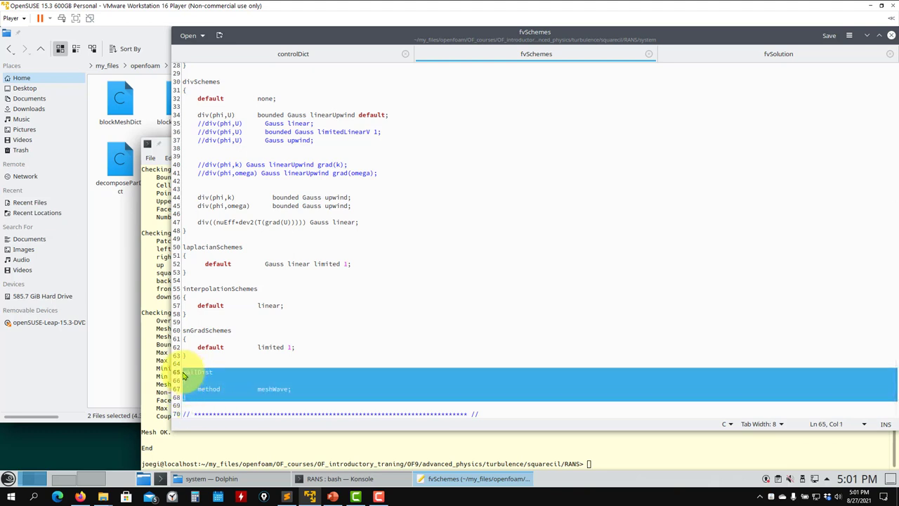
{"action": "left_click", "coordinate": [260, 384]}
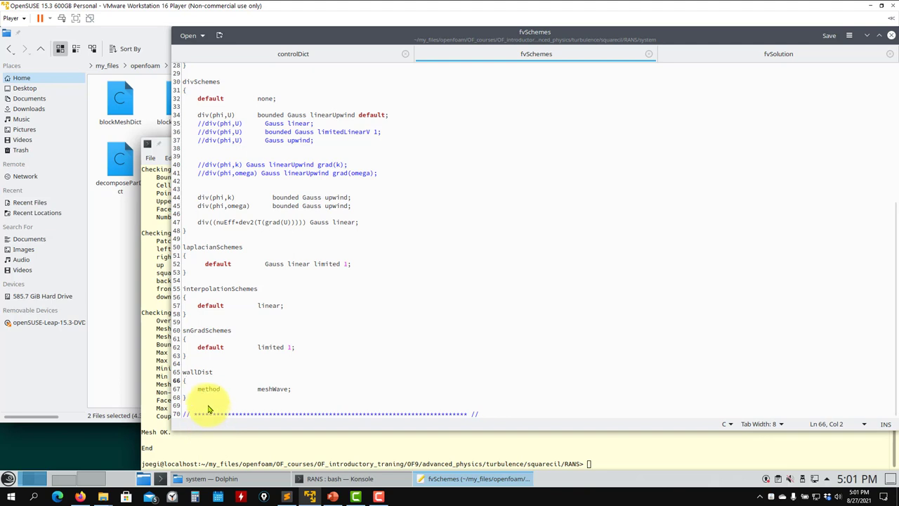
{"action": "left_click_drag", "start_coordinate": [198, 403], "coordinate": [171, 377]}
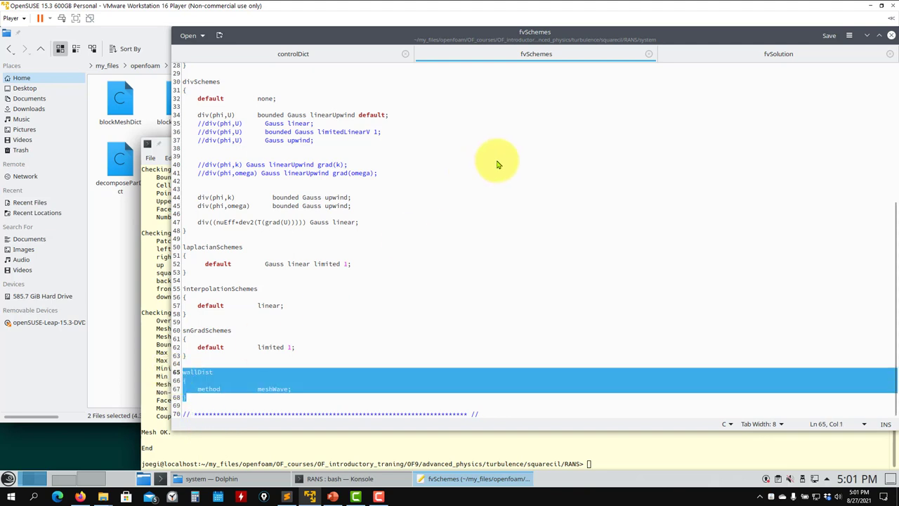
Examine fvSolution, covering the linear solvers for p, U, k and omega and the SIMPLE block
{"action": "left_click", "coordinate": [752, 63]}
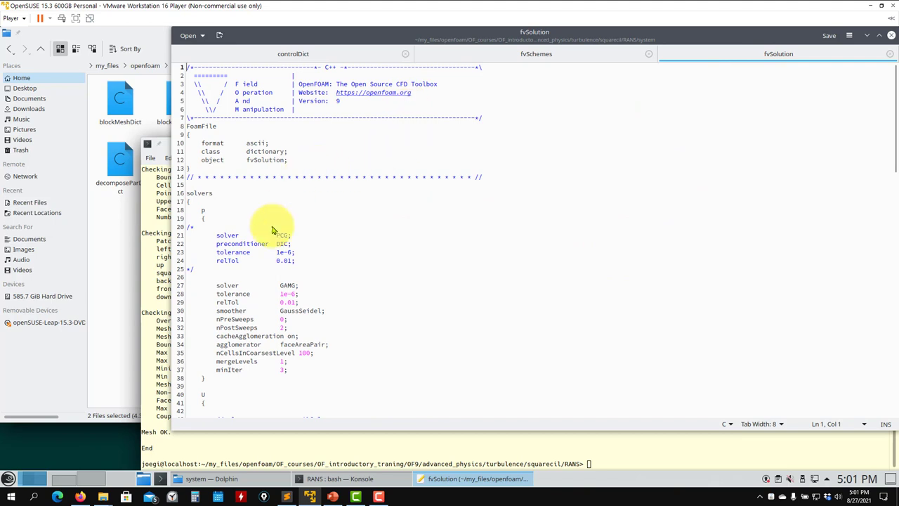
{"action": "scroll", "coordinate": [281, 217], "scroll_direction": "down", "scroll_amount": 6}
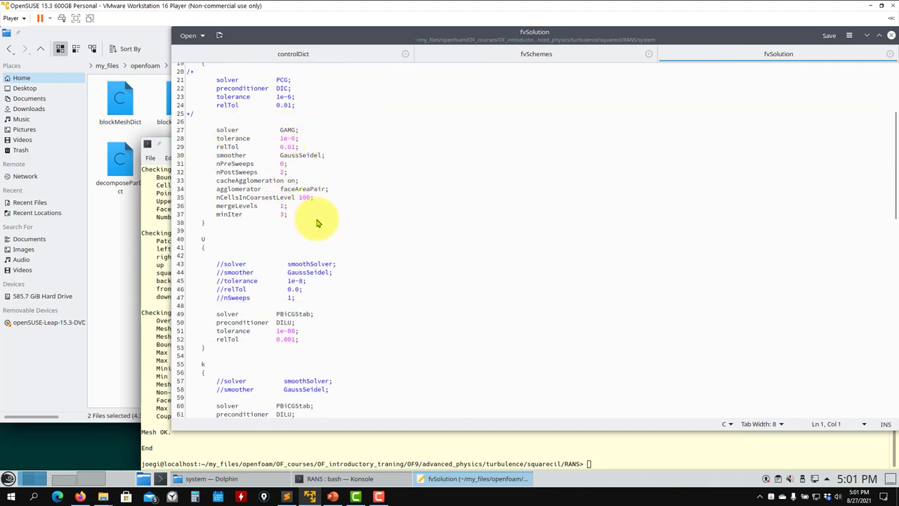
{"action": "scroll", "coordinate": [327, 222], "scroll_direction": "up", "scroll_amount": 3}
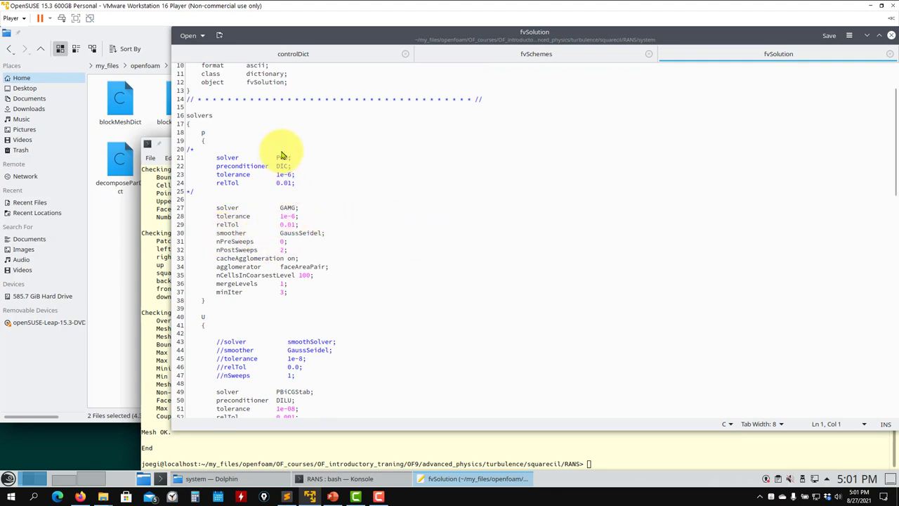
{"action": "scroll", "coordinate": [284, 162], "scroll_direction": "down", "scroll_amount": 5}
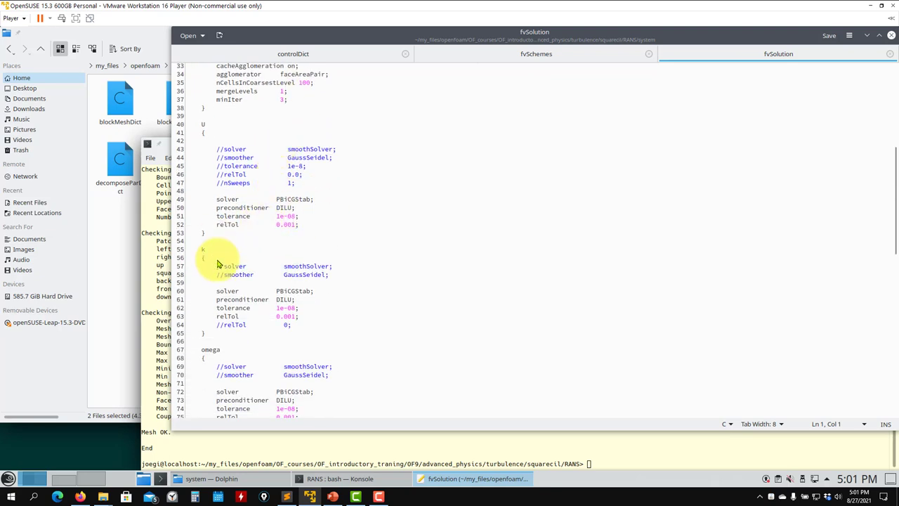
{"action": "scroll", "coordinate": [305, 314], "scroll_direction": "down", "scroll_amount": 5}
{"action": "scroll", "coordinate": [300, 310], "scroll_direction": "down", "scroll_amount": 3}
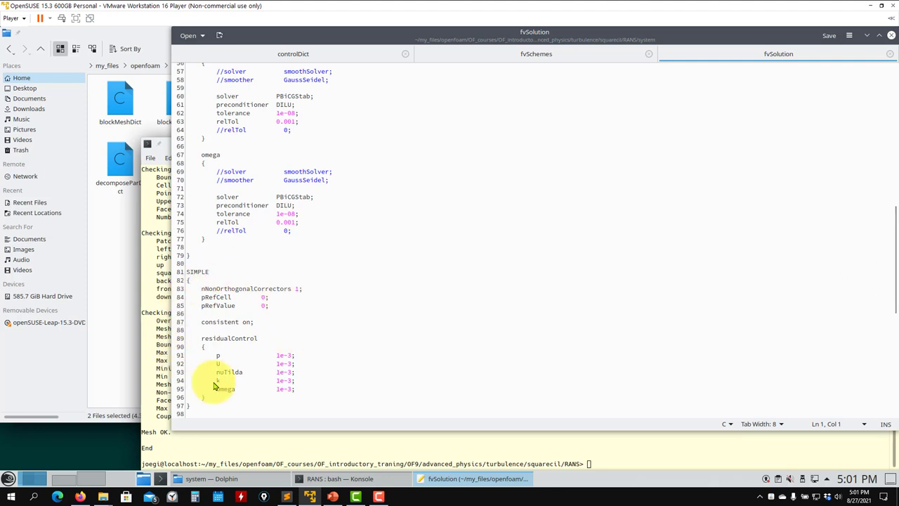
Add the comment //true after the consistent on; entry in the SIMPLE block and save fvSolution
{"action": "left_click_drag", "start_coordinate": [266, 323], "coordinate": [188, 324]}
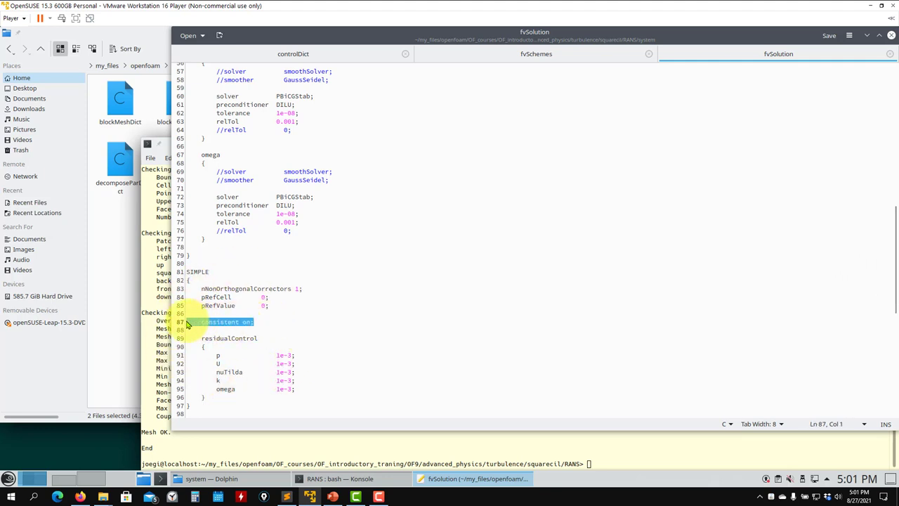
{"action": "scroll", "coordinate": [274, 316], "scroll_direction": "down", "scroll_amount": 1}
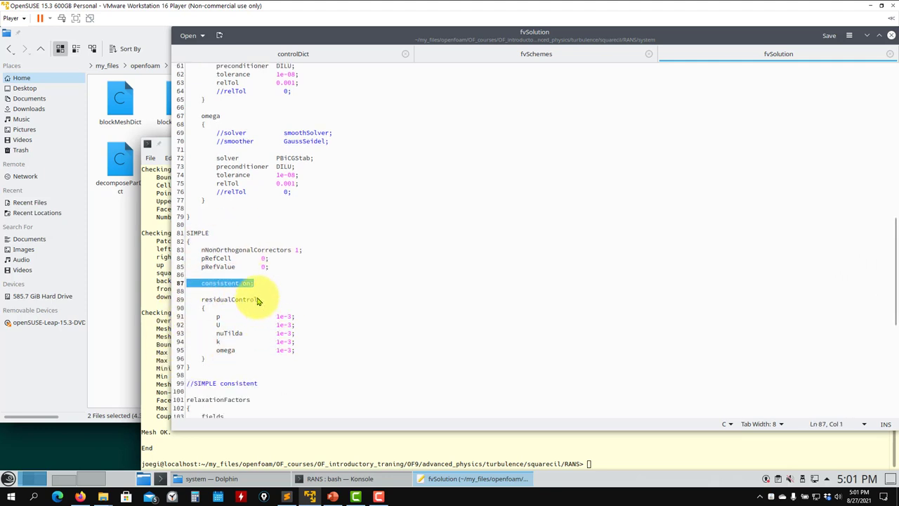
{"action": "left_click", "coordinate": [260, 287]}
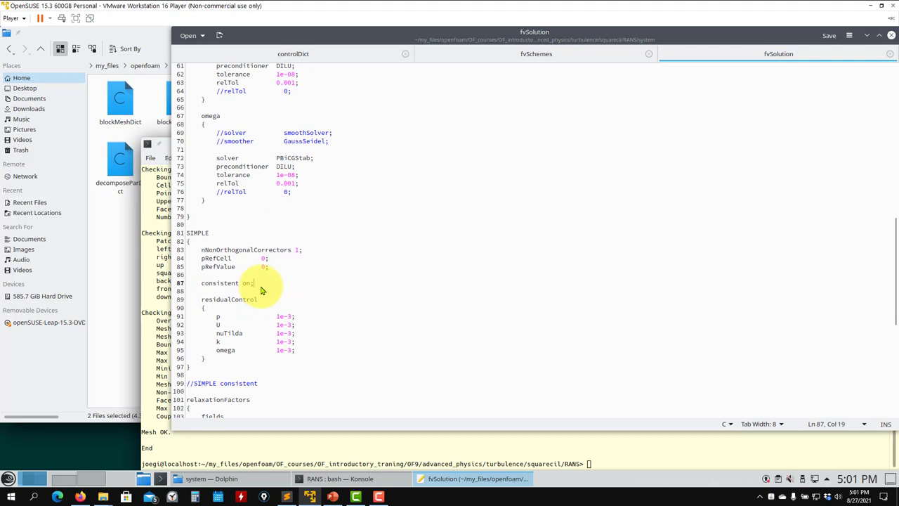
{"action": "type", "text": "//true"}
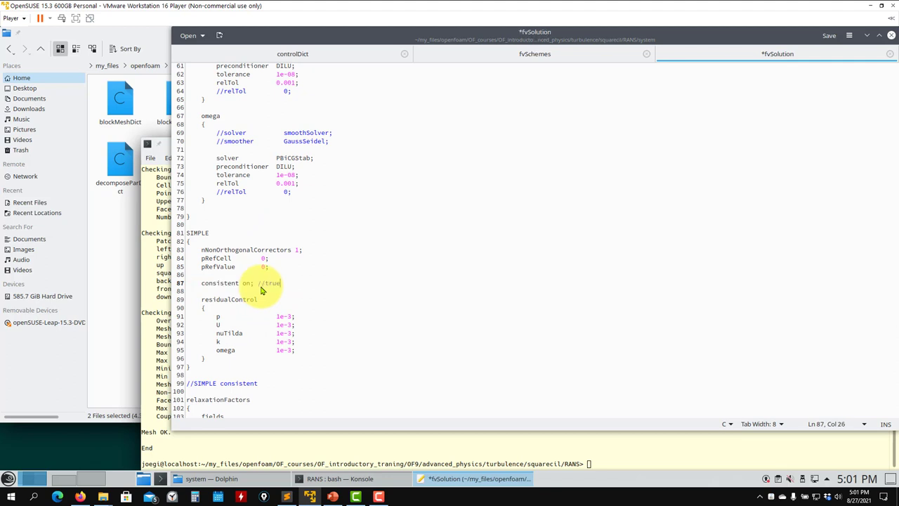
{"action": "key", "text": "ctrl+s"}
Examine the SIMPLE consistent relaxation factors, highlighting the active wildcard entries under equations and fields
{"action": "scroll", "coordinate": [260, 290], "scroll_direction": "down", "scroll_amount": 2}
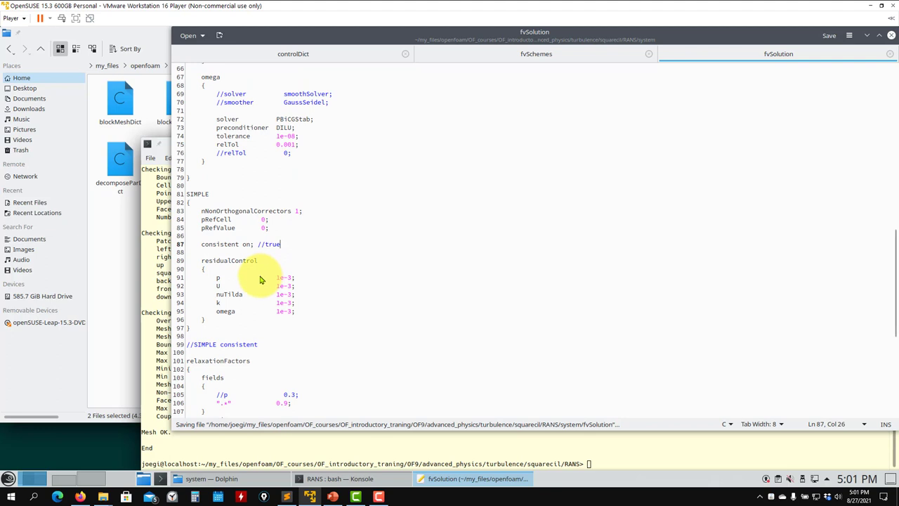
{"action": "scroll", "coordinate": [254, 307], "scroll_direction": "down", "scroll_amount": 2}
{"action": "scroll", "coordinate": [252, 307], "scroll_direction": "down", "scroll_amount": 6}
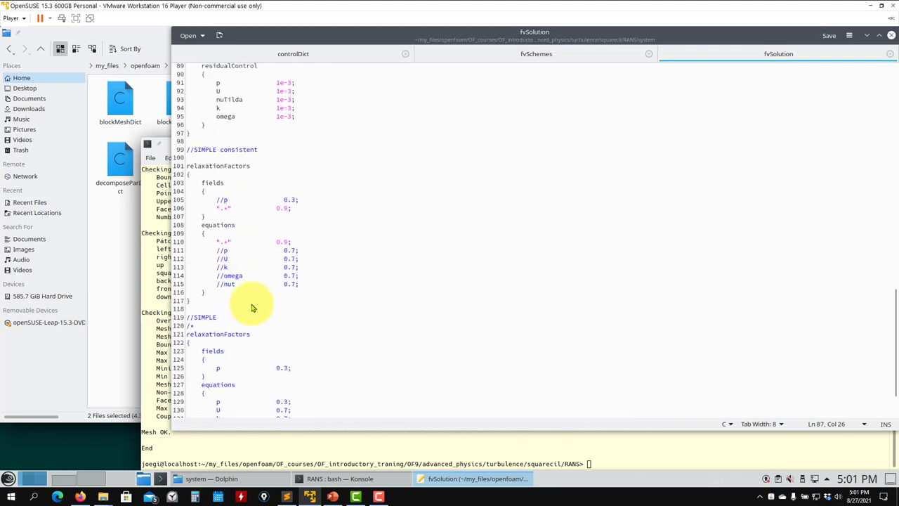
{"action": "scroll", "coordinate": [253, 307], "scroll_direction": "up", "scroll_amount": 3}
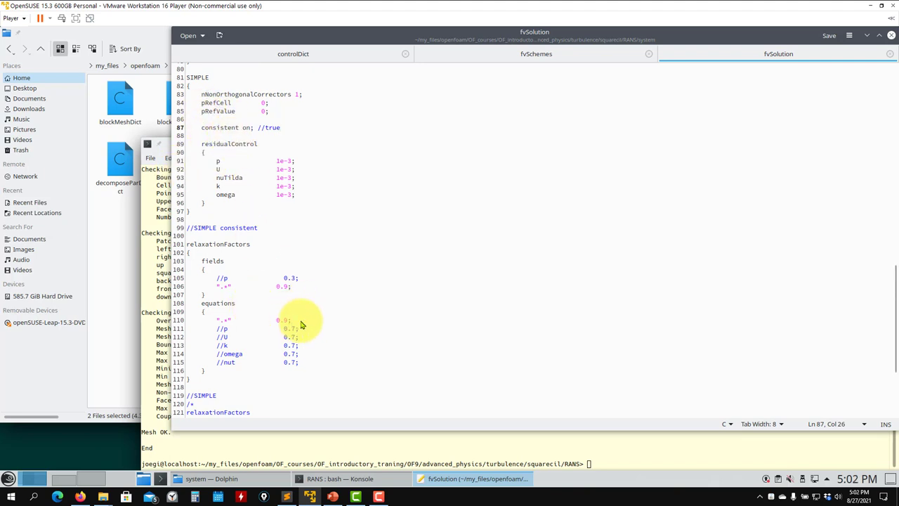
{"action": "left_click_drag", "start_coordinate": [301, 325], "coordinate": [188, 321]}
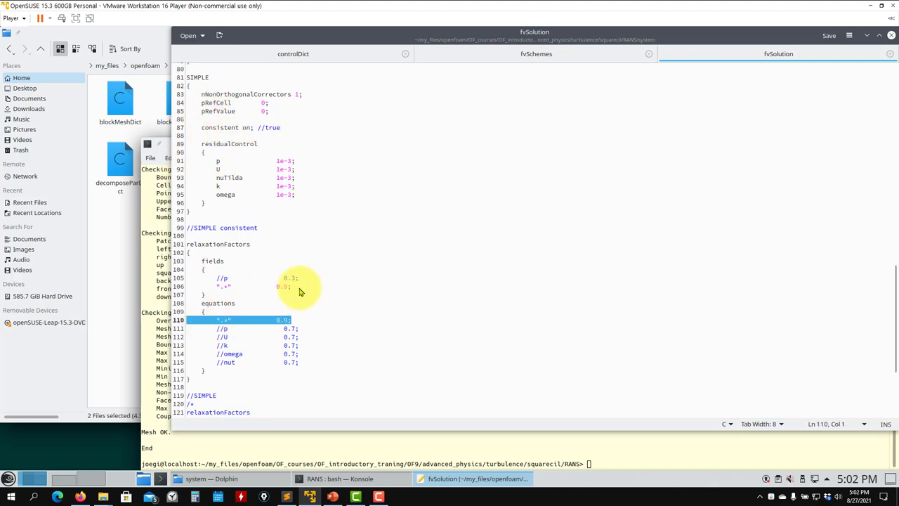
{"action": "left_click_drag", "start_coordinate": [300, 286], "coordinate": [208, 286]}
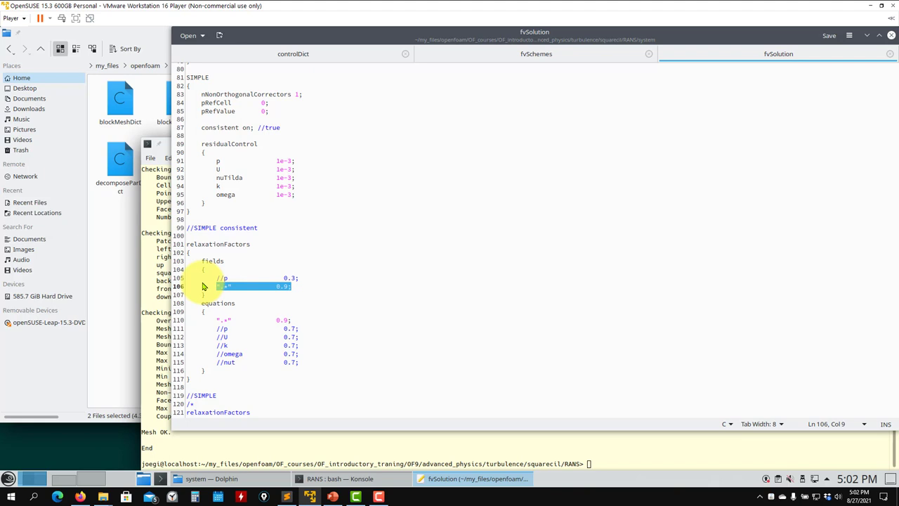
Close the open dictionaries and open the boundary file from constant/polyMesh to examine its patch types
{"action": "left_click", "coordinate": [893, 39]}
{"action": "left_click", "coordinate": [41, 49]}
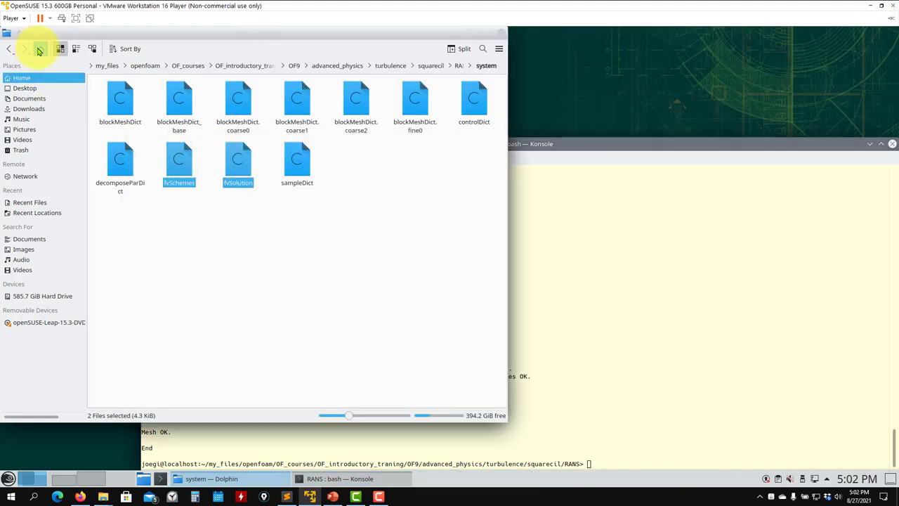
{"action": "double_click", "coordinate": [238, 100]}
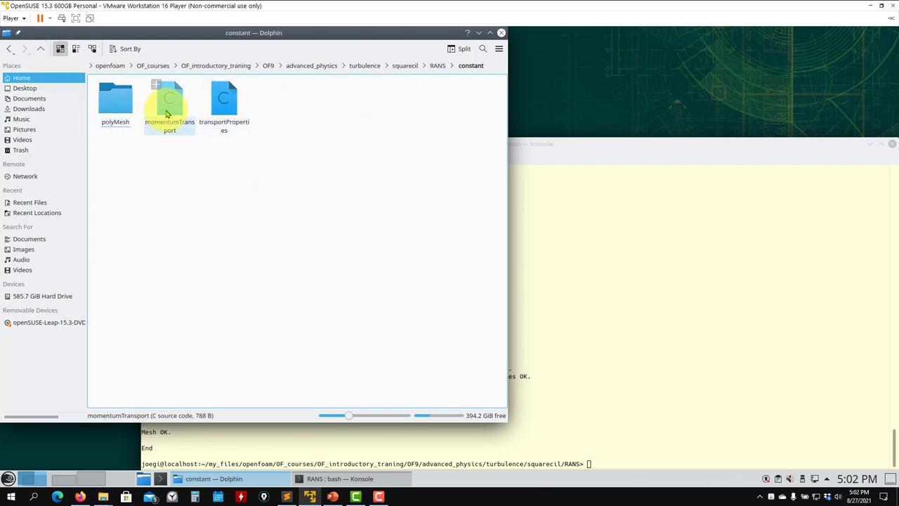
{"action": "double_click", "coordinate": [116, 100]}
{"action": "right_click", "coordinate": [129, 113]}
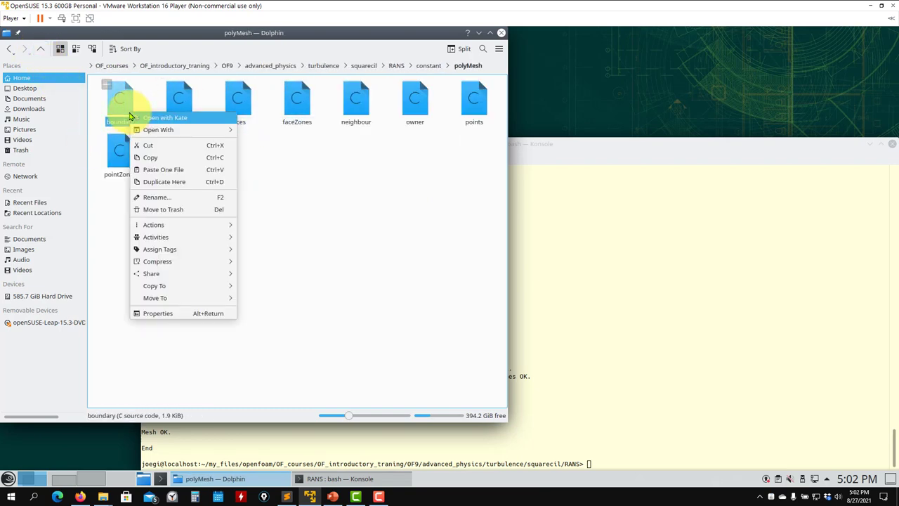
{"action": "mouse_move", "coordinate": [159, 129]}
{"action": "left_click", "coordinate": [278, 167]}
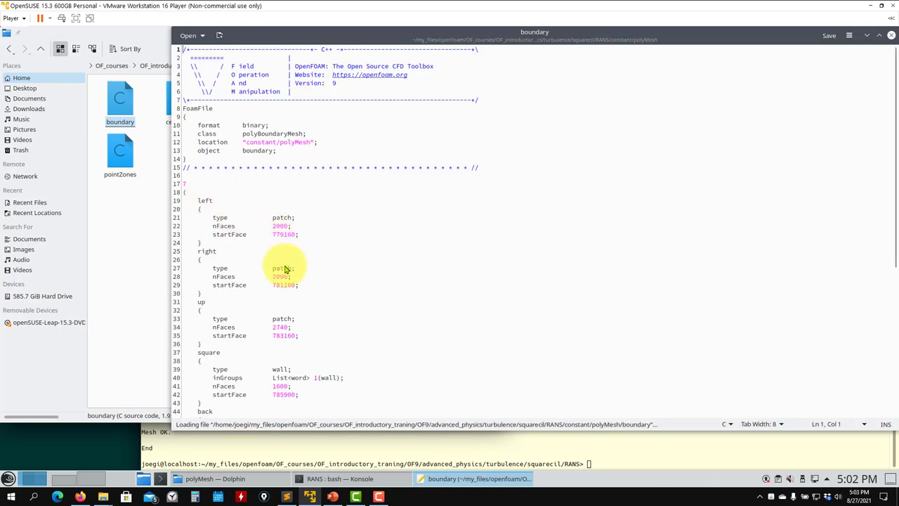
{"action": "scroll", "coordinate": [285, 355], "scroll_direction": "down", "scroll_amount": 6}
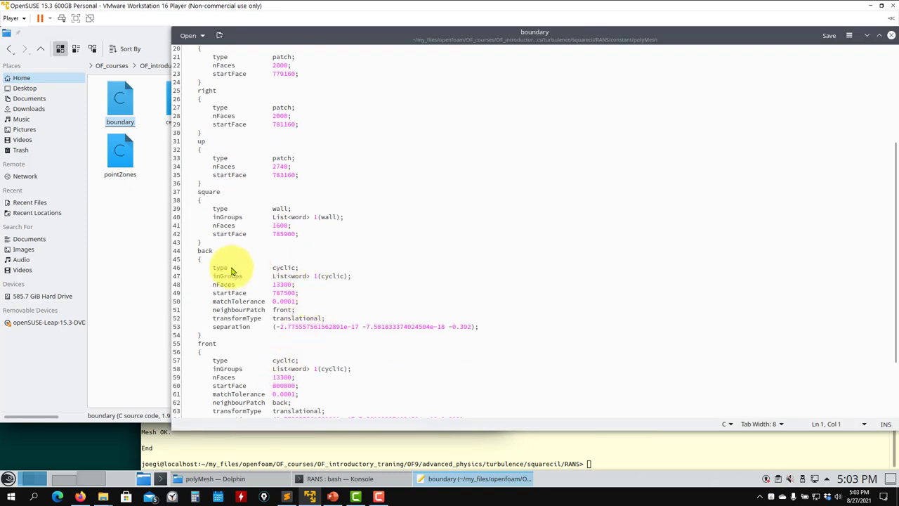
{"action": "scroll", "coordinate": [351, 327], "scroll_direction": "down", "scroll_amount": 4}
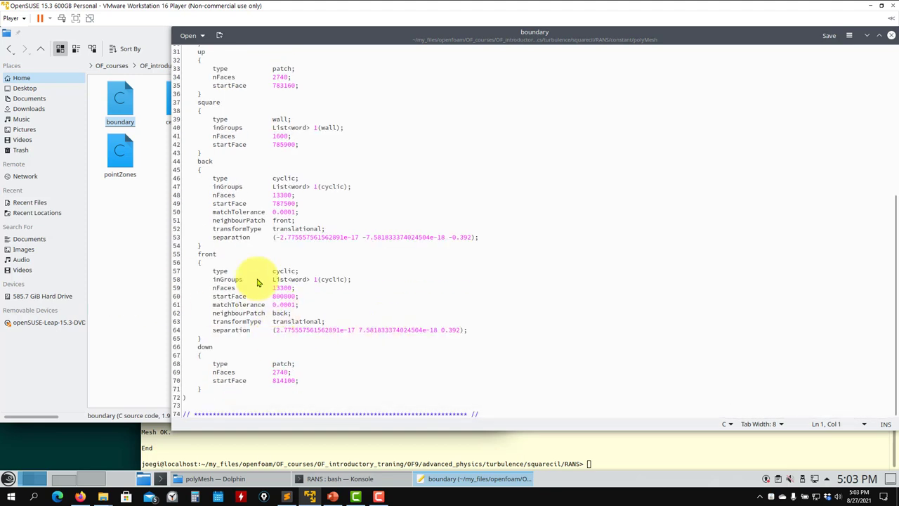
Open run_mesh.sh from the RANS case folder and highlight its blockMesh command
{"action": "left_click", "coordinate": [131, 273]}
{"action": "left_click", "coordinate": [41, 50]}
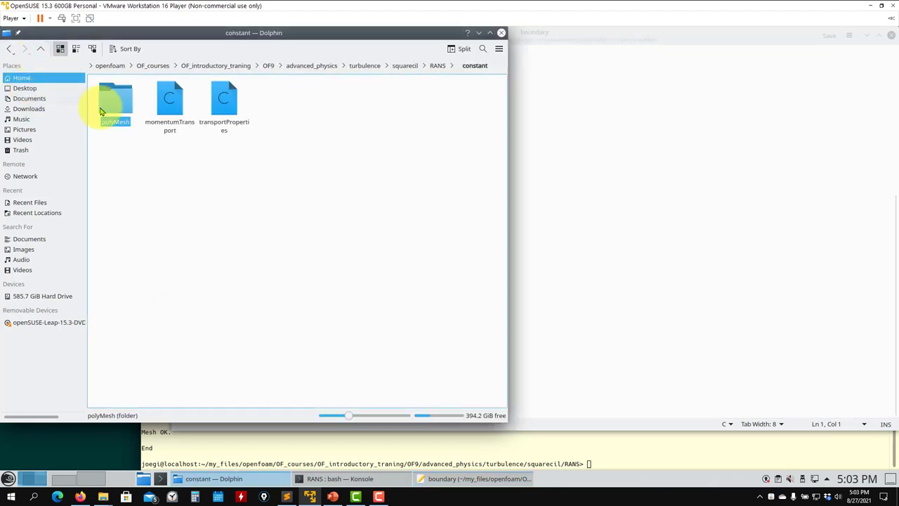
{"action": "left_click", "coordinate": [41, 51]}
{"action": "left_click", "coordinate": [116, 159]}
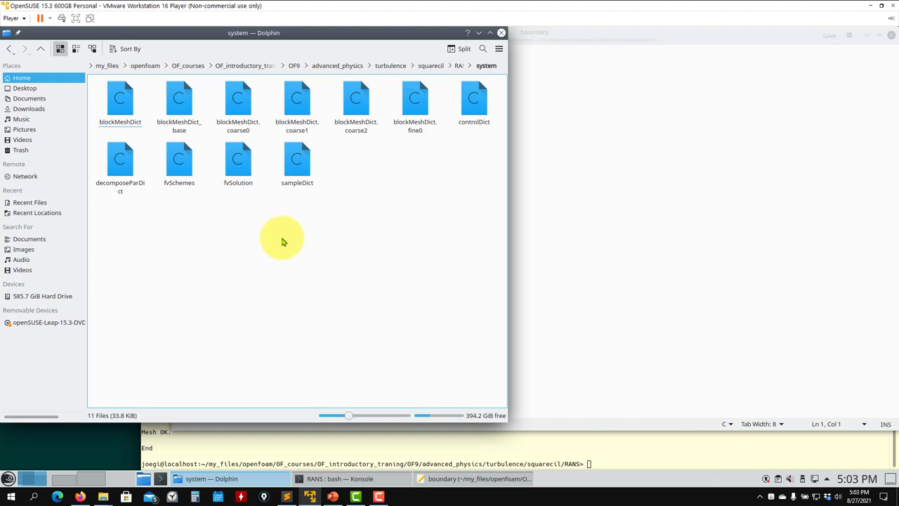
{"action": "left_click", "coordinate": [458, 65]}
{"action": "left_click", "coordinate": [362, 167]}
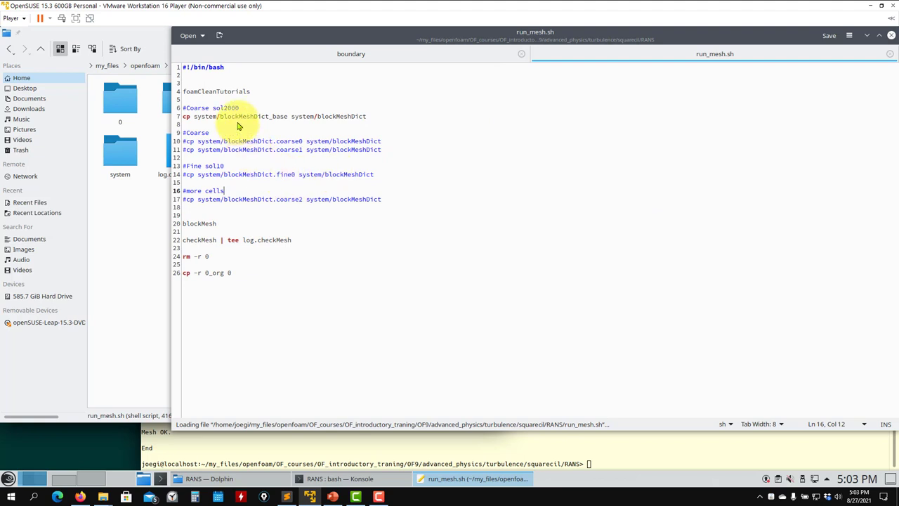
{"action": "left_click", "coordinate": [198, 225]}
{"action": "triple_click", "coordinate": [198, 225]}
Open blockMeshDict from the system folder to examine the cyclic front and back patches, and close it
{"action": "left_click", "coordinate": [133, 242]}
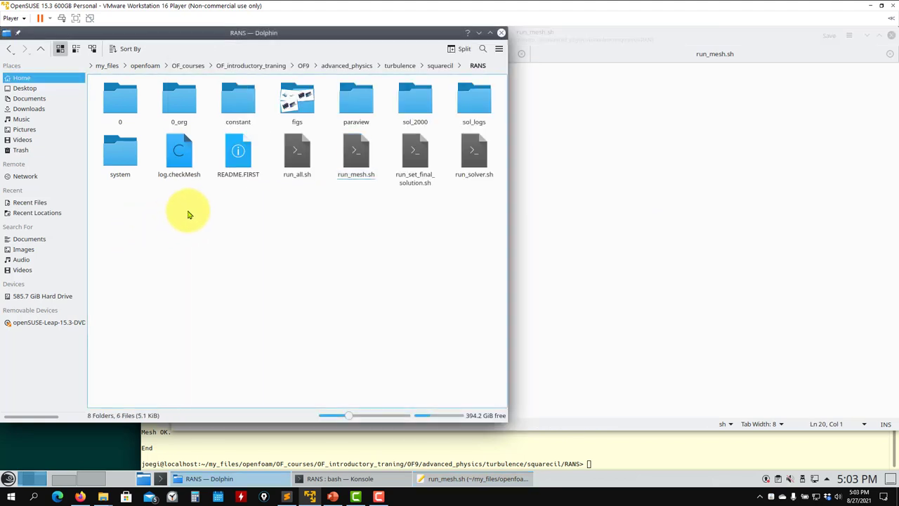
{"action": "left_click", "coordinate": [120, 150]}
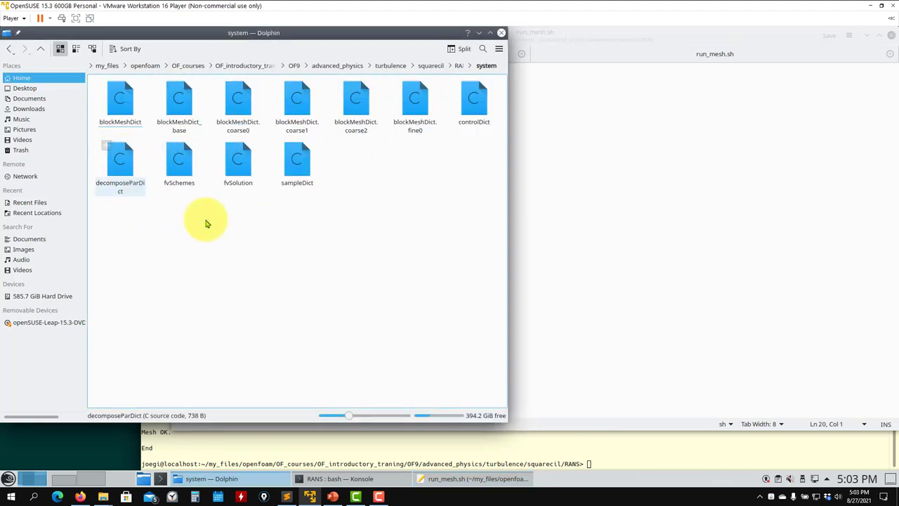
{"action": "left_click", "coordinate": [141, 121]}
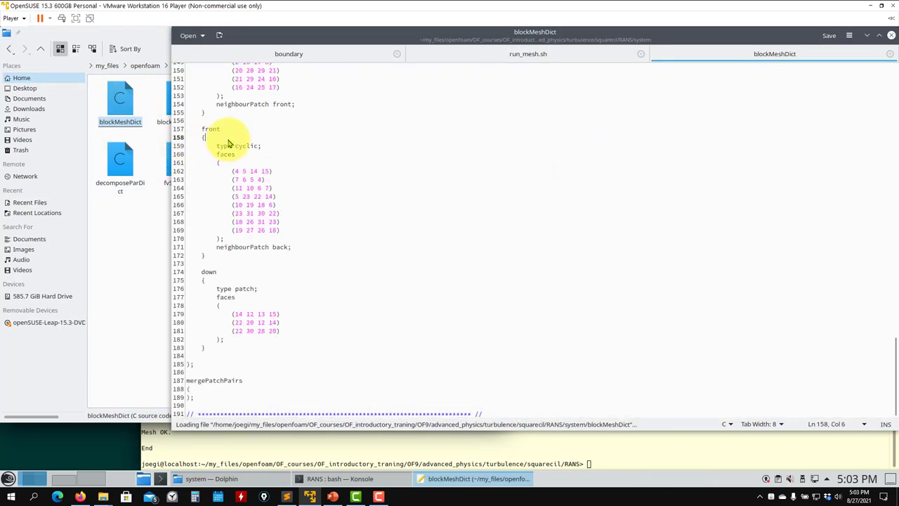
{"action": "left_click", "coordinate": [231, 139]}
{"action": "left_click", "coordinate": [889, 54]}
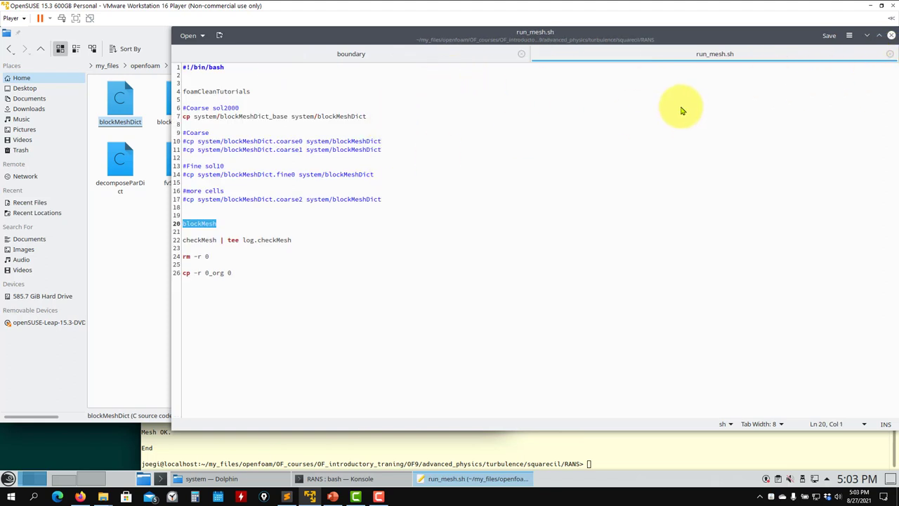
Highlight the cyclic settings of the back patch in the boundary file and close that file
{"action": "left_click", "coordinate": [411, 58]}
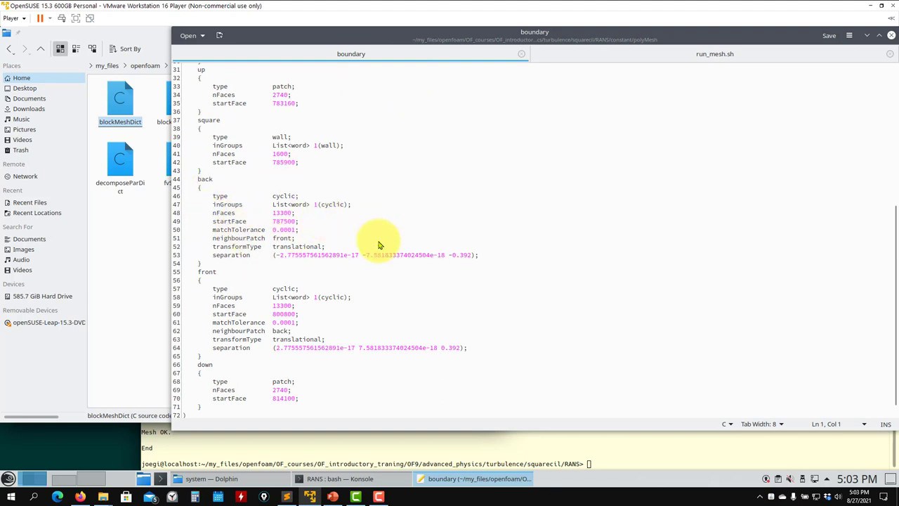
{"action": "left_click_drag", "start_coordinate": [484, 255], "coordinate": [177, 196]}
{"action": "left_click", "coordinate": [521, 55]}
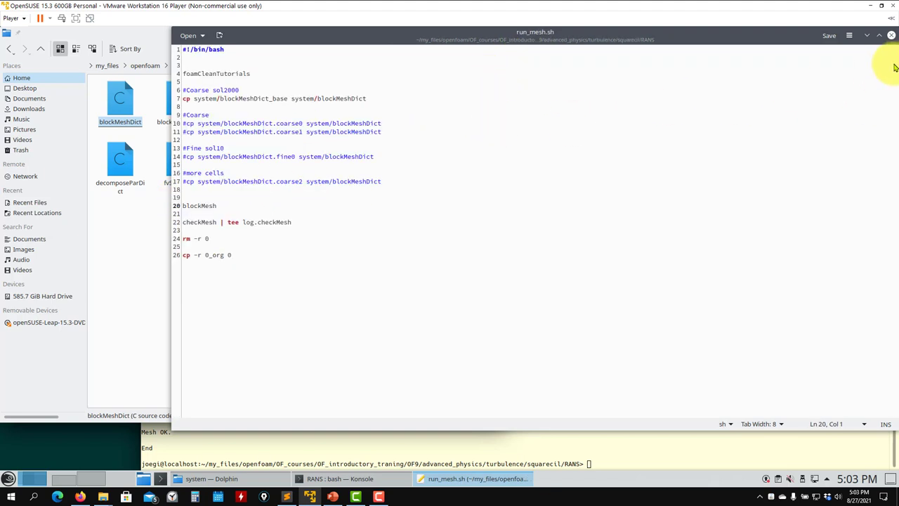
Return to the RANS case folder and look over the sol_2000 folder and the run scripts
{"action": "left_click", "coordinate": [161, 224]}
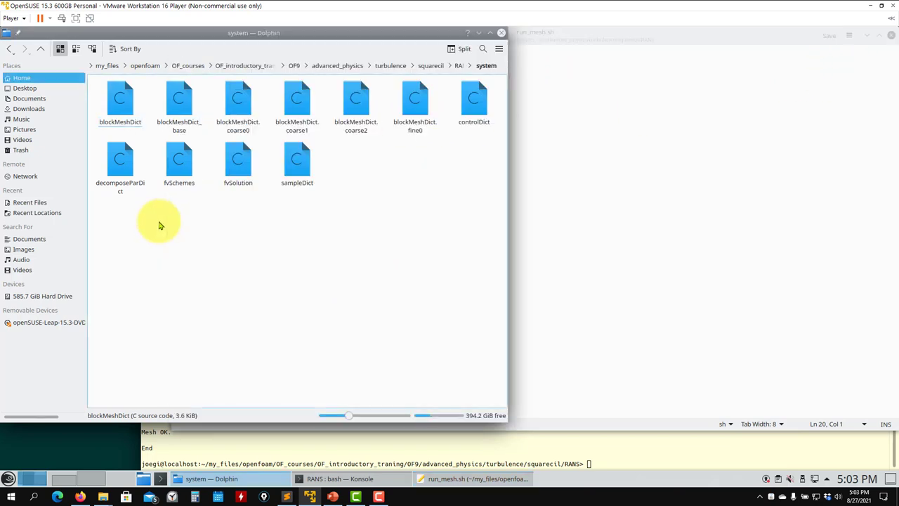
{"action": "left_click", "coordinate": [41, 49]}
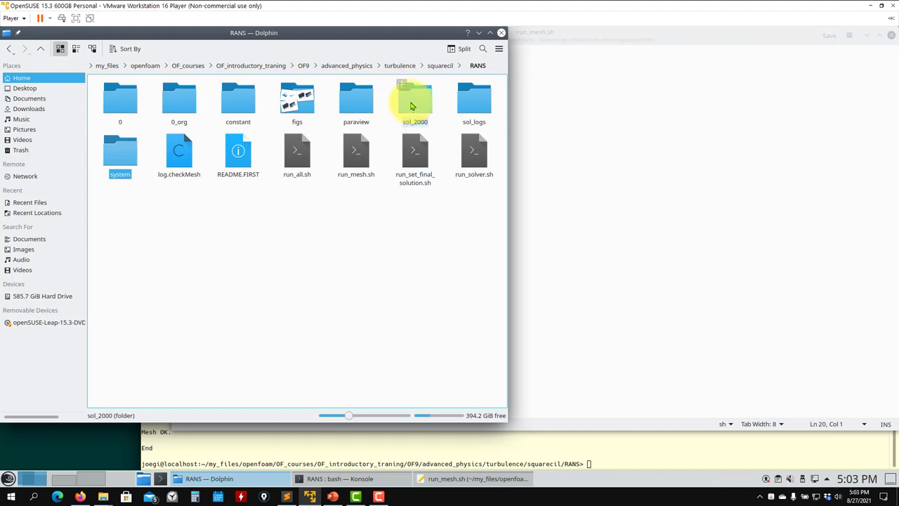
{"action": "left_click_drag", "start_coordinate": [416, 96], "coordinate": [288, 224]}
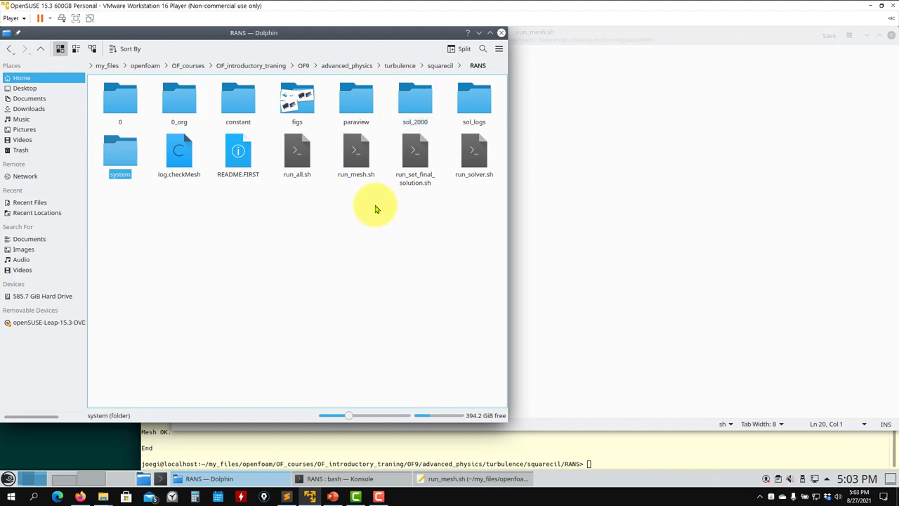
{"action": "left_click", "coordinate": [355, 149]}
{"action": "left_click", "coordinate": [357, 260]}
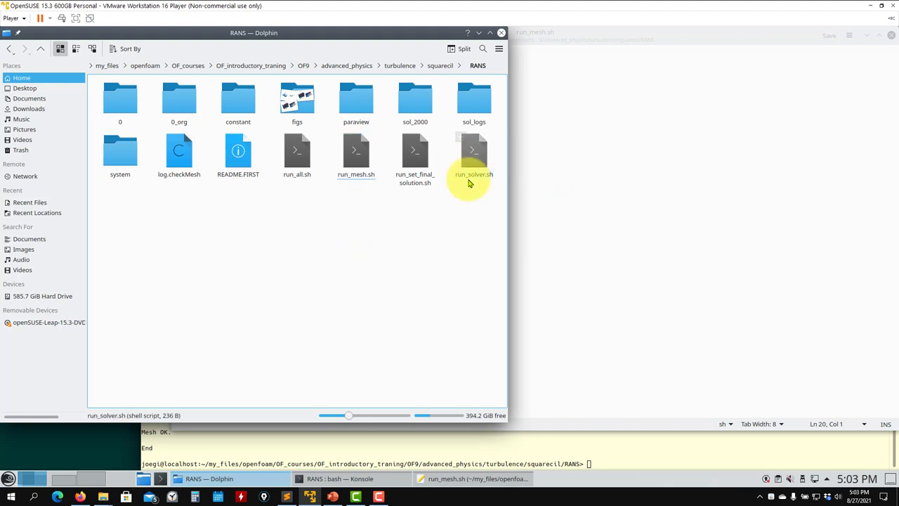
Open run_solver.sh and highlight the parallel renumberMesh command
{"action": "left_click", "coordinate": [502, 178]}
{"action": "left_click", "coordinate": [133, 290]}
{"action": "double_click", "coordinate": [475, 158]}
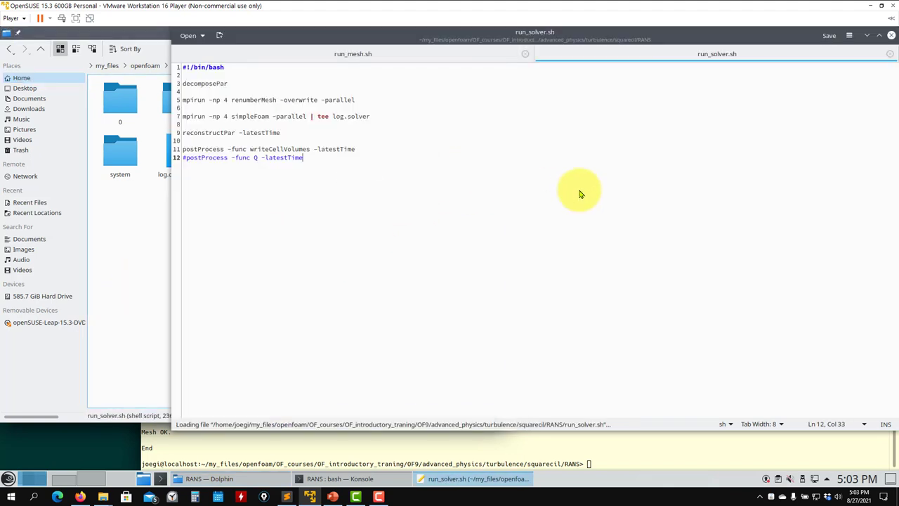
{"action": "triple_click", "coordinate": [253, 102]}
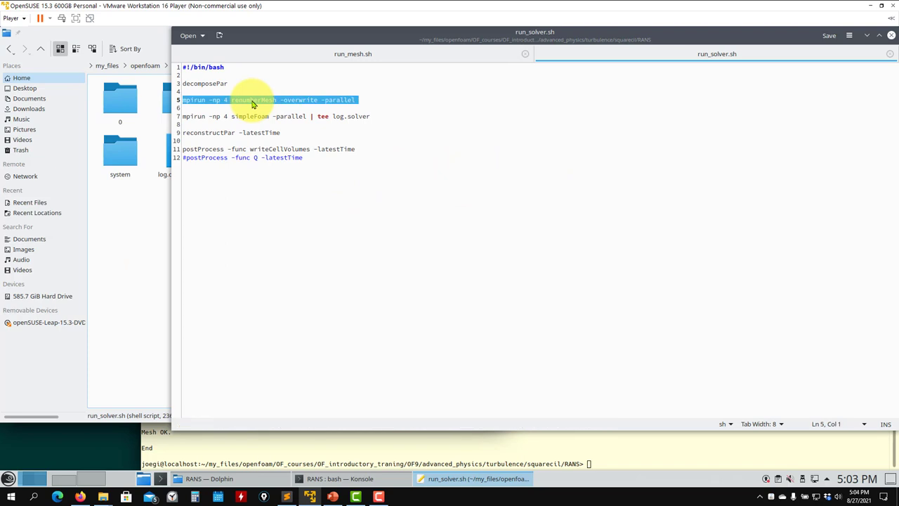
Highlight the renumberMesh, simpleFoam, reconstructPar and writeCellVolumes post-processing commands one after another in run_solver.sh
{"action": "double_click", "coordinate": [253, 102]}
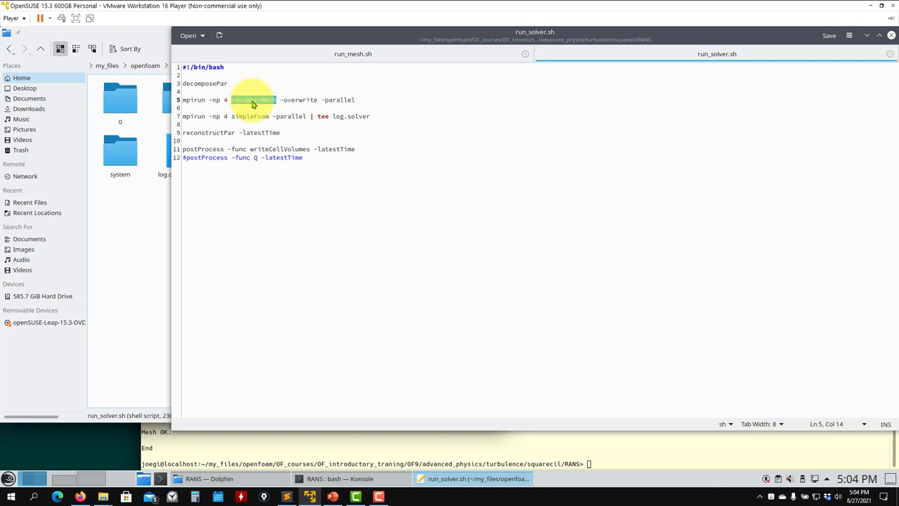
{"action": "left_click", "coordinate": [253, 102]}
{"action": "triple_click", "coordinate": [253, 104]}
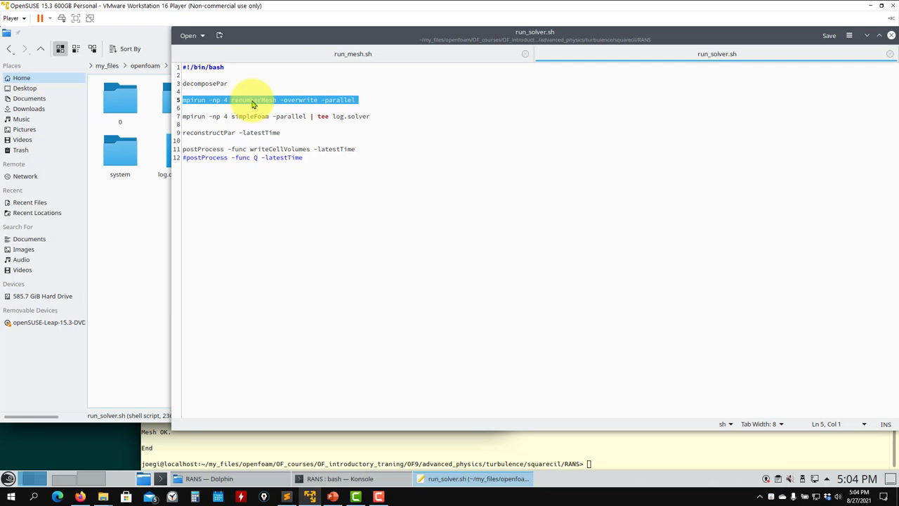
{"action": "left_click", "coordinate": [249, 118]}
{"action": "triple_click", "coordinate": [247, 119]}
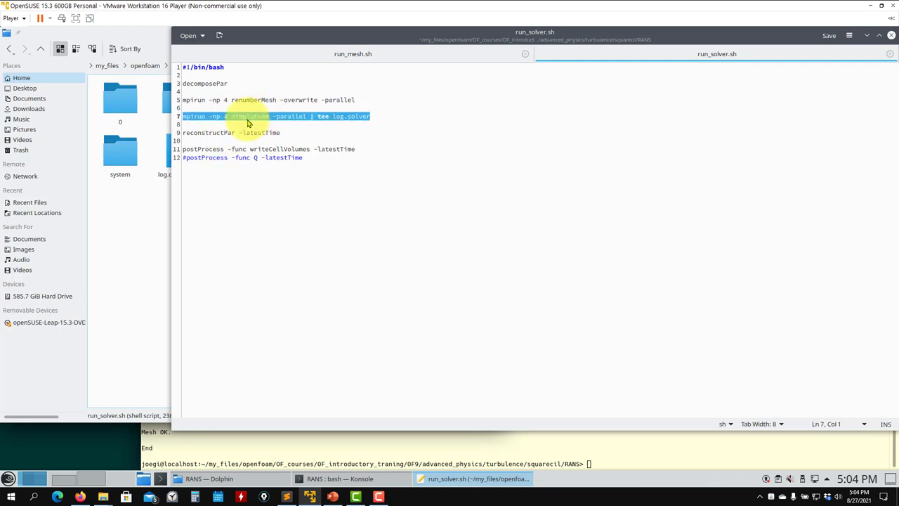
{"action": "triple_click", "coordinate": [218, 133]}
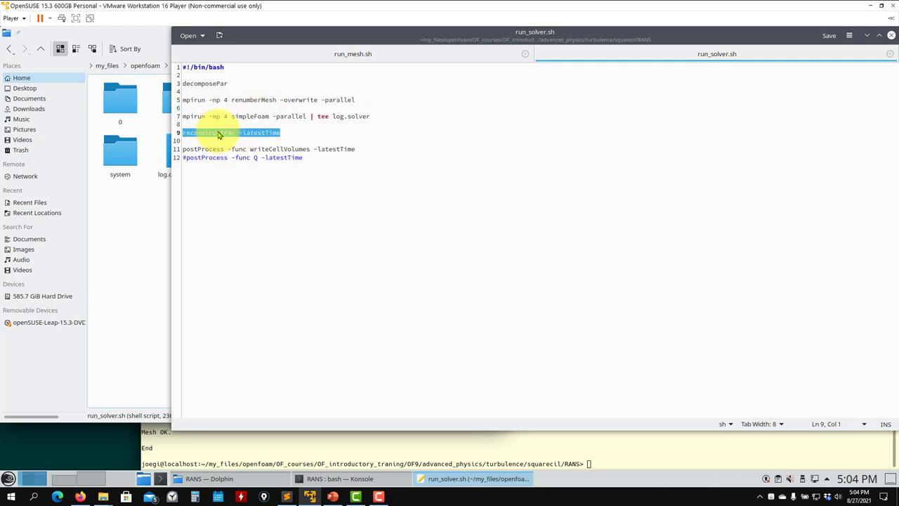
{"action": "triple_click", "coordinate": [203, 153]}
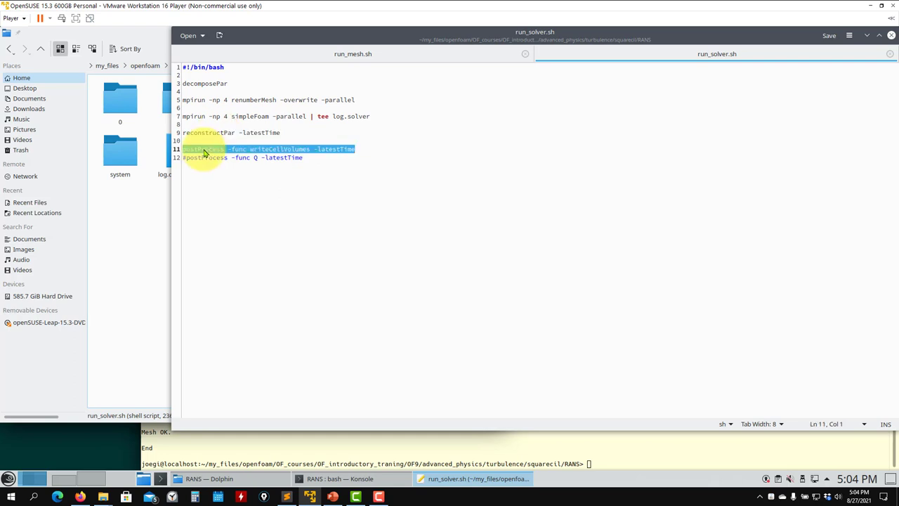
{"action": "triple_click", "coordinate": [203, 152]}
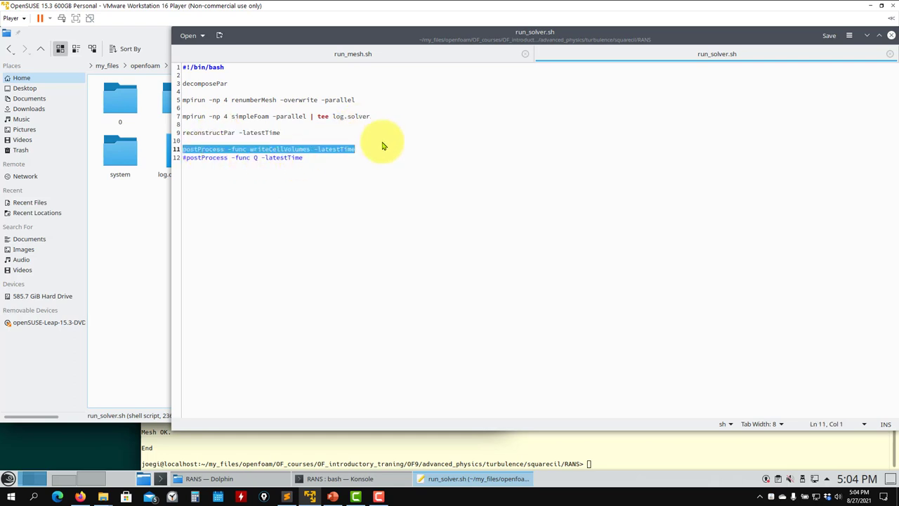
Look through the system and sol_2000 folders of the RANS case and return to the case folder
{"action": "left_click", "coordinate": [135, 236]}
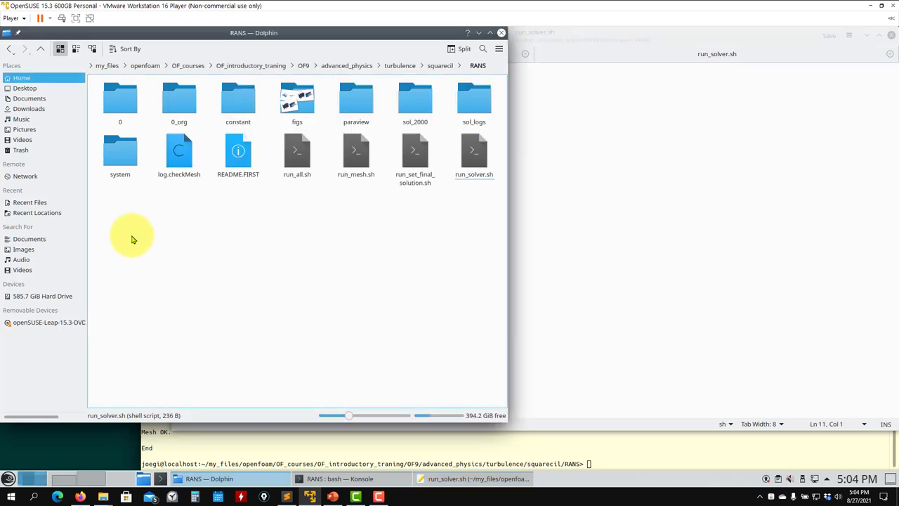
{"action": "left_click", "coordinate": [120, 165]}
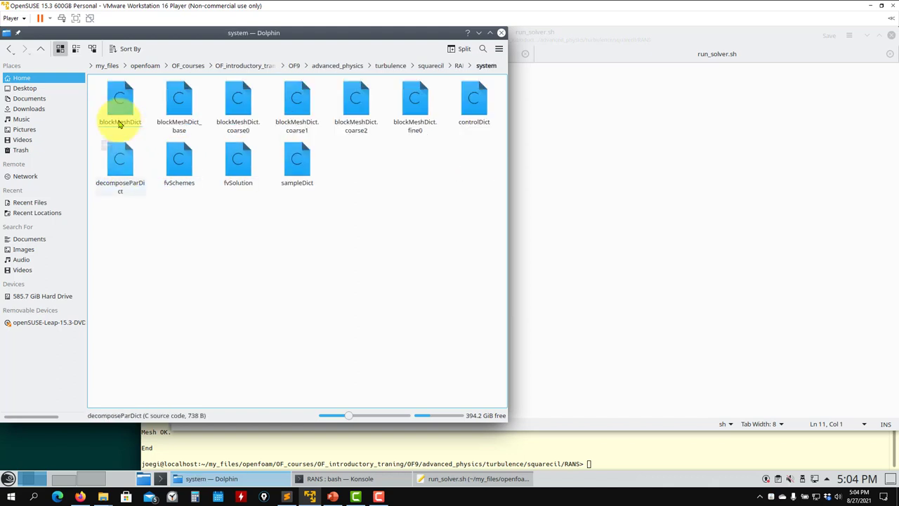
{"action": "left_click", "coordinate": [40, 48]}
{"action": "left_click", "coordinate": [313, 453]}
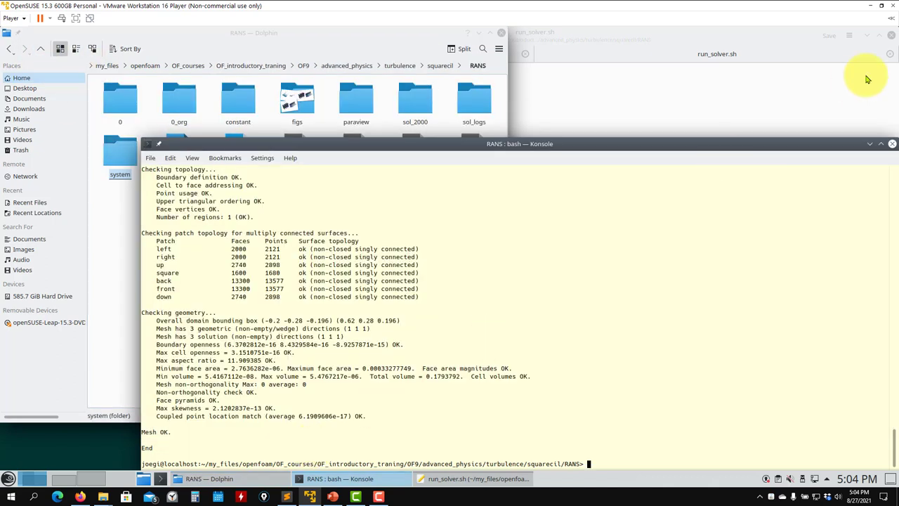
{"action": "left_click", "coordinate": [416, 98]}
{"action": "left_click", "coordinate": [40, 49]}
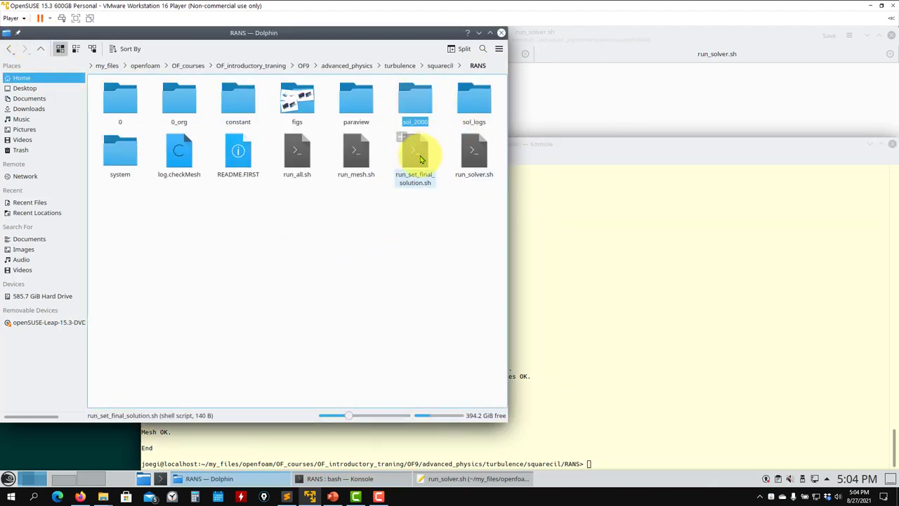
Open run_set_final_solution.sh, highlight the commands that set up the sol_2000 solution, and close the text editor
{"action": "left_click_drag", "start_coordinate": [416, 151], "coordinate": [548, 101]}
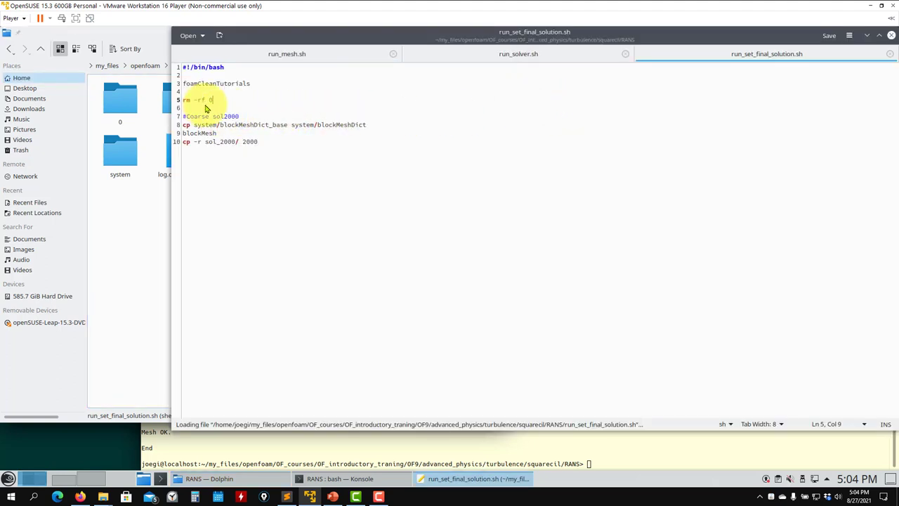
{"action": "left_click_drag", "start_coordinate": [280, 151], "coordinate": [170, 121]}
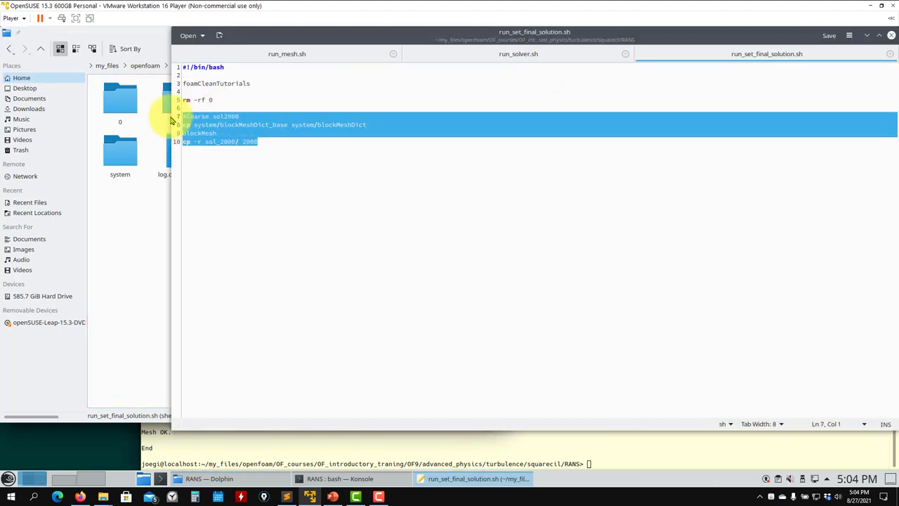
{"action": "left_click", "coordinate": [203, 147]}
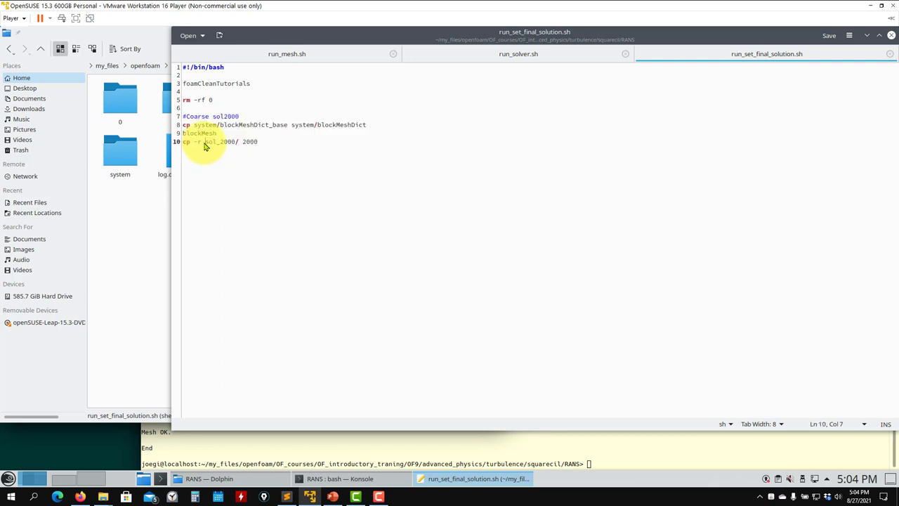
{"action": "left_click", "coordinate": [251, 145]}
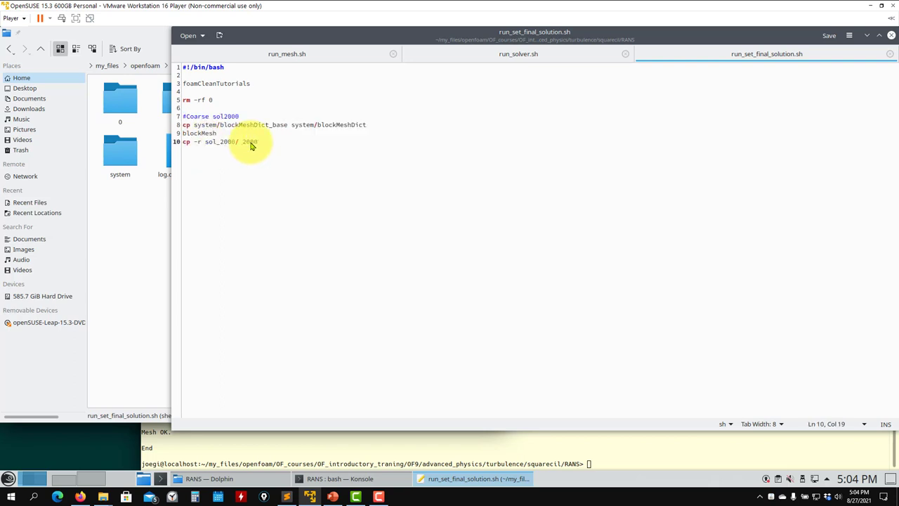
{"action": "left_click", "coordinate": [890, 35]}
List the files of the RANS case in the terminal and launch the run script with sh to start the parallel solver
{"action": "left_click", "coordinate": [639, 396]}
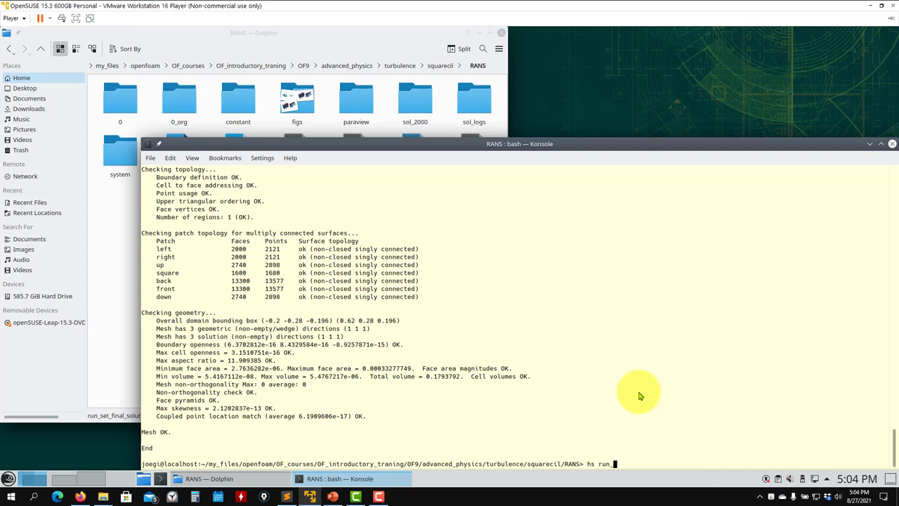
{"action": "key", "text": "Return"}
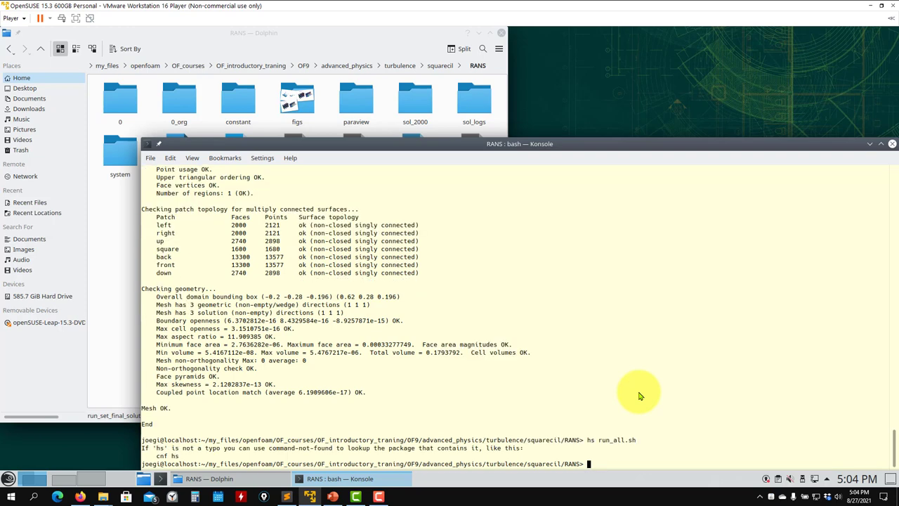
{"action": "type", "text": "ls"}
{"action": "key", "text": "Return"}
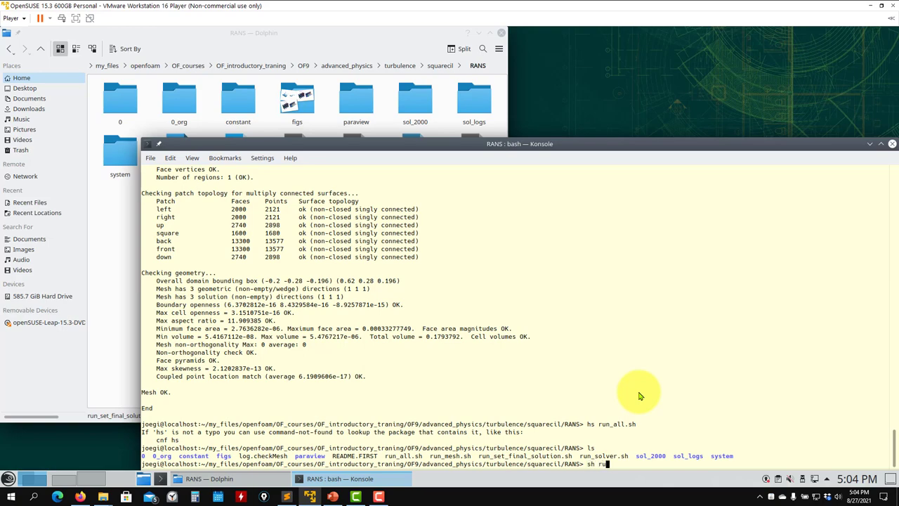
{"action": "key", "text": "Return"}
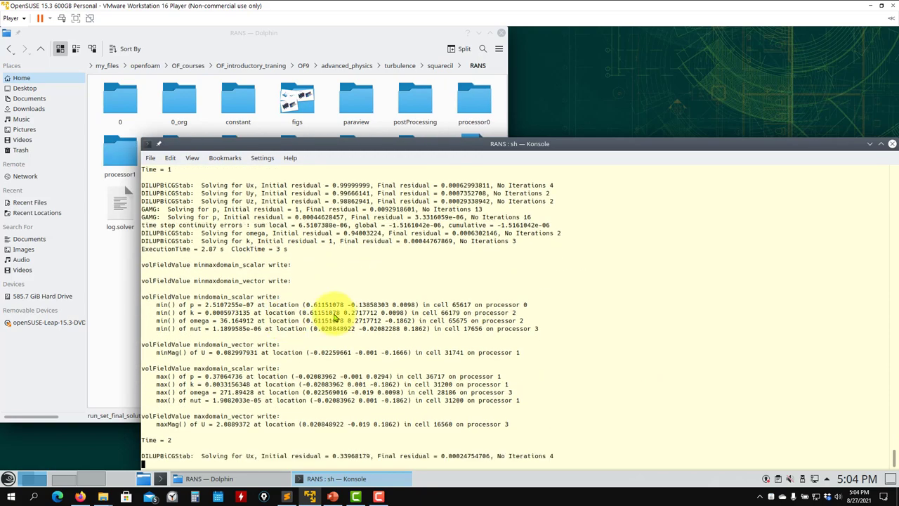
{"action": "scroll", "coordinate": [288, 292], "scroll_direction": "up", "scroll_amount": 2}
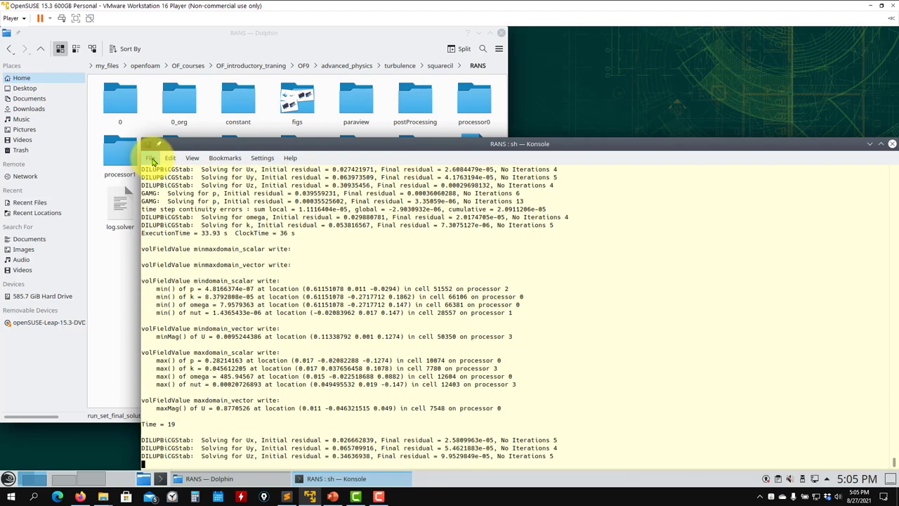
Open an additional terminal session in the RANS case folder and start the pyFoam plot watcher for the running solver
{"action": "left_click", "coordinate": [151, 158]}
{"action": "left_click", "coordinate": [165, 184]}
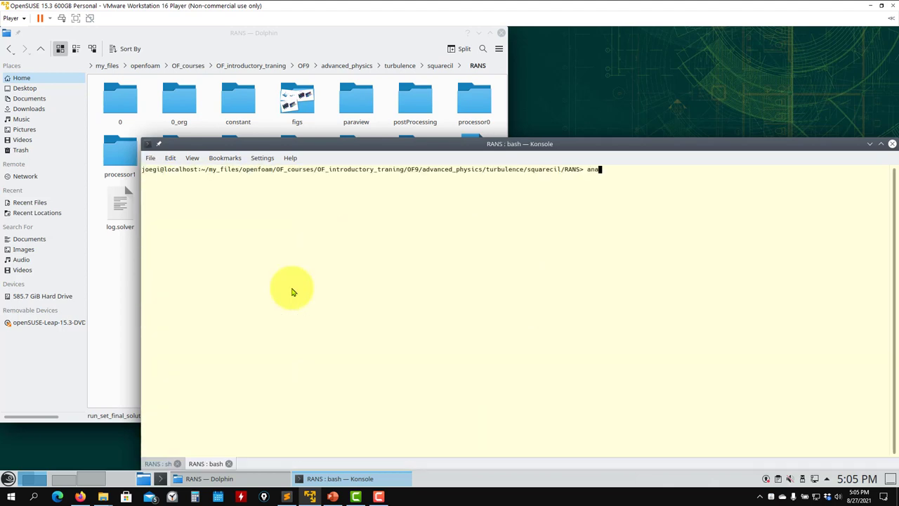
{"action": "key", "text": "Return"}
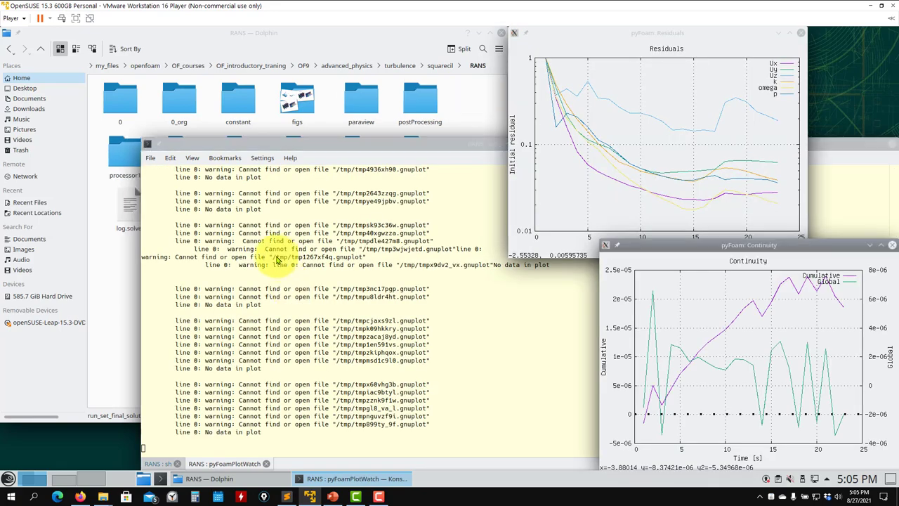
Arrange the pyFoam Residuals and Continuity plots side by side above the solver output and bring the terminal to the front
{"action": "left_click_drag", "start_coordinate": [646, 35], "coordinate": [350, 45]}
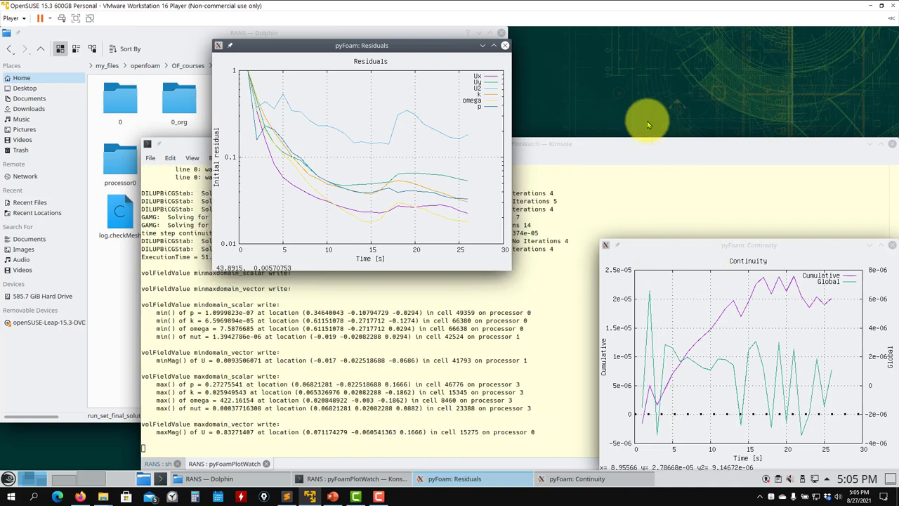
{"action": "left_click", "coordinate": [653, 259]}
{"action": "left_click_drag", "start_coordinate": [653, 259], "coordinate": [614, 47]}
{"action": "left_click_drag", "start_coordinate": [446, 49], "coordinate": [495, 36]}
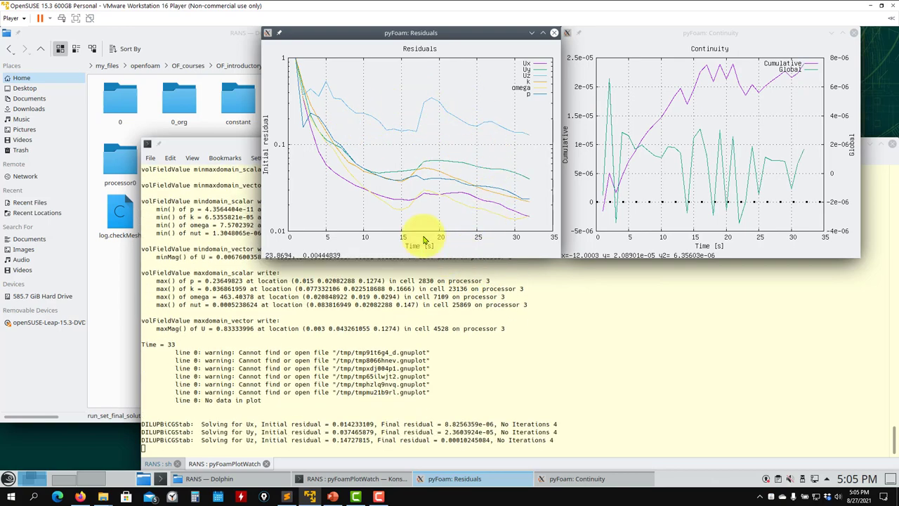
{"action": "left_click", "coordinate": [456, 305]}
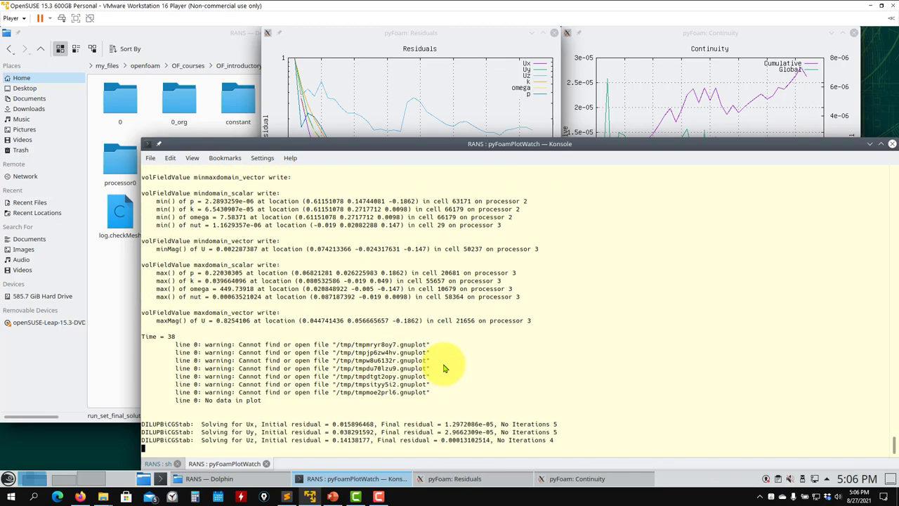
Switch to PowerPoint, find slide 874 comparing square cylinder vortex shedding between turbulence models, view it as a slide show, and exit the show
{"action": "left_click", "coordinate": [333, 496]}
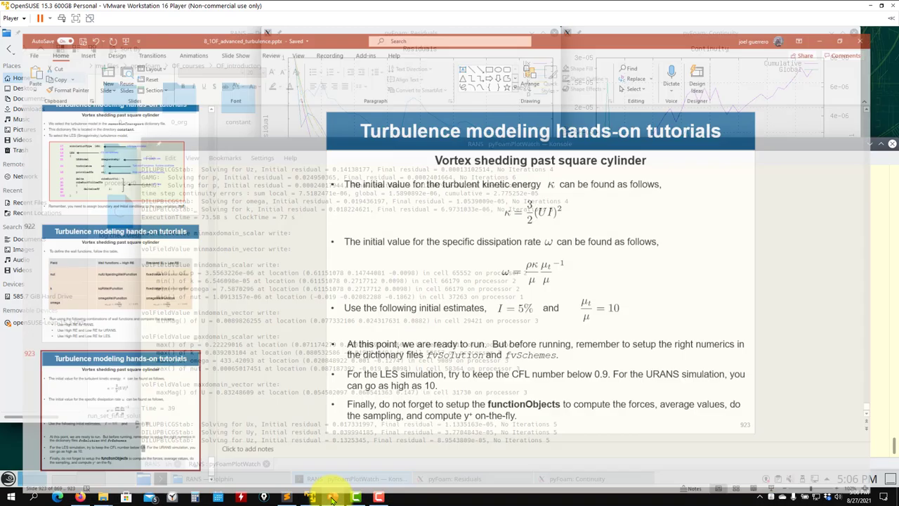
{"action": "scroll", "coordinate": [94, 283], "scroll_direction": "up", "scroll_amount": 3}
{"action": "scroll", "coordinate": [97, 287], "scroll_direction": "up", "scroll_amount": 15}
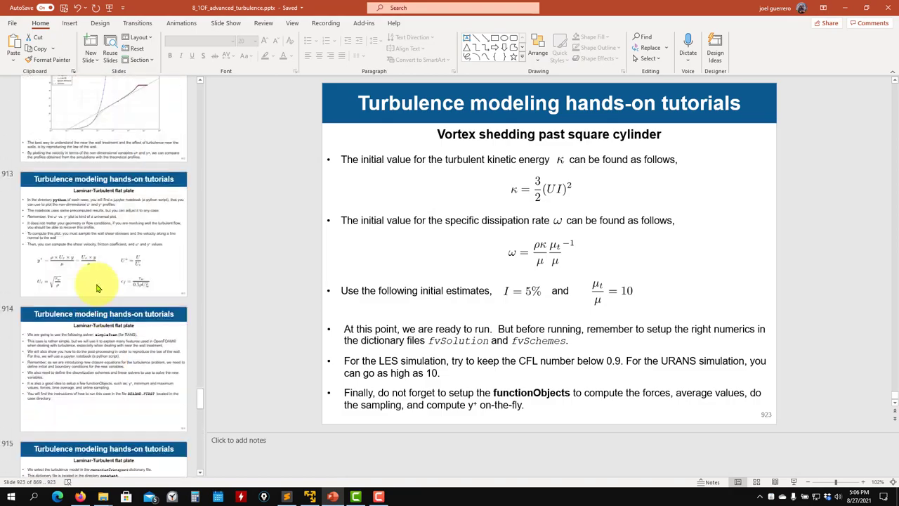
{"action": "scroll", "coordinate": [97, 286], "scroll_direction": "up", "scroll_amount": 12}
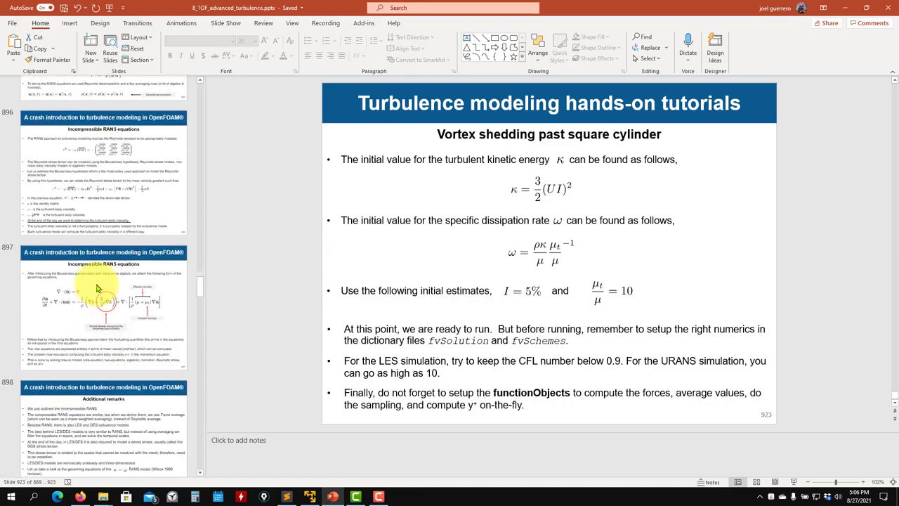
{"action": "scroll", "coordinate": [97, 286], "scroll_direction": "up", "scroll_amount": 15}
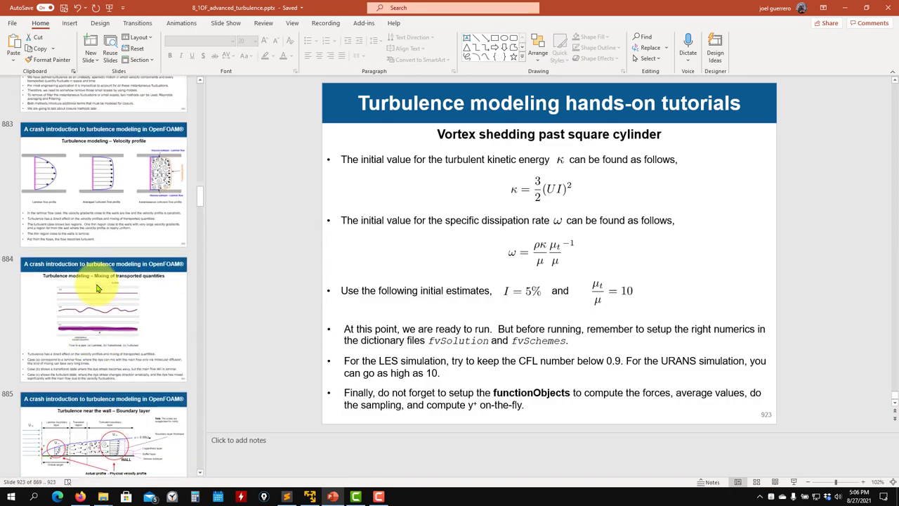
{"action": "scroll", "coordinate": [97, 286], "scroll_direction": "up", "scroll_amount": 4}
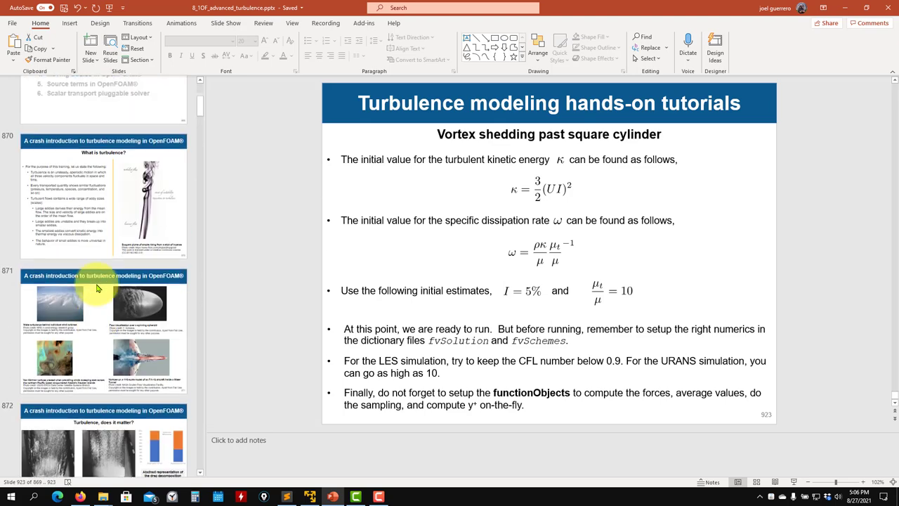
{"action": "scroll", "coordinate": [97, 286], "scroll_direction": "down", "scroll_amount": 7}
{"action": "scroll", "coordinate": [97, 287], "scroll_direction": "down", "scroll_amount": 2}
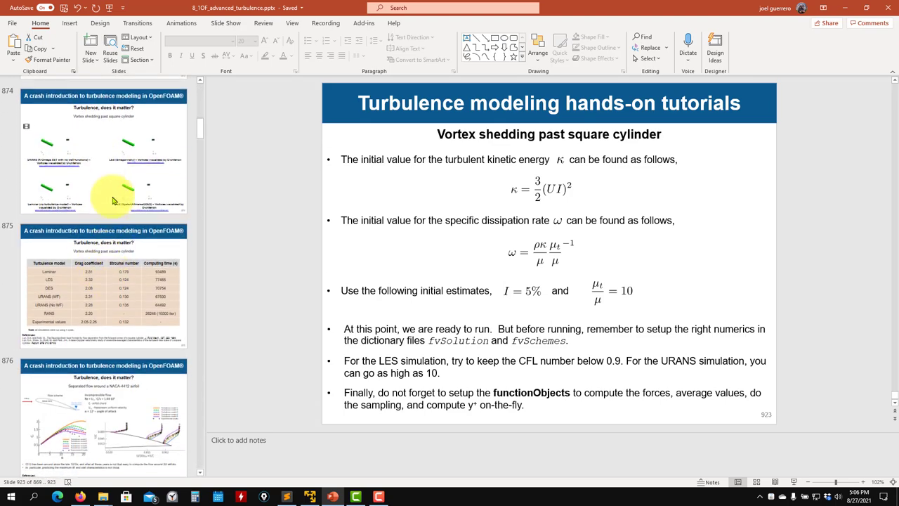
{"action": "left_click", "coordinate": [111, 194]}
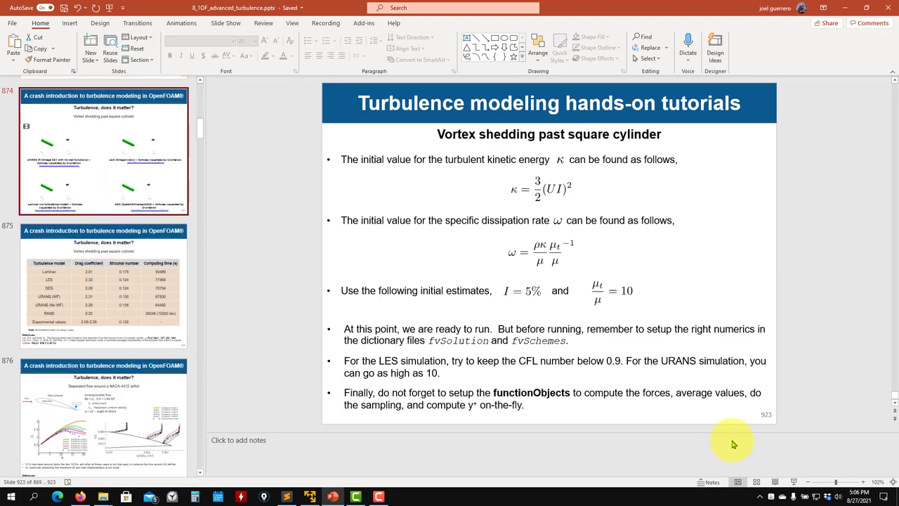
{"action": "left_click", "coordinate": [794, 483]}
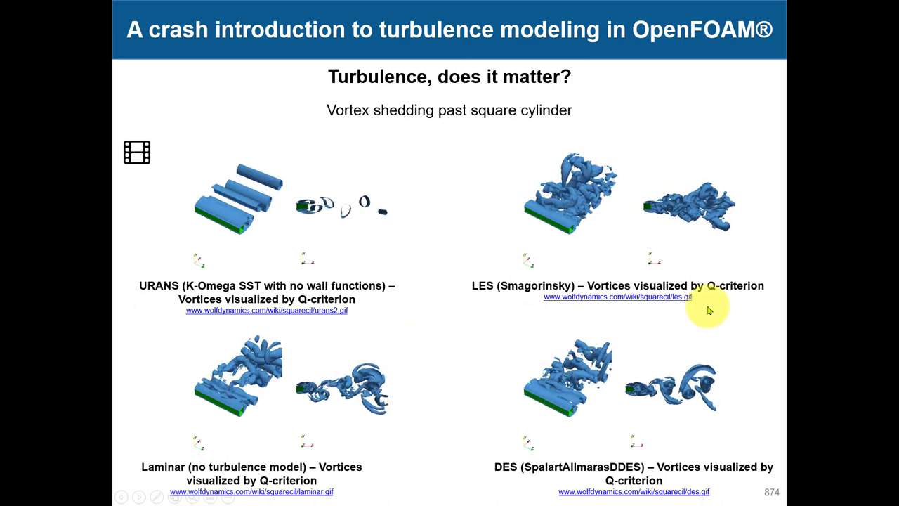
{"action": "key", "text": "Escape"}
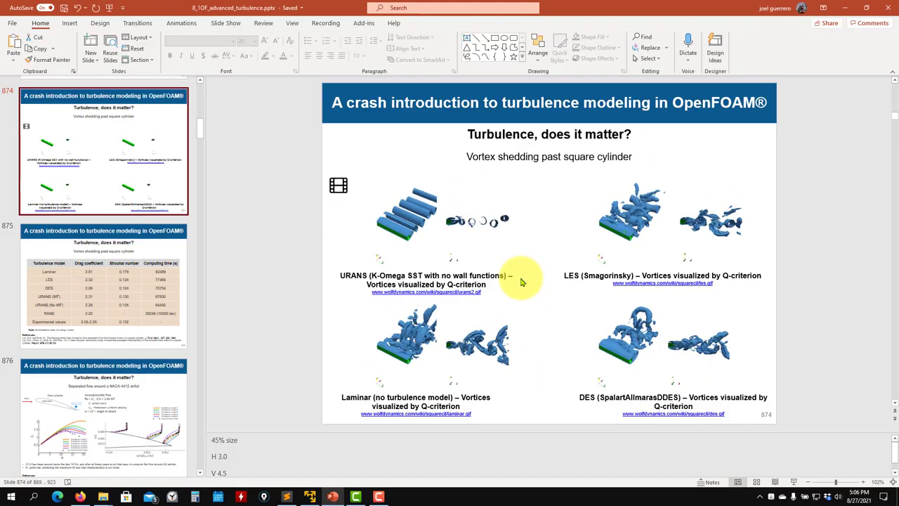
Switch back to the virtual machine's terminal and interrupt the pyFoam plot watcher
{"action": "key", "text": "alt+Tab"}
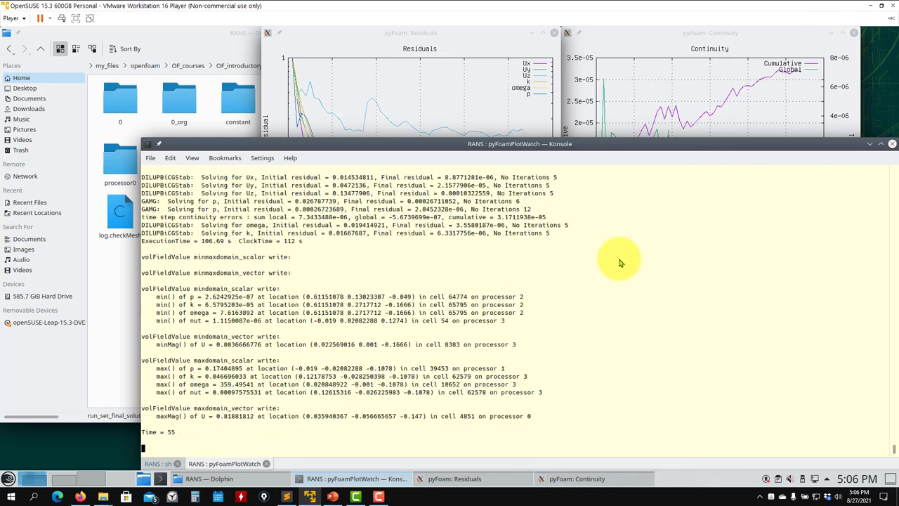
{"action": "key", "text": "ctrl+c"}
{"action": "key", "text": "ctrl+c"}
{"action": "key", "text": "ctrl+c"}
{"action": "key", "text": "ctrl+c"}
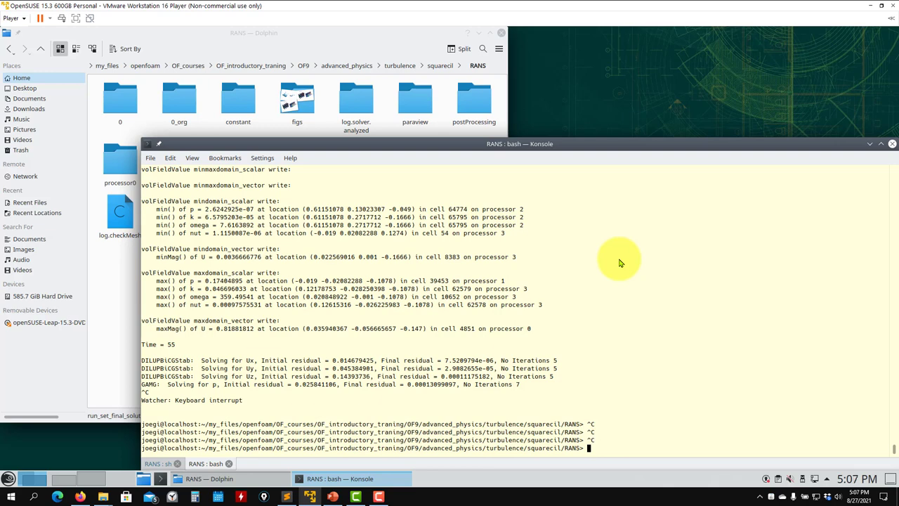
Move the file manager up to the squarecil folder and return to the terminal
{"action": "left_click", "coordinate": [367, 39]}
{"action": "left_click", "coordinate": [41, 49]}
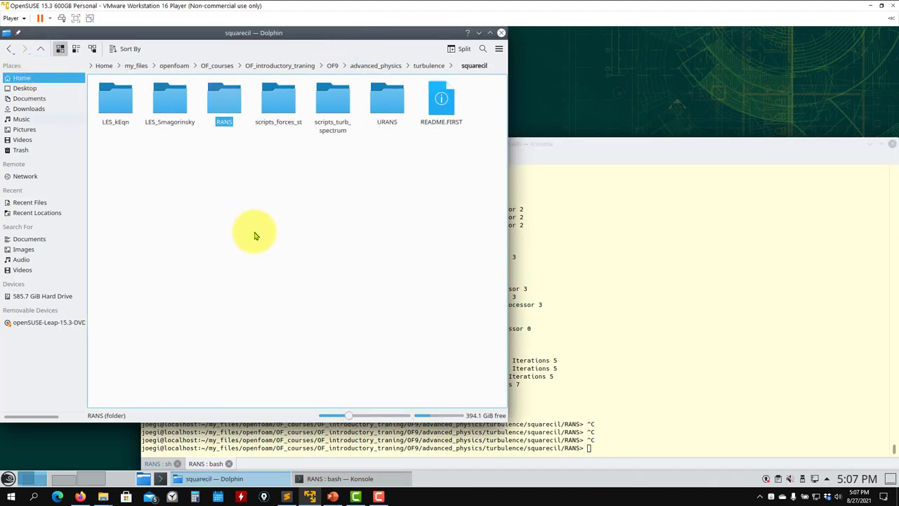
{"action": "left_click", "coordinate": [638, 332]}
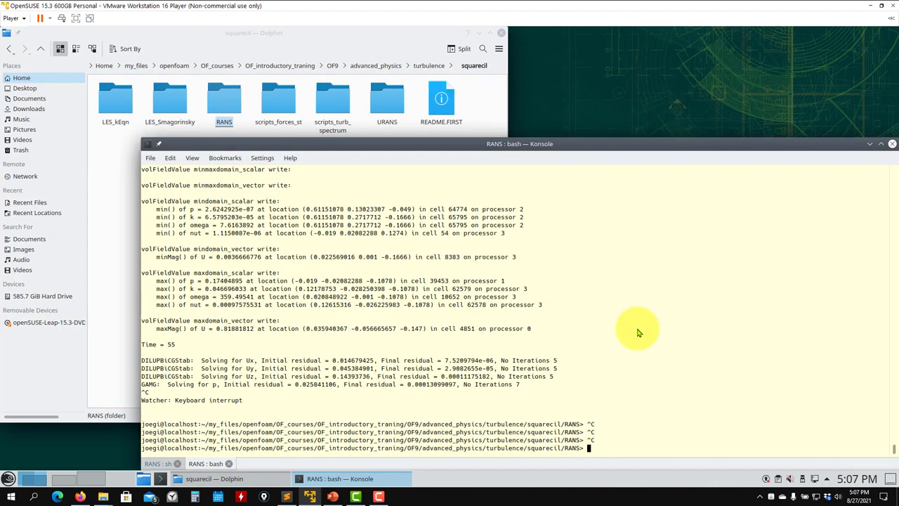
List the RANS case files in the terminal and close the additional terminal session
{"action": "type", "text": "ls"}
{"action": "key", "text": "Return"}
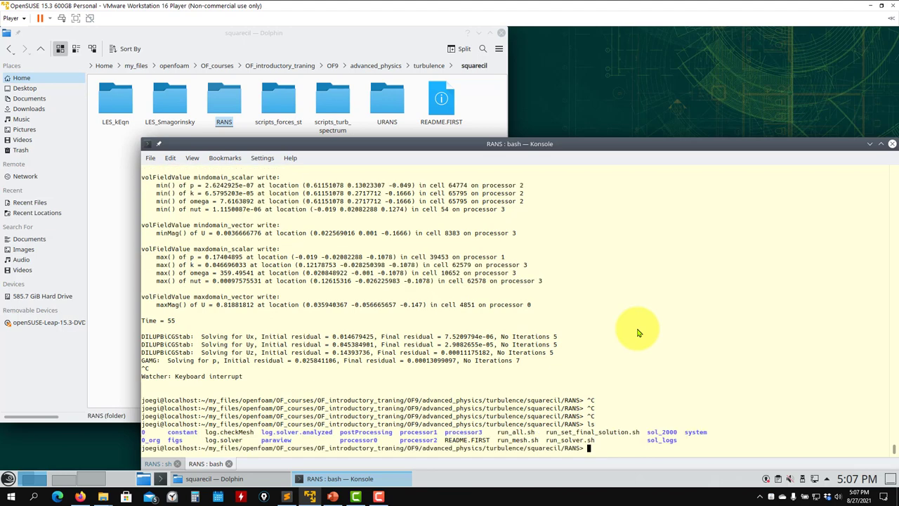
{"action": "type", "text": "exit"}
{"action": "key", "text": "Return"}
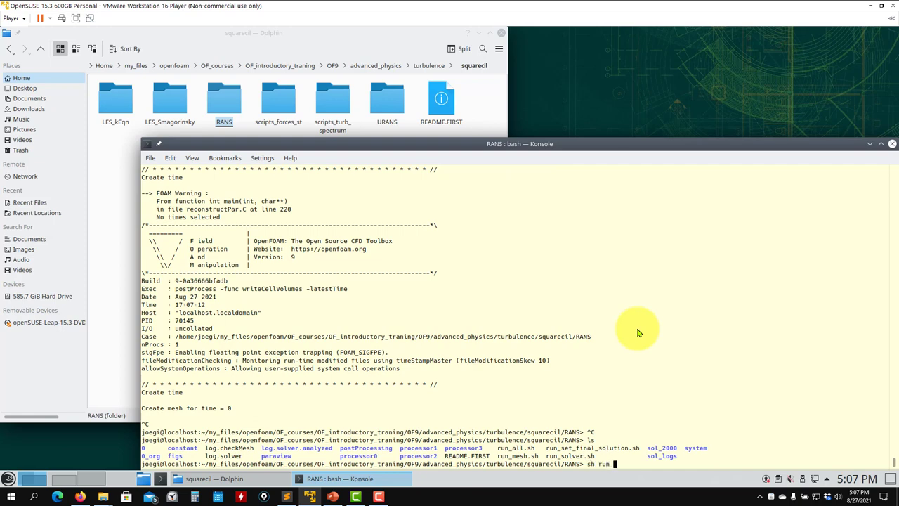
Run the case script that sets the final solution, check the RANS folder in the file manager, and return to the terminal
{"action": "key", "text": "Return"}
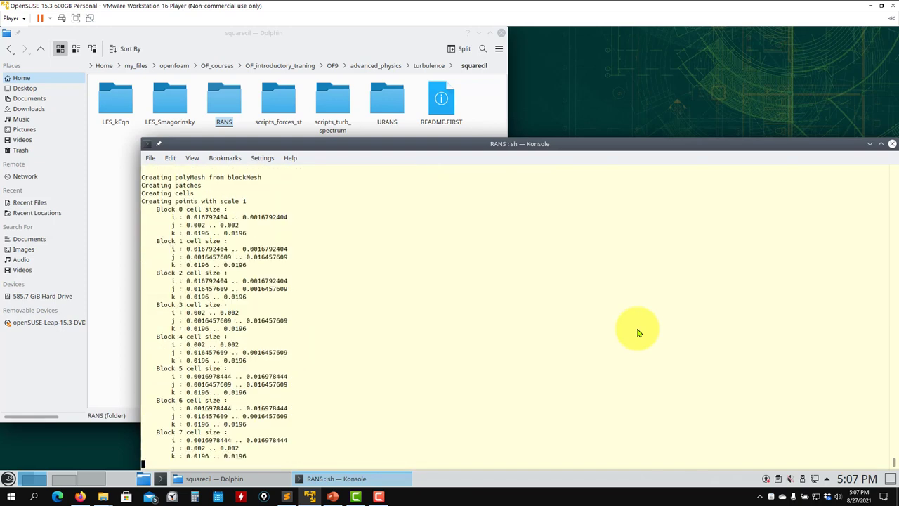
{"action": "left_click", "coordinate": [219, 119]}
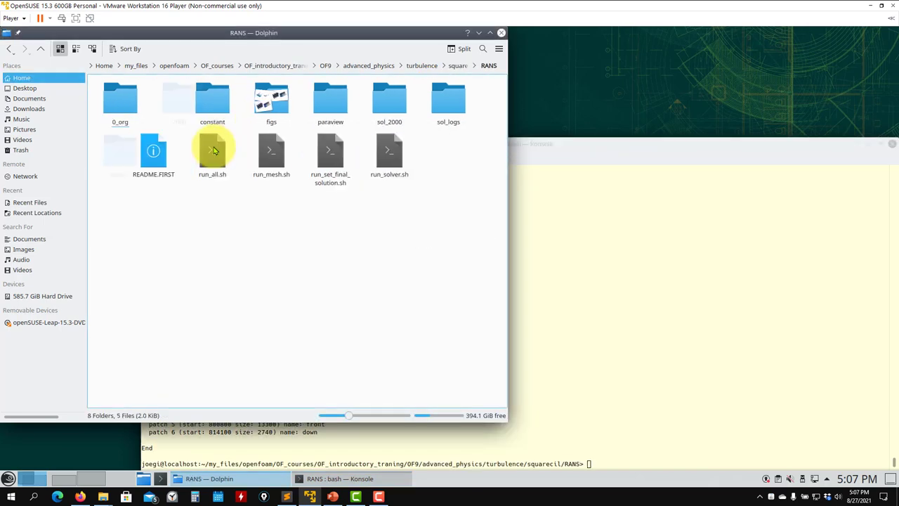
{"action": "left_click", "coordinate": [745, 282]}
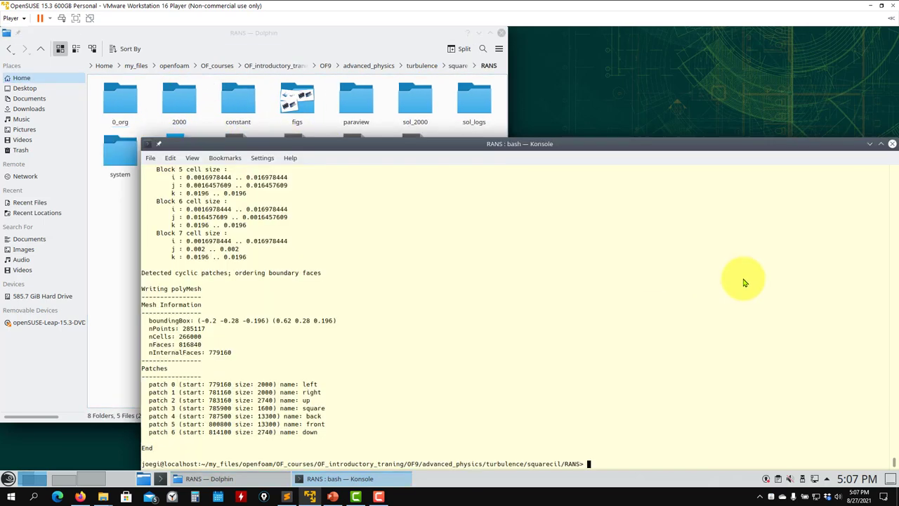
Launch paraFoam for the RANS case and cancel the reader selection for the paraview folder
{"action": "type", "text": "paraFoam"}
{"action": "key", "text": "Return"}
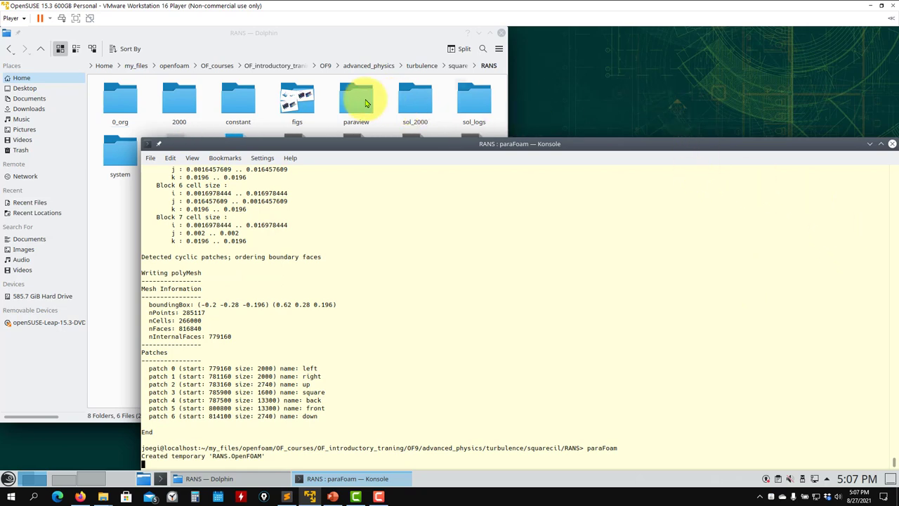
{"action": "left_click_drag", "start_coordinate": [365, 104], "coordinate": [280, 320]}
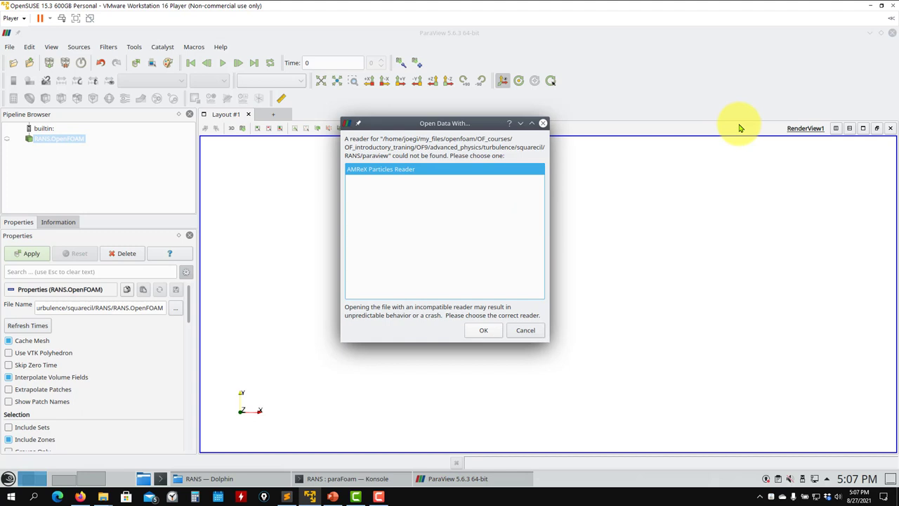
{"action": "left_click", "coordinate": [526, 330]}
Check the state files in the case's paraview folder and delete the RANS.OpenFOAM reader from the ParaView pipeline
{"action": "left_click", "coordinate": [871, 33]}
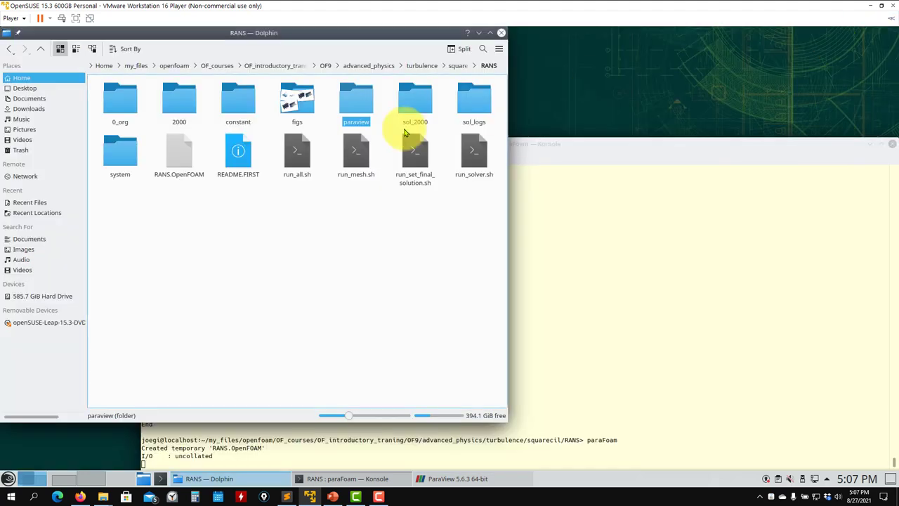
{"action": "double_click", "coordinate": [359, 104]}
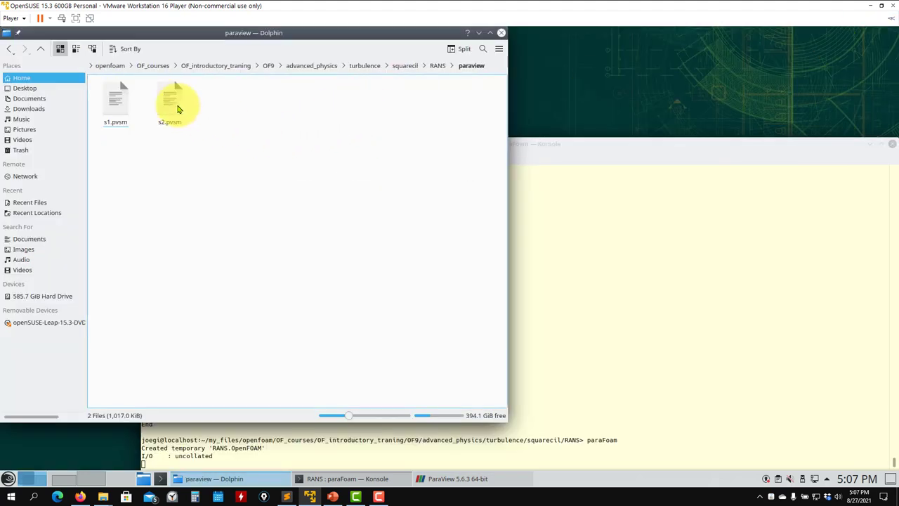
{"action": "left_click", "coordinate": [448, 478]}
{"action": "left_click", "coordinate": [121, 254]}
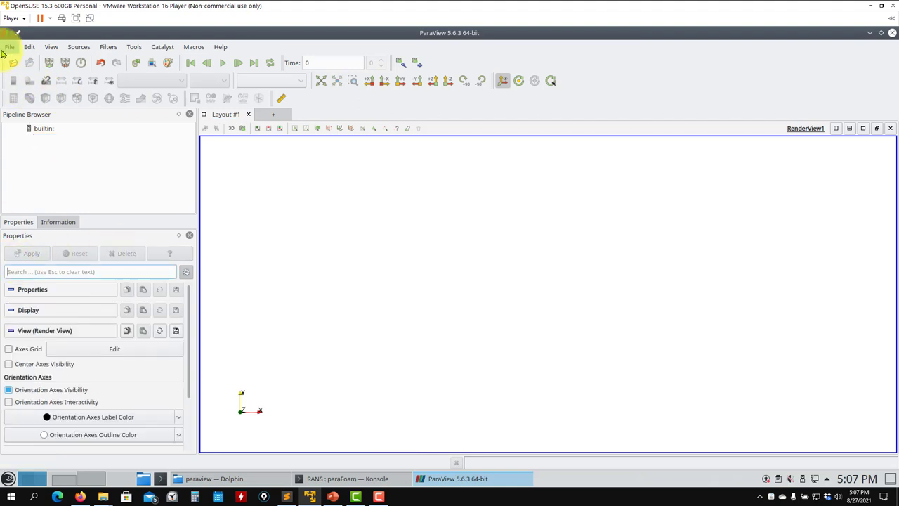
Choose the saved state s1.pvsm from the case's paraview folder for loading
{"action": "left_click", "coordinate": [9, 47]}
{"action": "left_click", "coordinate": [29, 96]}
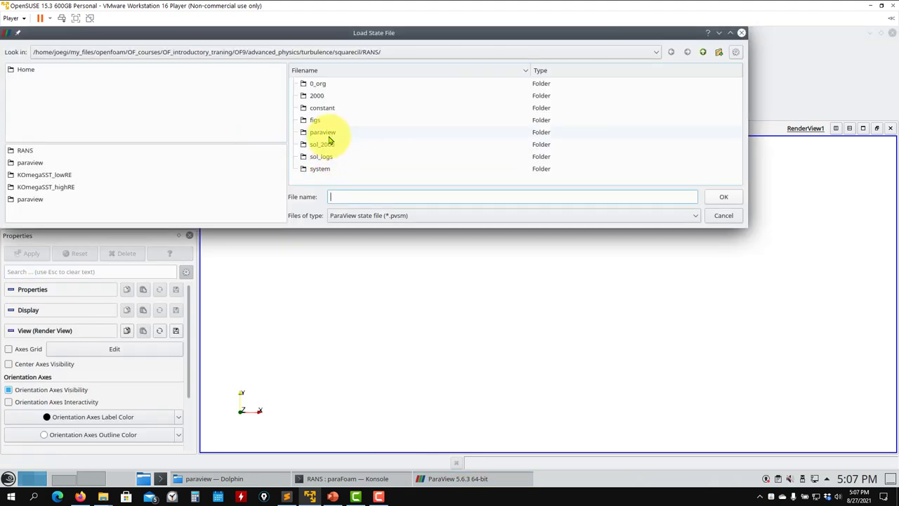
{"action": "double_click", "coordinate": [323, 133]}
{"action": "left_click", "coordinate": [294, 83]}
{"action": "left_click", "coordinate": [332, 96]}
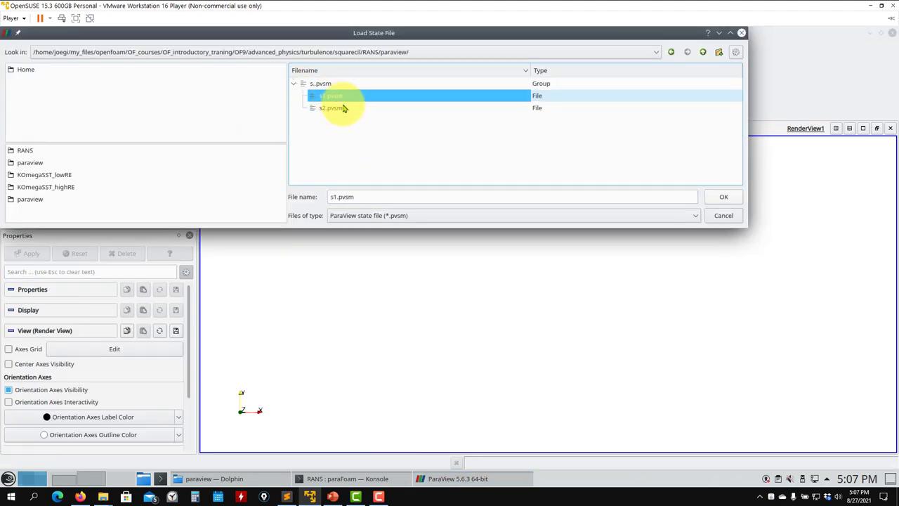
{"action": "left_click", "coordinate": [720, 197]}
Set the state's data file option to Choose File Names and pick RANS.OpenFOAM from the case folder
{"action": "left_click", "coordinate": [495, 156]}
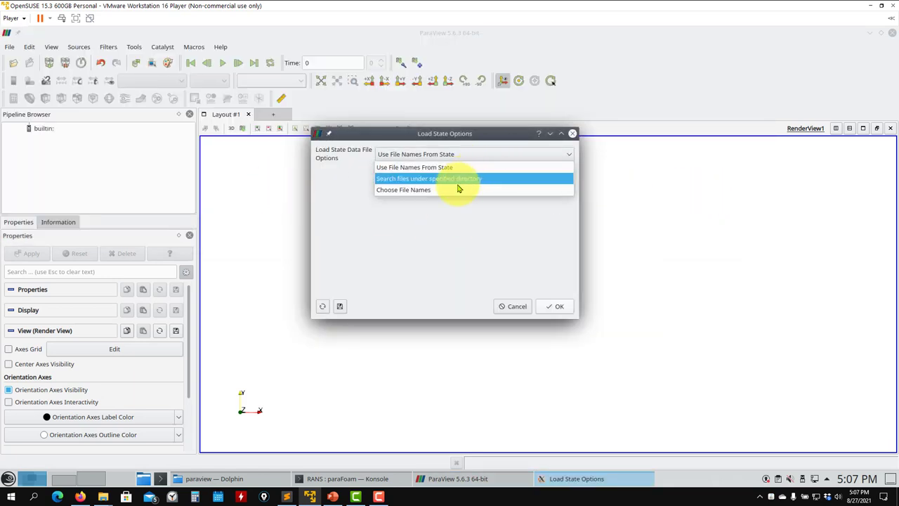
{"action": "left_click", "coordinate": [478, 190]}
{"action": "left_click", "coordinate": [567, 186]}
{"action": "scroll", "coordinate": [331, 114], "scroll_direction": "down", "scroll_amount": 2}
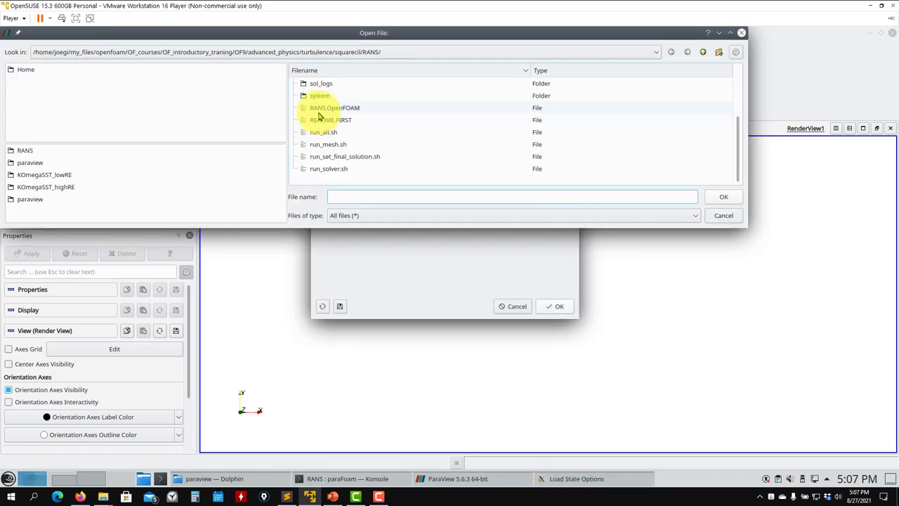
{"action": "left_click", "coordinate": [347, 108]}
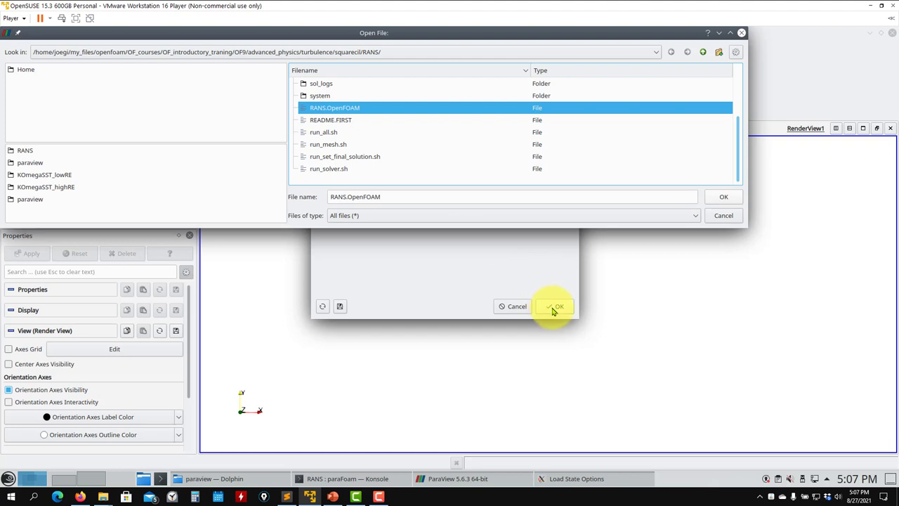
{"action": "left_click", "coordinate": [723, 197]}
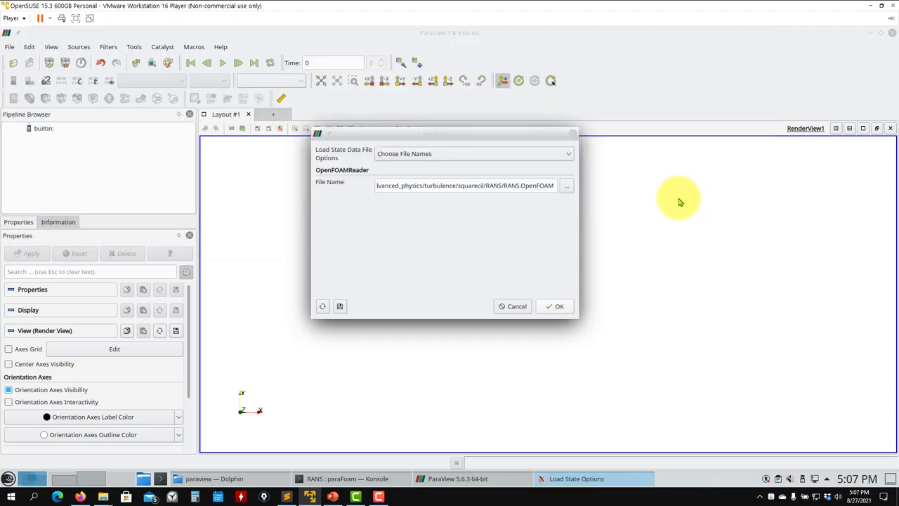
Replace the reader's absolute file path with ./RANS.OpenFOAM and load the state
{"action": "left_click", "coordinate": [458, 185]}
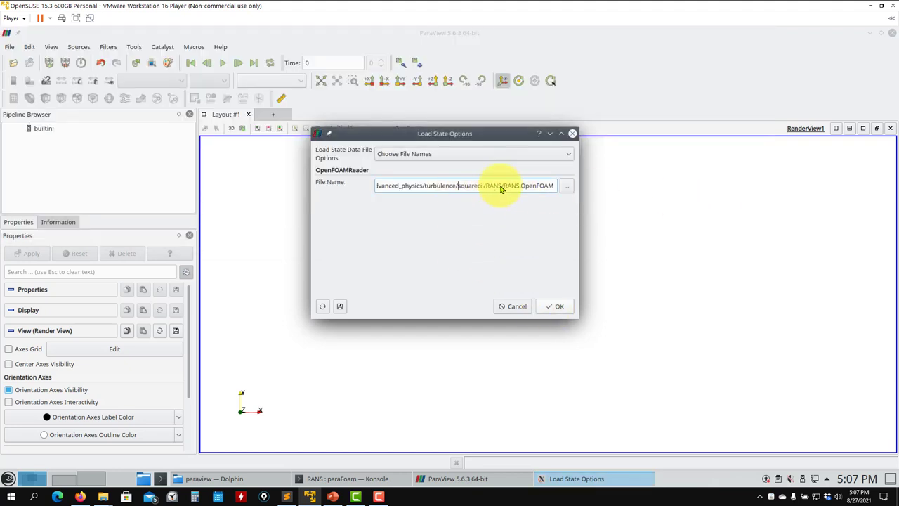
{"action": "left_click_drag", "start_coordinate": [501, 188], "coordinate": [287, 178]}
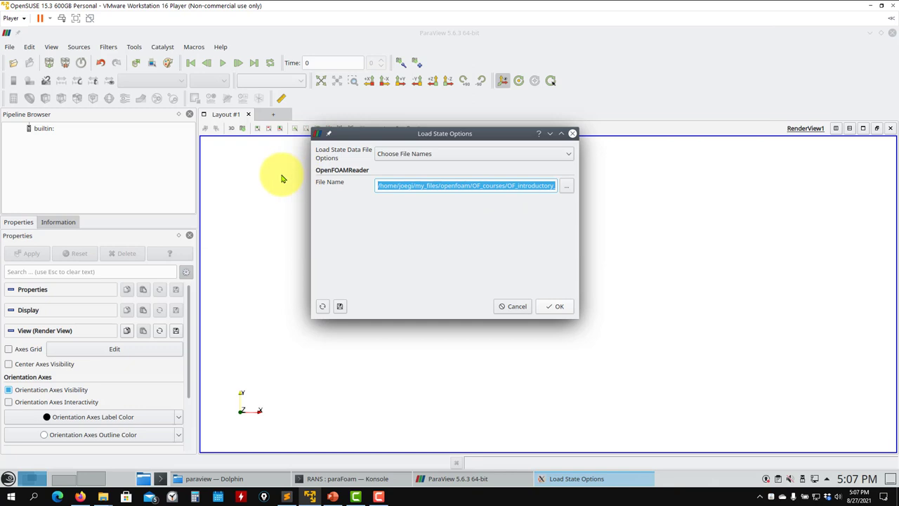
{"action": "type", "text": "./RANS.OpenFOAM"}
{"action": "left_click", "coordinate": [559, 306]}
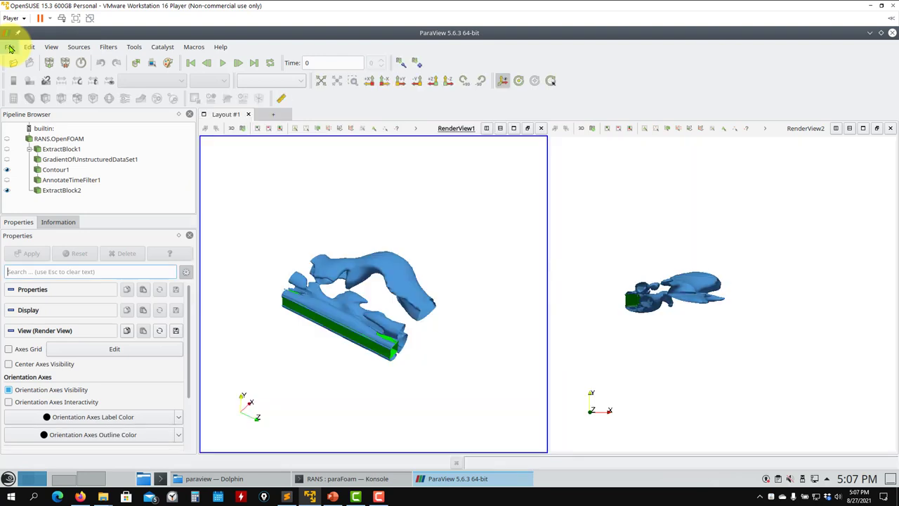
Save the current ParaView state over the existing s1.pvsm file
{"action": "left_click", "coordinate": [10, 47]}
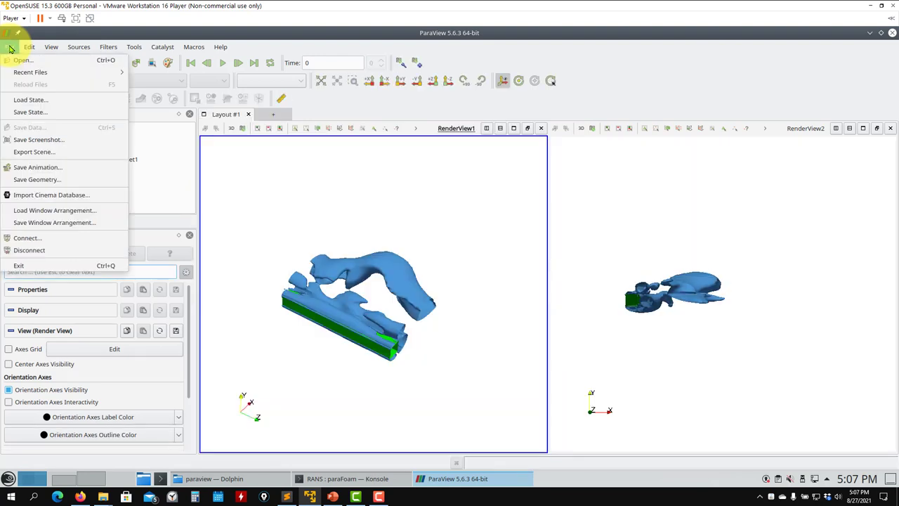
{"action": "left_click", "coordinate": [23, 110]}
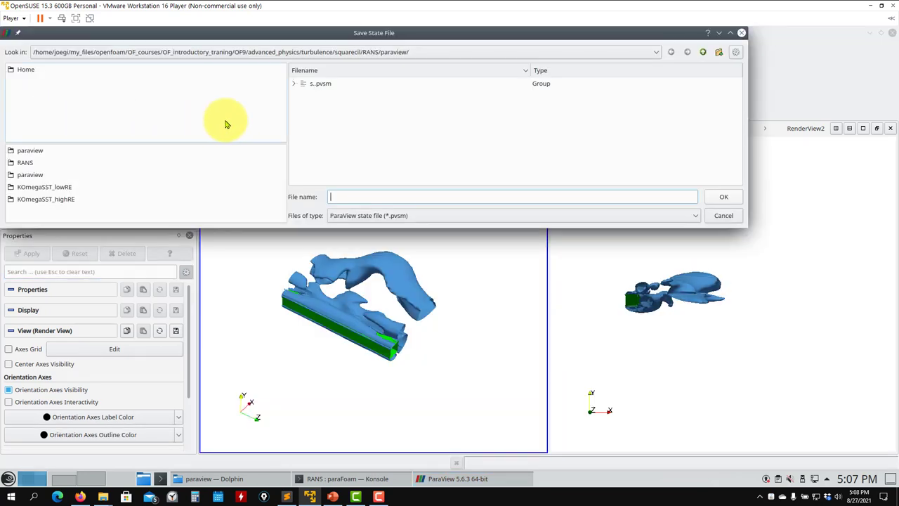
{"action": "left_click", "coordinate": [293, 83]}
{"action": "left_click", "coordinate": [342, 97]}
{"action": "left_click", "coordinate": [723, 196]}
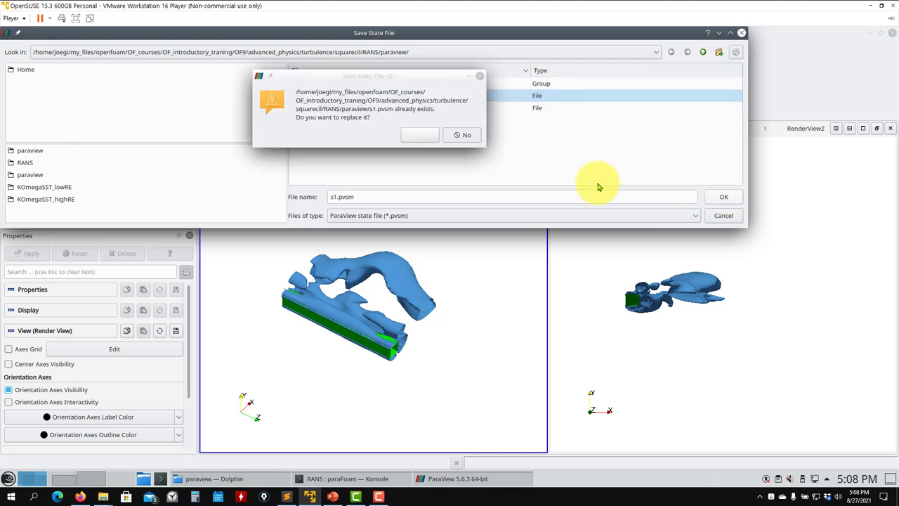
{"action": "left_click", "coordinate": [419, 136]}
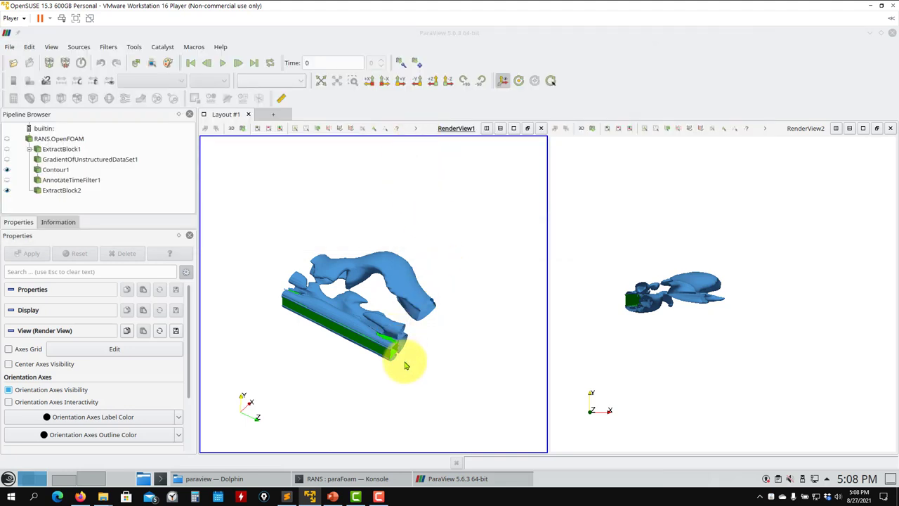
Examine the vortex isosurfaces around the square cylinder from several angles in the first render view
{"action": "left_click_drag", "start_coordinate": [395, 391], "coordinate": [336, 356]}
{"action": "left_click_drag", "start_coordinate": [346, 263], "coordinate": [372, 336]}
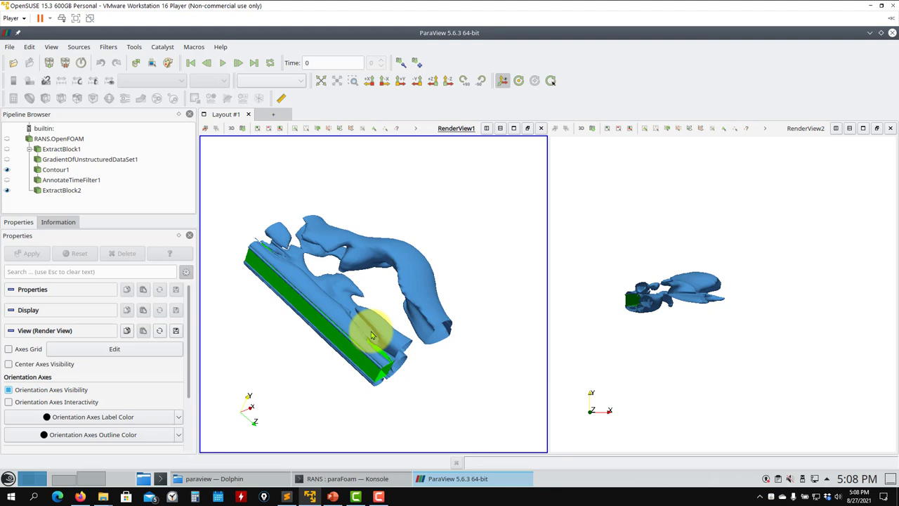
{"action": "left_click_drag", "start_coordinate": [372, 336], "coordinate": [344, 306]}
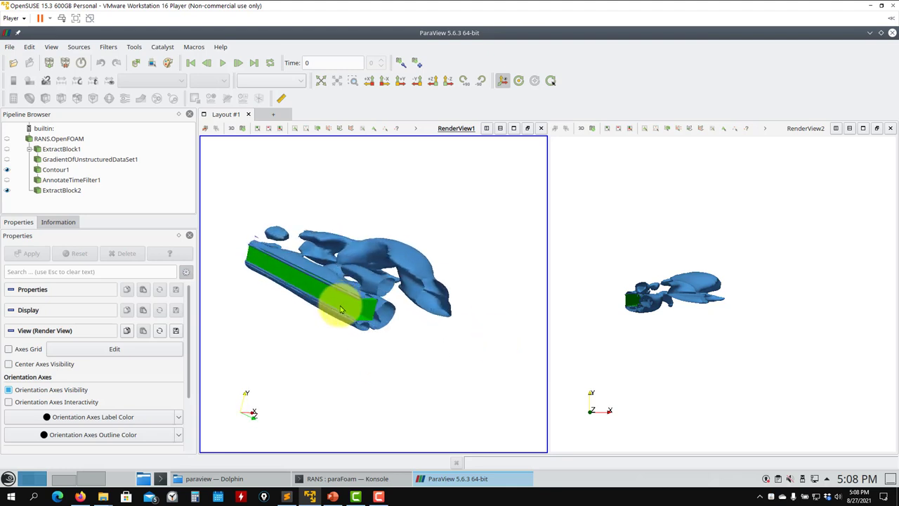
Open controlDict from the case's system folder in the text editor, review its Q function object, and return to ParaView
{"action": "left_click", "coordinate": [245, 480]}
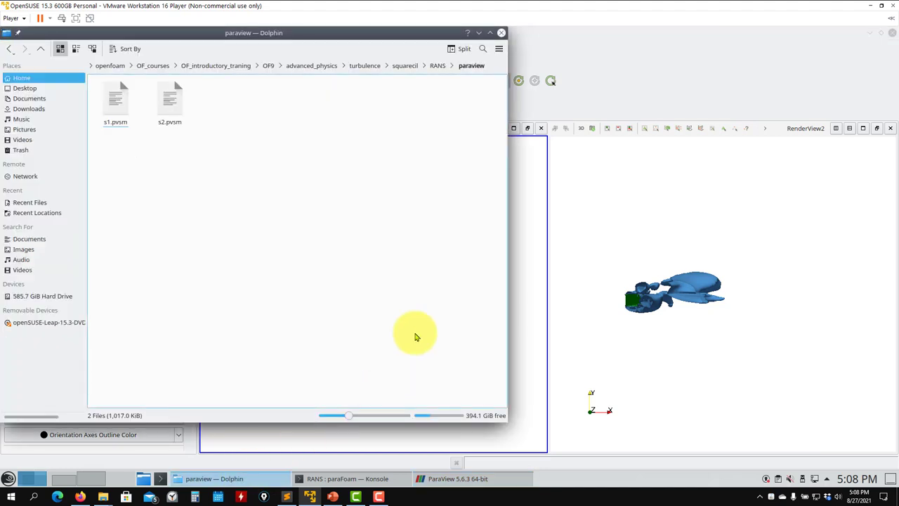
{"action": "left_click", "coordinate": [431, 68]}
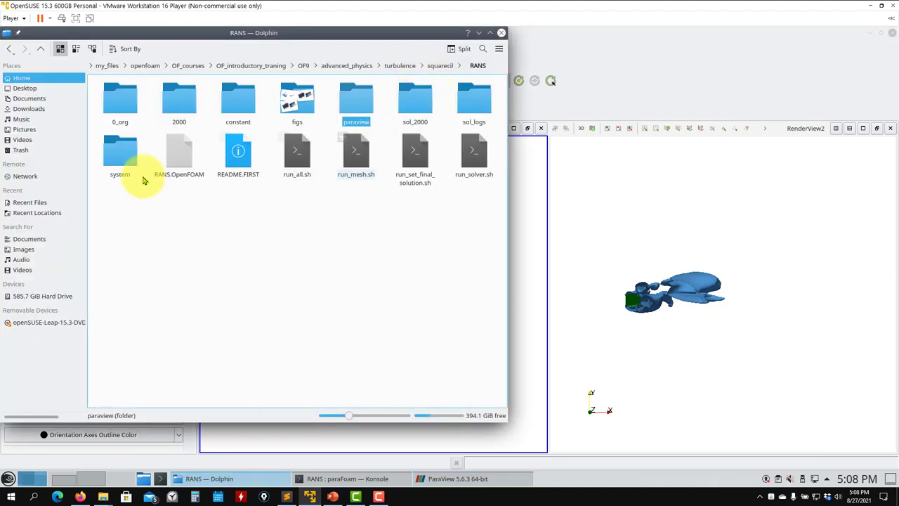
{"action": "double_click", "coordinate": [120, 165]}
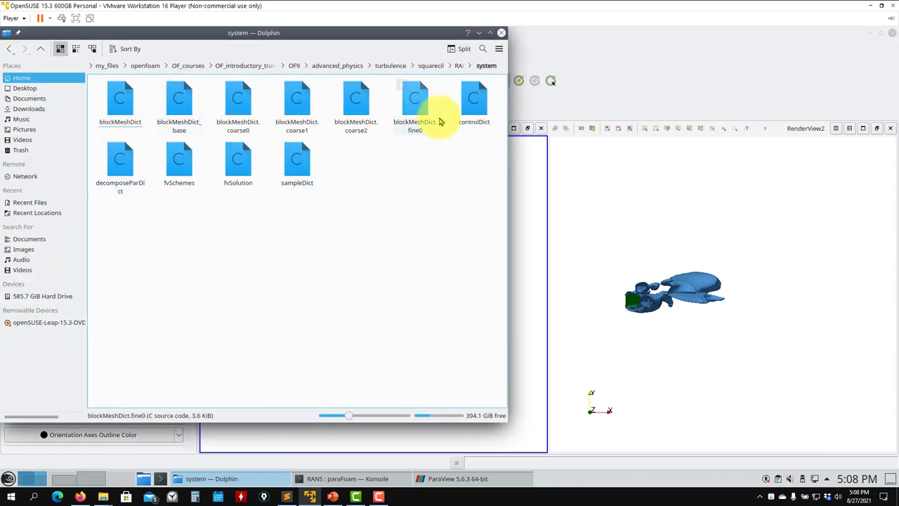
{"action": "right_click", "coordinate": [473, 107]}
{"action": "mouse_move", "coordinate": [529, 125]}
{"action": "left_click", "coordinate": [600, 162]}
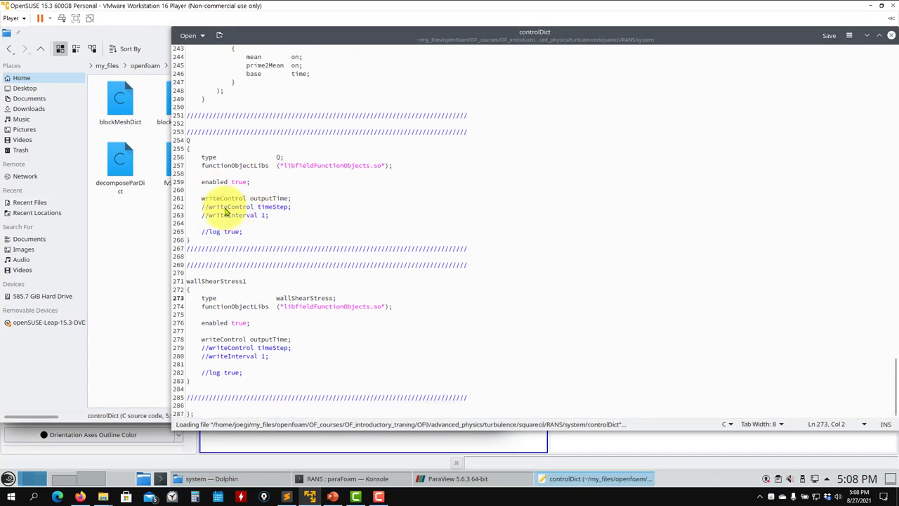
{"action": "left_click", "coordinate": [866, 35]}
{"action": "left_click", "coordinate": [476, 35]}
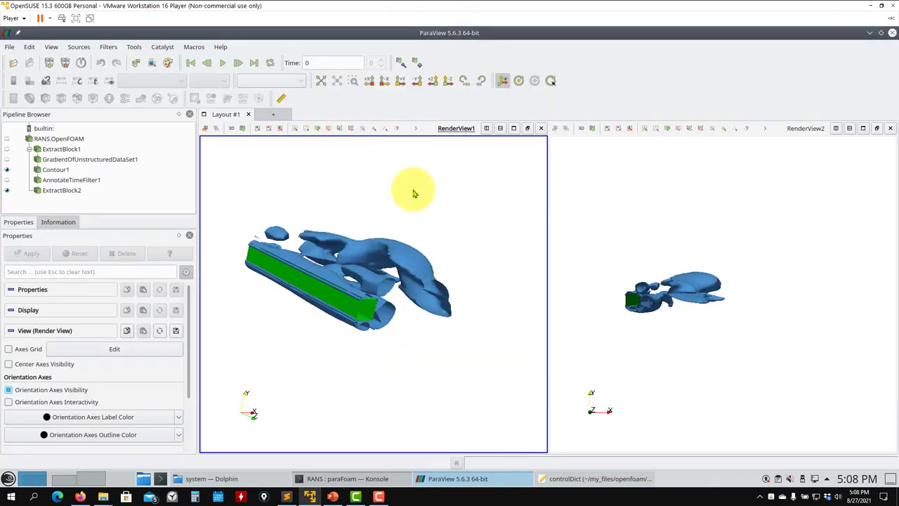
Orbit the isosurfaces and inspect the properties of the RANS.OpenFOAM reader and the Contour1 filter
{"action": "left_click_drag", "start_coordinate": [413, 194], "coordinate": [357, 311]}
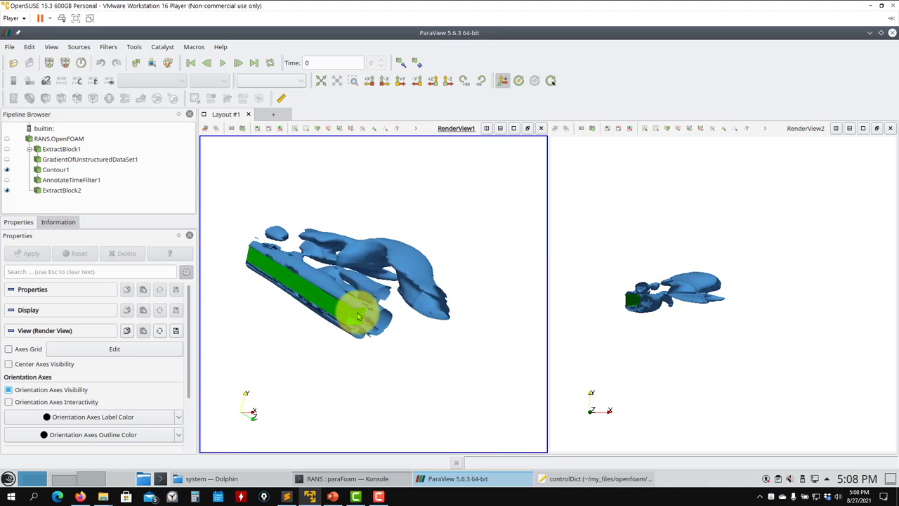
{"action": "left_click", "coordinate": [59, 139]}
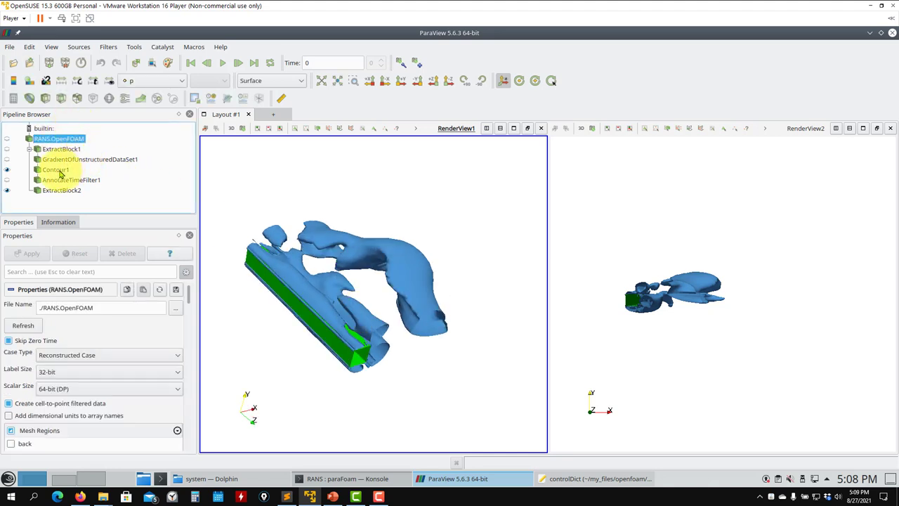
{"action": "left_click", "coordinate": [60, 173]}
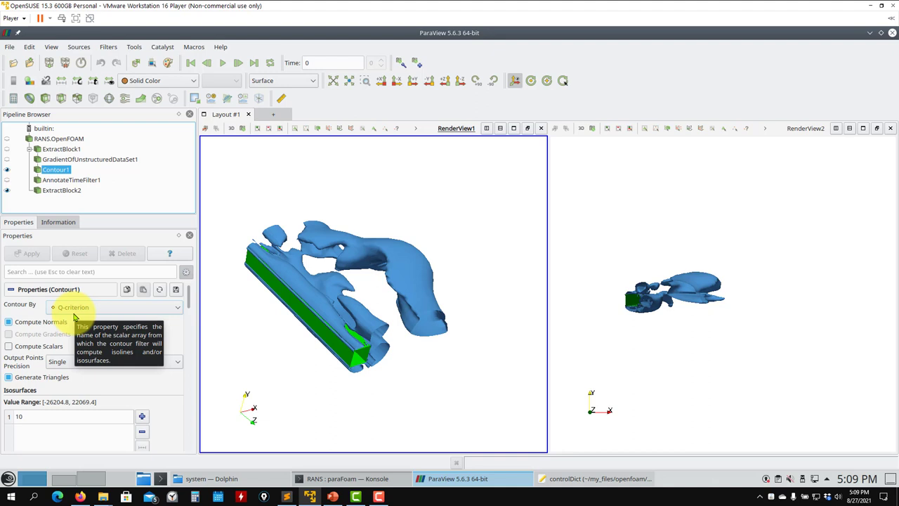
Try a Q-criterion isosurface value of 10000 on the Contour1 filter and apply it
{"action": "double_click", "coordinate": [37, 421]}
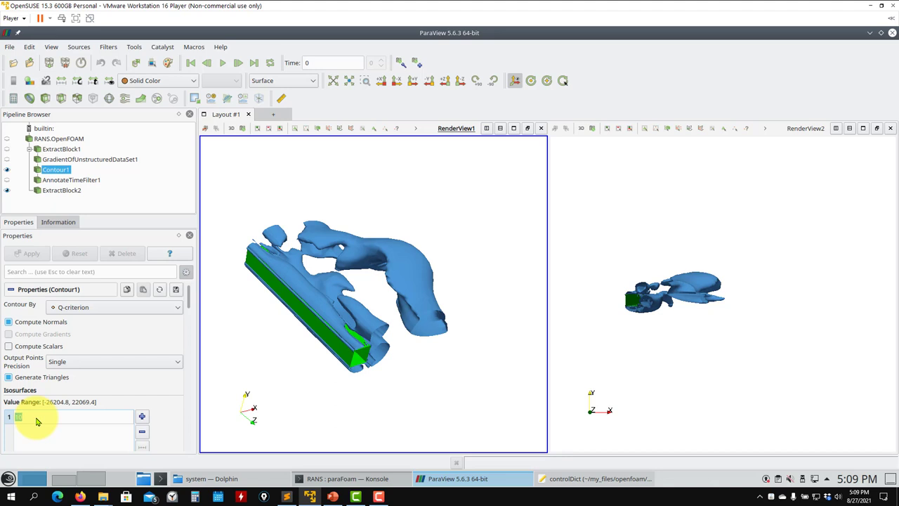
{"action": "type", "text": "10000"}
{"action": "key", "text": "Return"}
{"action": "left_click", "coordinate": [35, 253]}
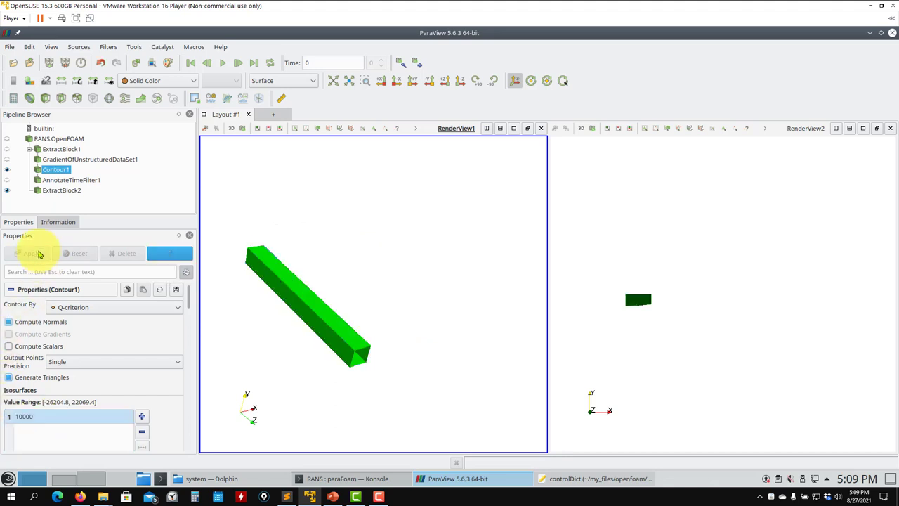
Try a Q-criterion isosurface value of 1000 on Contour1 and inspect the vortices close to the cylinder
{"action": "left_click", "coordinate": [48, 421]}
{"action": "type", "text": "1000"}
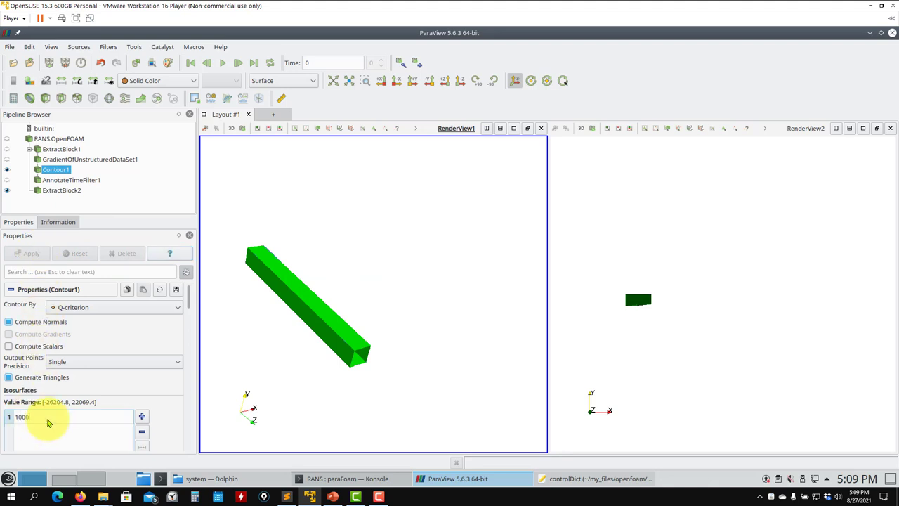
{"action": "key", "text": "Return"}
{"action": "left_click", "coordinate": [27, 253]}
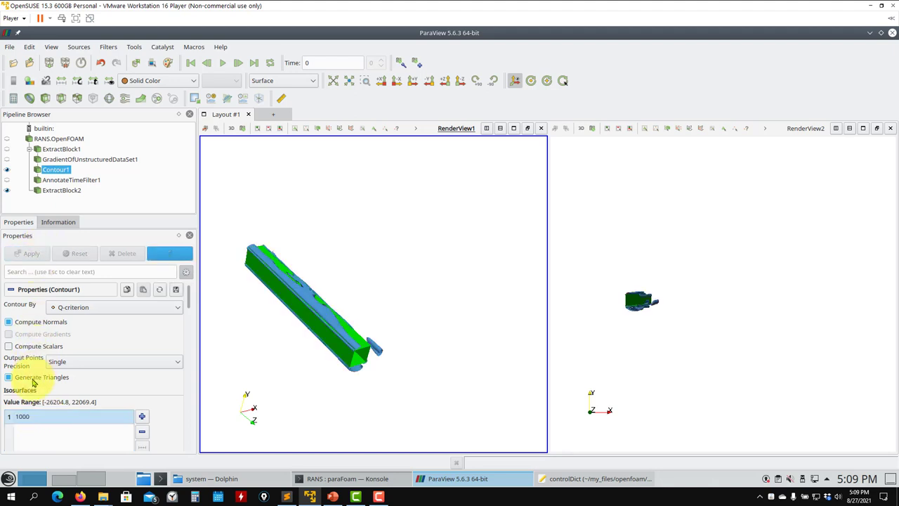
{"action": "scroll", "coordinate": [292, 391], "scroll_direction": "up", "scroll_amount": 6}
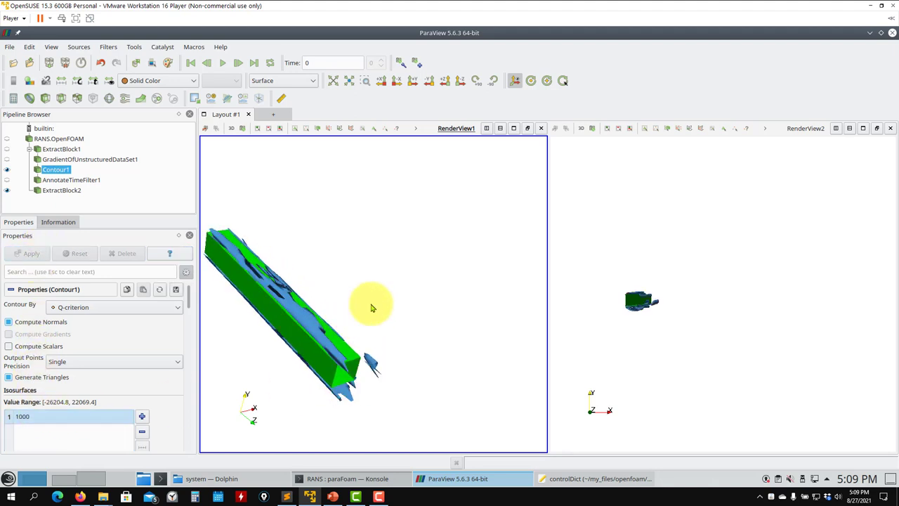
{"action": "left_click_drag", "start_coordinate": [418, 279], "coordinate": [150, 381]}
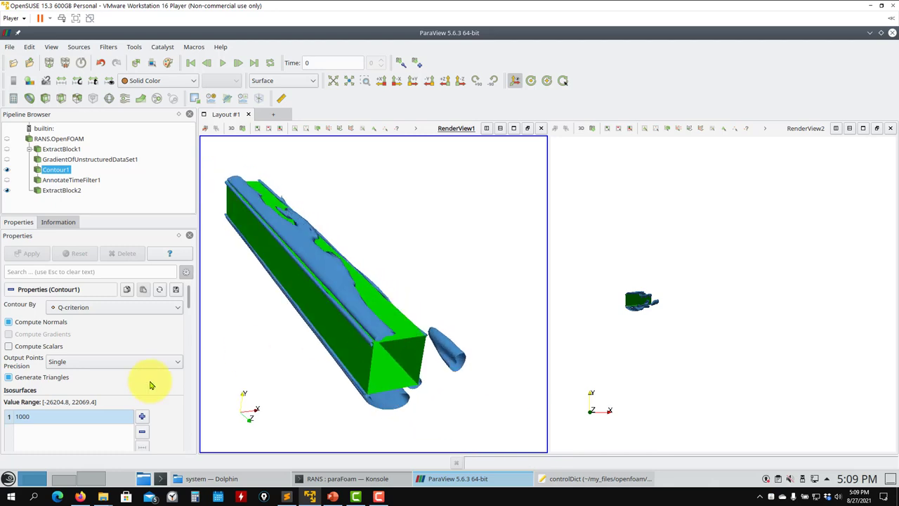
Set the Contour1 isosurface value to 1, apply it, and view the wake behind the square cylinder
{"action": "double_click", "coordinate": [59, 424]}
{"action": "type", "text": "1"}
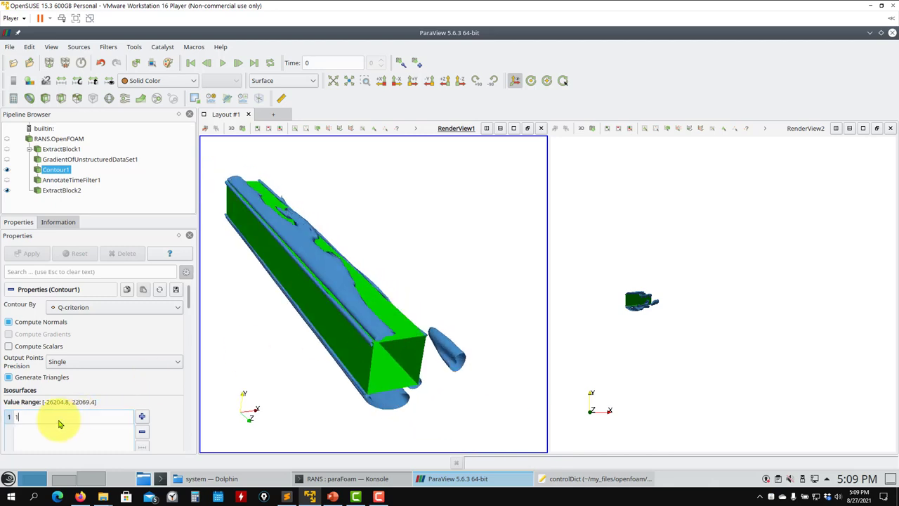
{"action": "key", "text": "Return"}
{"action": "left_click", "coordinate": [29, 253]}
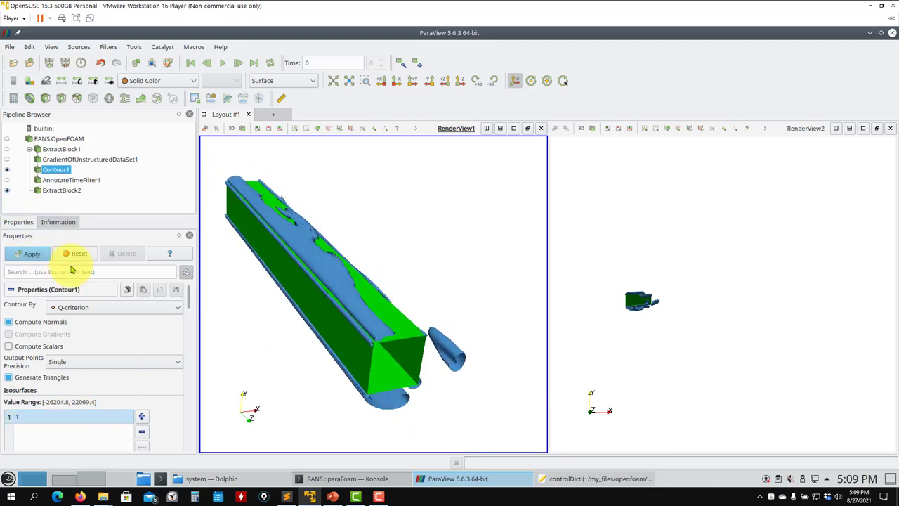
{"action": "left_click_drag", "start_coordinate": [301, 352], "coordinate": [415, 269]}
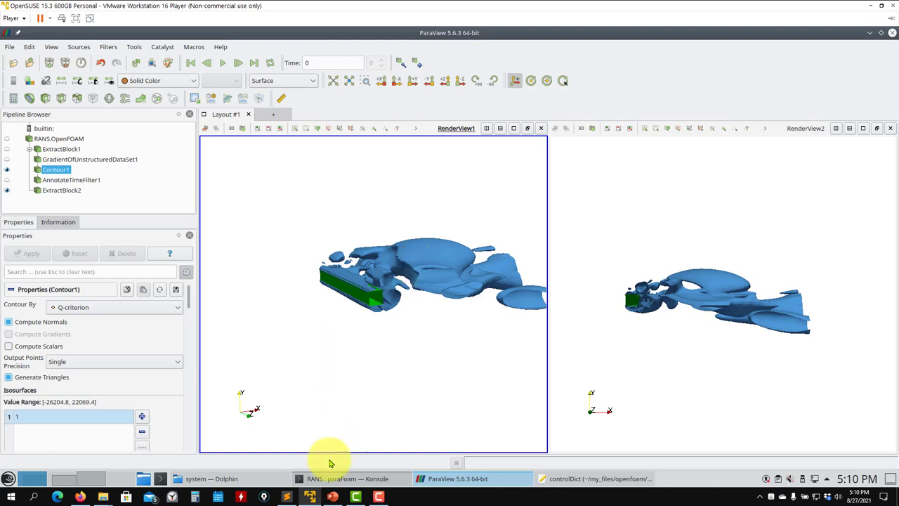
Switch to PowerPoint, view the square cylinder vortex shedding comparison slide in full screen, and return to ParaView
{"action": "left_click", "coordinate": [332, 496]}
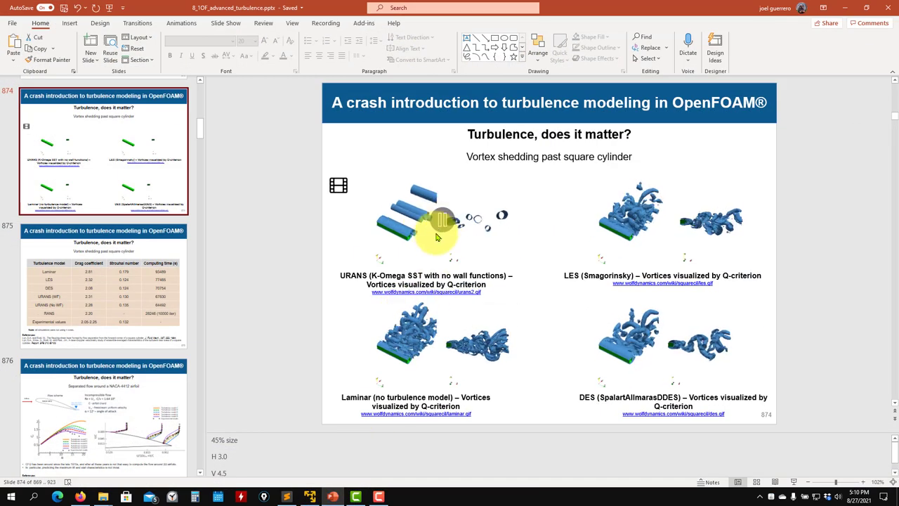
{"action": "left_click", "coordinate": [792, 482]}
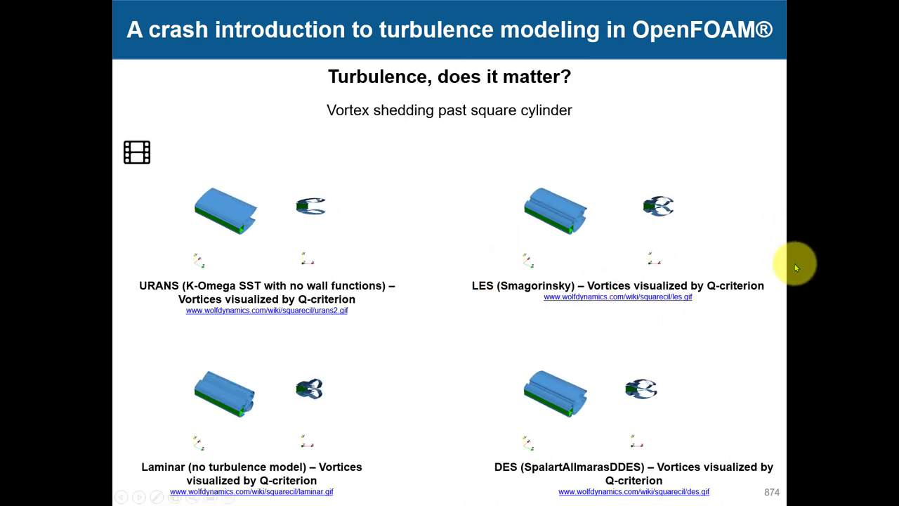
{"action": "key", "text": "Escape"}
{"action": "left_click", "coordinate": [845, 7]}
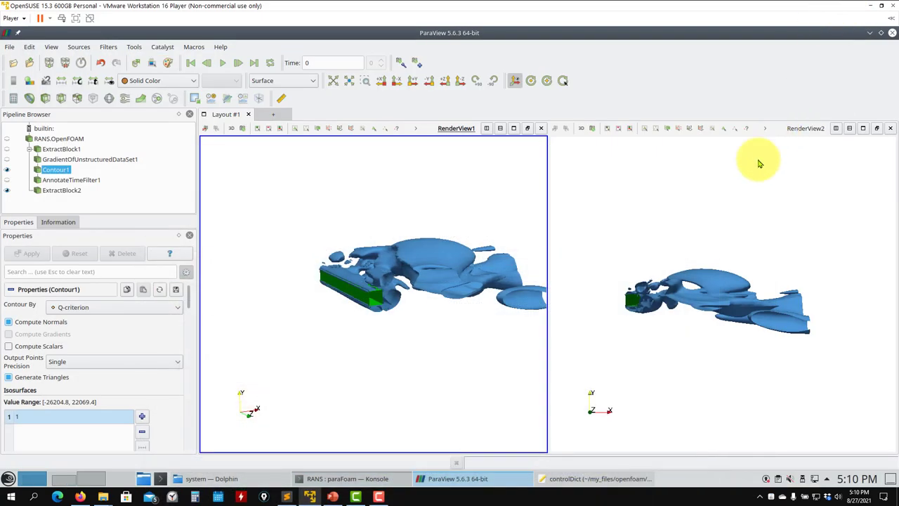
Take a closer look at the isosurfaces, exit ParaView, and relaunch it from the RANS case with paraFoam
{"action": "left_click_drag", "start_coordinate": [426, 309], "coordinate": [395, 242]}
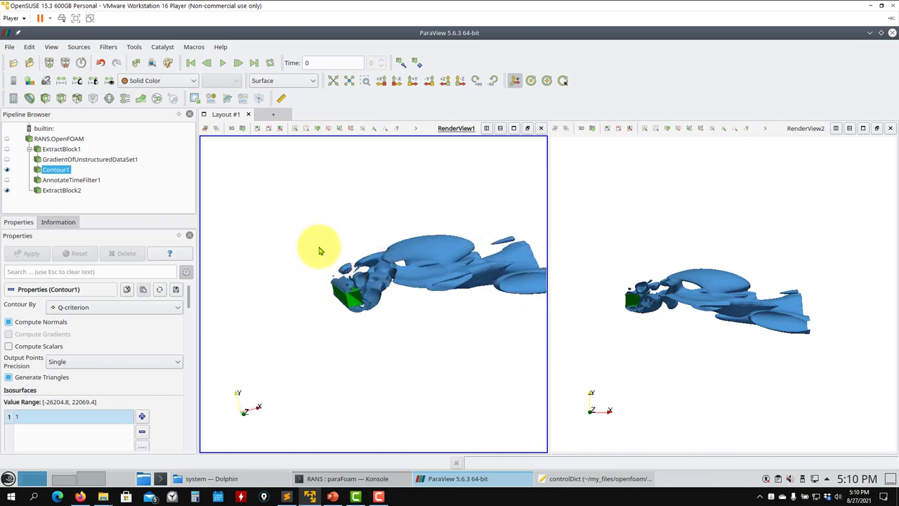
{"action": "scroll", "coordinate": [316, 249], "scroll_direction": "up", "scroll_amount": 5}
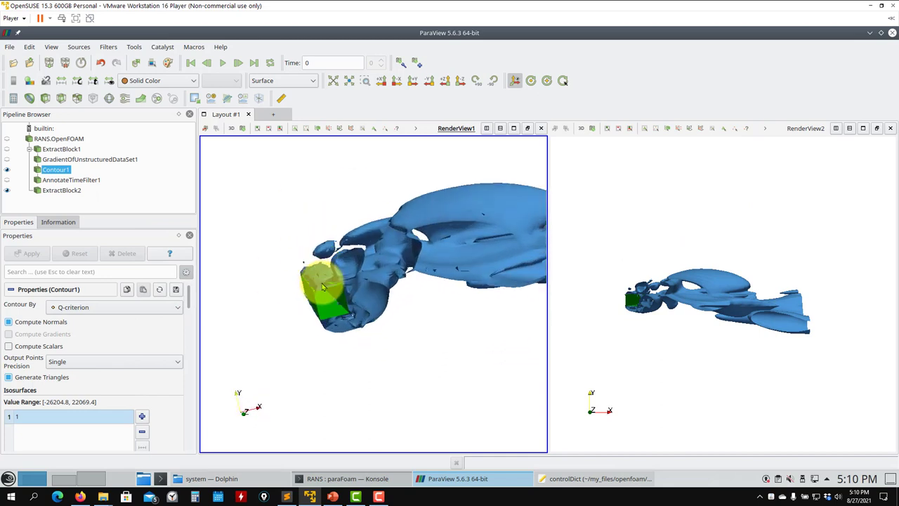
{"action": "left_click", "coordinate": [9, 46]}
{"action": "left_click", "coordinate": [62, 264]}
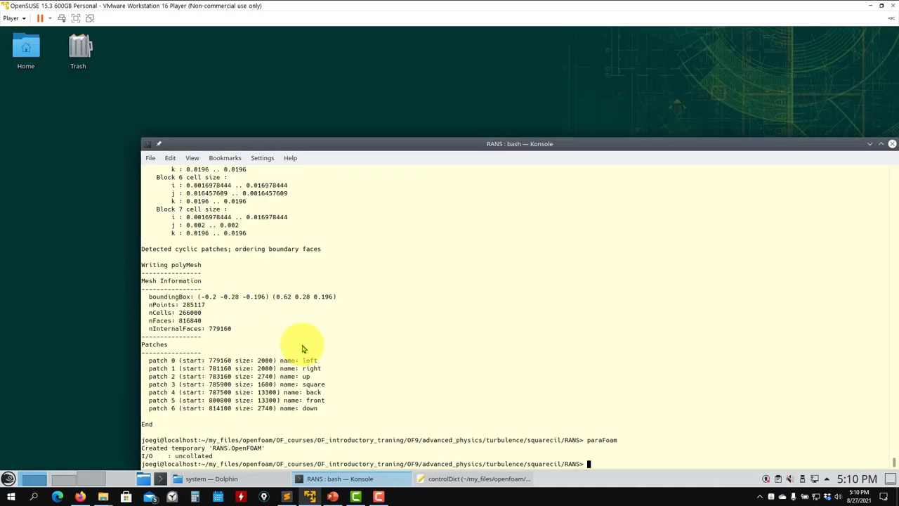
{"action": "type", "text": "paraFoam"}
{"action": "key", "text": "Return"}
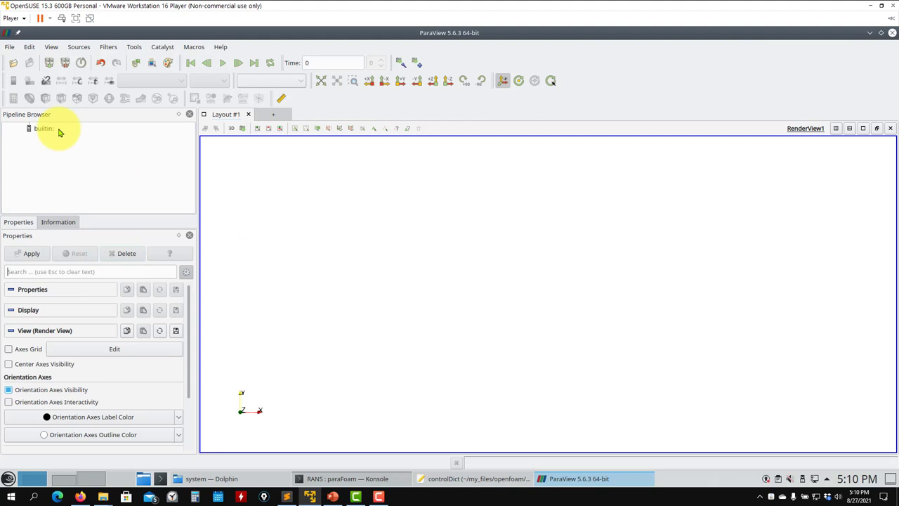
Choose the s2.pvsm state file from the RANS case's paraview folder for loading
{"action": "left_click", "coordinate": [9, 46]}
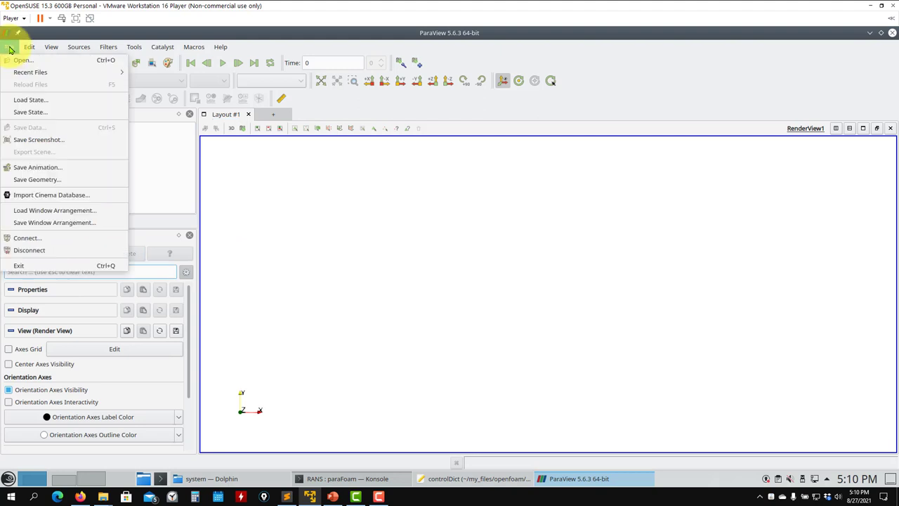
{"action": "left_click", "coordinate": [21, 97]}
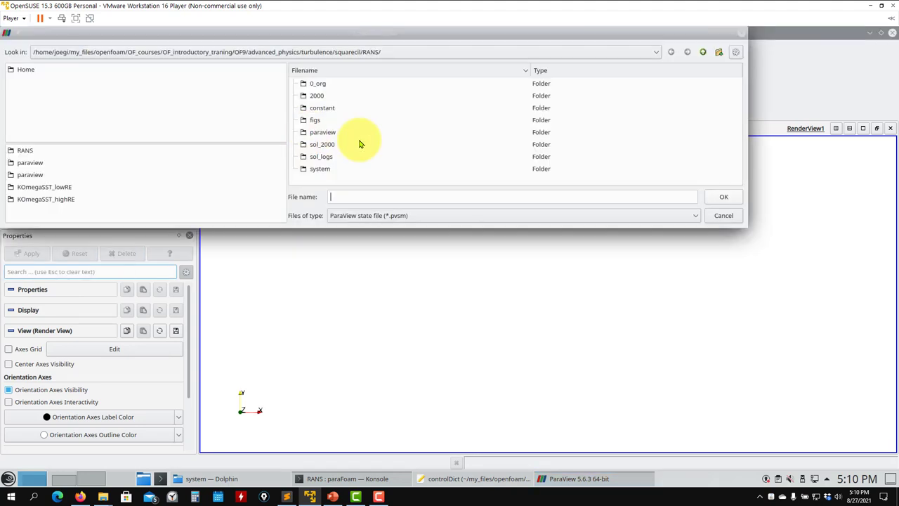
{"action": "double_click", "coordinate": [321, 132]}
{"action": "left_click", "coordinate": [295, 83]}
{"action": "left_click", "coordinate": [337, 107]}
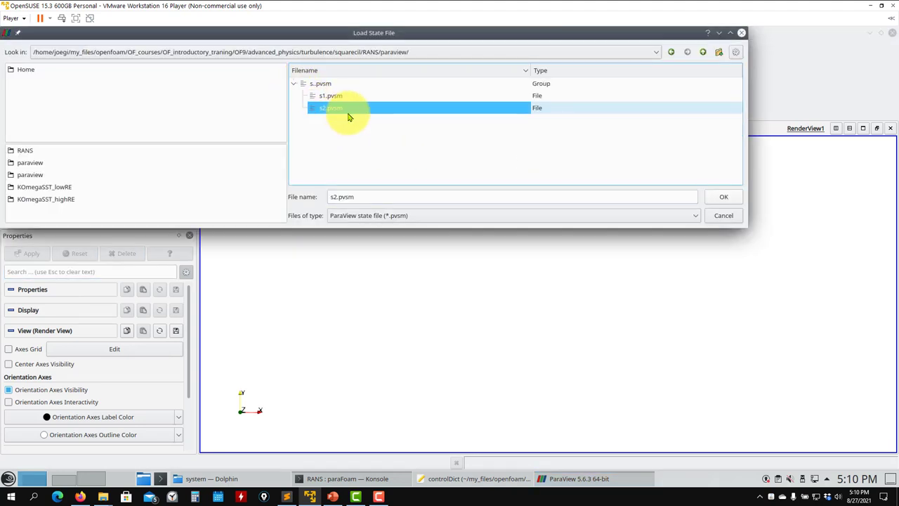
{"action": "left_click", "coordinate": [727, 198]}
Try to load the state with Choose File Names, pointing the reader's data file to ./RANS.OpenFOAM
{"action": "left_click", "coordinate": [523, 154]}
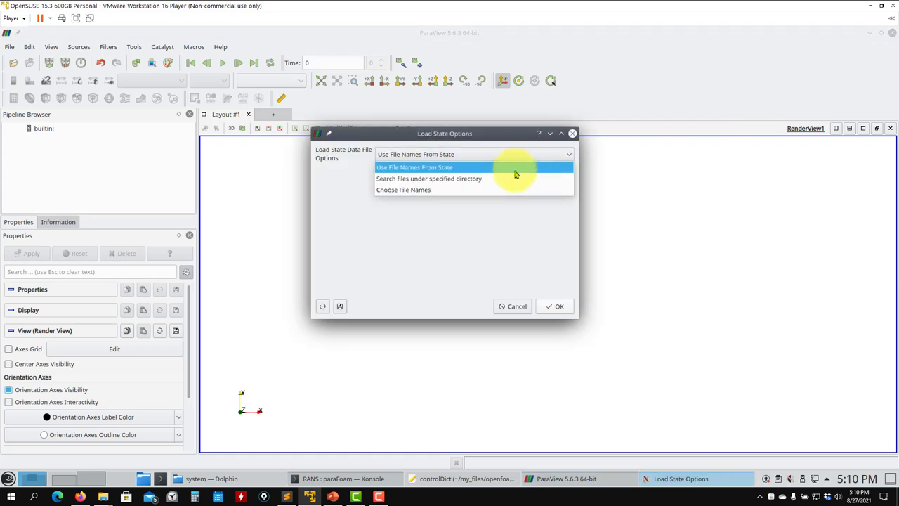
{"action": "left_click", "coordinate": [433, 188]}
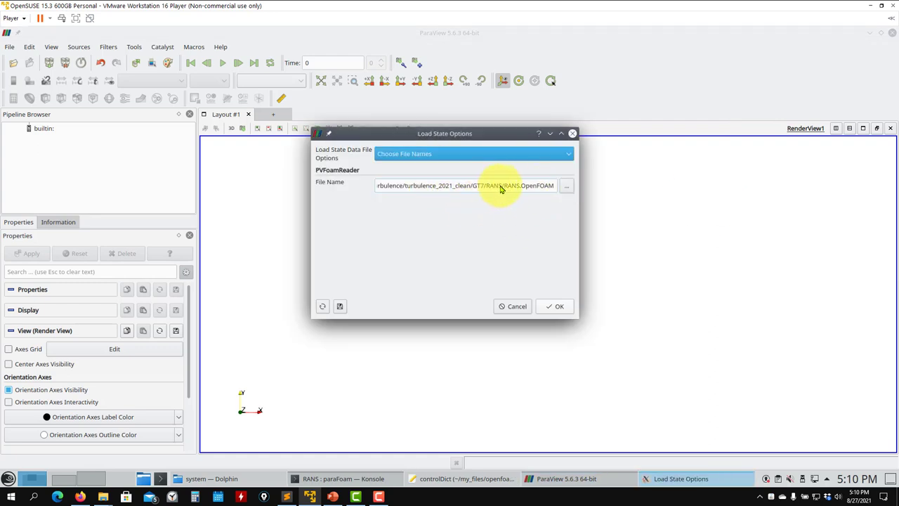
{"action": "left_click_drag", "start_coordinate": [502, 186], "coordinate": [231, 183]}
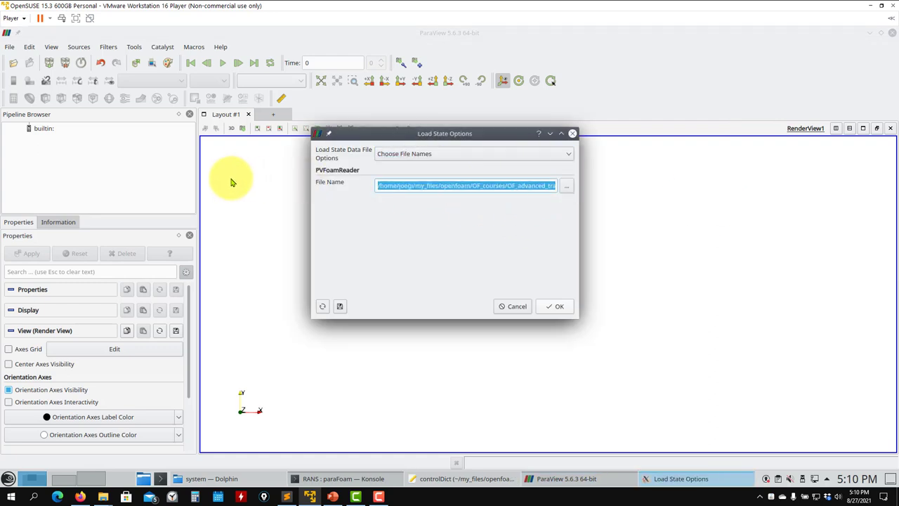
{"action": "key", "text": "BackSpace"}
{"action": "type", "text": "./RANS.OpenFOAM"}
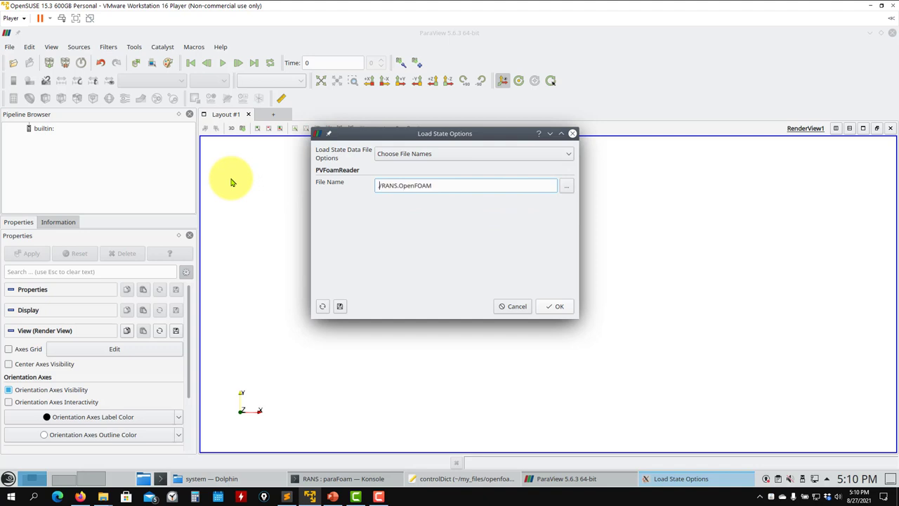
{"action": "left_click", "coordinate": [558, 307]}
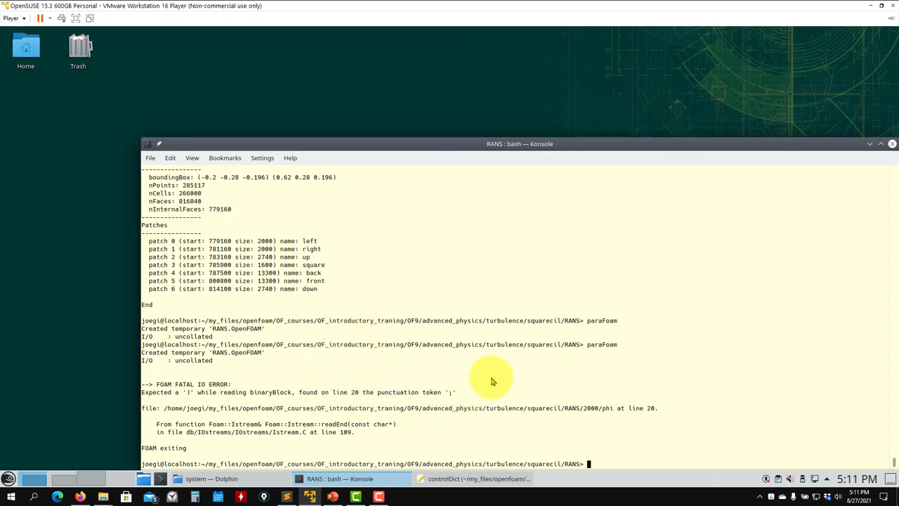
In the file manager, rename s1.pvsm in the RANS case's paraview folder to Q_criterion.pvsm
{"action": "left_click", "coordinate": [243, 478]}
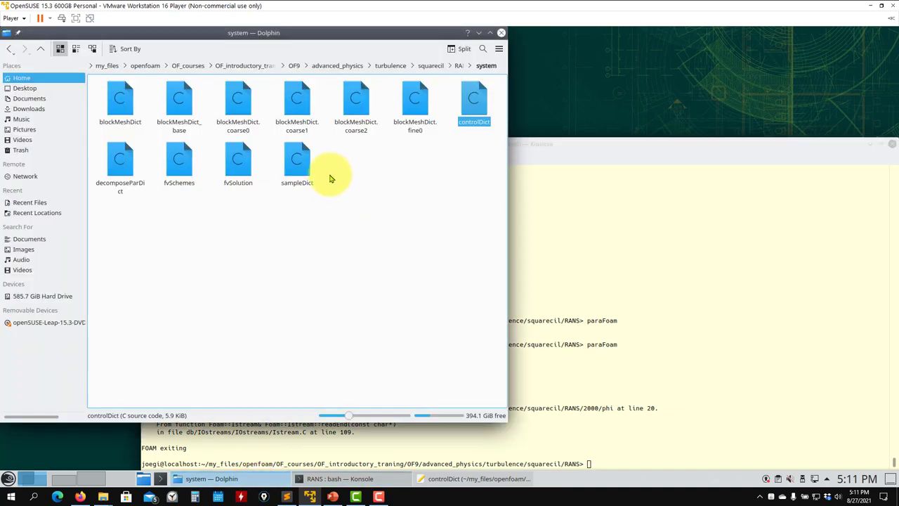
{"action": "left_click", "coordinate": [459, 65]}
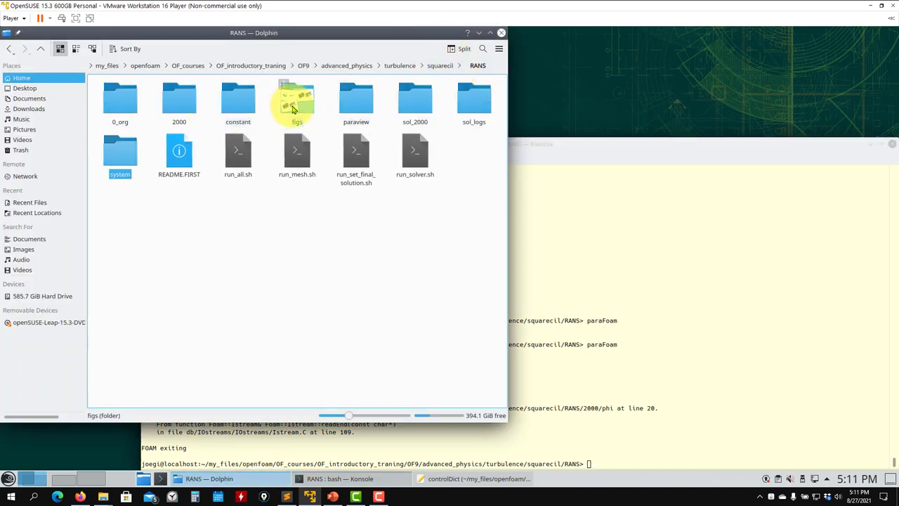
{"action": "double_click", "coordinate": [356, 102]}
{"action": "right_click", "coordinate": [110, 114]}
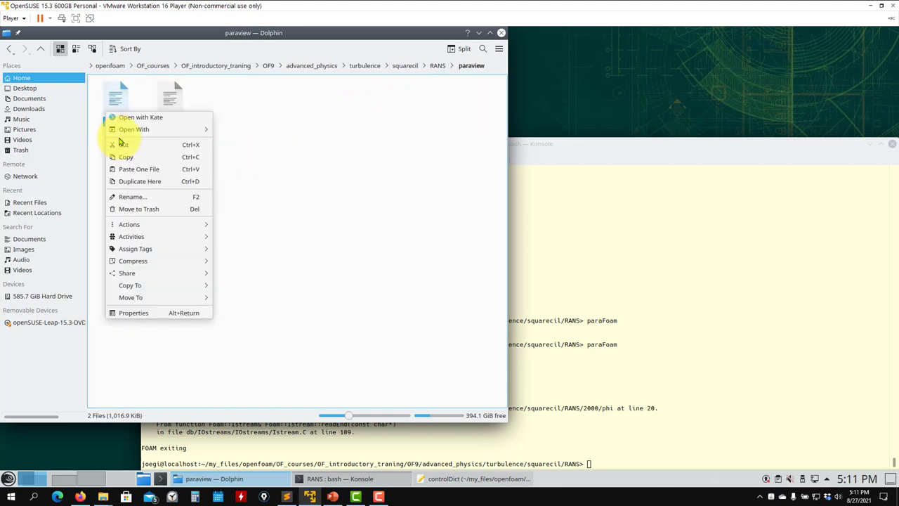
{"action": "left_click", "coordinate": [148, 197]}
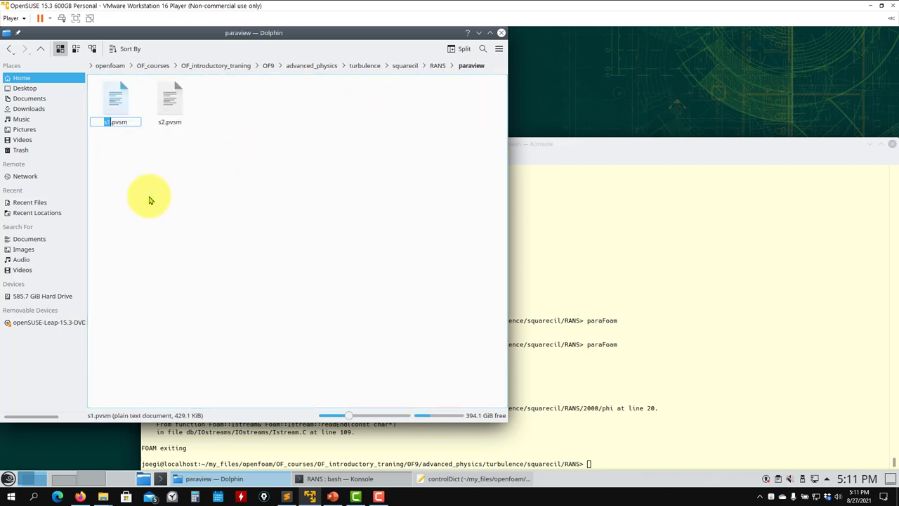
{"action": "type", "text": "Q_criterion"}
{"action": "key", "text": "Return"}
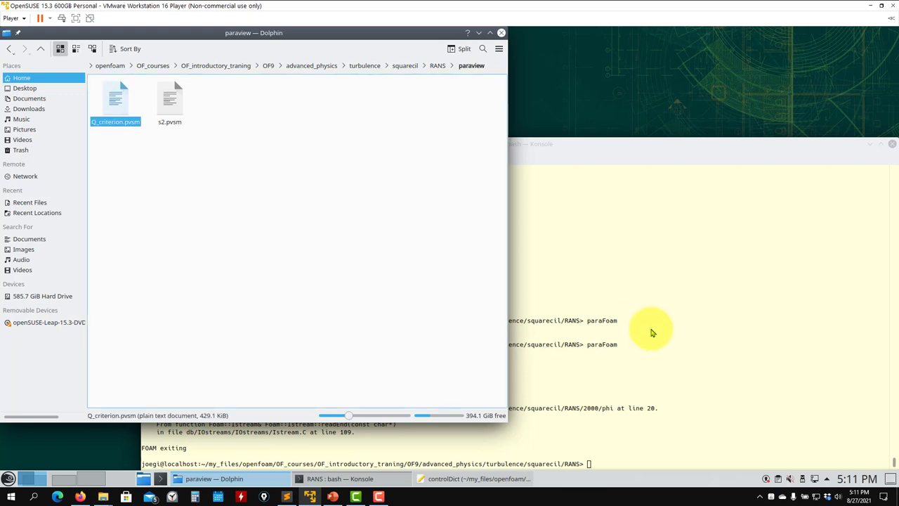
Clear the terminal and list the contents of the RANS case directory
{"action": "left_click_drag", "start_coordinate": [654, 328], "coordinate": [644, 337]}
{"action": "type", "text": "clear"}
{"action": "key", "text": "Return"}
{"action": "type", "text": "ls"}
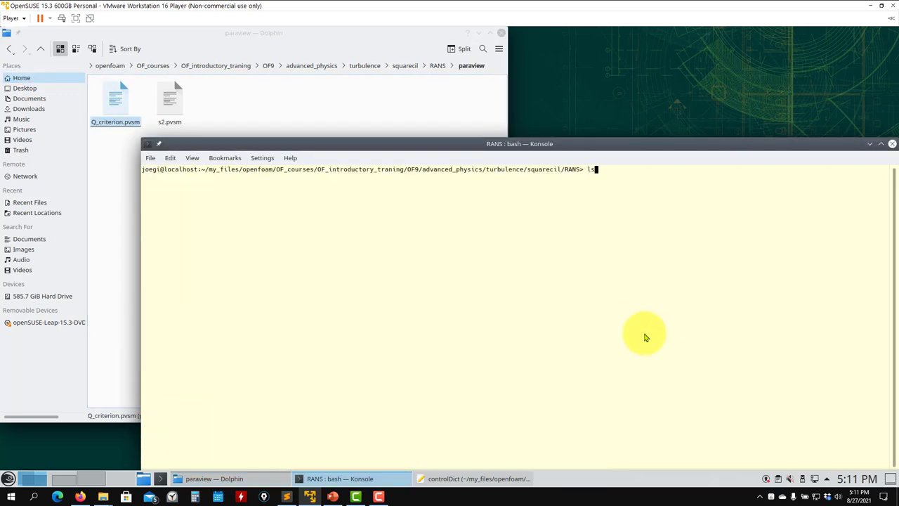
{"action": "key", "text": "Return"}
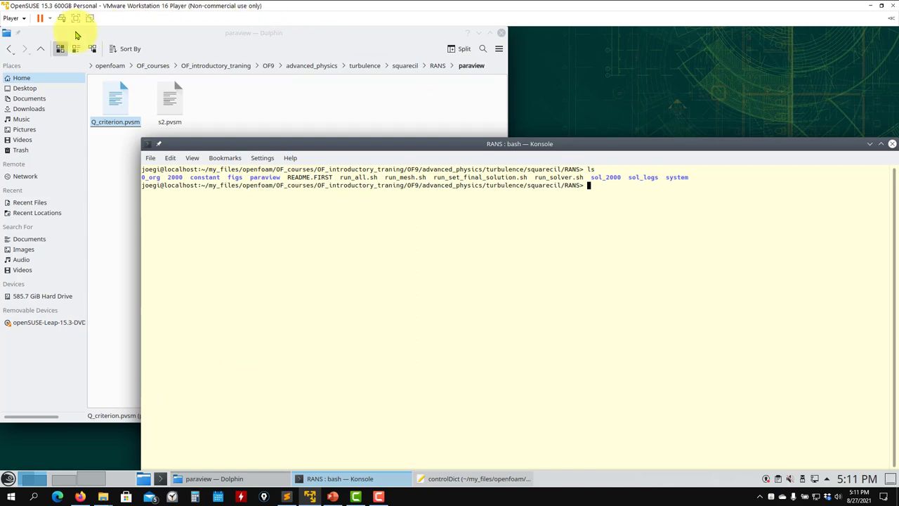
Go up to the squarecil folder in the file manager, and in the terminal change to the URANS case and list its contents
{"action": "left_click", "coordinate": [41, 49]}
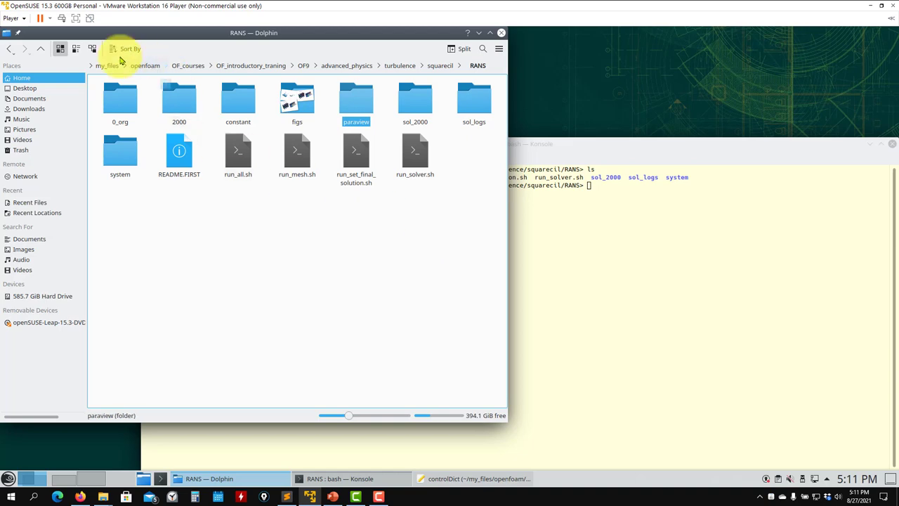
{"action": "left_click", "coordinate": [40, 49]}
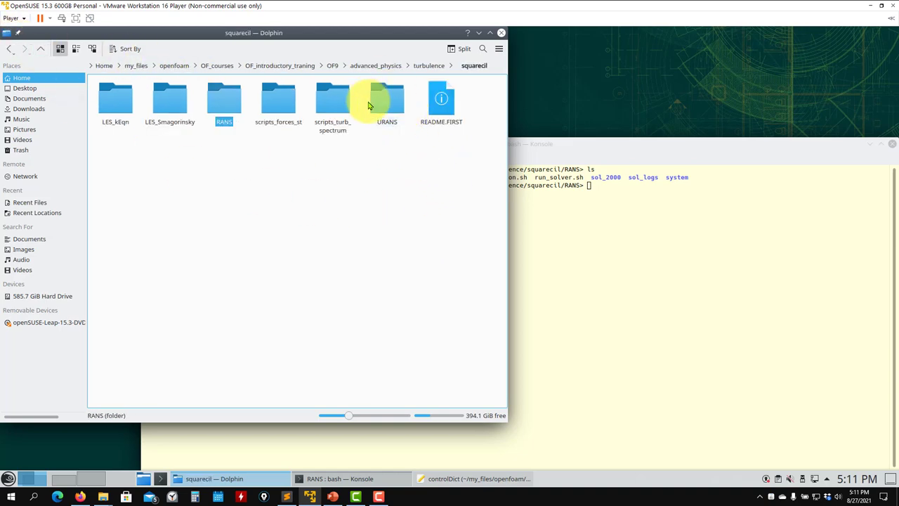
{"action": "left_click", "coordinate": [707, 317]}
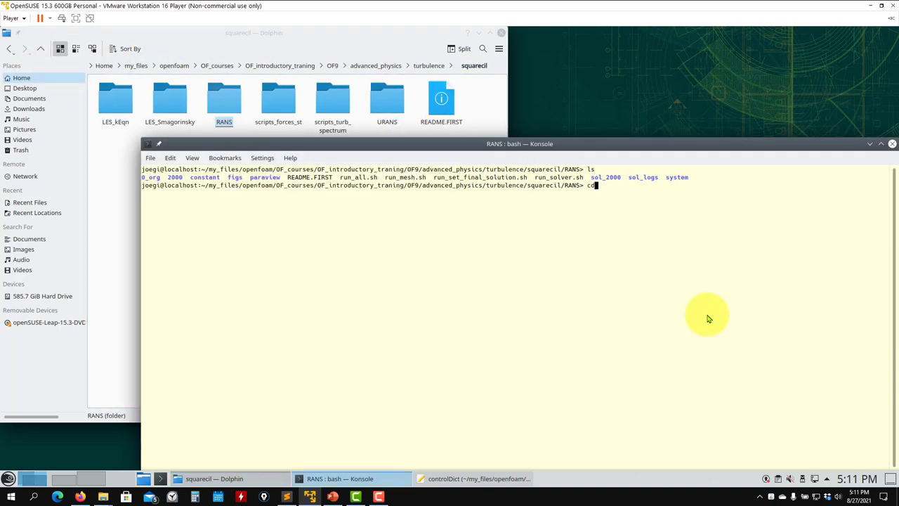
{"action": "type", "text": "cd .."}
{"action": "key", "text": "Return"}
{"action": "type", "text": "cd URANS/"}
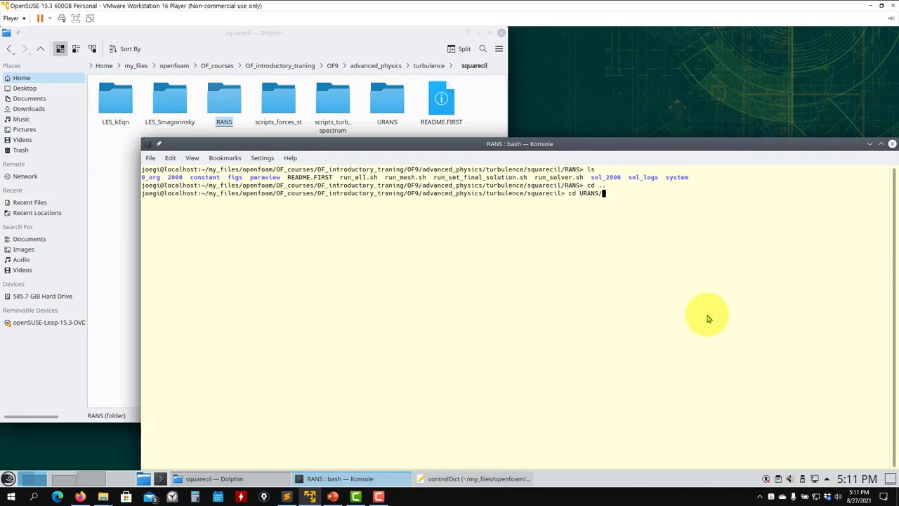
{"action": "key", "text": "Return"}
{"action": "type", "text": "ls"}
{"action": "key", "text": "Return"}
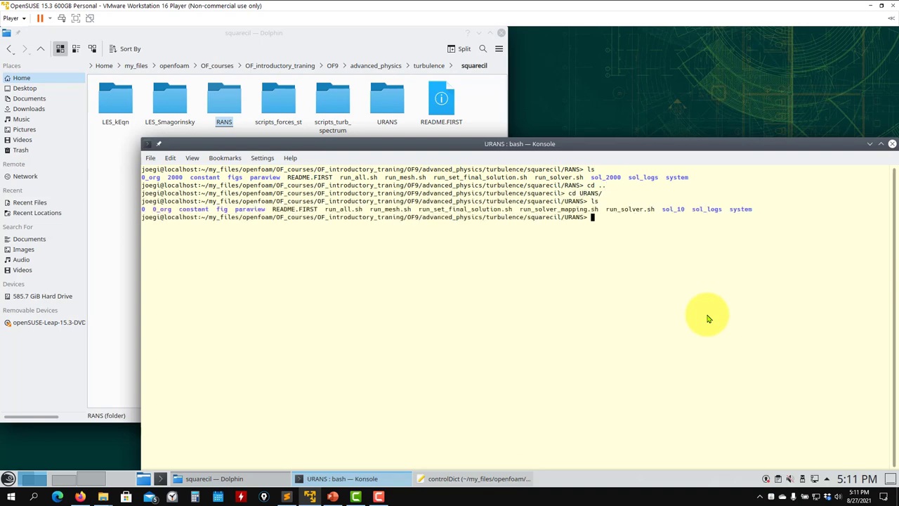
Open controlDict, fvSchemes and fvSolution from the URANS case's system folder in the text editor, and close the previous case's controlDict
{"action": "left_click", "coordinate": [380, 105]}
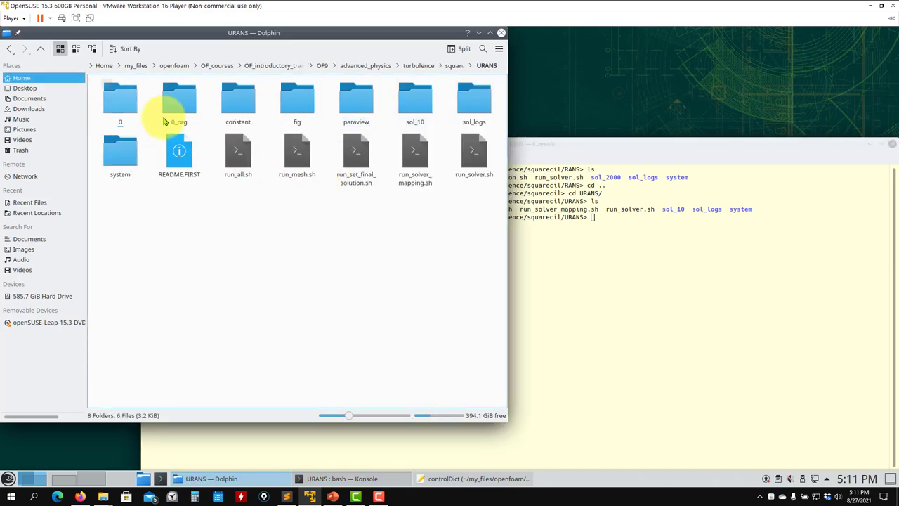
{"action": "left_click", "coordinate": [132, 153]}
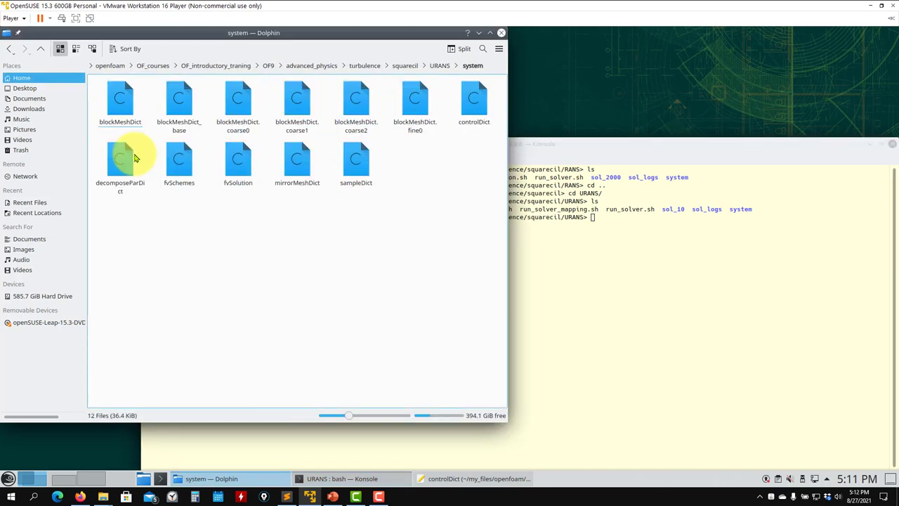
{"action": "right_click", "coordinate": [482, 108]}
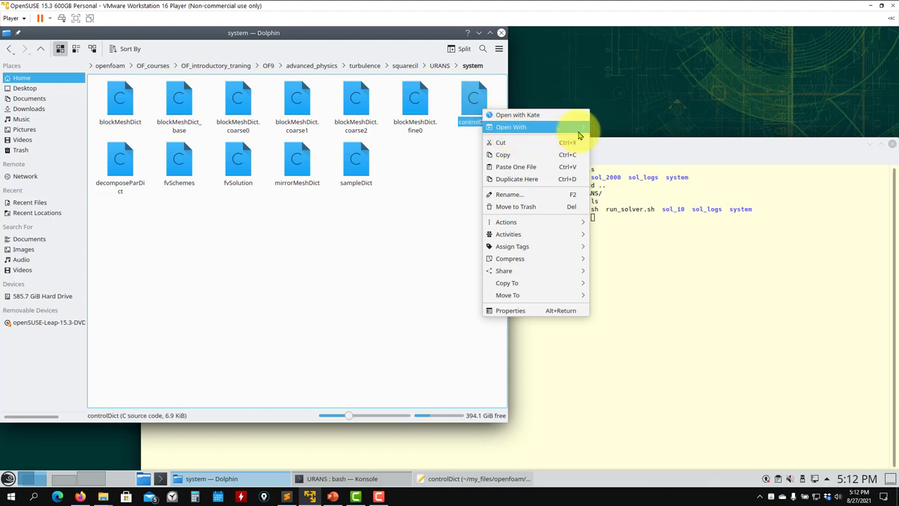
{"action": "mouse_move", "coordinate": [580, 131]}
{"action": "left_click", "coordinate": [625, 166]}
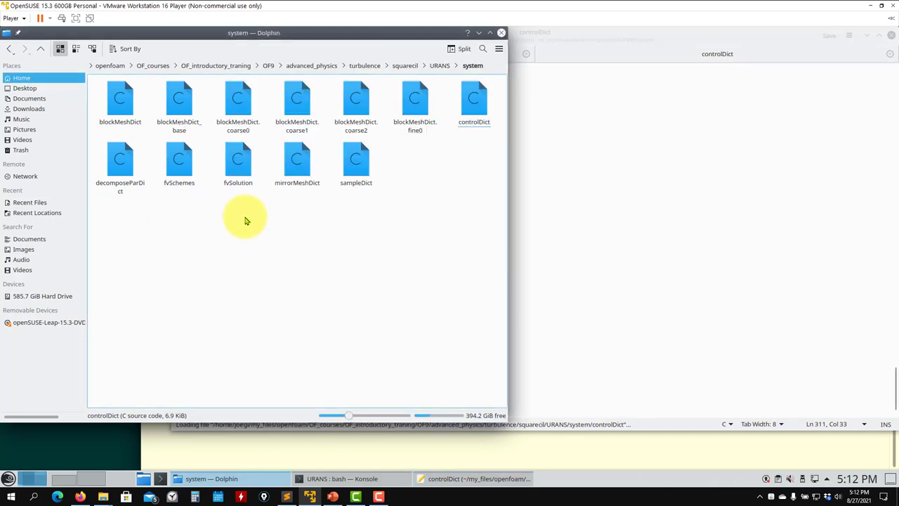
{"action": "left_click_drag", "start_coordinate": [245, 221], "coordinate": [644, 208]}
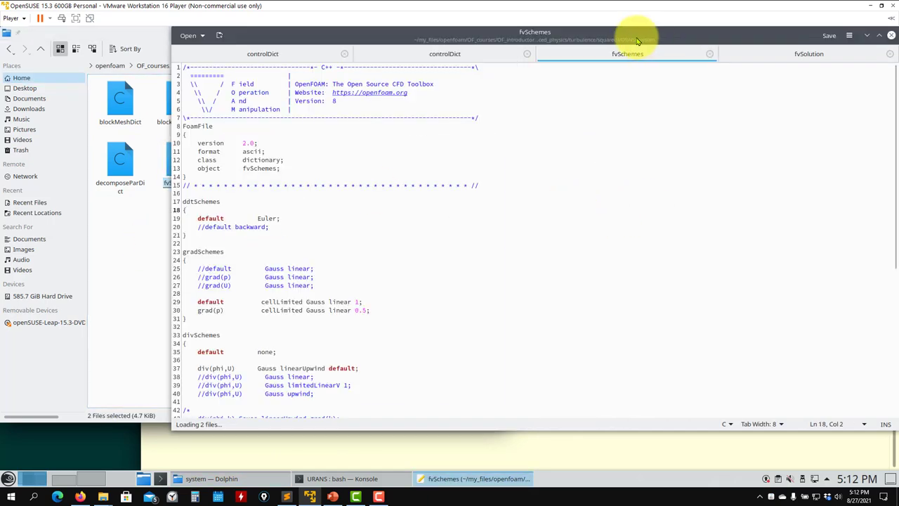
{"action": "left_click", "coordinate": [344, 54]}
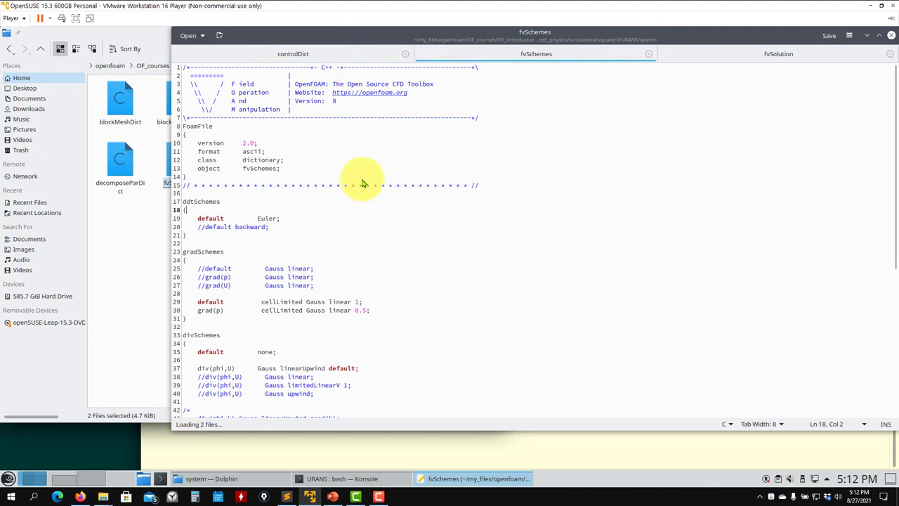
Examine the default time scheme under ddtSchemes and the gradient and divergence schemes in the URANS fvSchemes file
{"action": "left_click_drag", "start_coordinate": [281, 218], "coordinate": [149, 221]}
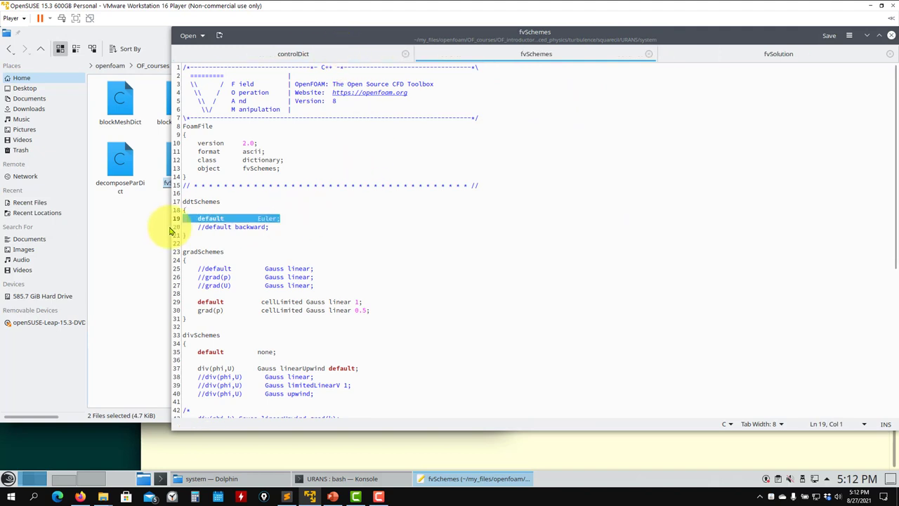
{"action": "scroll", "coordinate": [321, 291], "scroll_direction": "down", "scroll_amount": 5}
{"action": "left_click", "coordinate": [285, 252]}
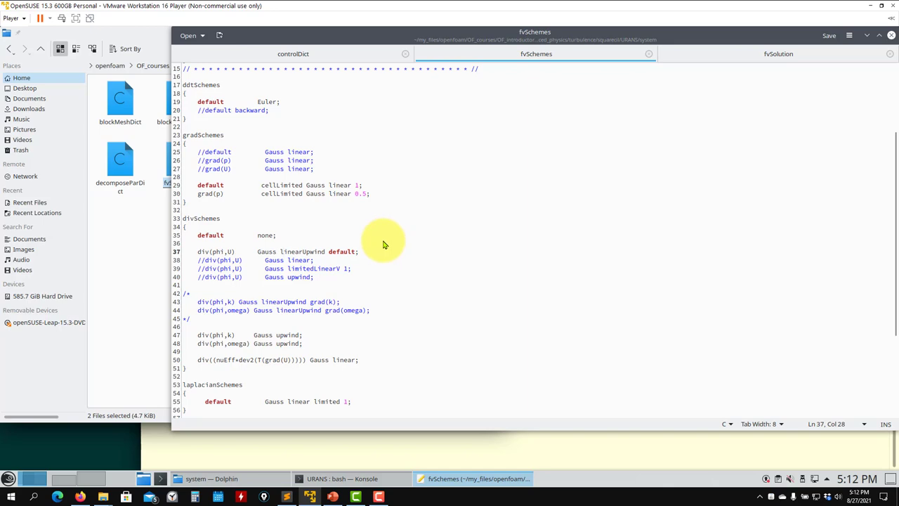
{"action": "left_click_drag", "start_coordinate": [281, 103], "coordinate": [187, 108]}
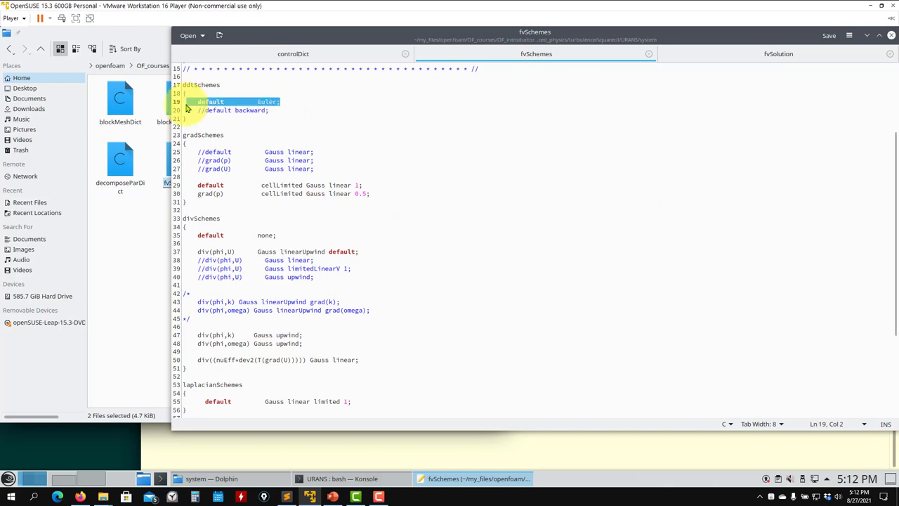
Review the time step settings in controlDict, including deltaT, adjustTimeStep, maxCo and maxDeltaT
{"action": "left_click", "coordinate": [336, 53]}
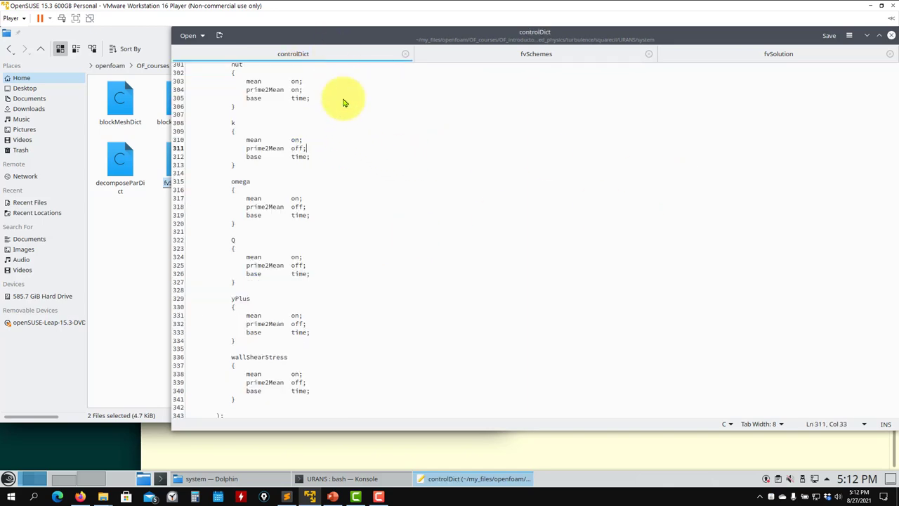
{"action": "scroll", "coordinate": [345, 157], "scroll_direction": "up", "scroll_amount": 20}
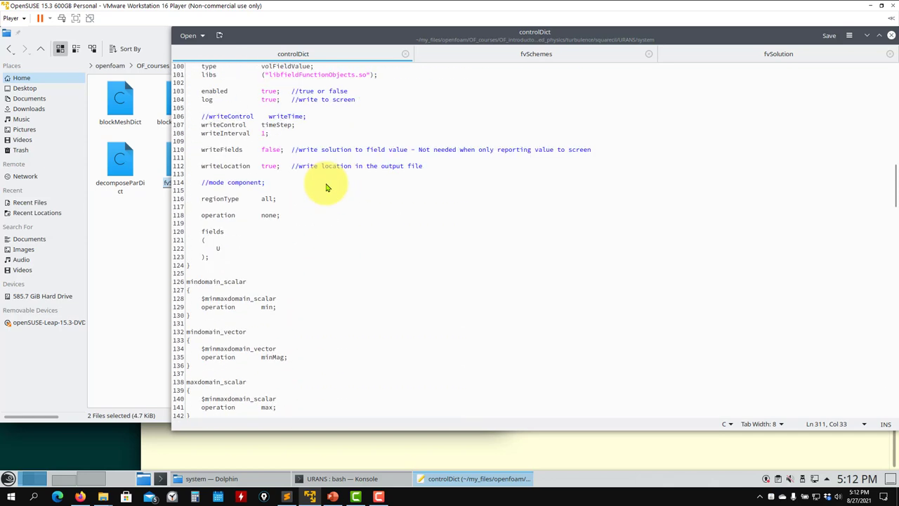
{"action": "scroll", "coordinate": [317, 184], "scroll_direction": "up", "scroll_amount": 20}
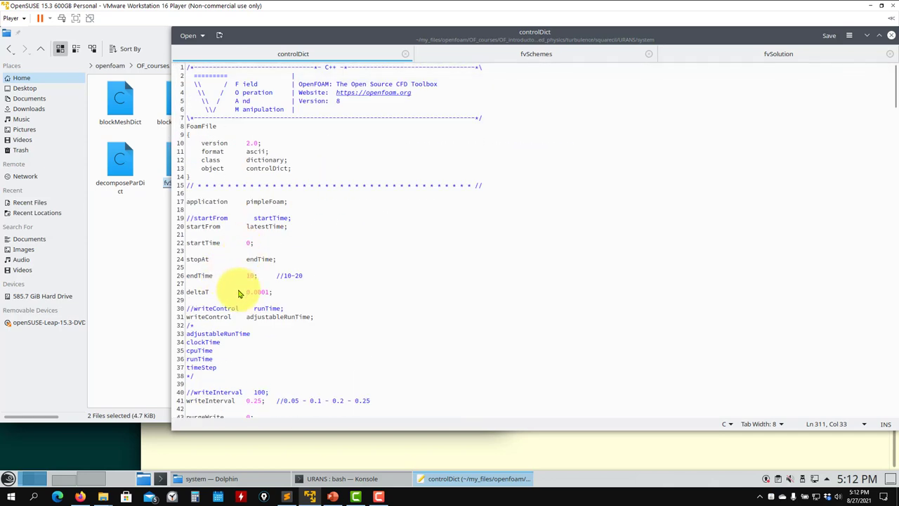
{"action": "triple_click", "coordinate": [192, 291]}
{"action": "scroll", "coordinate": [279, 294], "scroll_direction": "down", "scroll_amount": 9}
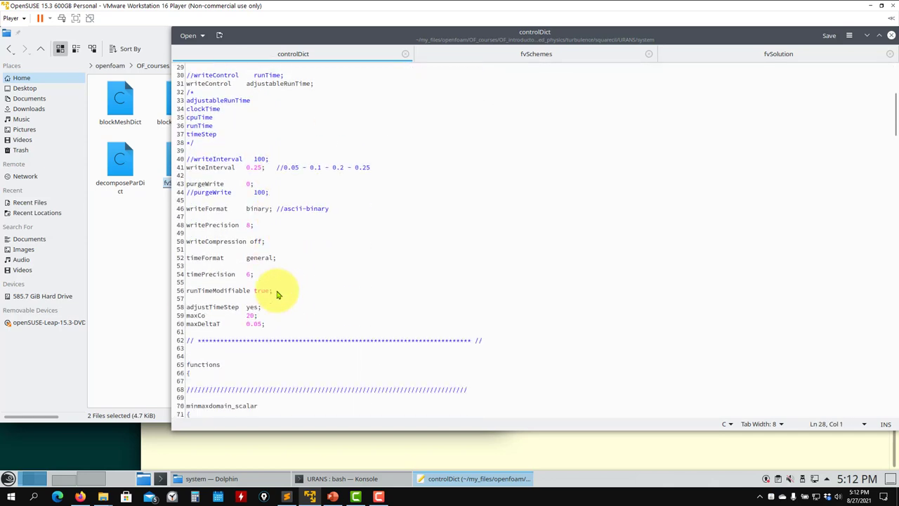
{"action": "left_click_drag", "start_coordinate": [266, 324], "coordinate": [184, 312]}
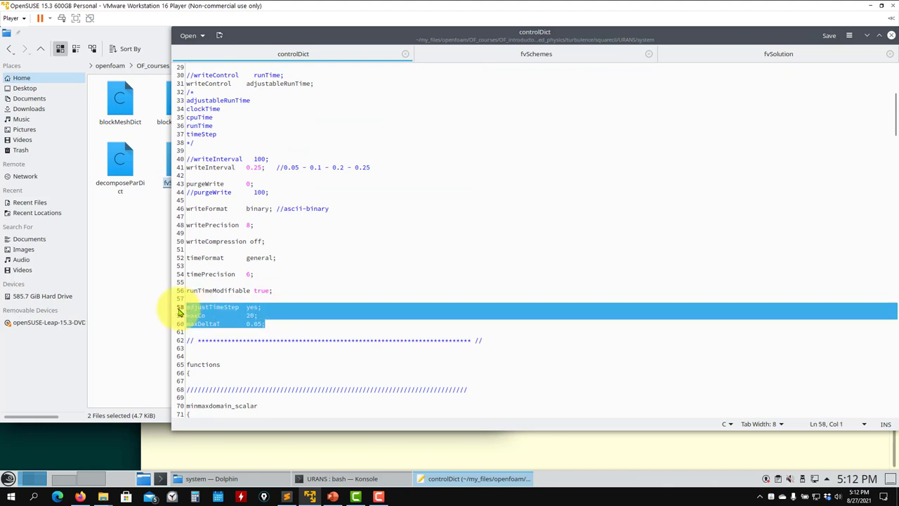
{"action": "left_click", "coordinate": [270, 318]}
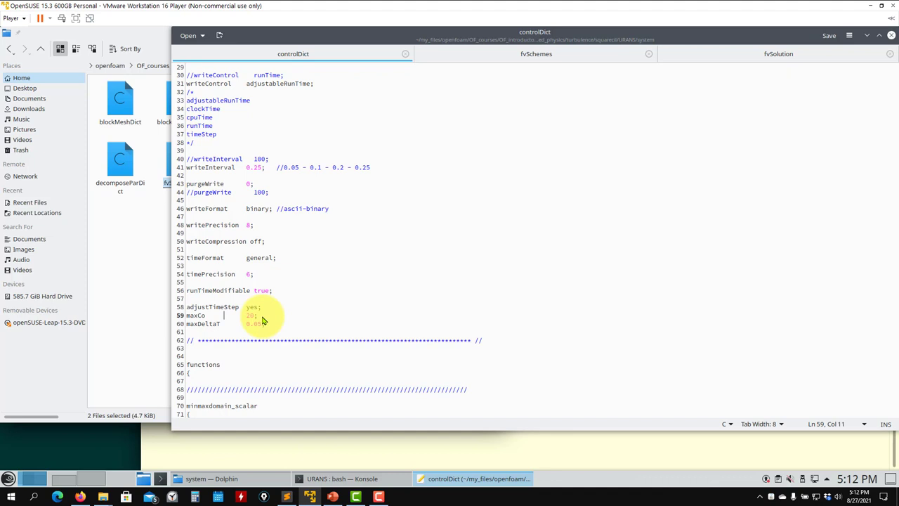
{"action": "left_click_drag", "start_coordinate": [262, 321], "coordinate": [186, 316]}
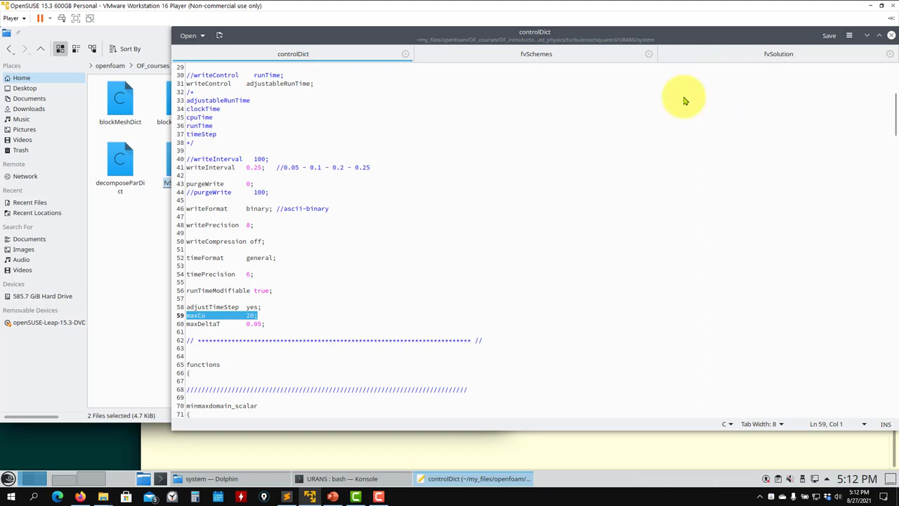
In fvSolution's PIMPLE block, add the comment //3 after the nCorrectors entry and save the file
{"action": "left_click", "coordinate": [759, 55]}
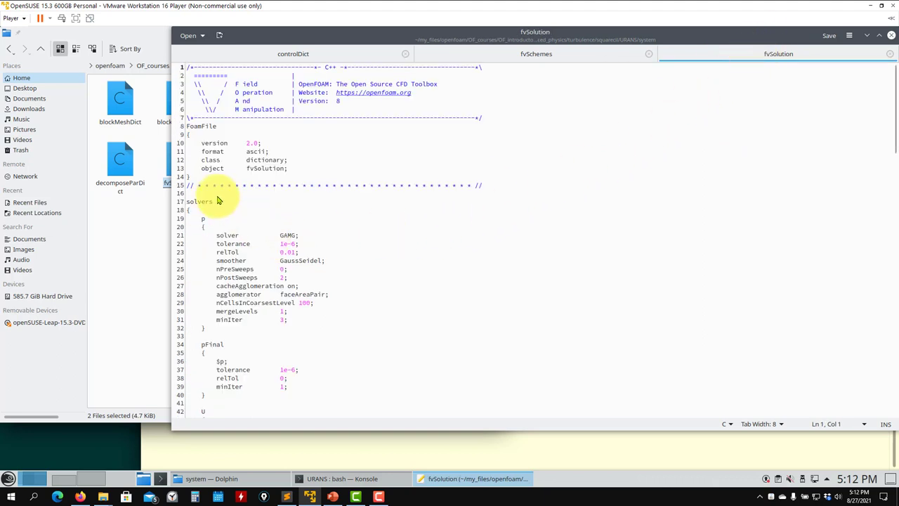
{"action": "scroll", "coordinate": [215, 201], "scroll_direction": "down", "scroll_amount": 12}
{"action": "scroll", "coordinate": [218, 200], "scroll_direction": "down", "scroll_amount": 20}
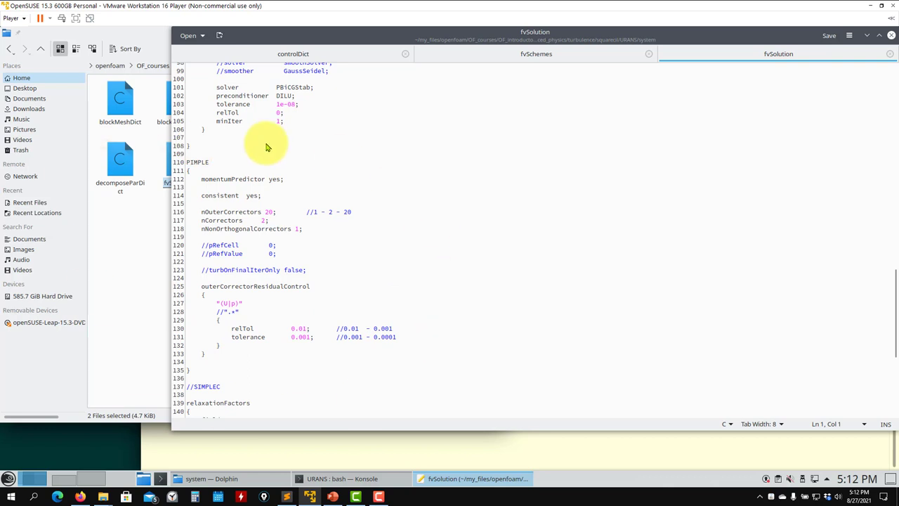
{"action": "left_click_drag", "start_coordinate": [200, 211], "coordinate": [277, 212]}
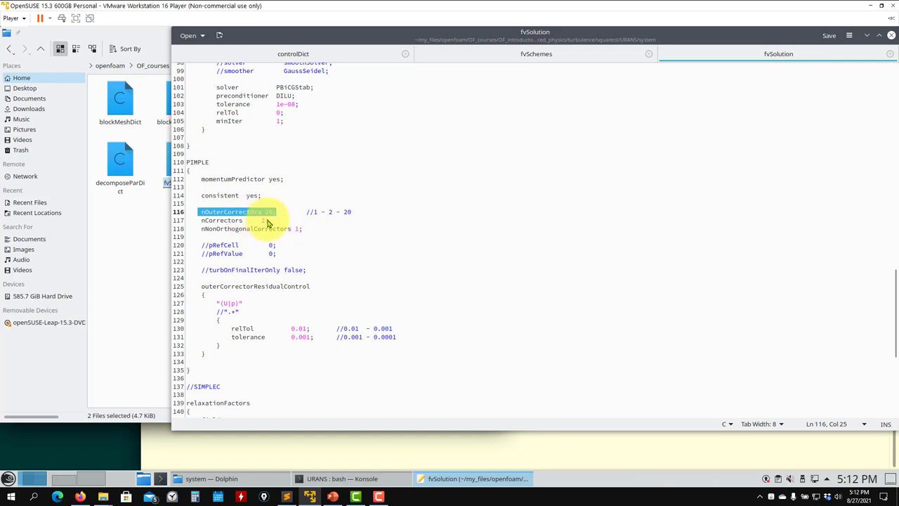
{"action": "left_click", "coordinate": [271, 223]}
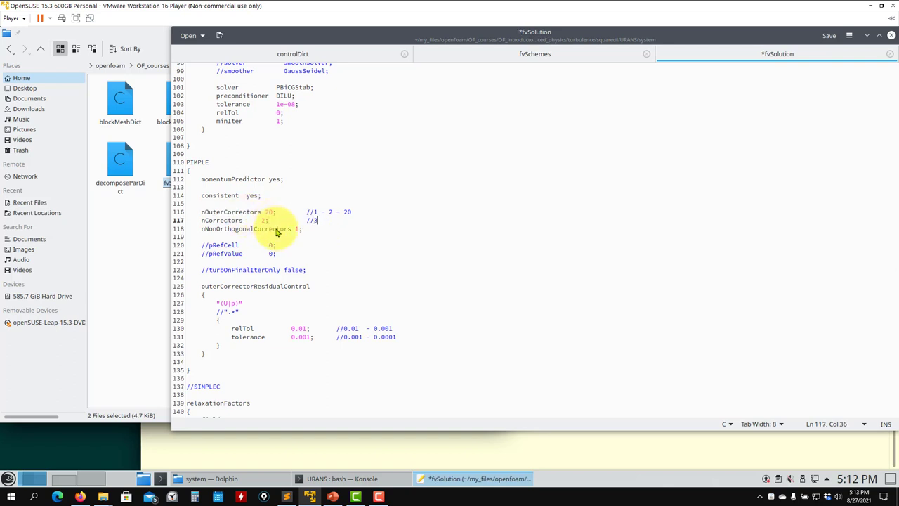
{"action": "key", "text": "ctrl+s"}
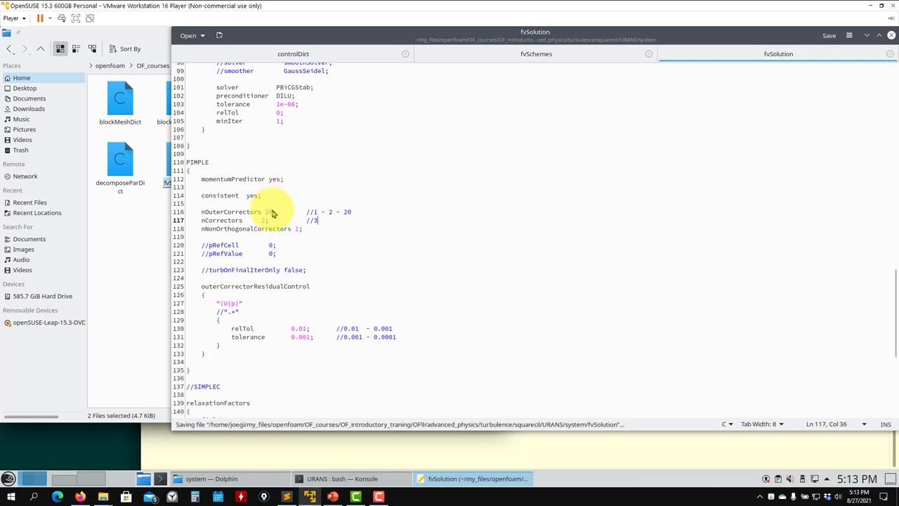
Examine the nOuterCorrectors, outer corrector residual tolerances, SIMPLEC relaxation factors and consistent option in fvSolution
{"action": "left_click_drag", "start_coordinate": [274, 216], "coordinate": [205, 215]}
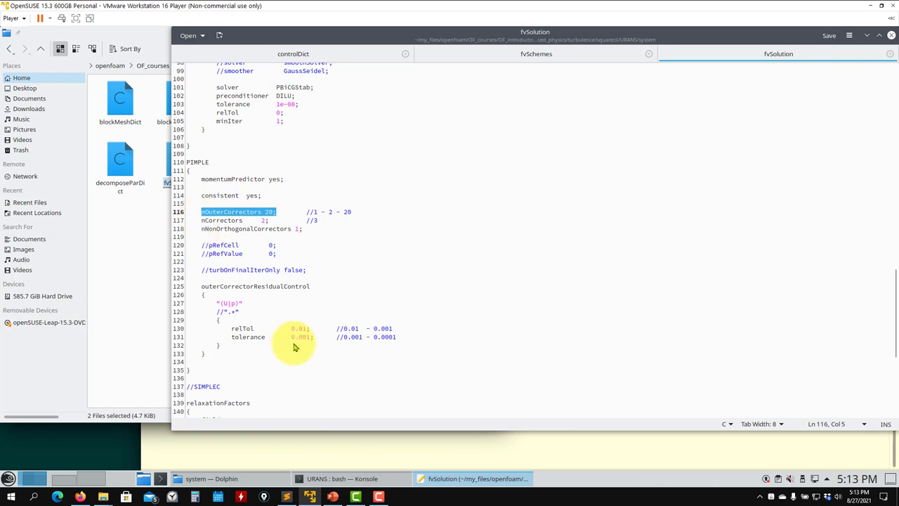
{"action": "left_click_drag", "start_coordinate": [396, 336], "coordinate": [205, 332]}
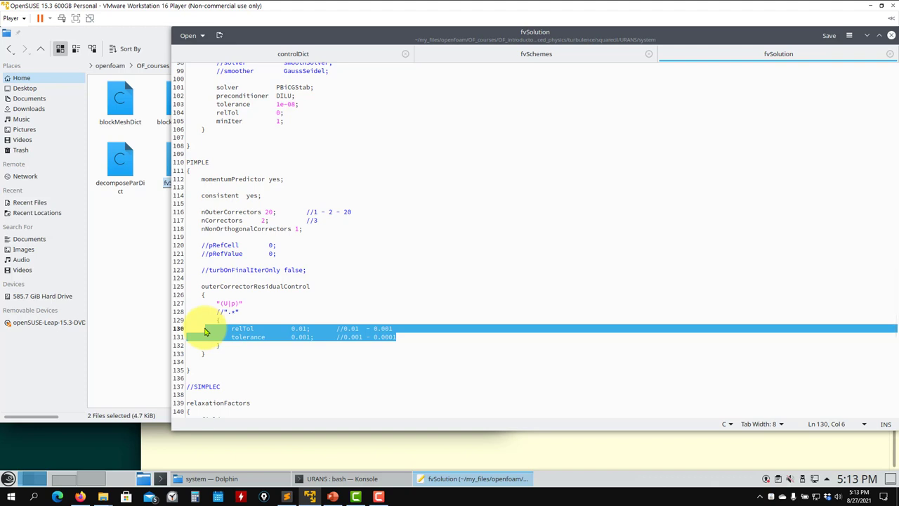
{"action": "scroll", "coordinate": [330, 346], "scroll_direction": "down", "scroll_amount": 5}
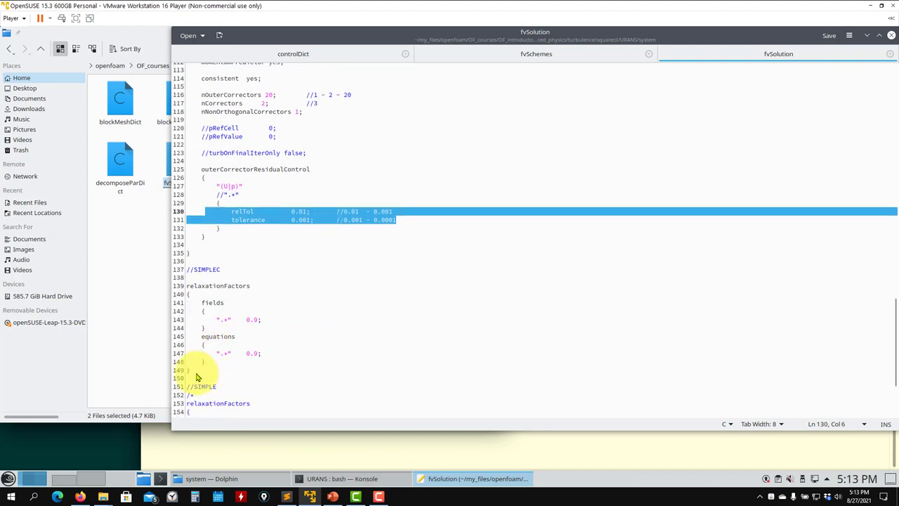
{"action": "left_click_drag", "start_coordinate": [197, 372], "coordinate": [188, 292]}
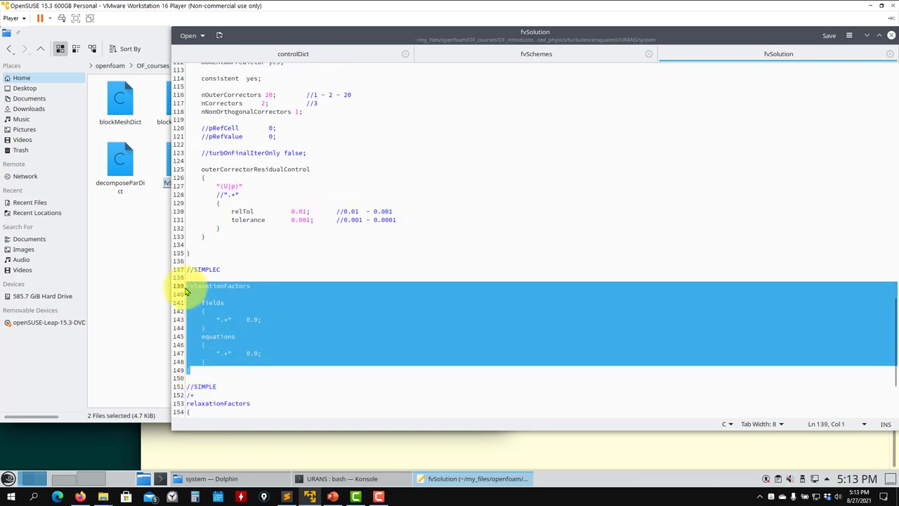
{"action": "scroll", "coordinate": [204, 281], "scroll_direction": "up", "scroll_amount": 4}
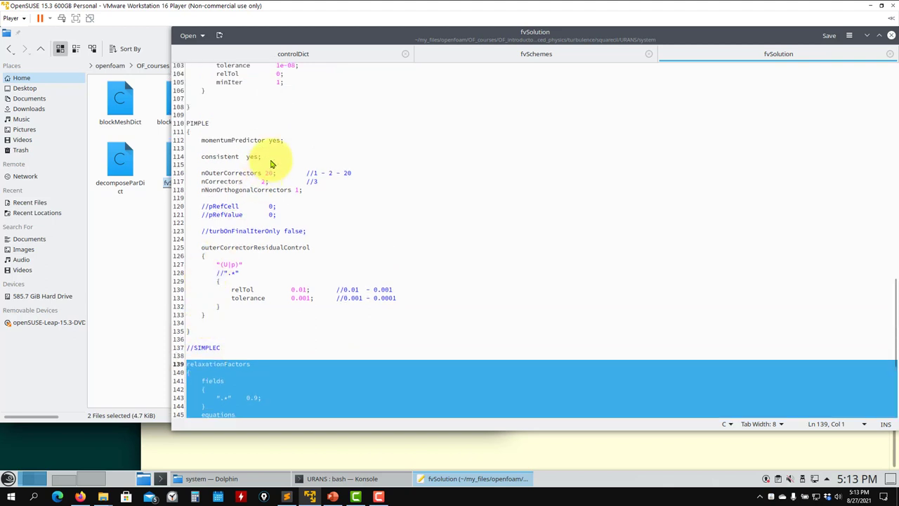
{"action": "left_click_drag", "start_coordinate": [261, 157], "coordinate": [195, 164]}
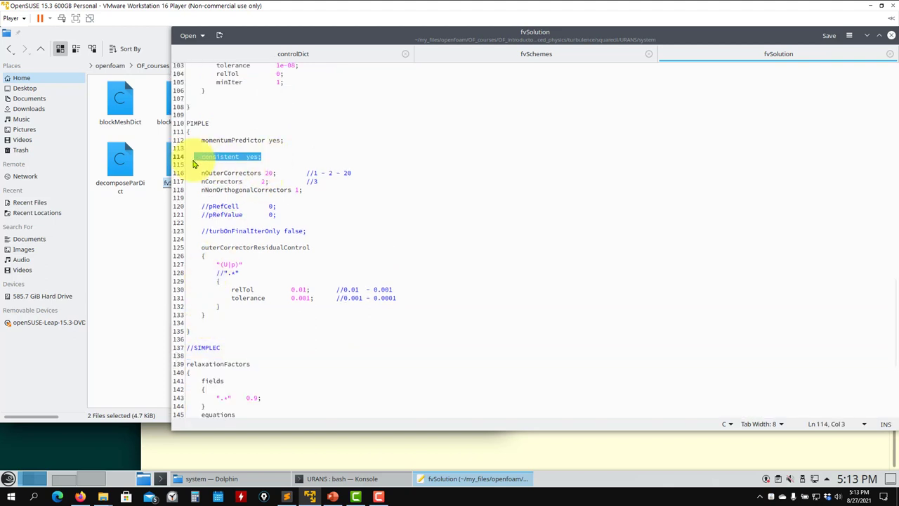
Return the file manager to the URANS case folder and list the case's contents again in the terminal
{"action": "left_click", "coordinate": [116, 239]}
{"action": "left_click", "coordinate": [42, 51]}
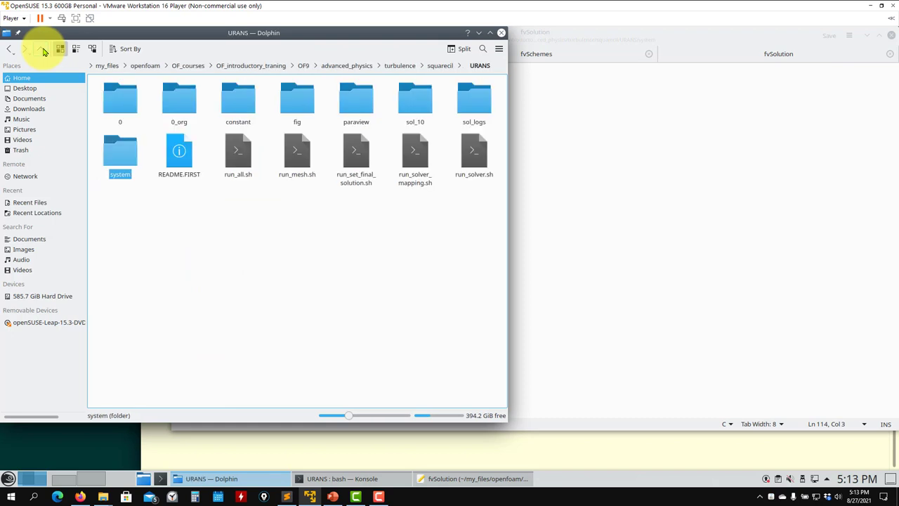
{"action": "left_click", "coordinate": [289, 443]}
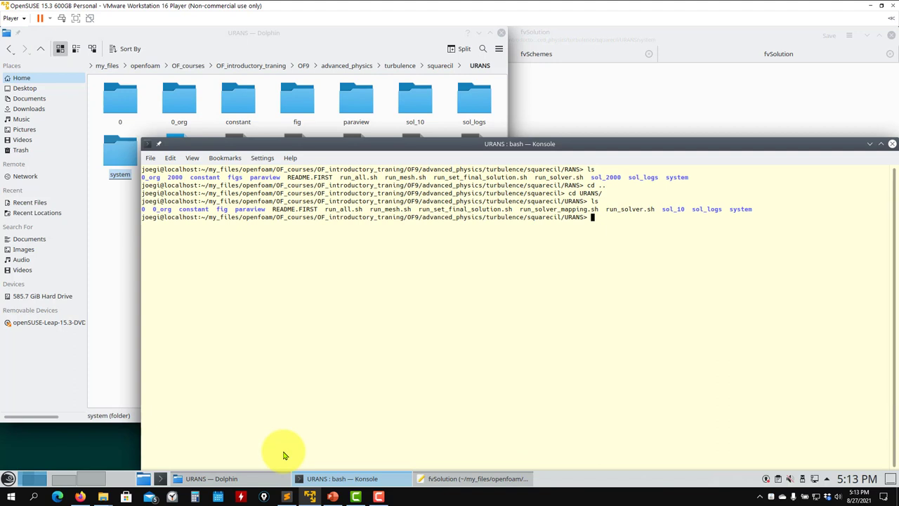
{"action": "type", "text": "ls"}
{"action": "key", "text": "Return"}
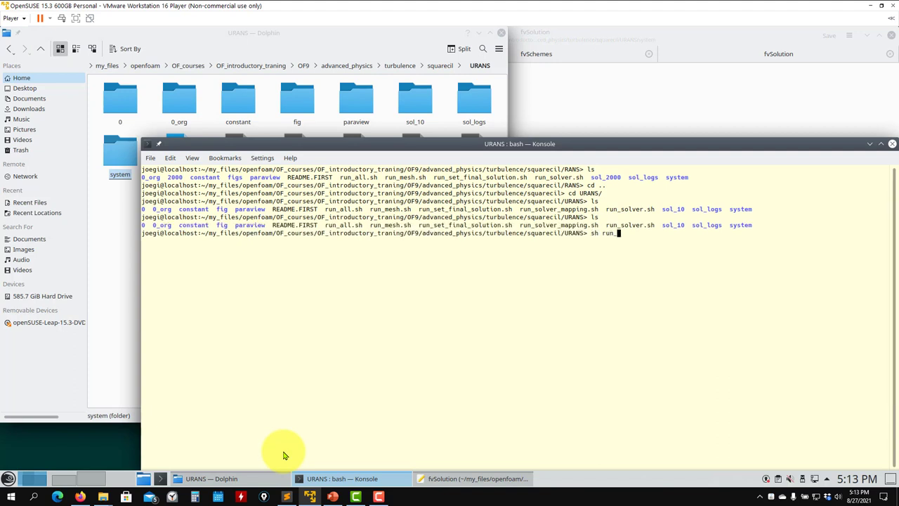
Generate and check the URANS mesh by executing the run_mesh.sh script in the terminal
{"action": "key", "text": "Return"}
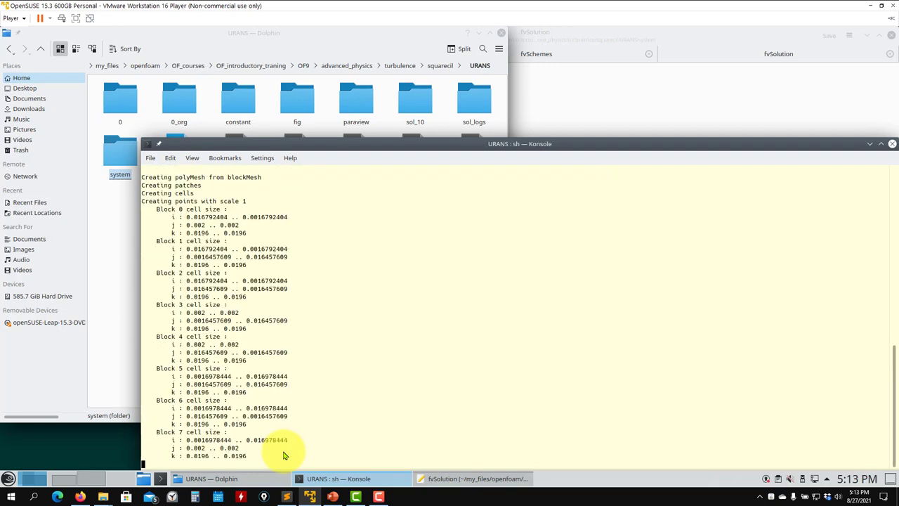
{"action": "left_click", "coordinate": [116, 264]}
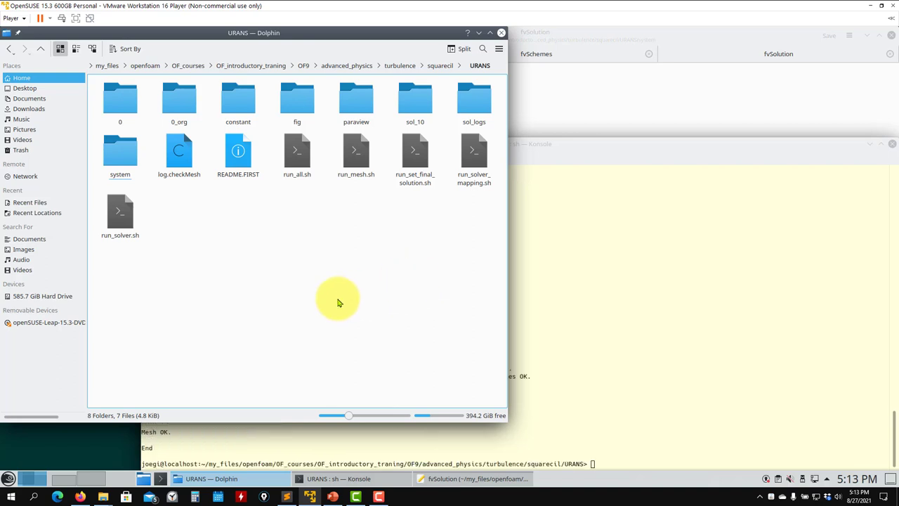
{"action": "left_click", "coordinate": [646, 292]}
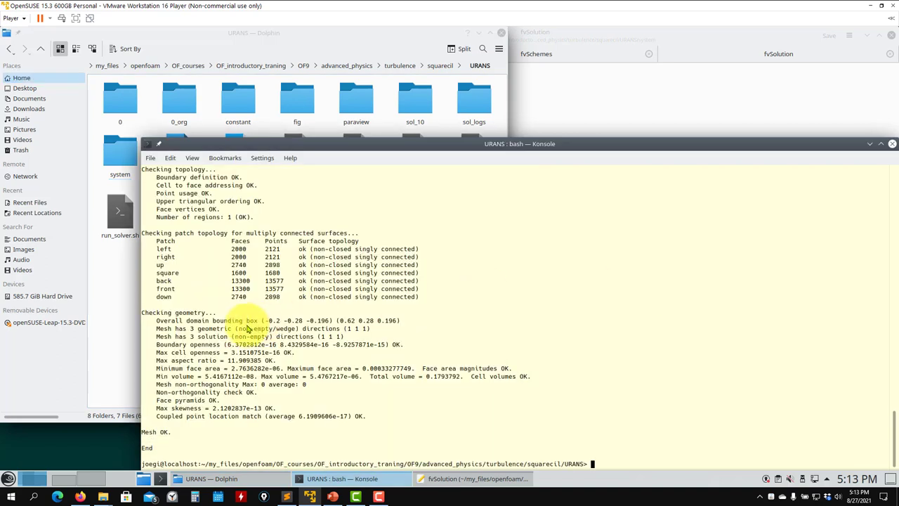
Open run_solver_mapping.sh in the text editor and look into the sibling RANS case folder
{"action": "left_click", "coordinate": [132, 320]}
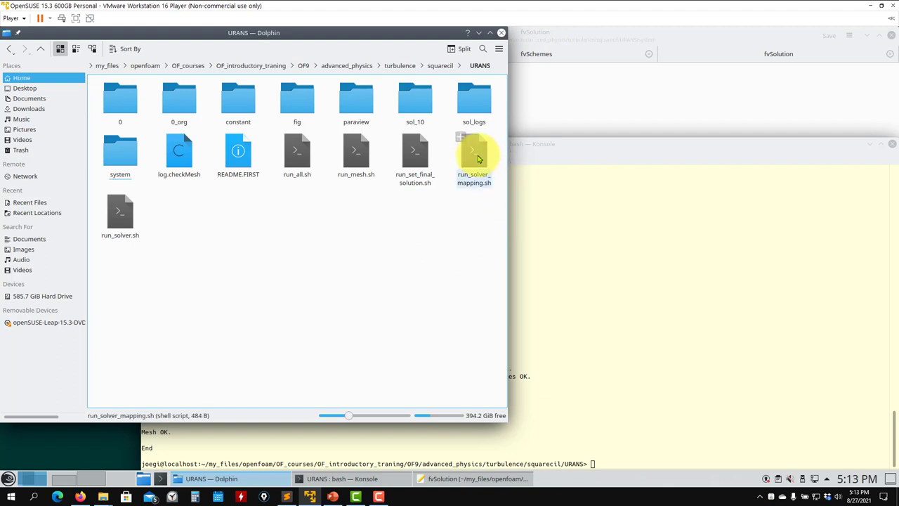
{"action": "left_click_drag", "start_coordinate": [474, 151], "coordinate": [596, 92]}
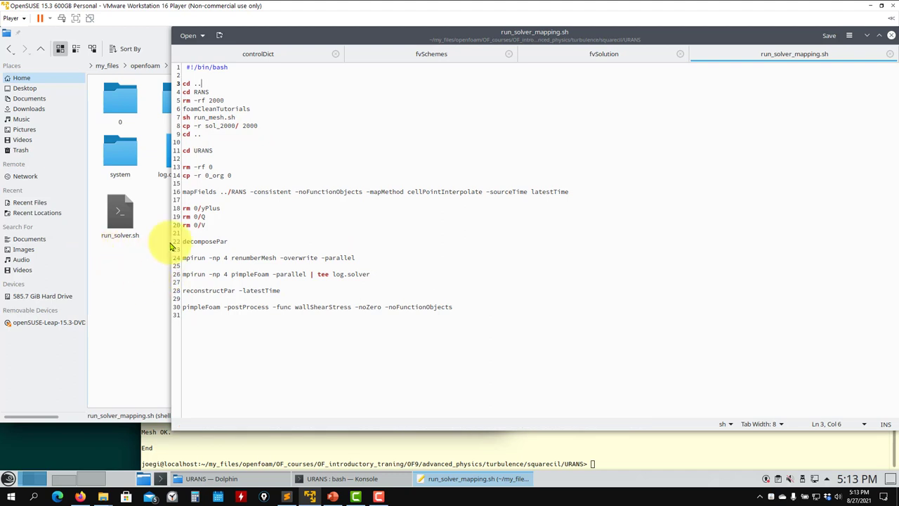
{"action": "left_click", "coordinate": [92, 120]}
{"action": "left_click", "coordinate": [40, 49]}
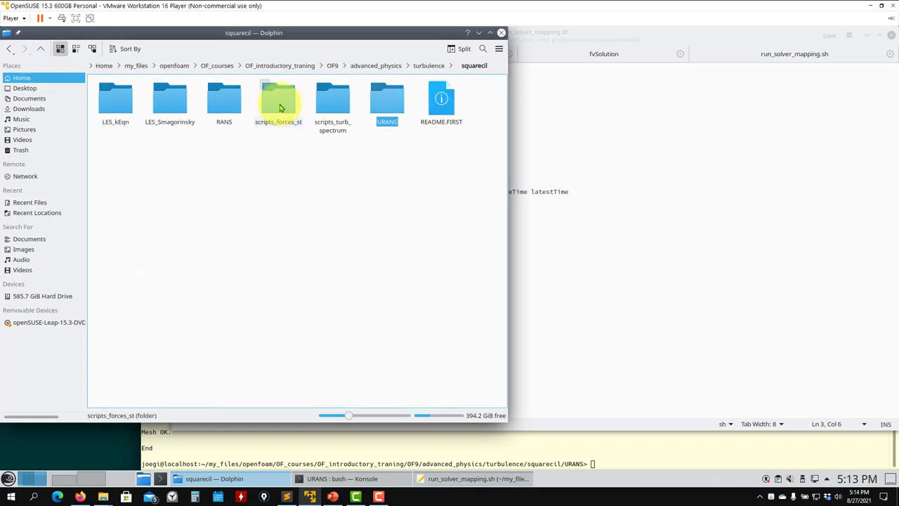
{"action": "left_click", "coordinate": [224, 106]}
{"action": "left_click", "coordinate": [41, 48]}
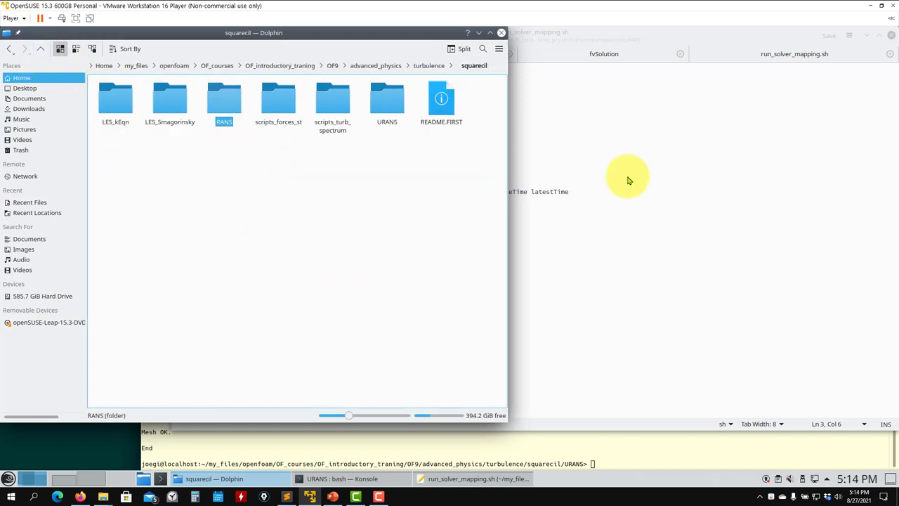
Return the file manager to the URANS case folder and bring run_solver_mapping.sh back into view
{"action": "left_click", "coordinate": [628, 179]}
{"action": "left_click", "coordinate": [238, 153]}
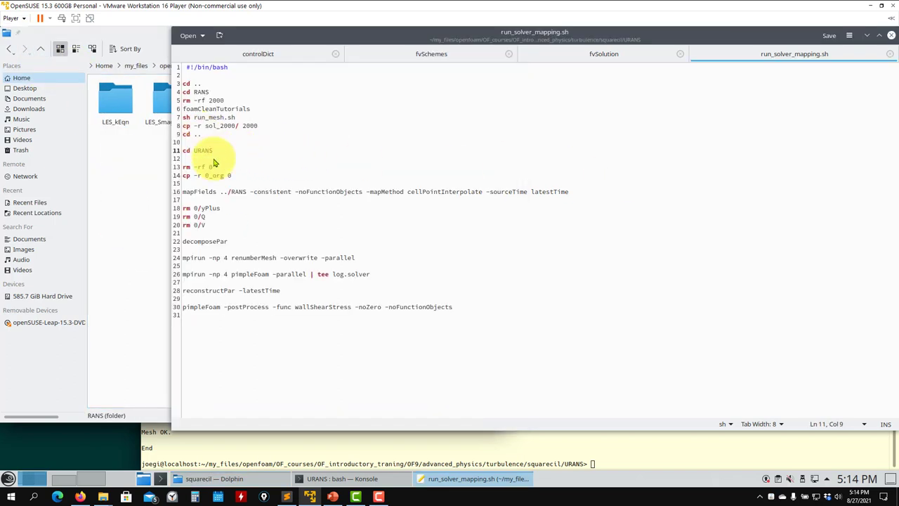
{"action": "left_click", "coordinate": [424, 449]}
{"action": "left_click", "coordinate": [127, 164]}
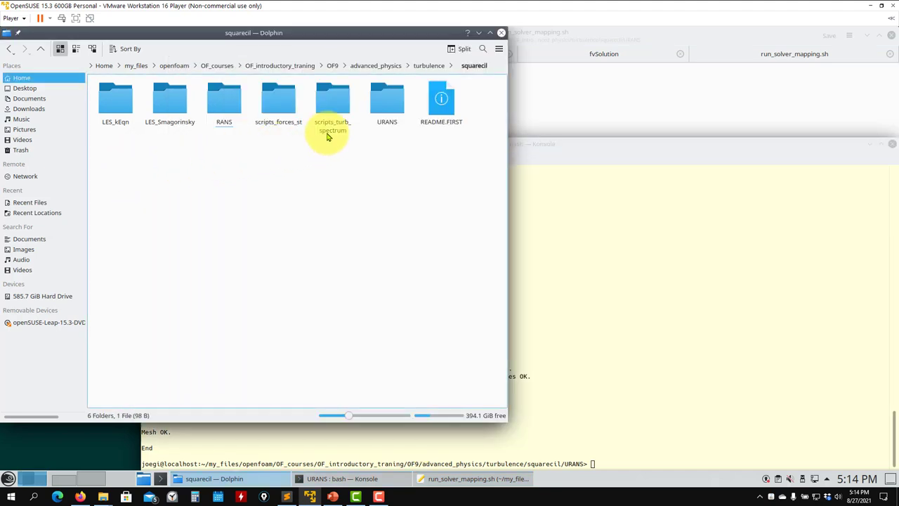
{"action": "left_click", "coordinate": [387, 114]}
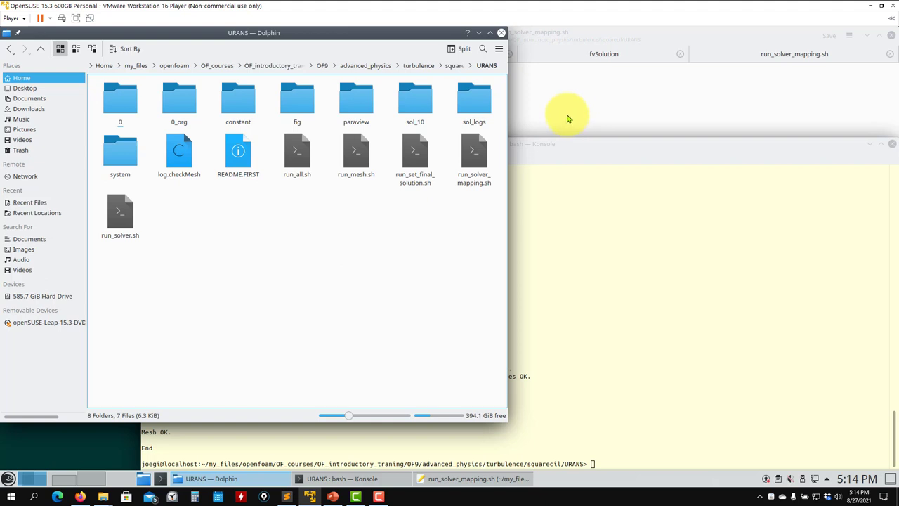
{"action": "left_click", "coordinate": [569, 119]}
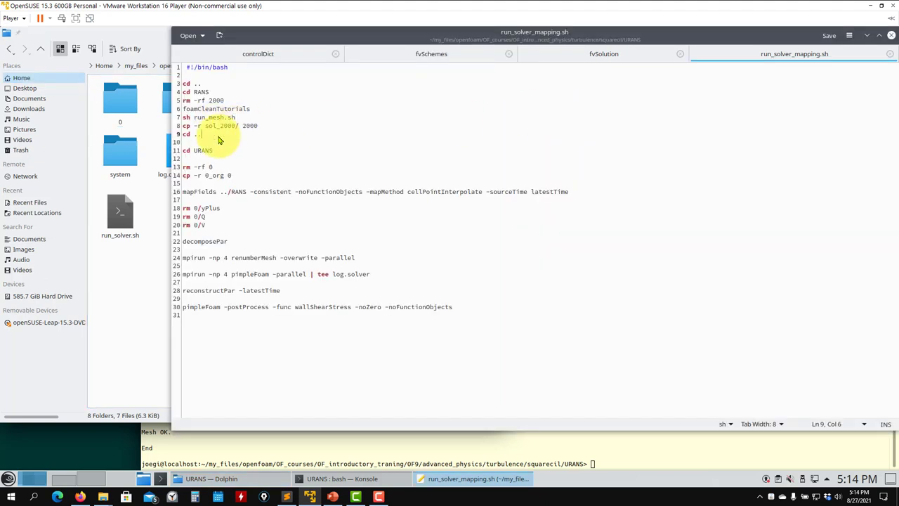
Examine the script's RANS preparation commands and the mapFields source case, function object, mapping method and source time options
{"action": "left_click_drag", "start_coordinate": [211, 141], "coordinate": [183, 86]}
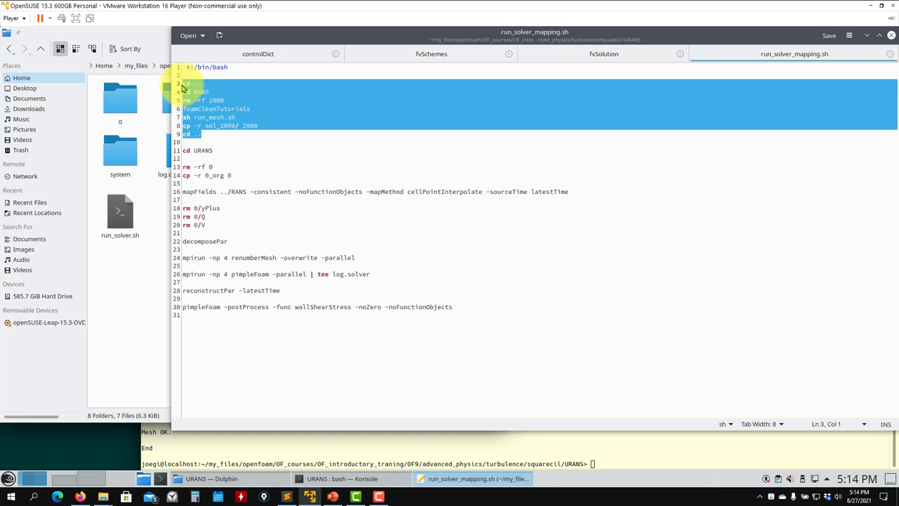
{"action": "left_click", "coordinate": [210, 194]}
{"action": "double_click", "coordinate": [209, 194]}
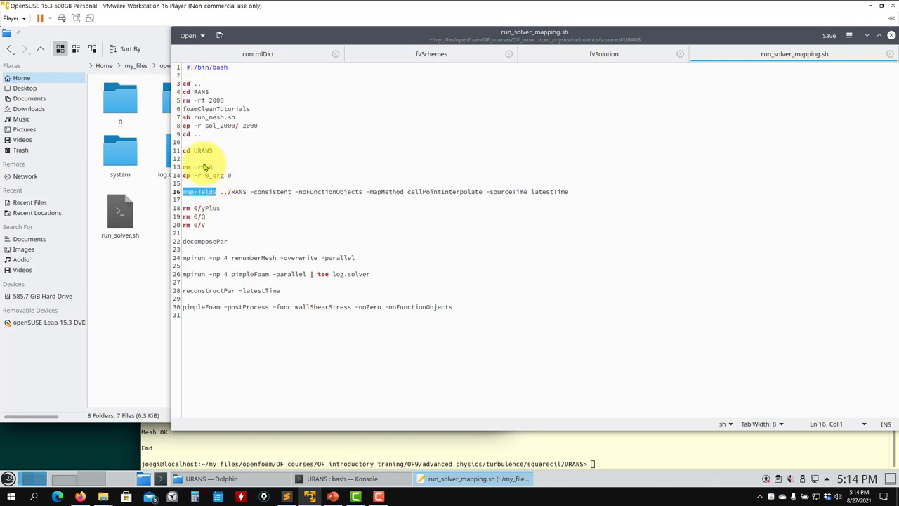
{"action": "triple_click", "coordinate": [261, 197]}
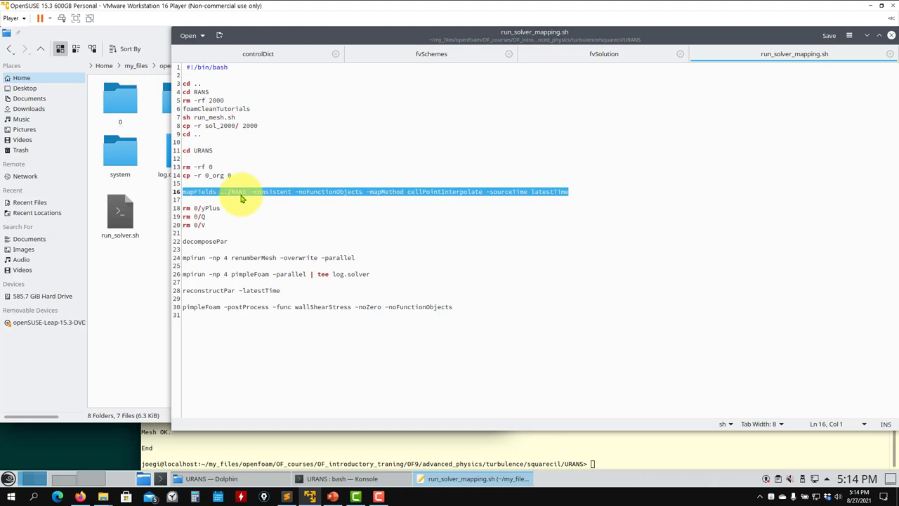
{"action": "double_click", "coordinate": [237, 193]}
{"action": "triple_click", "coordinate": [243, 195]}
{"action": "double_click", "coordinate": [241, 194]}
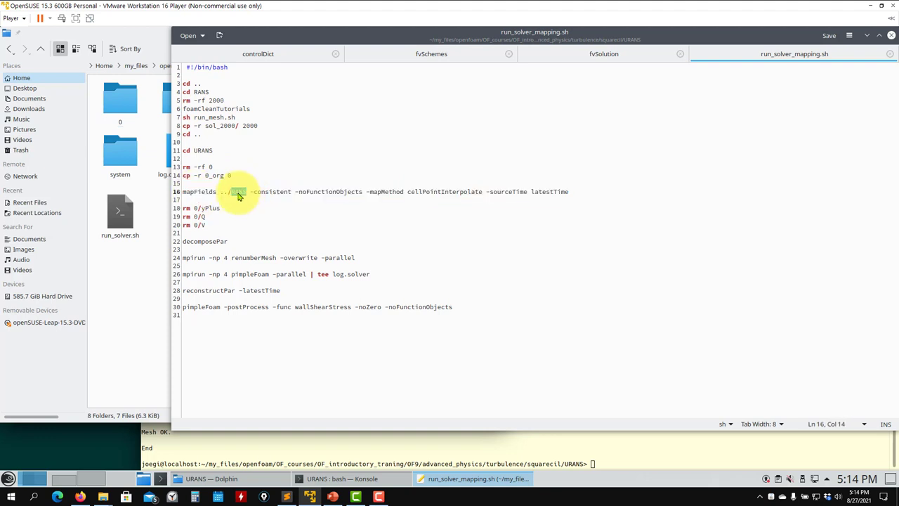
{"action": "double_click", "coordinate": [331, 192]}
{"action": "left_click", "coordinate": [370, 193]}
{"action": "triple_click", "coordinate": [427, 194]}
{"action": "key", "text": "ctrl+c"}
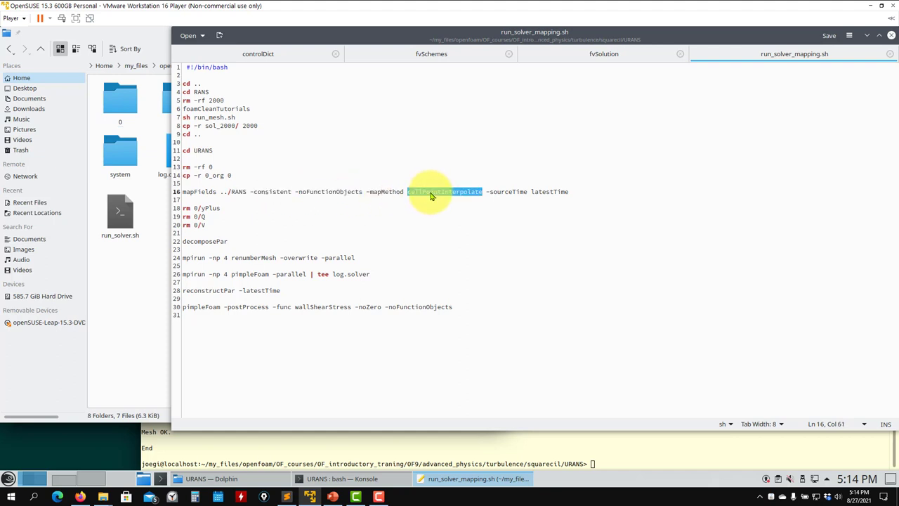
{"action": "left_click", "coordinate": [558, 191]}
{"action": "left_click", "coordinate": [513, 194]}
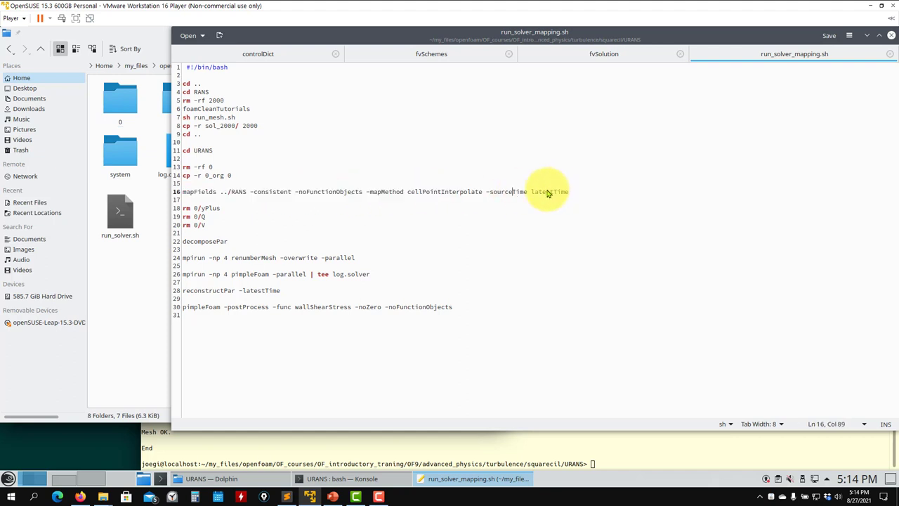
Copy the script's complete mapFields command into the URANS terminal and run it to map the latest RANS solution
{"action": "triple_click", "coordinate": [547, 191]}
{"action": "left_click", "coordinate": [398, 445]}
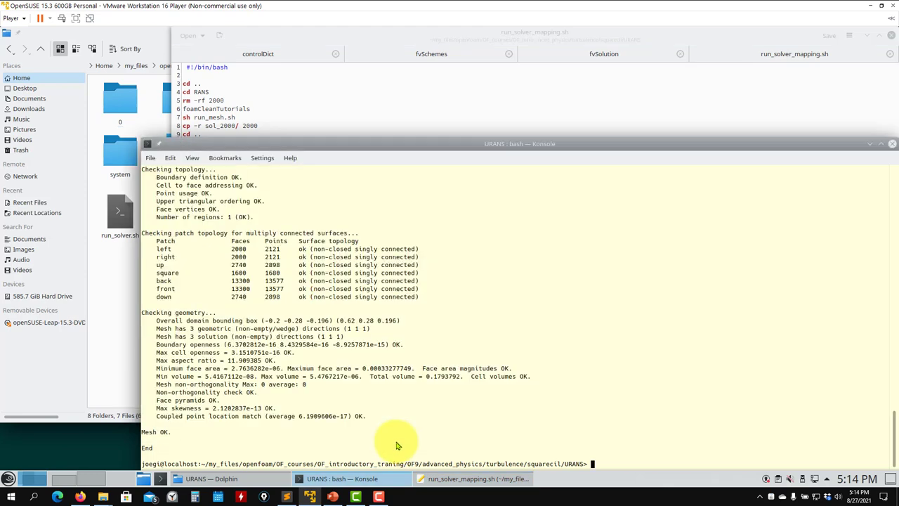
{"action": "middle_click", "coordinate": [417, 386]}
{"action": "key", "text": "Return"}
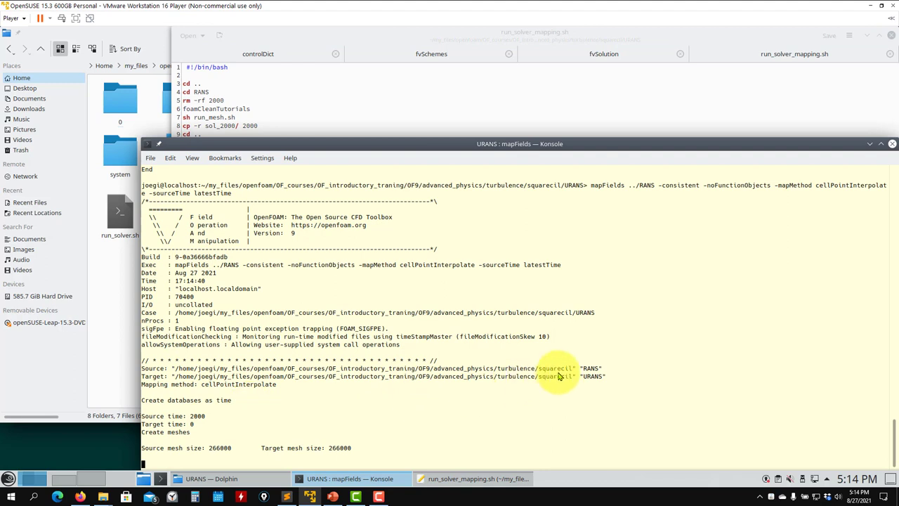
{"action": "scroll", "coordinate": [603, 337], "scroll_direction": "up", "scroll_amount": 2}
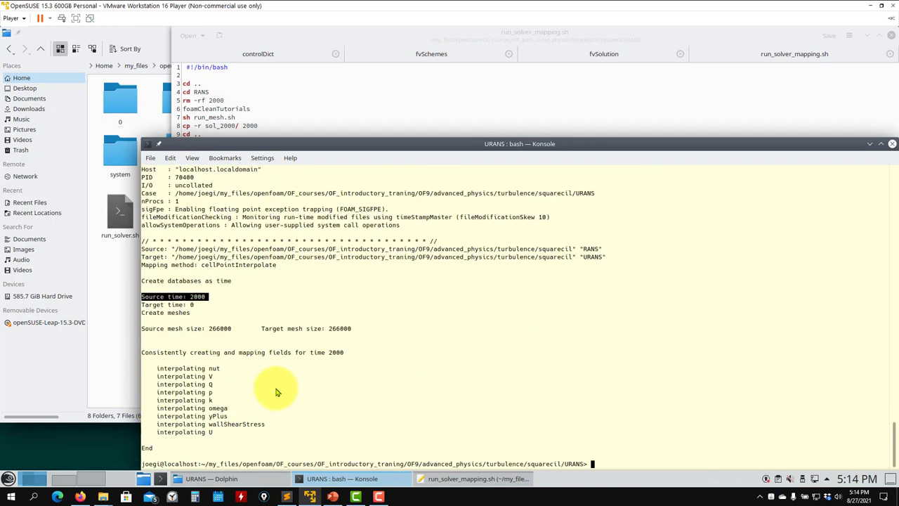
Check the writeFormat setting in controlDict, and return to the terminal's field mapping output
{"action": "left_click", "coordinate": [404, 99]}
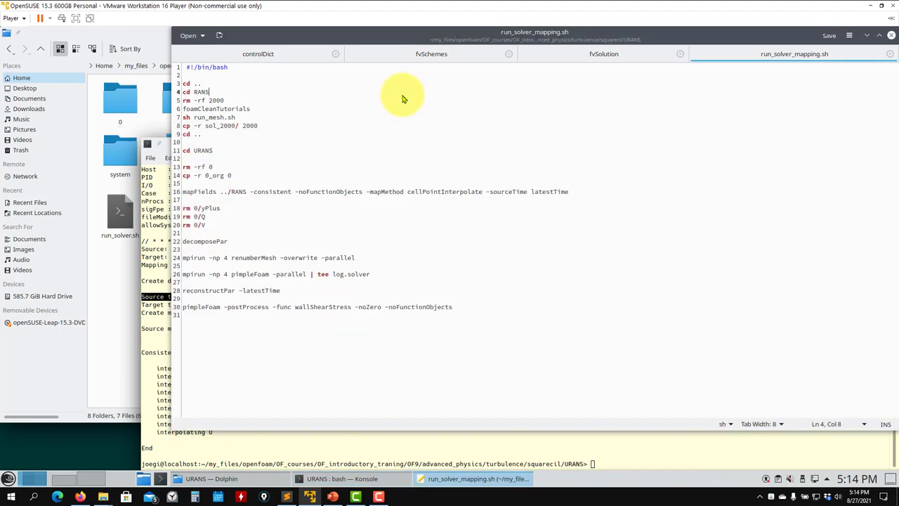
{"action": "left_click", "coordinate": [294, 52]}
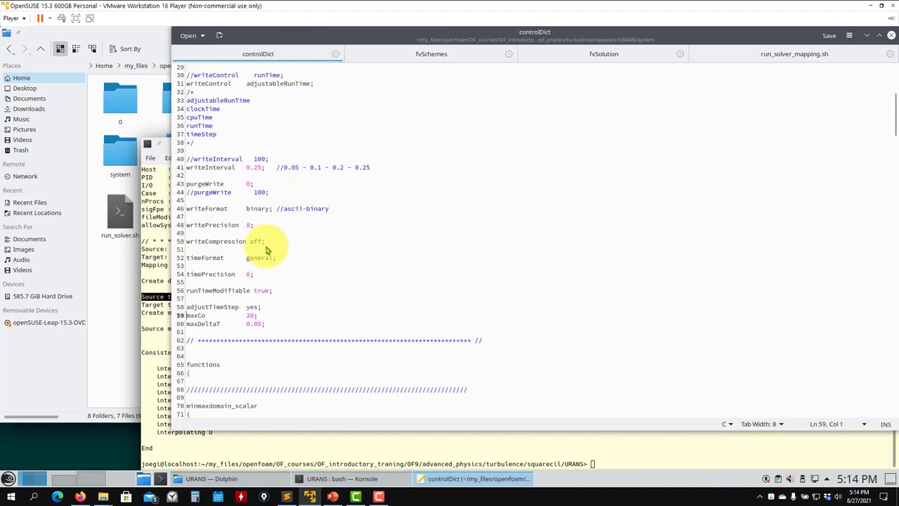
{"action": "left_click", "coordinate": [258, 210]}
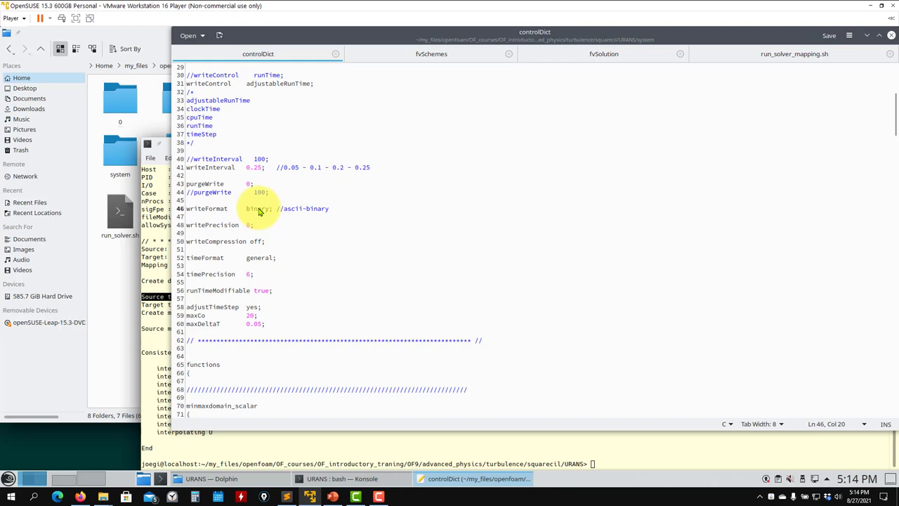
{"action": "left_click", "coordinate": [402, 458]}
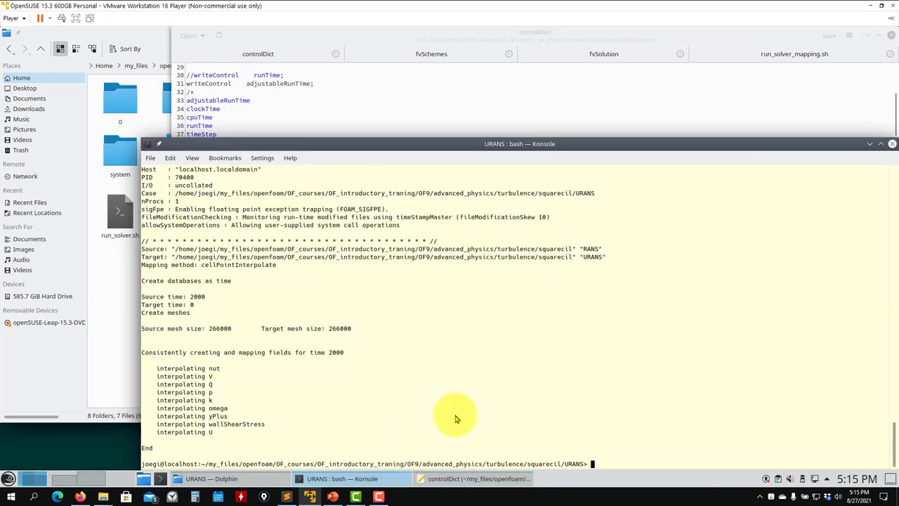
List the URANS case directory and open the case in ParaView by running paraFoam
{"action": "type", "text": "ls"}
{"action": "key", "text": "Return"}
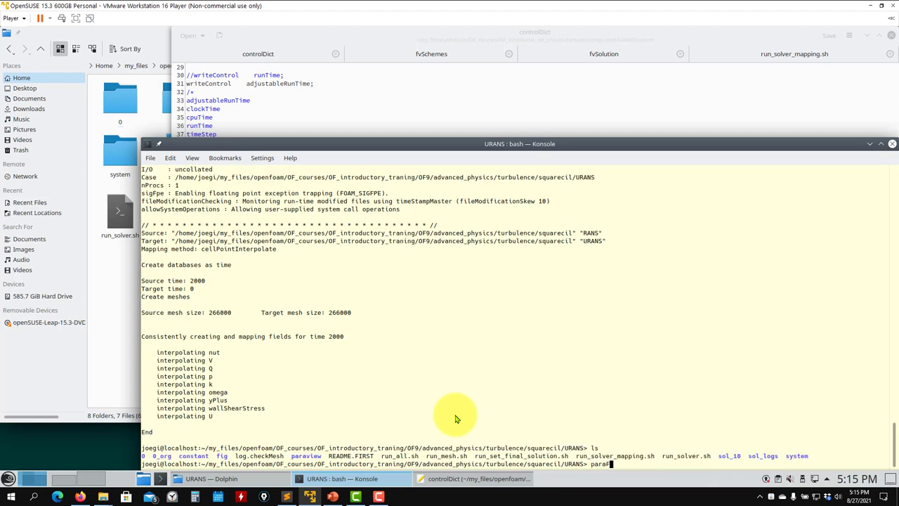
{"action": "type", "text": "paraFoam"}
{"action": "key", "text": "Return"}
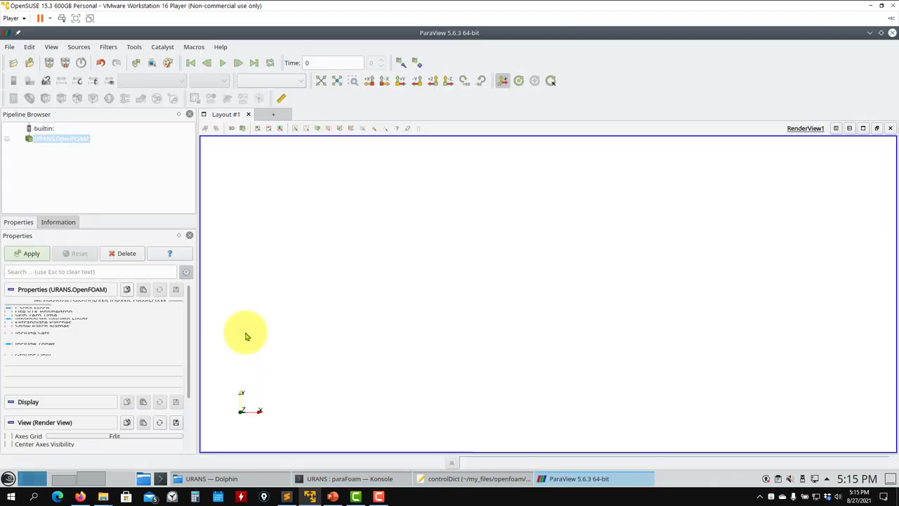
Load the case data, color the mapped solution by U, inspect the flow field from a rotated view, and close ParaView
{"action": "left_click", "coordinate": [176, 81]}
{"action": "left_click", "coordinate": [149, 107]}
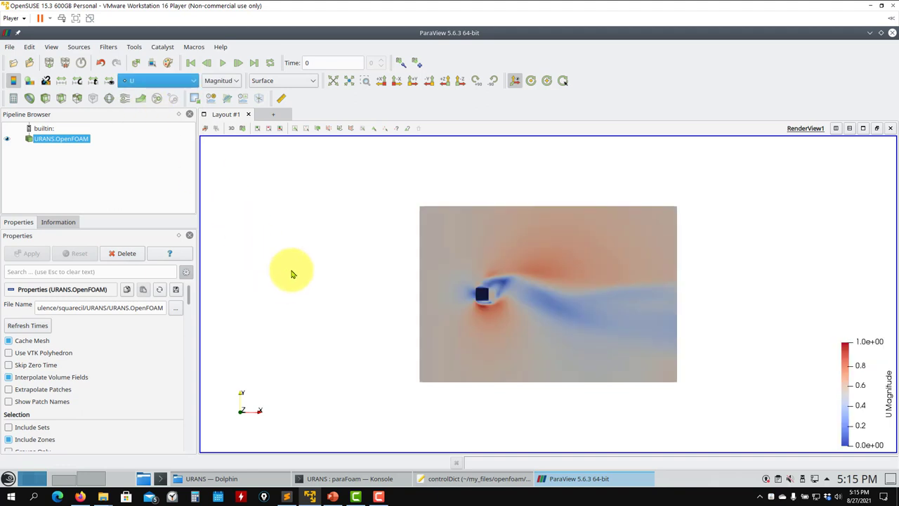
{"action": "left_click_drag", "start_coordinate": [293, 273], "coordinate": [327, 253]}
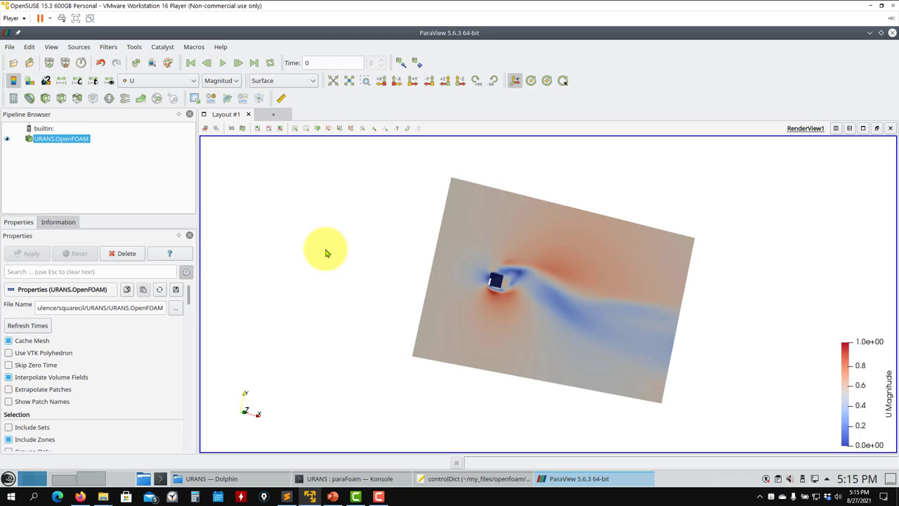
{"action": "left_click", "coordinate": [893, 33]}
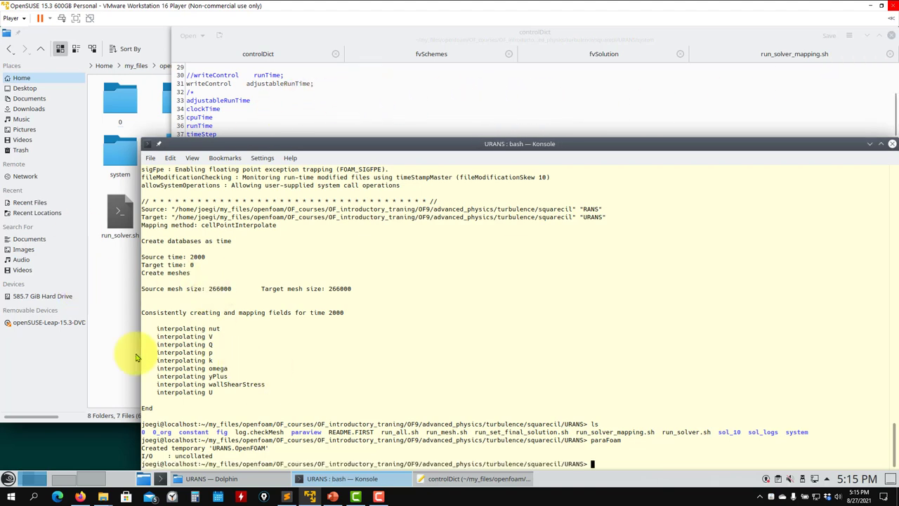
Run the run_solver.sh script from the URANS case directory in the terminal
{"action": "left_click", "coordinate": [100, 345]}
{"action": "left_click", "coordinate": [671, 360]}
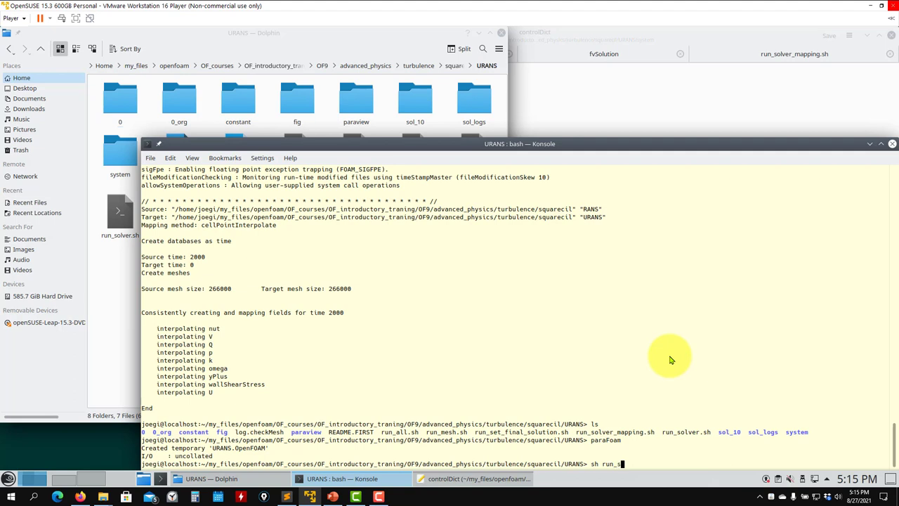
{"action": "type", "text": "sh run_solver"}
{"action": "key", "text": "Return"}
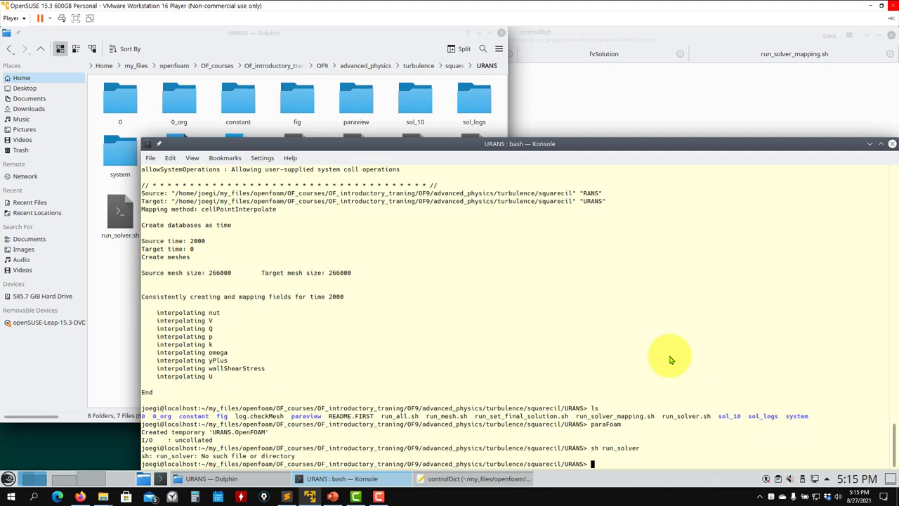
{"action": "type", "text": "."}
{"action": "key", "text": "Tab"}
{"action": "key", "text": "Tab"}
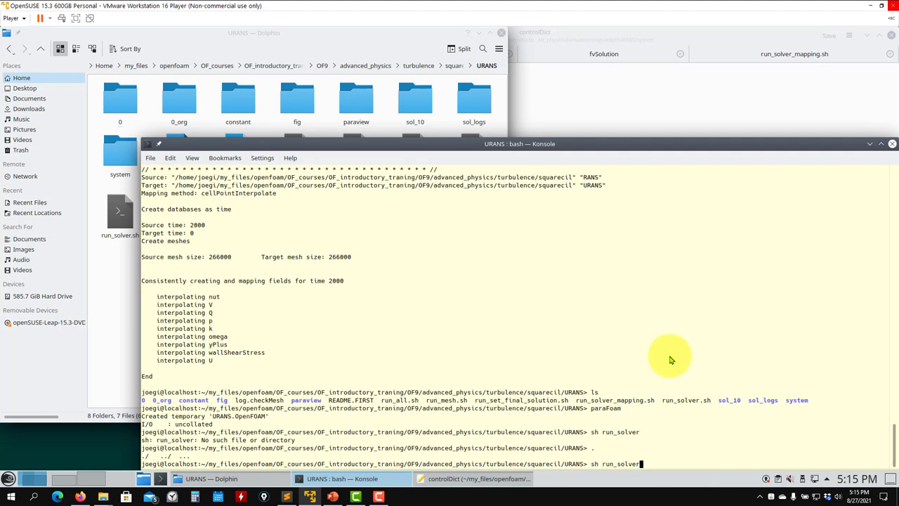
{"action": "key", "text": "Return"}
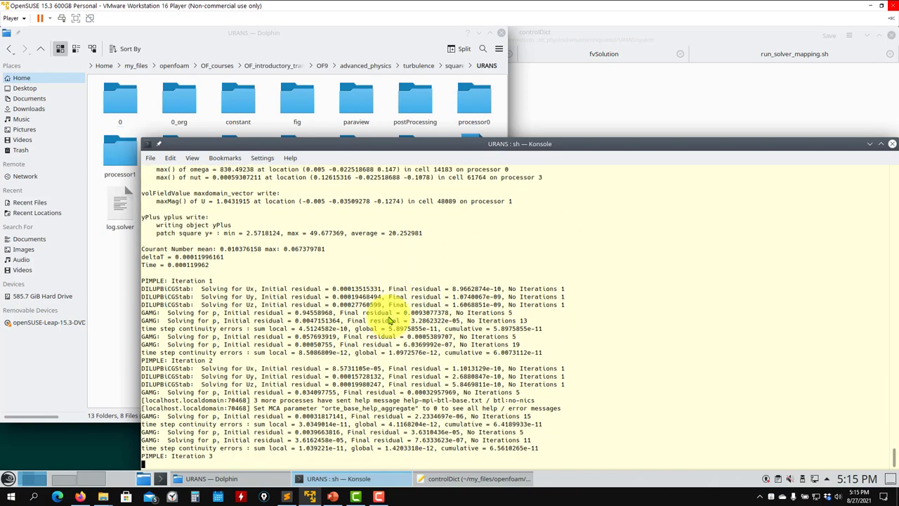
Examine the y+ values reported for the square patch in the solver output
{"action": "scroll", "coordinate": [400, 315], "scroll_direction": "up", "scroll_amount": 3}
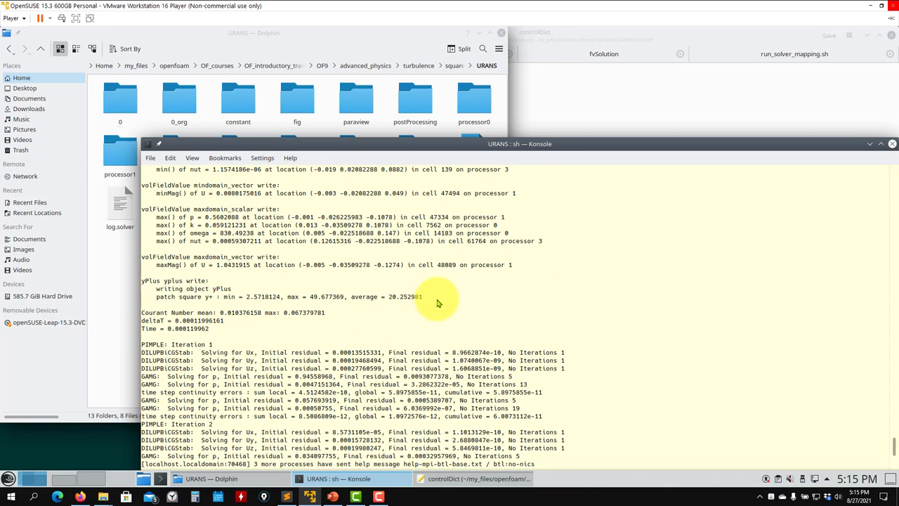
{"action": "left_click_drag", "start_coordinate": [437, 298], "coordinate": [164, 301]}
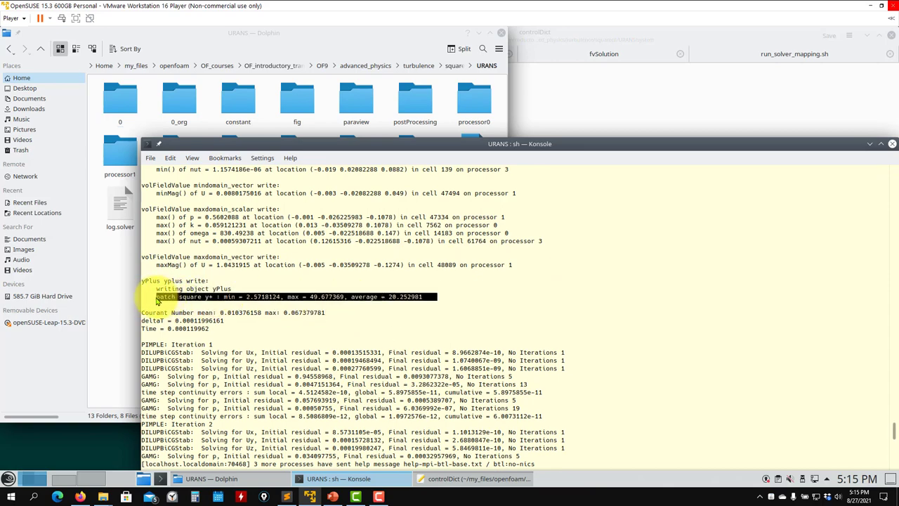
{"action": "scroll", "coordinate": [158, 300], "scroll_direction": "down", "scroll_amount": 15}
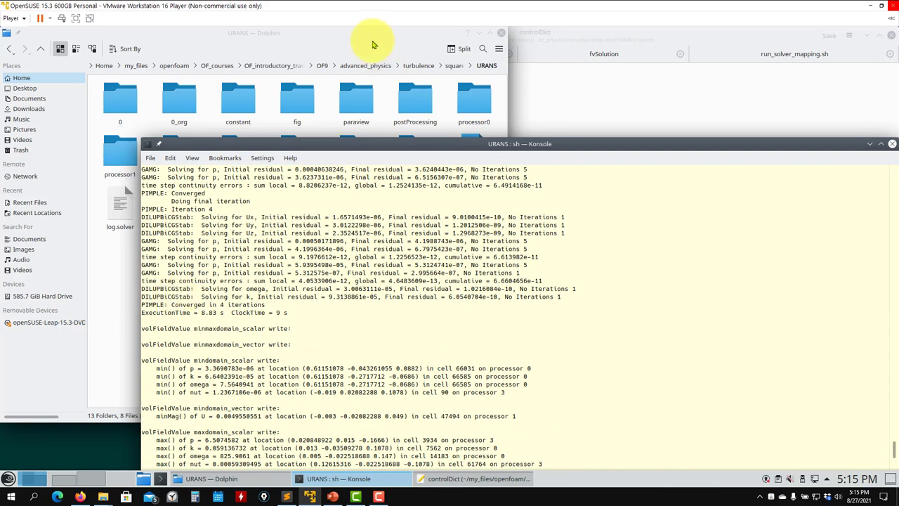
Open yPlus.dat from the case's postProcessing/yplus/0 folder and examine the values logged for the square patch
{"action": "left_click", "coordinate": [374, 45]}
{"action": "left_click", "coordinate": [414, 105]}
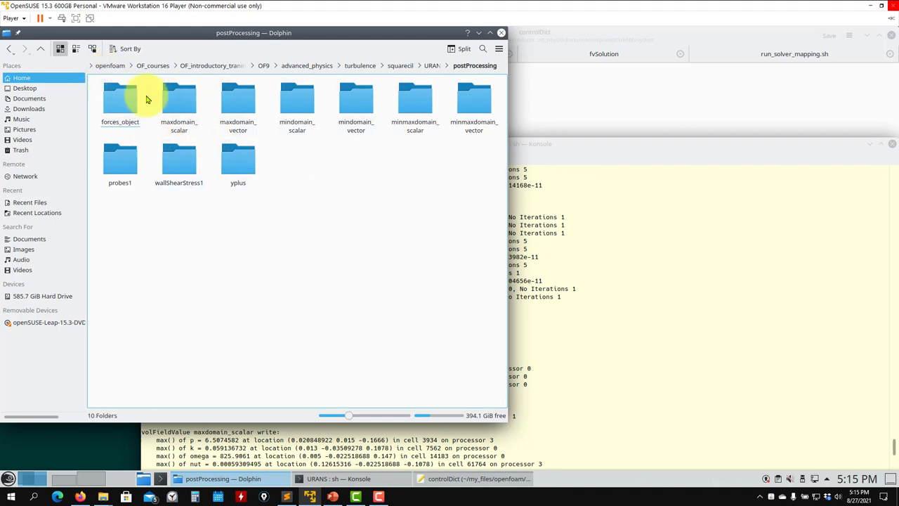
{"action": "left_click", "coordinate": [222, 173]}
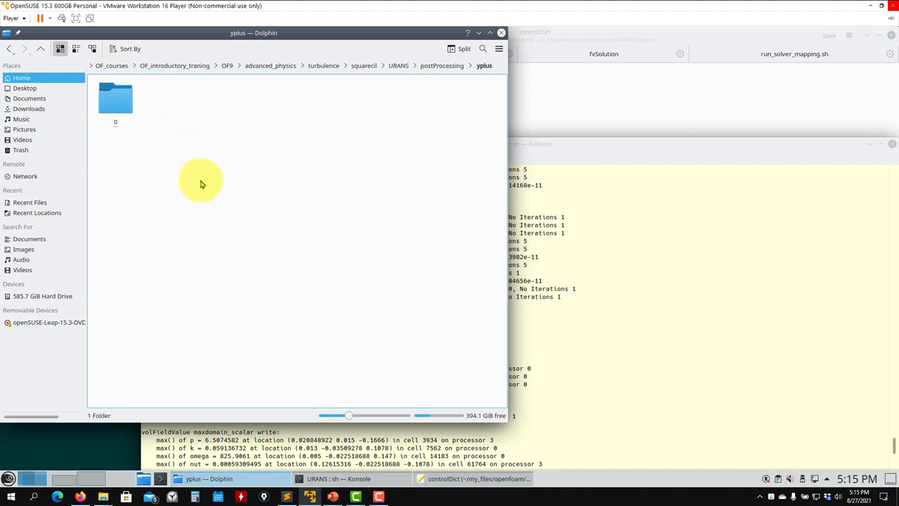
{"action": "left_click", "coordinate": [111, 91]}
{"action": "left_click_drag", "start_coordinate": [116, 102], "coordinate": [604, 106]}
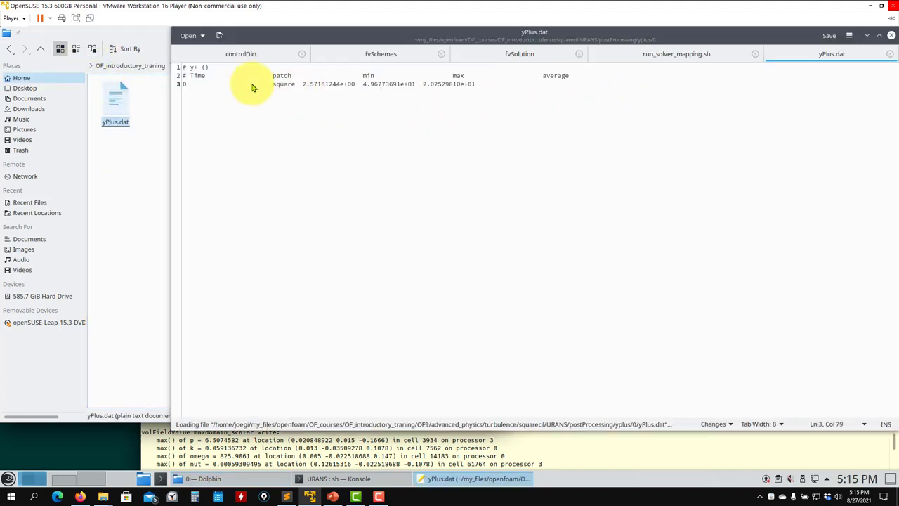
{"action": "left_click_drag", "start_coordinate": [481, 84], "coordinate": [281, 86]}
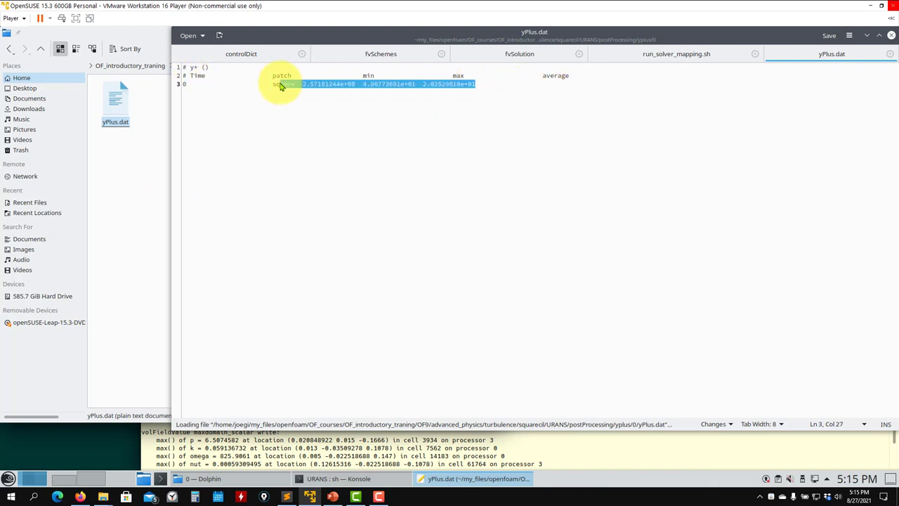
Examine the writeInterval entry in controlDict
{"action": "left_click", "coordinate": [260, 55]}
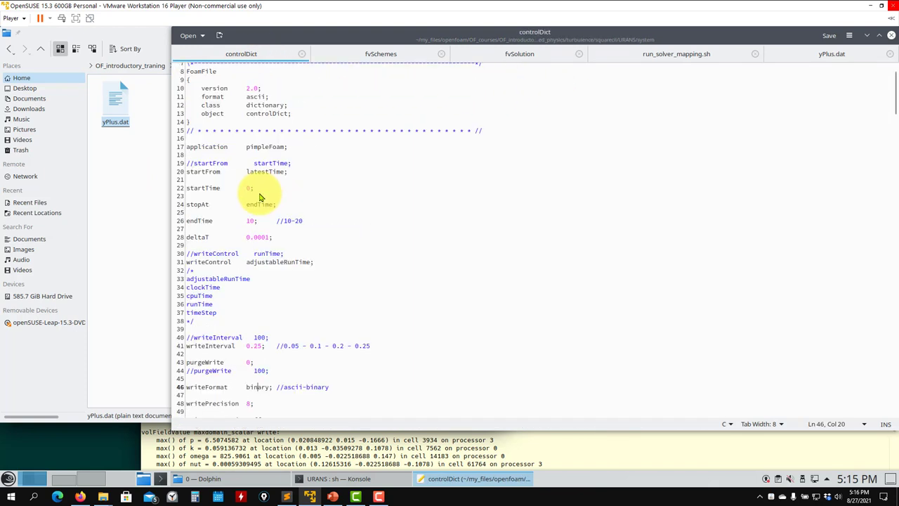
{"action": "scroll", "coordinate": [261, 351], "scroll_direction": "down", "scroll_amount": 3}
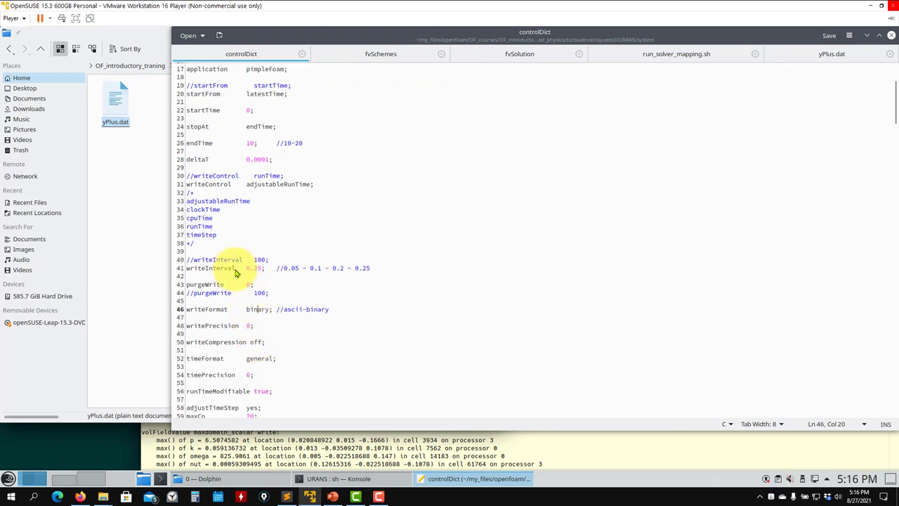
{"action": "left_click_drag", "start_coordinate": [265, 268], "coordinate": [186, 268]}
Close yPlus.dat in the text editor and return to the yplus folder in the file manager
{"action": "left_click", "coordinate": [788, 58]}
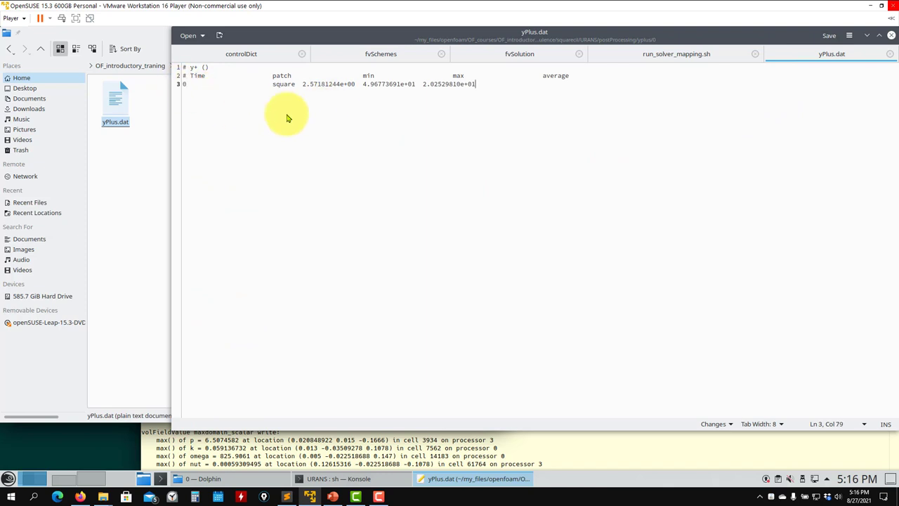
{"action": "left_click", "coordinate": [136, 232]}
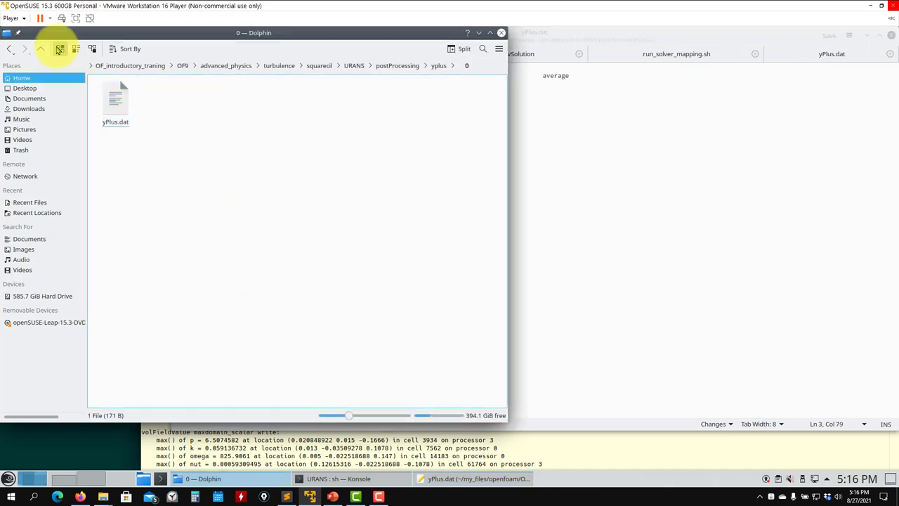
{"action": "left_click", "coordinate": [870, 67]}
{"action": "key", "text": "ctrl+w"}
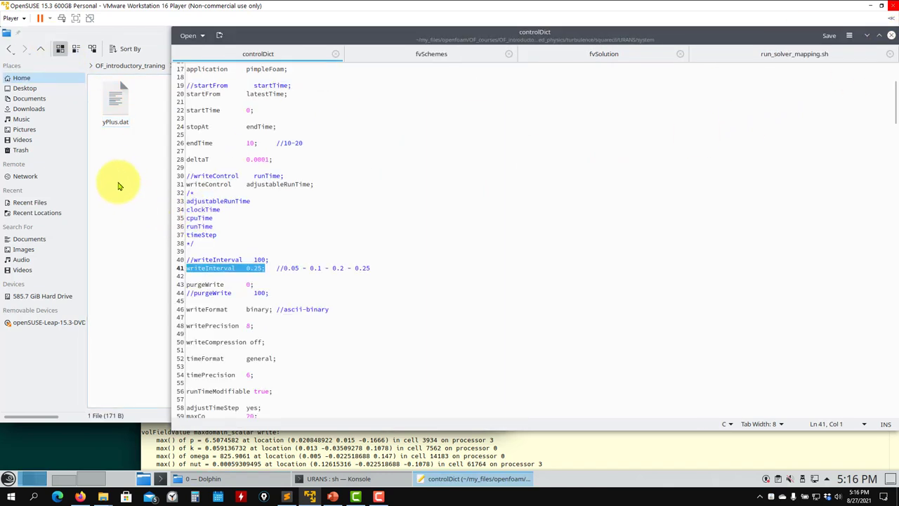
{"action": "left_click", "coordinate": [120, 185]}
{"action": "left_click", "coordinate": [40, 48]}
Check the running solver's output in the terminal alongside the time settings in controlDict
{"action": "left_click", "coordinate": [553, 453]}
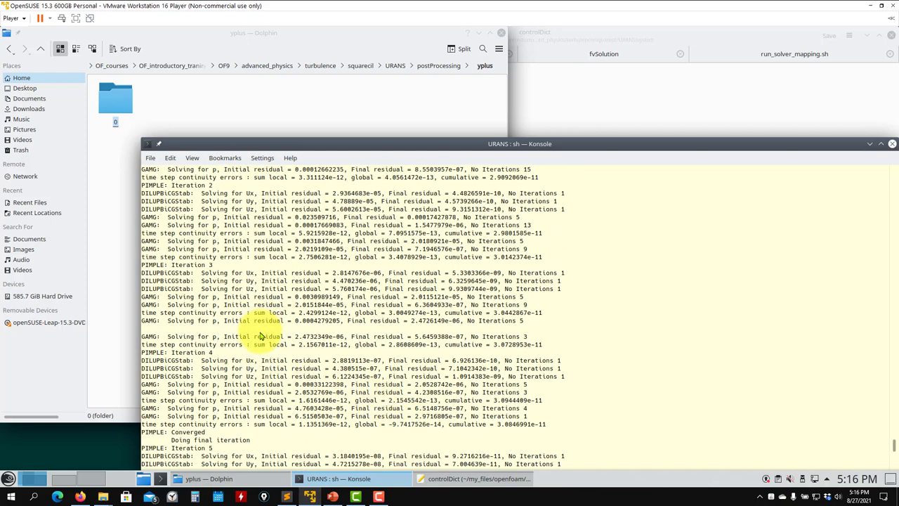
{"action": "left_click", "coordinate": [600, 93]}
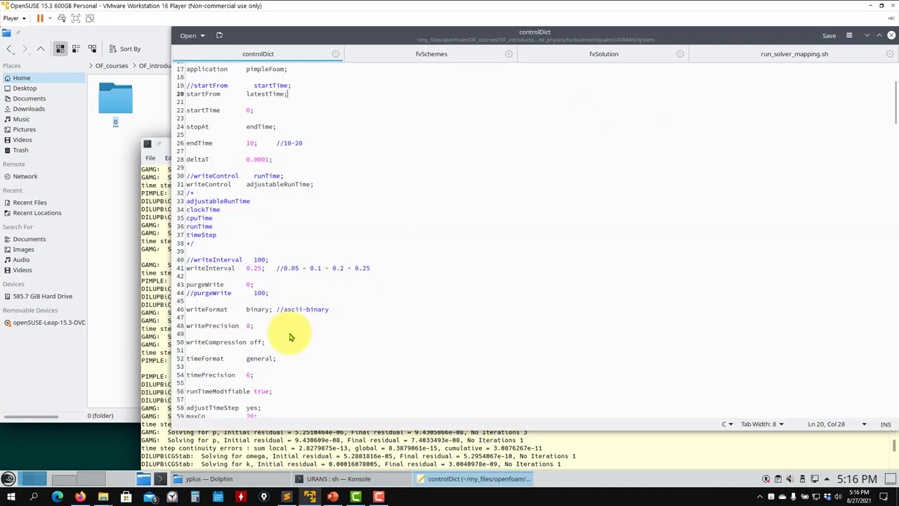
{"action": "left_click", "coordinate": [224, 444]}
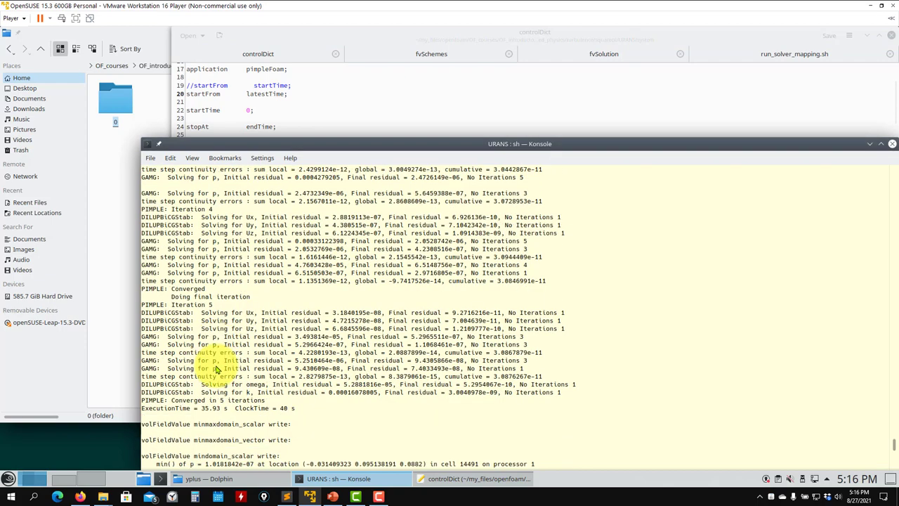
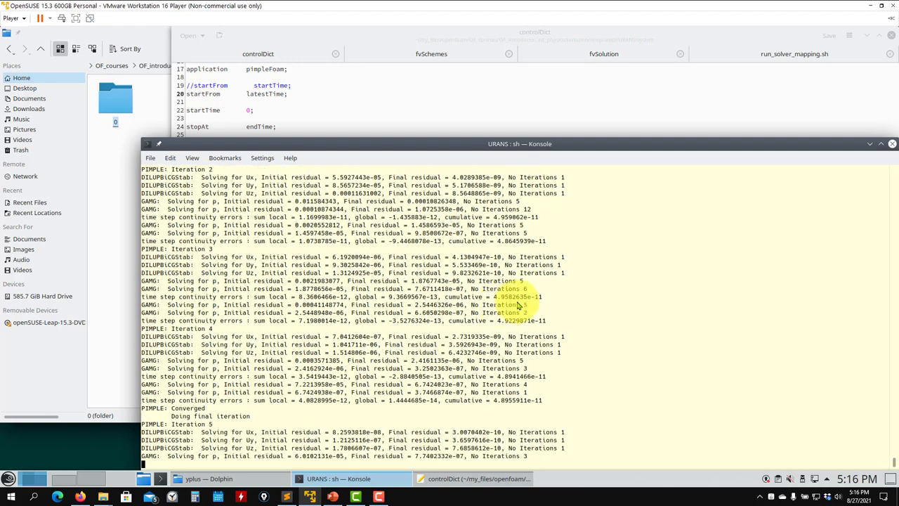
Open a new terminal tab in the URANS case directory and list its contents
{"action": "left_click", "coordinate": [150, 157]}
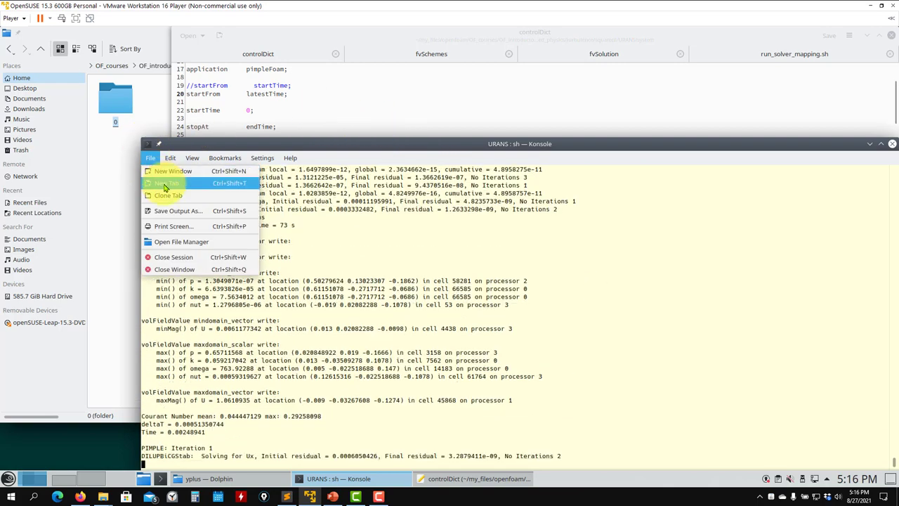
{"action": "left_click", "coordinate": [176, 181]}
{"action": "type", "text": "ls"}
{"action": "key", "text": "Return"}
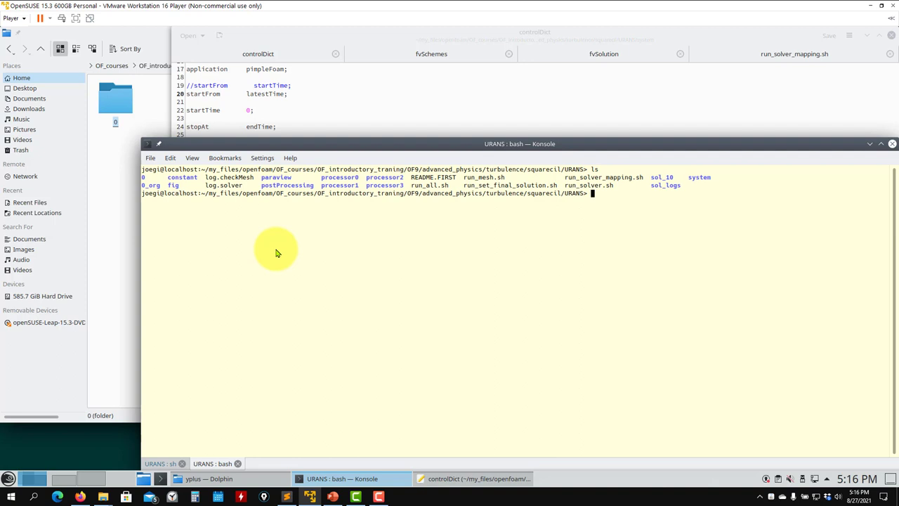
Run run_set_final_solution.sh, then recursively copy sol_10 to 10 and load the OpenFOAM environment with of9
{"action": "double_click", "coordinate": [486, 185]}
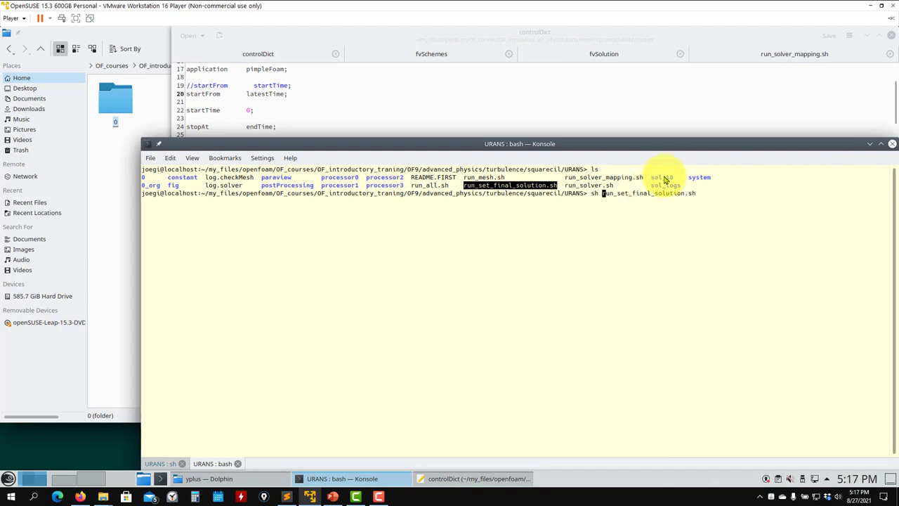
{"action": "key", "text": "Return"}
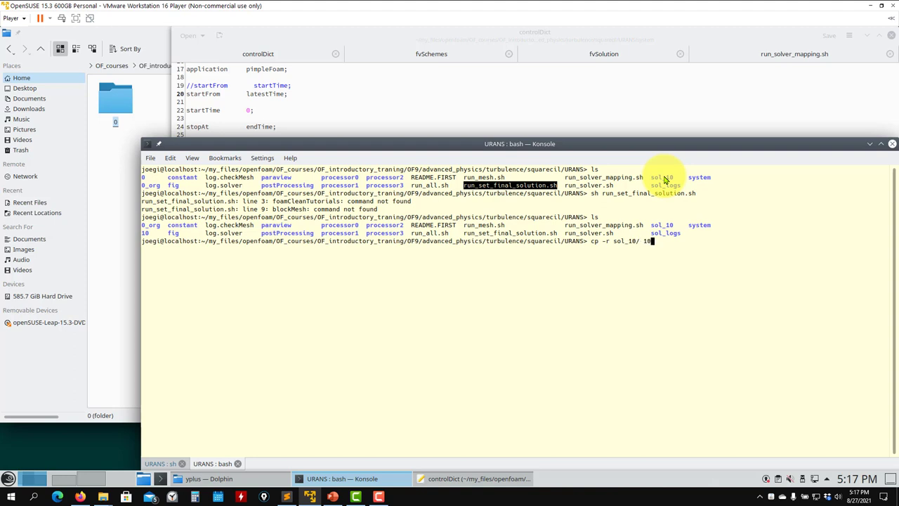
{"action": "key", "text": "Return"}
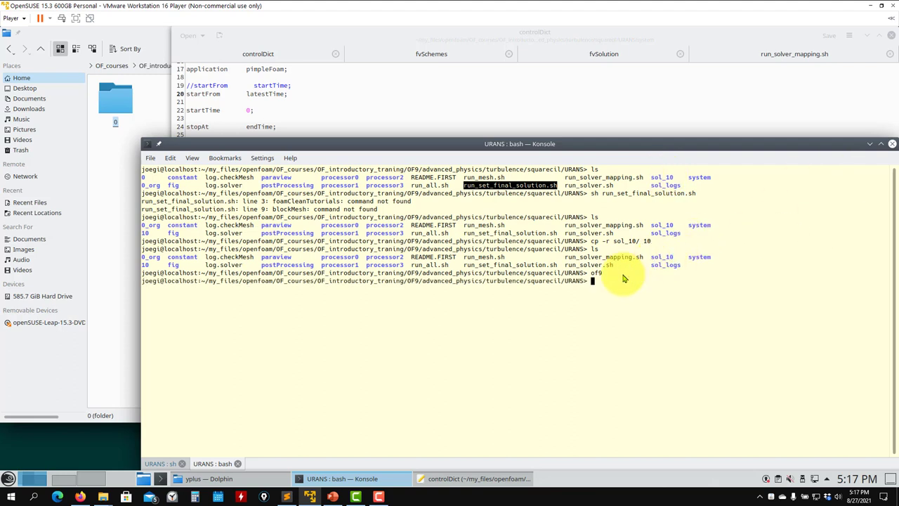
Browse from the yplus folder to the URANS case's paraview folder to view the saved .pvsm state files
{"action": "left_click", "coordinate": [124, 194]}
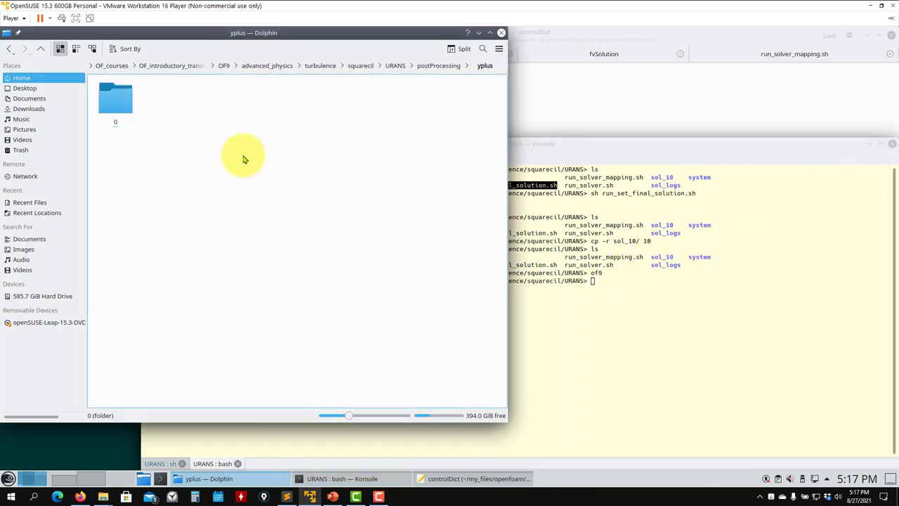
{"action": "left_click", "coordinate": [440, 66]}
{"action": "left_click", "coordinate": [404, 66]}
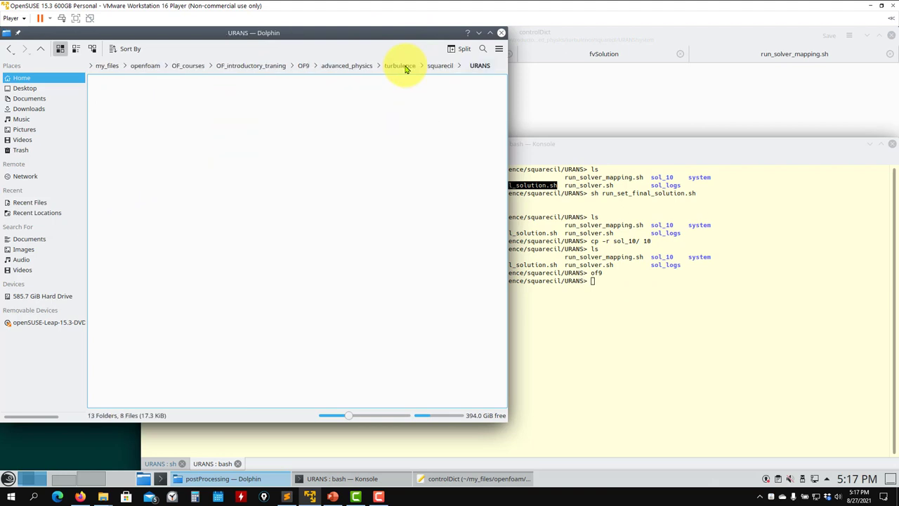
{"action": "left_click", "coordinate": [361, 102]}
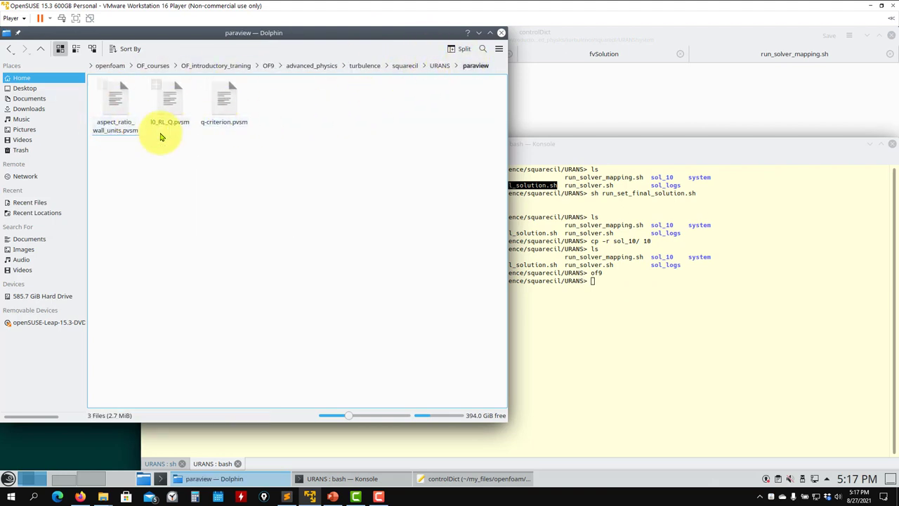
Launch paraFoam from the URANS case terminal and delete the URANS.OpenFOAM reader from the pipeline
{"action": "left_click", "coordinate": [661, 327]}
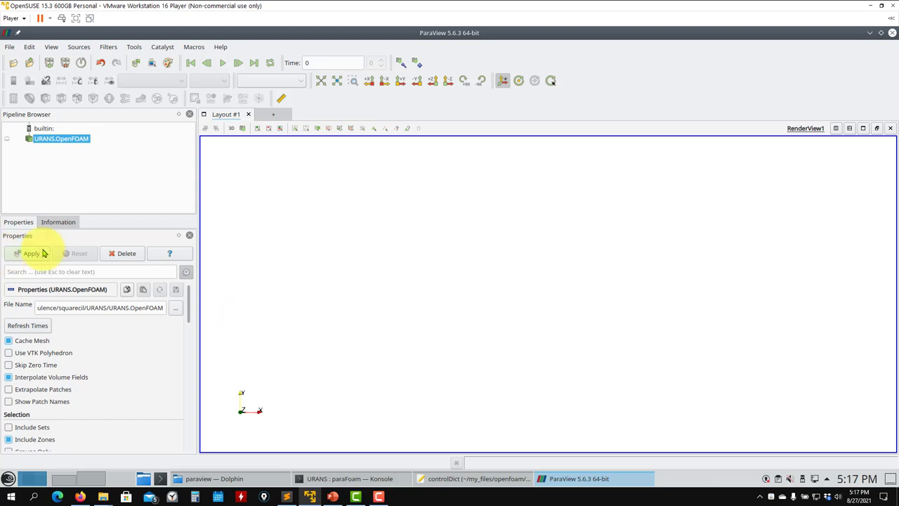
{"action": "left_click", "coordinate": [115, 253]}
{"action": "left_click", "coordinate": [9, 47]}
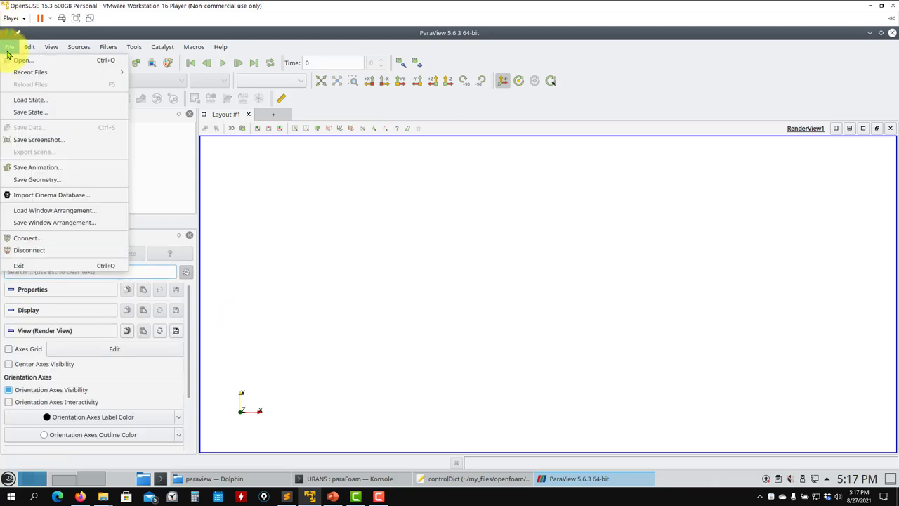
{"action": "left_click", "coordinate": [30, 112]}
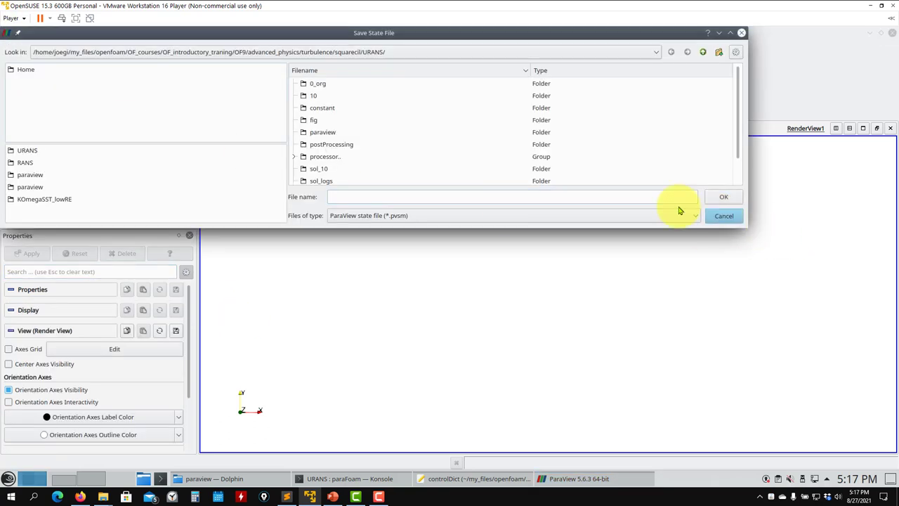
{"action": "left_click", "coordinate": [723, 215]}
Open the state file q-criterion.pvsm from the case's paraview folder for loading
{"action": "left_click", "coordinate": [9, 48]}
{"action": "left_click", "coordinate": [30, 98]}
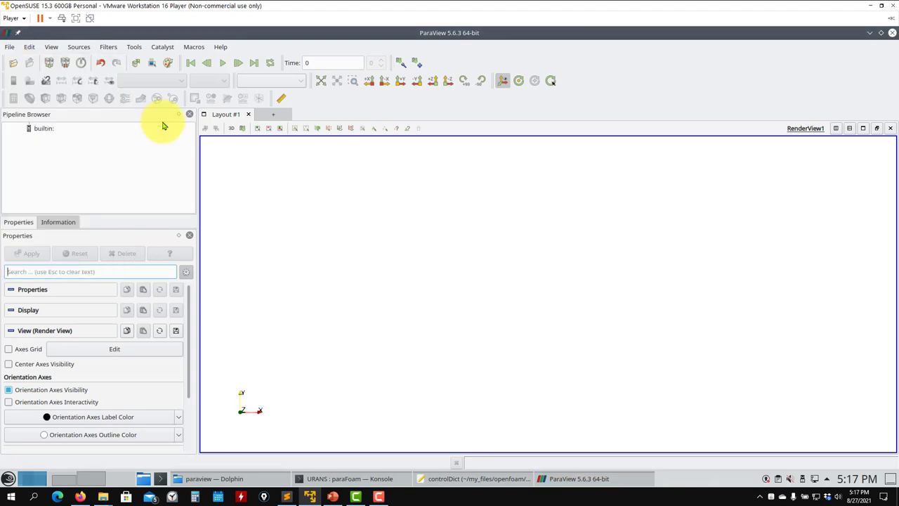
{"action": "double_click", "coordinate": [325, 133]}
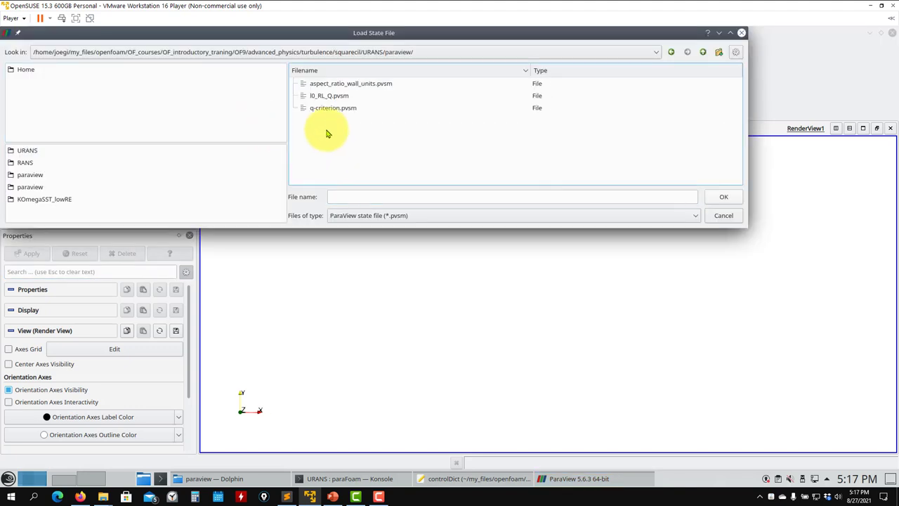
{"action": "left_click", "coordinate": [335, 109]}
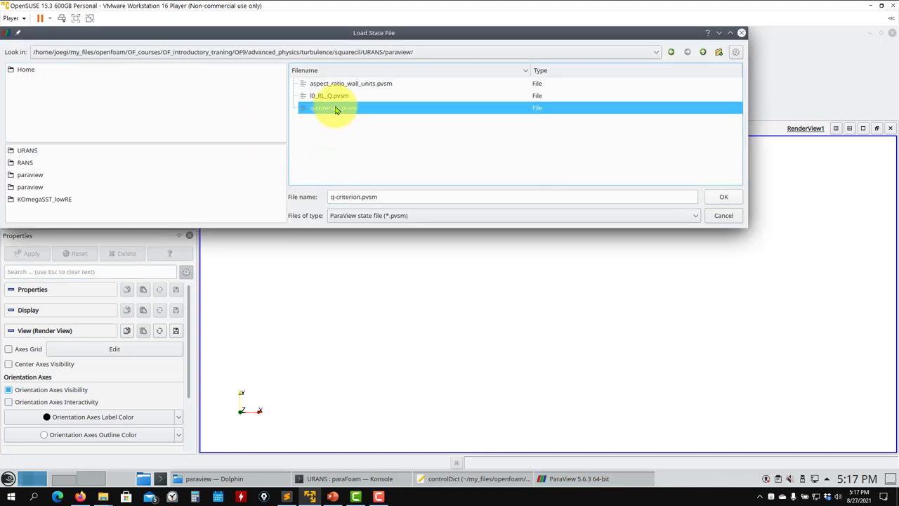
{"action": "left_click", "coordinate": [724, 197]}
Set the load state option to Choose File Names, enter ./URANS.OpenFOAM as the reader's file, and load the state
{"action": "left_click", "coordinate": [537, 156]}
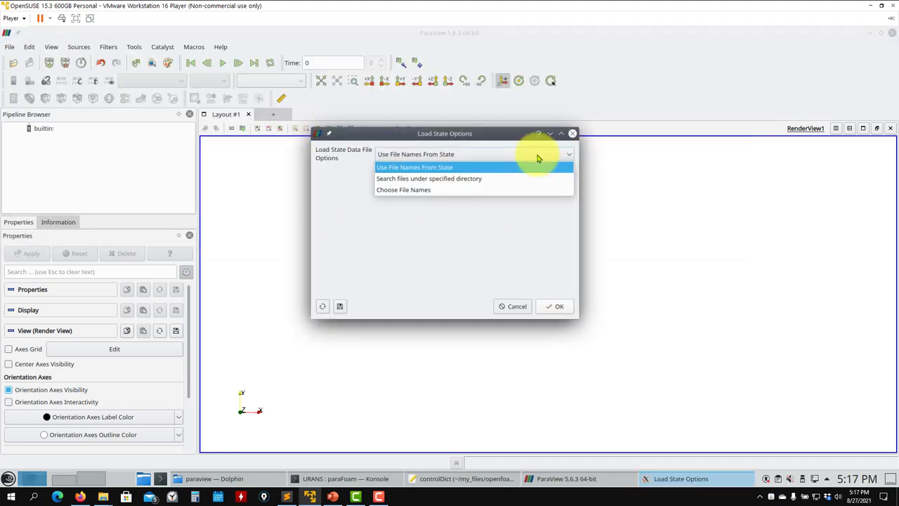
{"action": "left_click", "coordinate": [427, 190]}
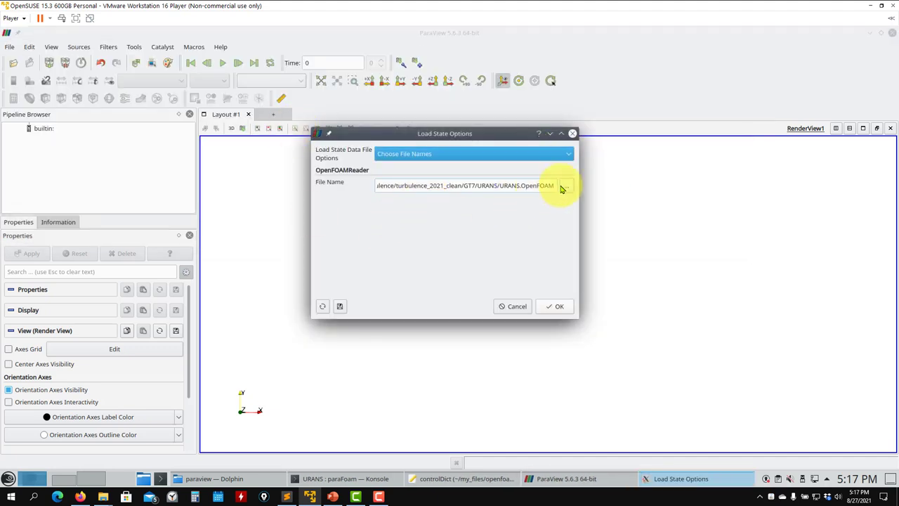
{"action": "triple_click", "coordinate": [496, 188]}
{"action": "type", "text": "./URANS.OpenFOAM"}
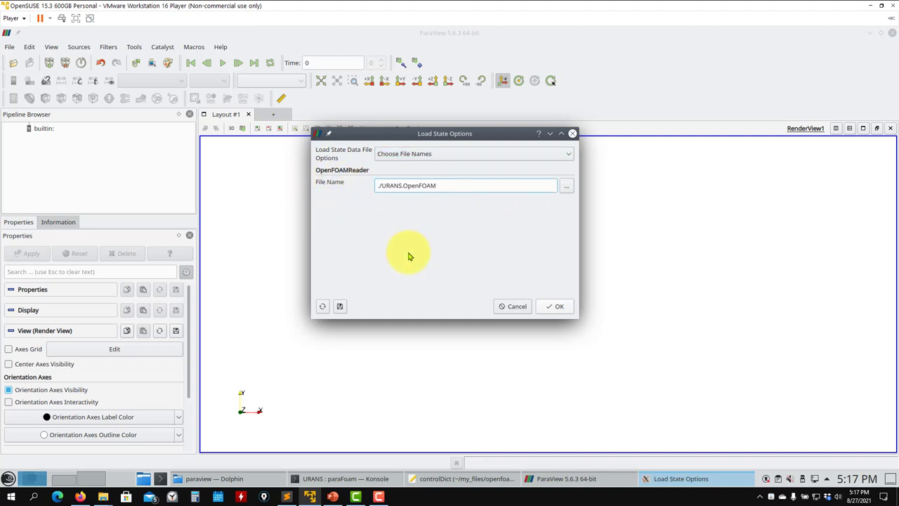
{"action": "left_click", "coordinate": [556, 306]}
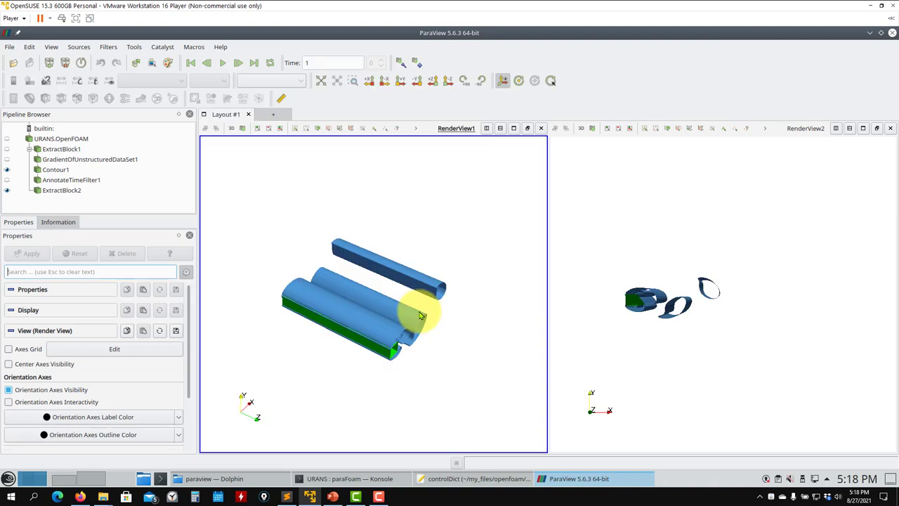
Save the current state over the existing q-criterion.pvsm in the paraview folder
{"action": "left_click", "coordinate": [9, 47]}
{"action": "left_click", "coordinate": [28, 97]}
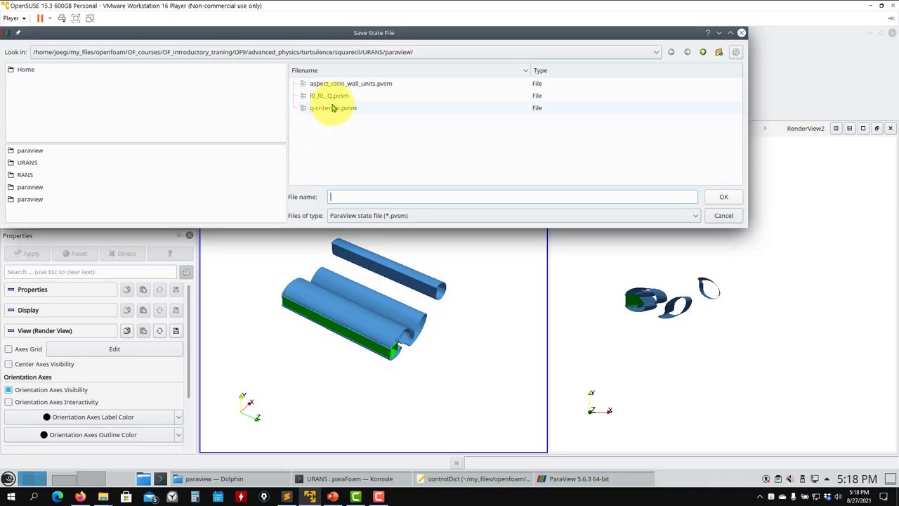
{"action": "left_click", "coordinate": [332, 107]}
{"action": "left_click", "coordinate": [719, 197]}
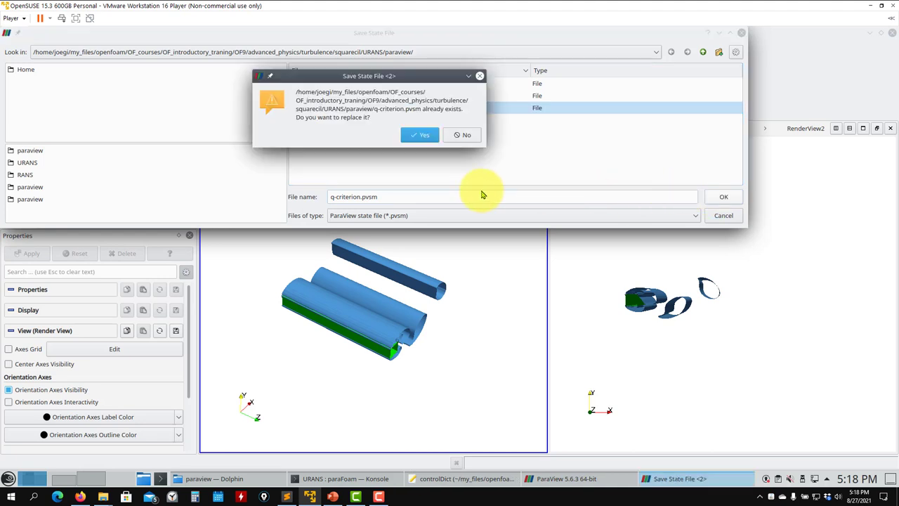
{"action": "left_click", "coordinate": [425, 136]}
Set the Q-criterion isosurface value of Contour1 to 1 and apply it
{"action": "scroll", "coordinate": [418, 253], "scroll_direction": "up", "scroll_amount": 3}
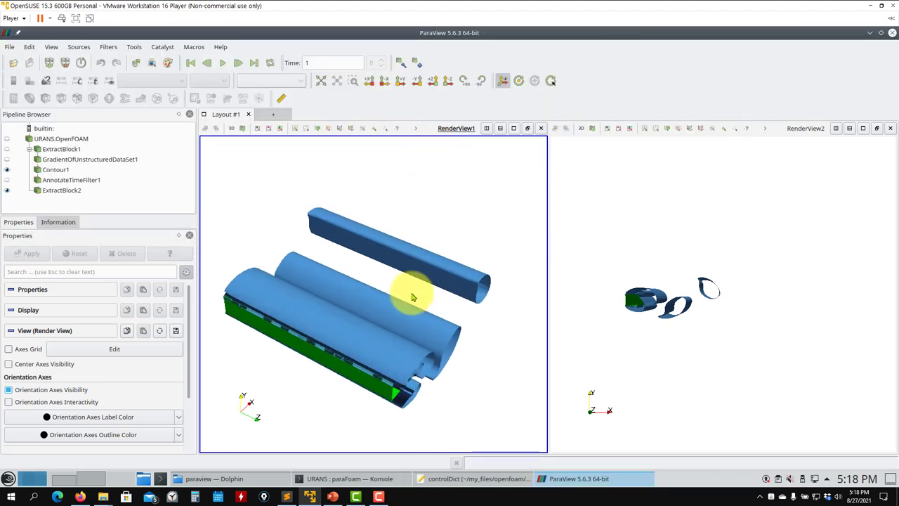
{"action": "left_click_drag", "start_coordinate": [436, 339], "coordinate": [381, 302]}
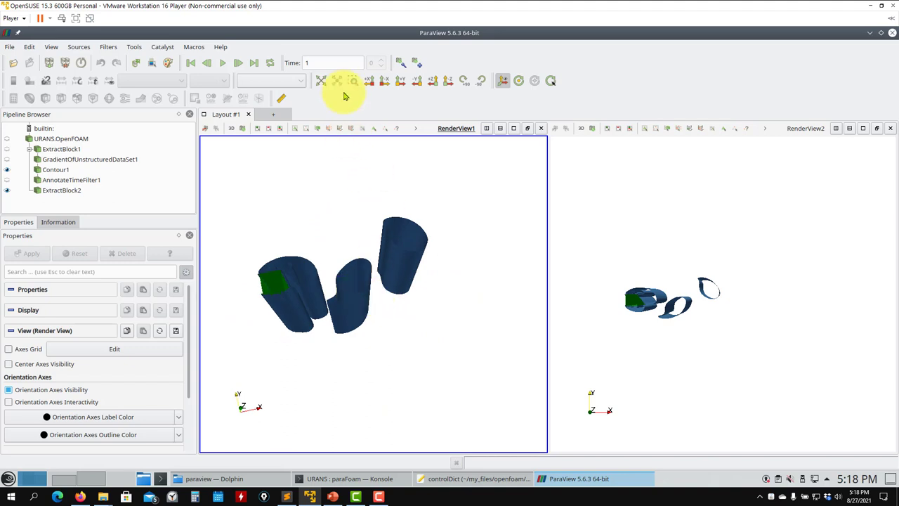
{"action": "left_click_drag", "start_coordinate": [323, 254], "coordinate": [391, 330]}
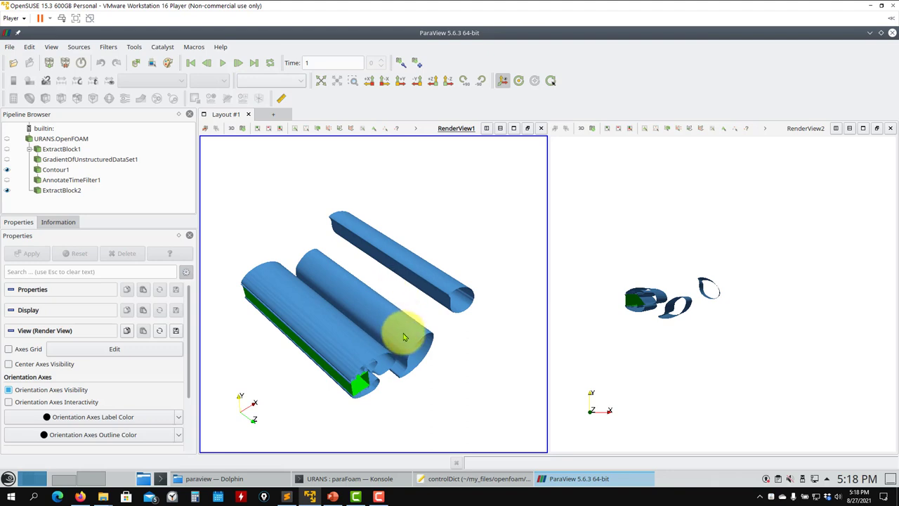
{"action": "left_click", "coordinate": [62, 172]}
{"action": "double_click", "coordinate": [36, 420]}
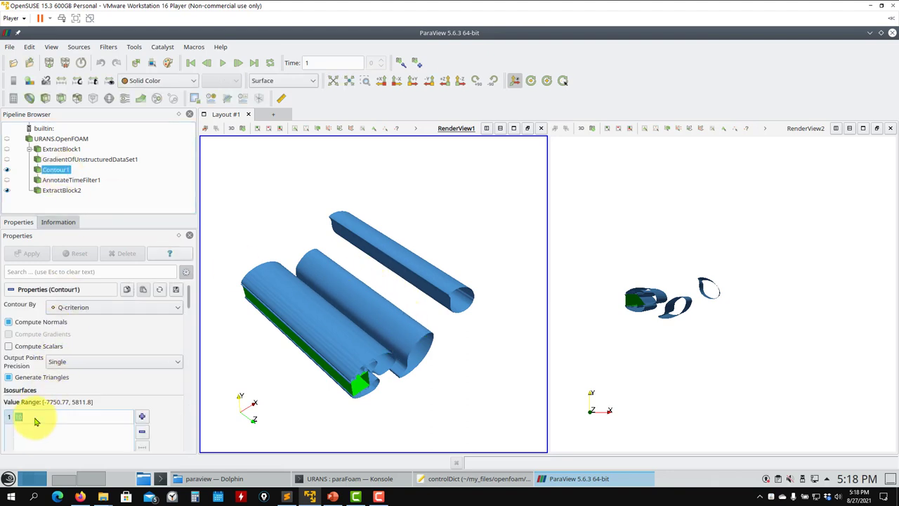
{"action": "type", "text": "1"}
{"action": "key", "text": "Return"}
{"action": "left_click", "coordinate": [27, 254]}
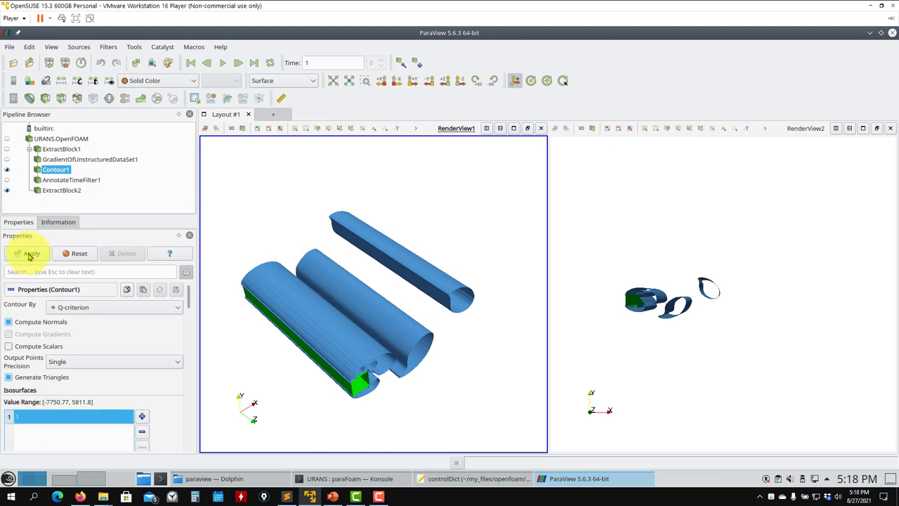
Compare the Q-criterion vortices with the square cylinder URANS animation on the PowerPoint slide and return to ParaView
{"action": "left_click_drag", "start_coordinate": [428, 289], "coordinate": [432, 265]}
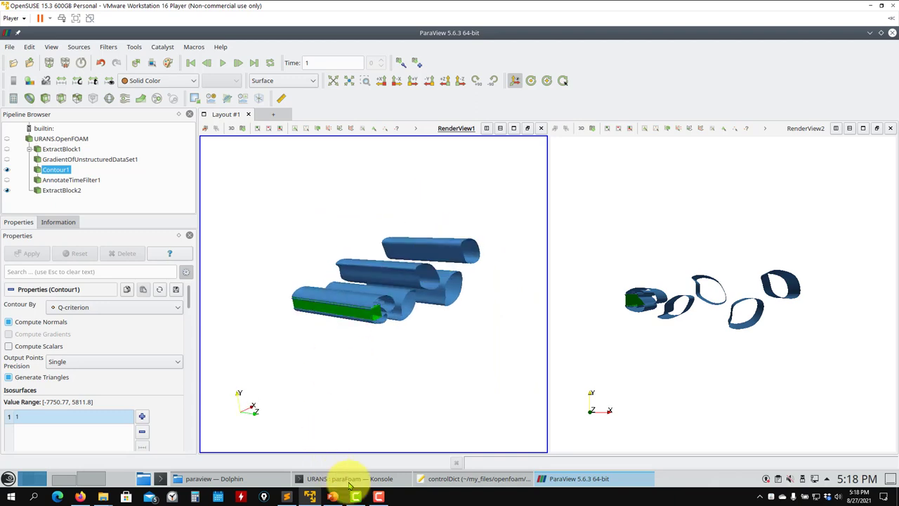
{"action": "left_click", "coordinate": [332, 496]}
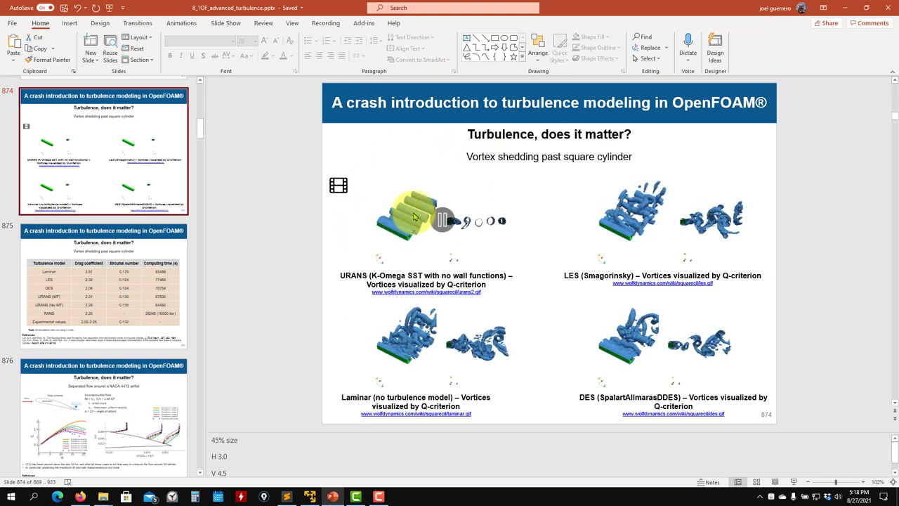
{"action": "left_click", "coordinate": [845, 8]}
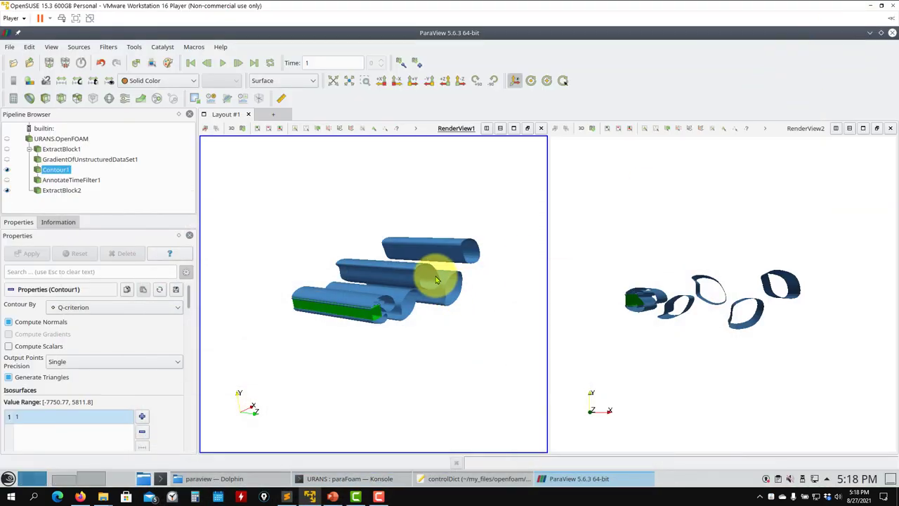
{"action": "left_click_drag", "start_coordinate": [438, 271], "coordinate": [445, 317]}
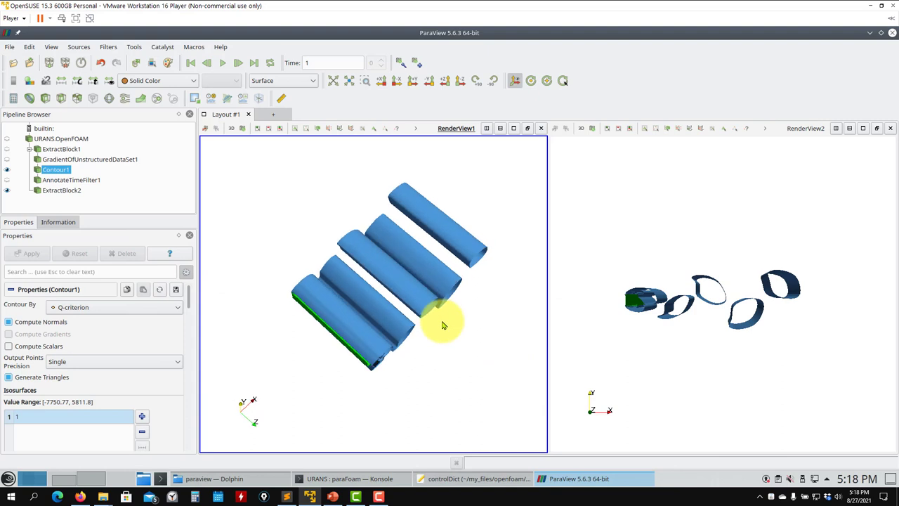
Color the square cylinder surface ExtractBlock2 by the yPlus point field and hide Contour1
{"action": "left_click", "coordinate": [8, 170]}
{"action": "left_click", "coordinate": [7, 170]}
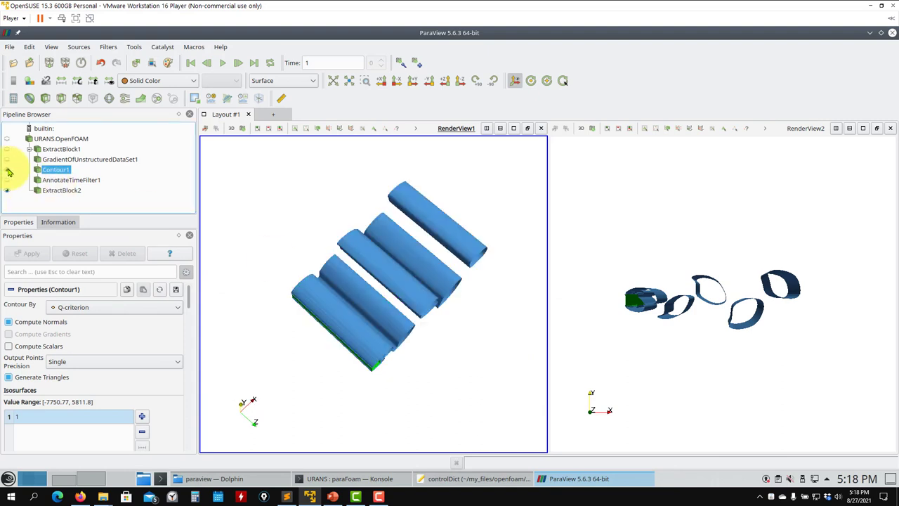
{"action": "left_click", "coordinate": [61, 191]}
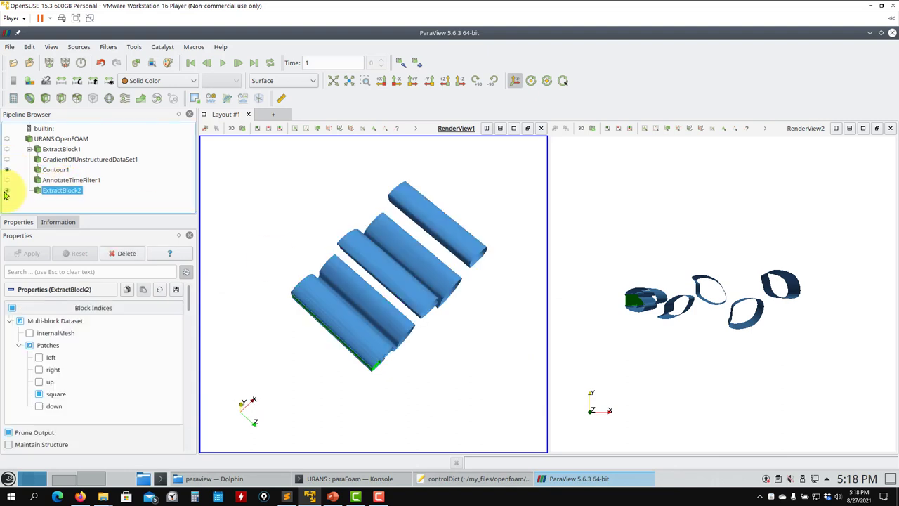
{"action": "left_click_drag", "start_coordinate": [341, 287], "coordinate": [326, 243]}
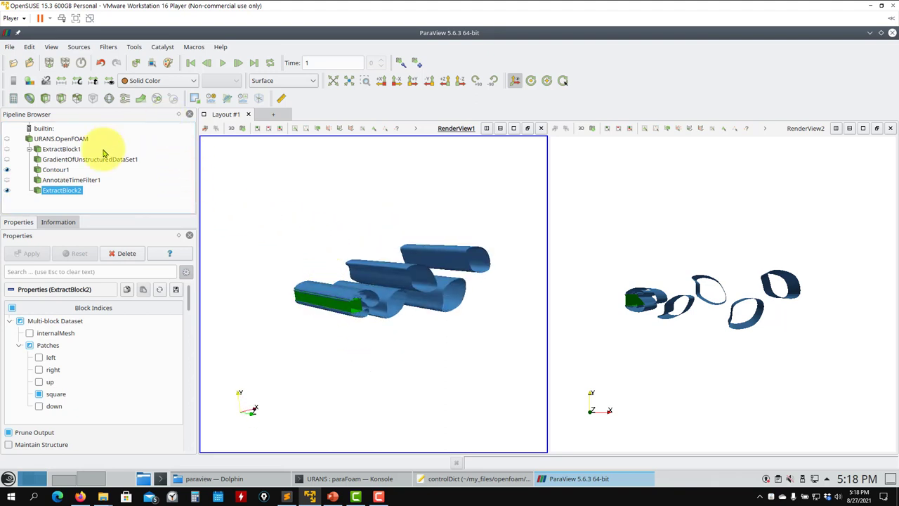
{"action": "left_click", "coordinate": [167, 81]}
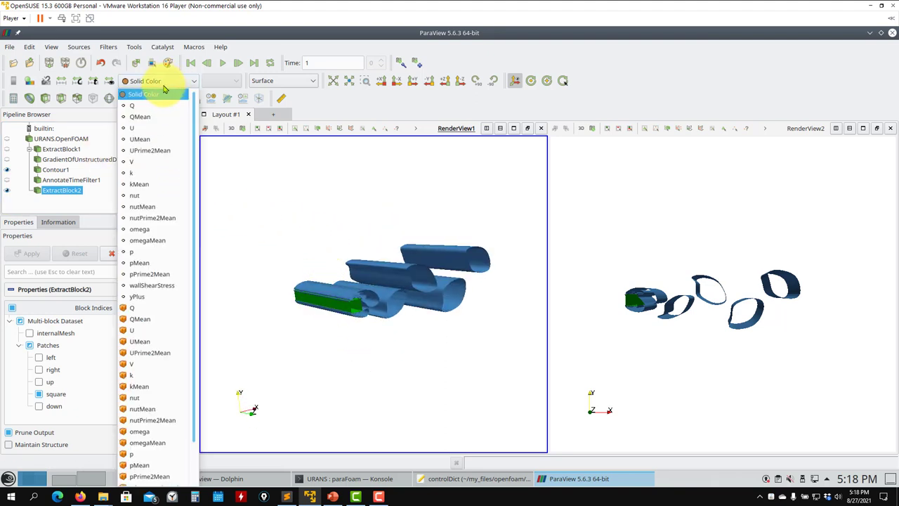
{"action": "left_click", "coordinate": [144, 297]}
{"action": "left_click", "coordinate": [7, 169]}
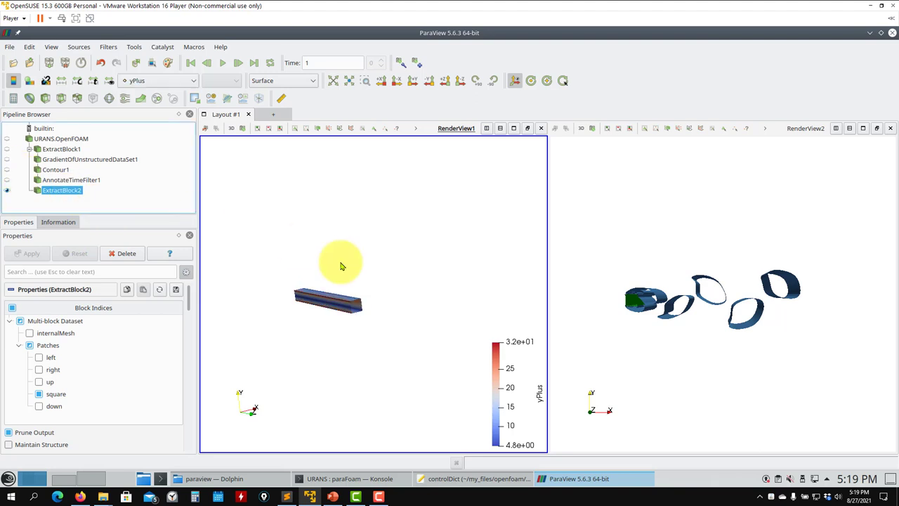
Examine the yPlus distribution on all faces of the square cylinder against the color scale
{"action": "left_click_drag", "start_coordinate": [342, 260], "coordinate": [318, 149]}
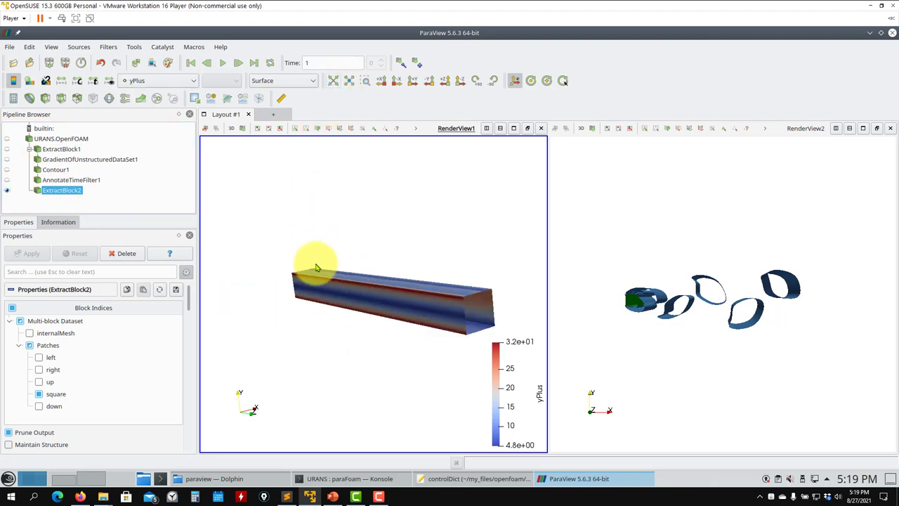
{"action": "left_click_drag", "start_coordinate": [311, 257], "coordinate": [379, 298]}
{"action": "left_click_drag", "start_coordinate": [409, 331], "coordinate": [500, 328]}
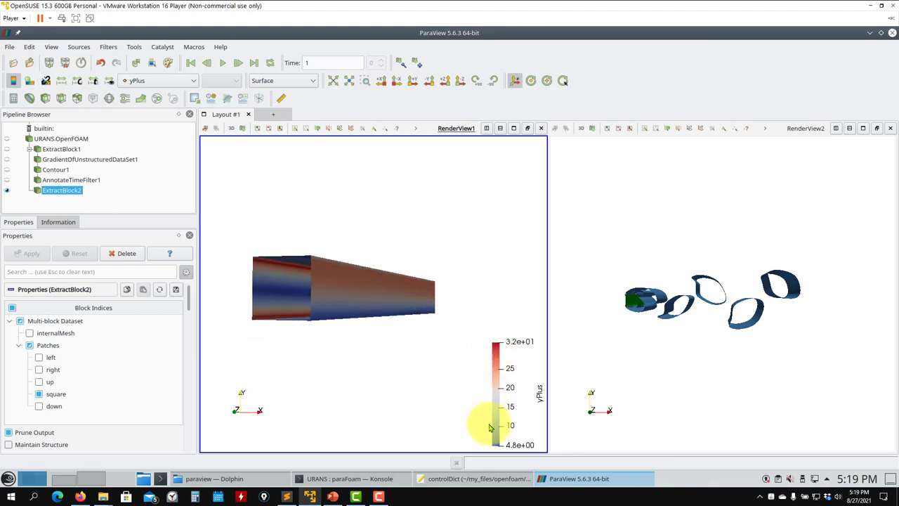
{"action": "left_click_drag", "start_coordinate": [426, 407], "coordinate": [512, 365]}
{"action": "left_click_drag", "start_coordinate": [401, 358], "coordinate": [380, 348]}
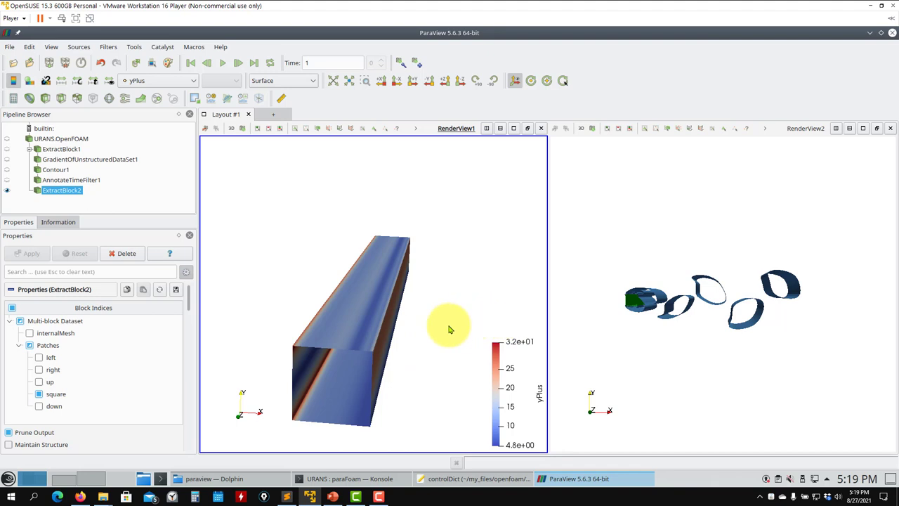
{"action": "left_click_drag", "start_coordinate": [397, 324], "coordinate": [355, 330]}
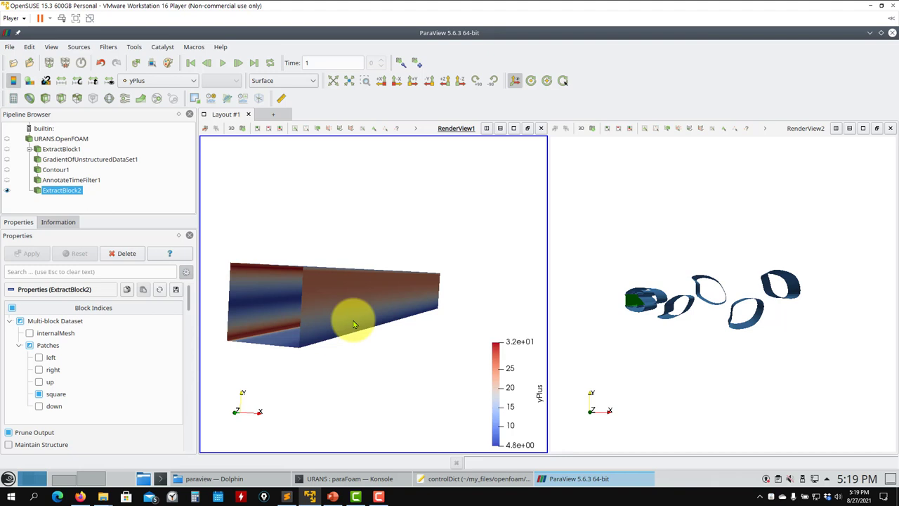
{"action": "left_click_drag", "start_coordinate": [401, 321], "coordinate": [452, 277]}
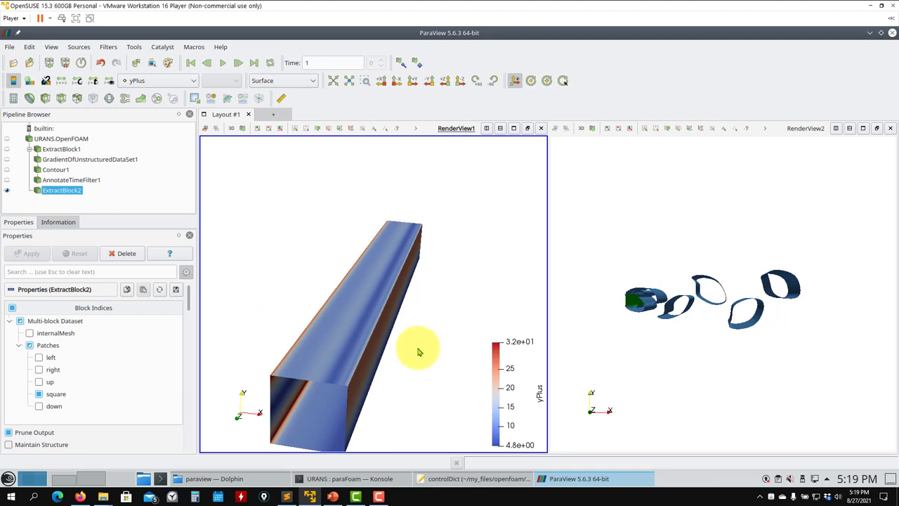
{"action": "left_click_drag", "start_coordinate": [417, 351], "coordinate": [434, 302]}
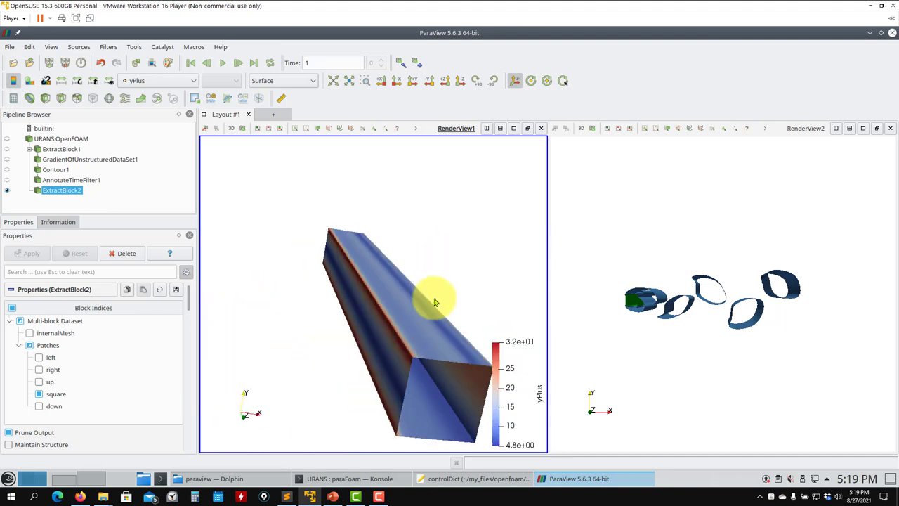
Close ParaView, clear the terminal tab that ran the solver, and list the URANS case directory
{"action": "left_click", "coordinate": [891, 35]}
{"action": "left_click", "coordinate": [160, 464]}
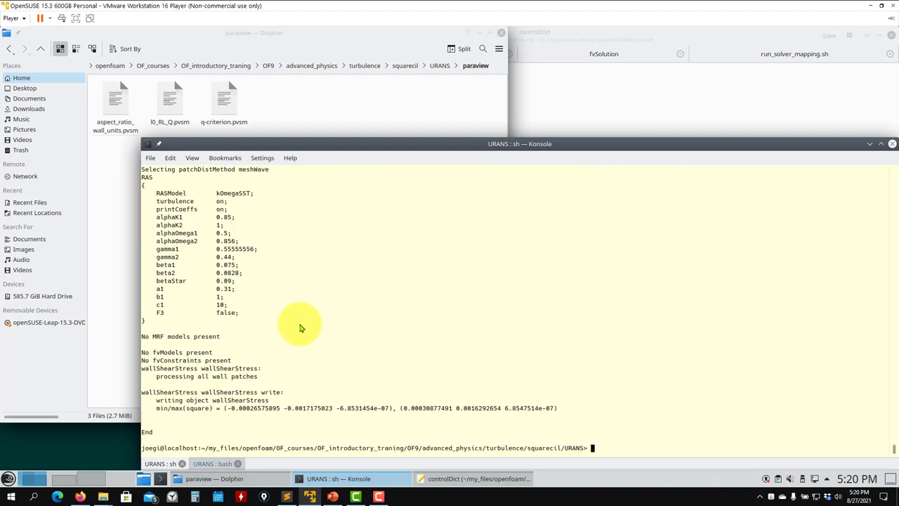
{"action": "type", "text": "clear"}
{"action": "key", "text": "Return"}
{"action": "type", "text": "ls"}
{"action": "key", "text": "Return"}
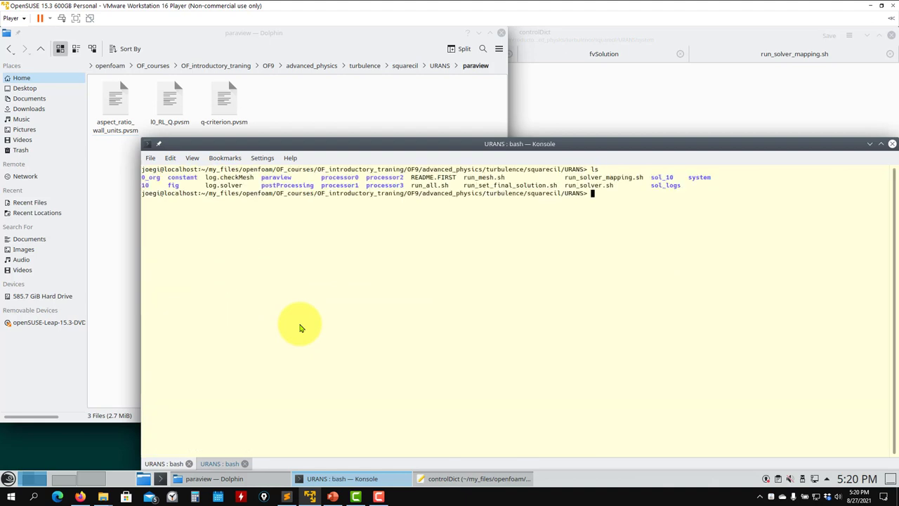
Go up to the squarecil directory, change the terminal to the LES_Smagorinsky case, and list its contents
{"action": "left_click", "coordinate": [439, 65]}
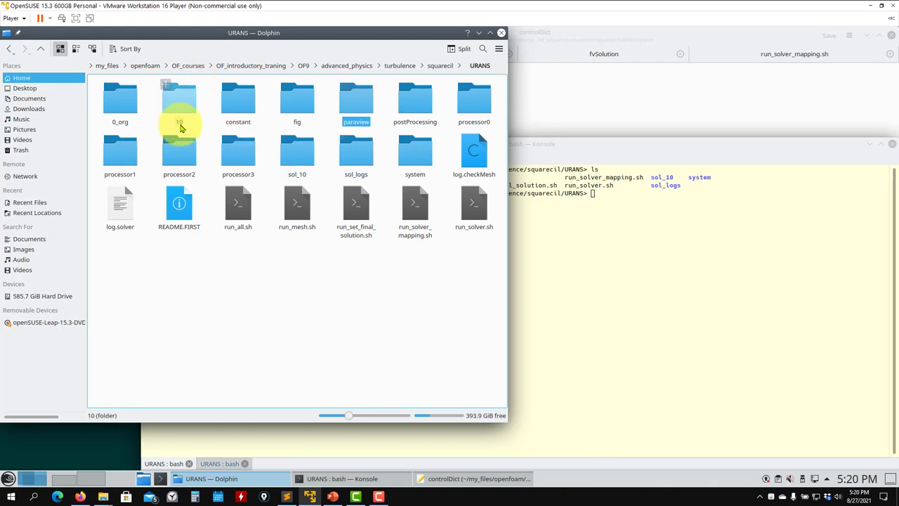
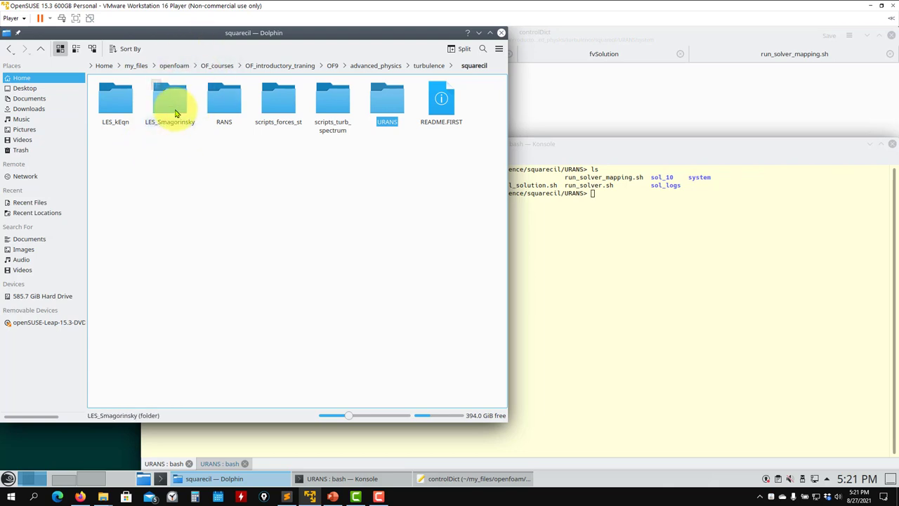
{"action": "left_click", "coordinate": [615, 258]}
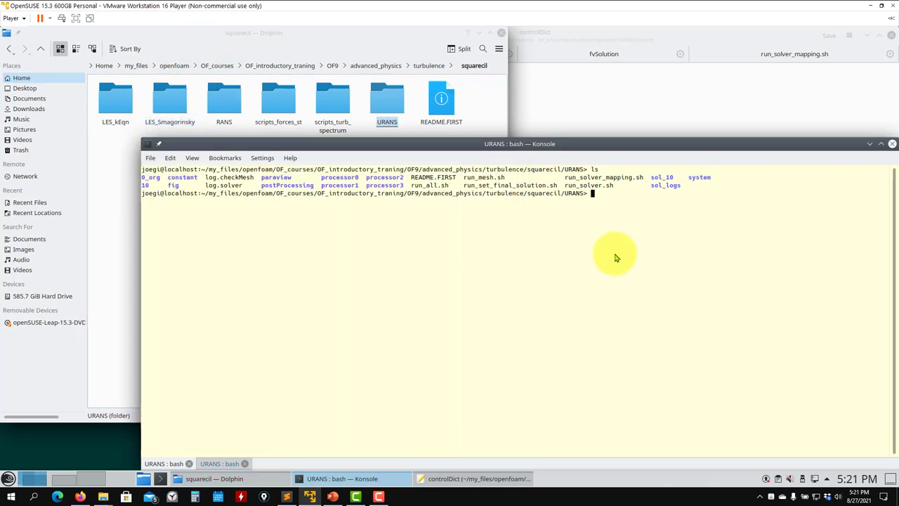
{"action": "type", "text": "cd .."}
{"action": "key", "text": "Return"}
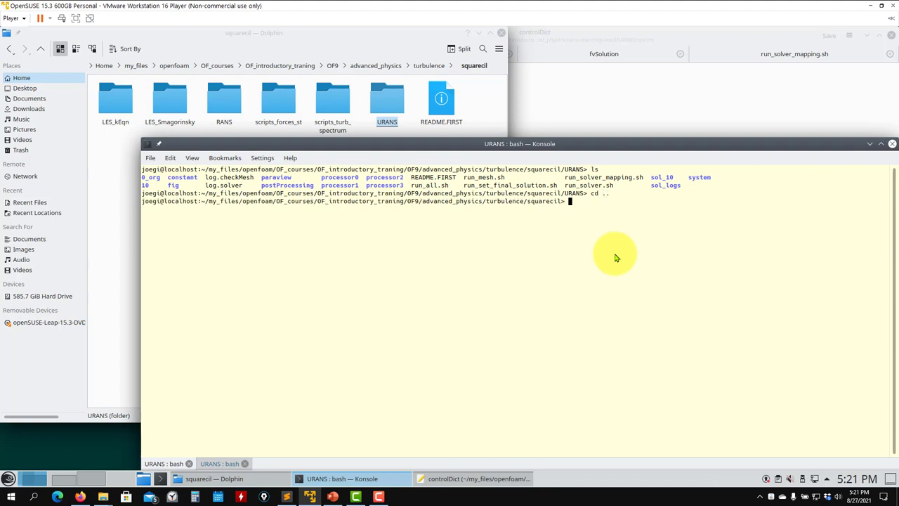
{"action": "type", "text": "l"}
{"action": "key", "text": "Return"}
{"action": "type", "text": "s"}
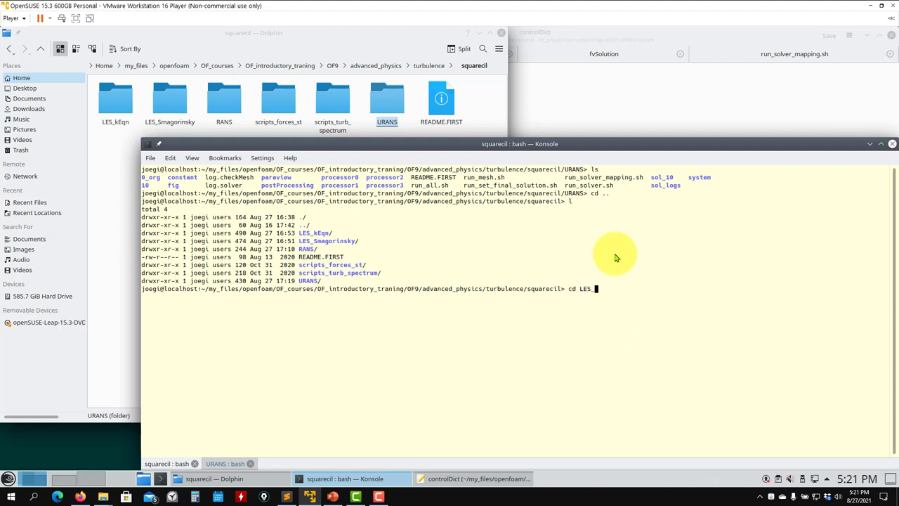
{"action": "key", "text": "Return"}
{"action": "type", "text": "ls"}
{"action": "key", "text": "Return"}
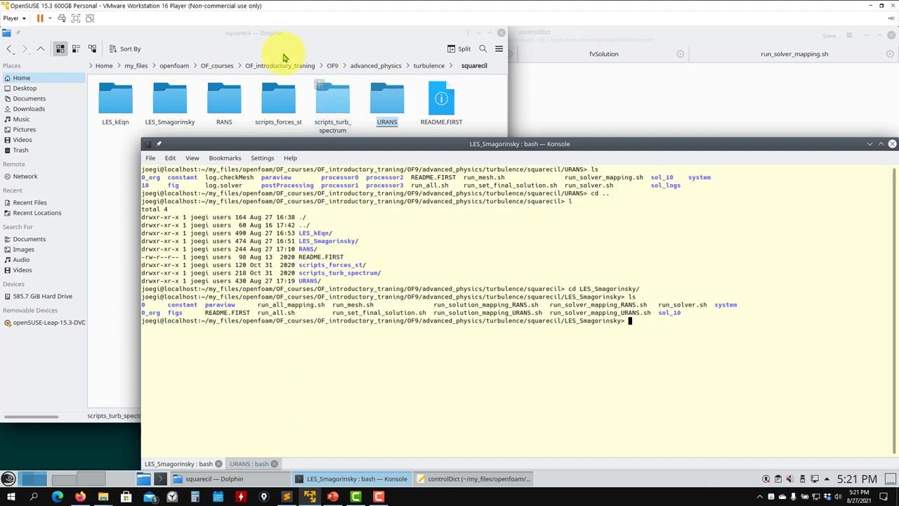
Open the LES_Smagorinsky case folder in the file manager and look over the dictionaries in its system folder
{"action": "left_click", "coordinate": [249, 33]}
{"action": "double_click", "coordinate": [162, 102]}
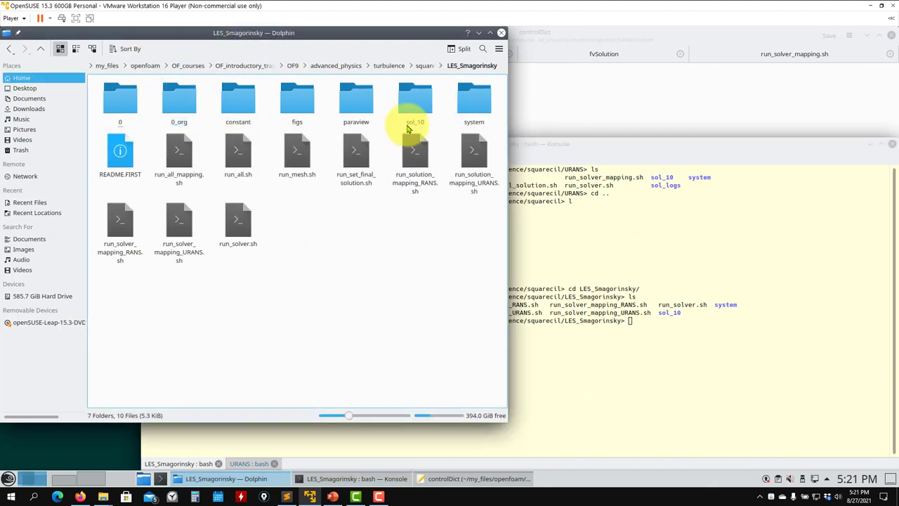
{"action": "double_click", "coordinate": [467, 102]}
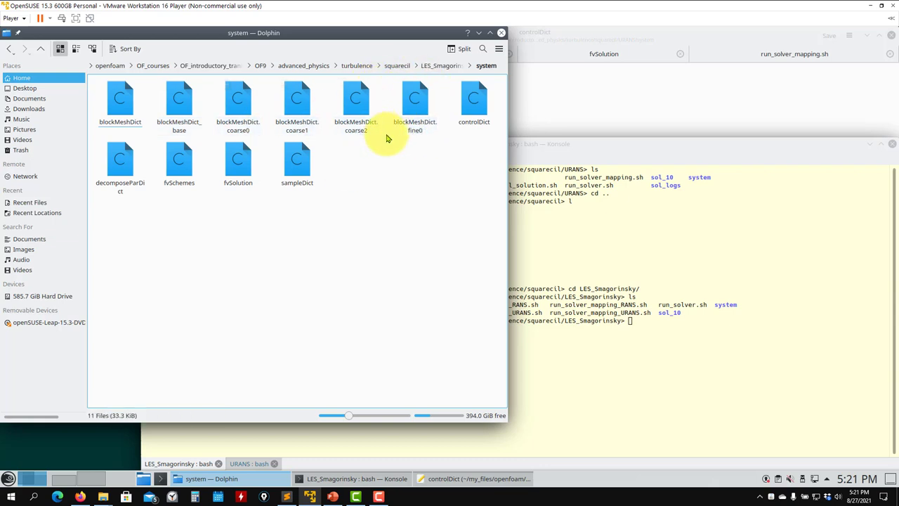
{"action": "left_click", "coordinate": [42, 54]}
Generate the LES_Smagorinsky mesh by running the run_mesh.sh script in the terminal
{"action": "left_click", "coordinate": [586, 295]}
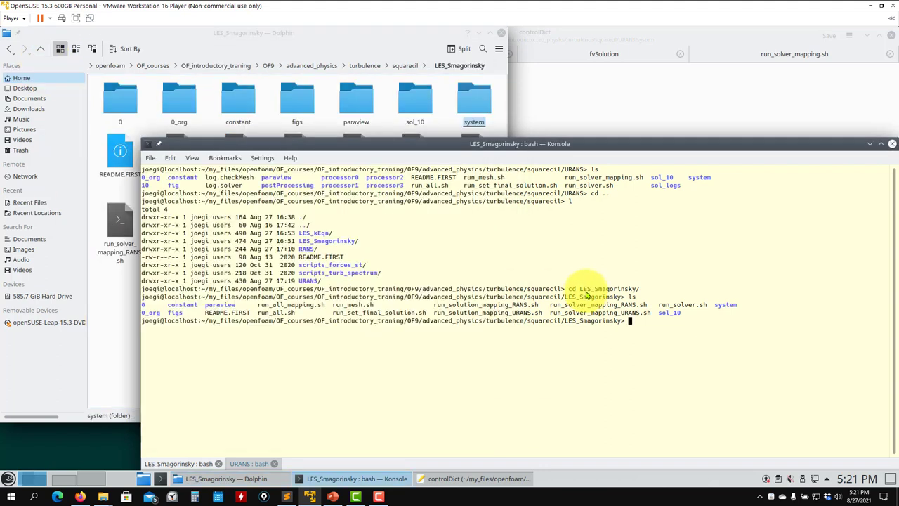
{"action": "type", "text": "sh run_mesh.sh"}
{"action": "key", "text": "Return"}
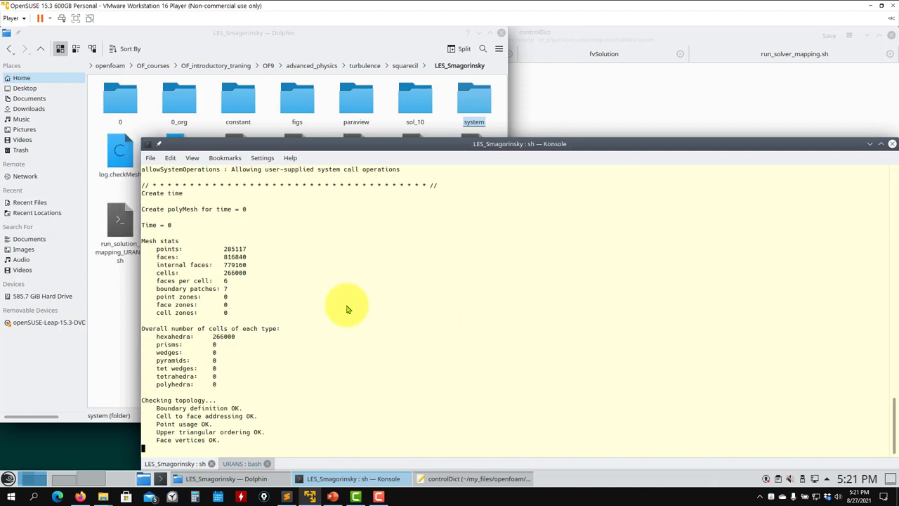
Open run_solver_mapping_URANS.sh in the text editor and run its mapFields command from ../URANS with source time latestTime in the LES_Smagorinsky terminal
{"action": "left_click", "coordinate": [324, 37]}
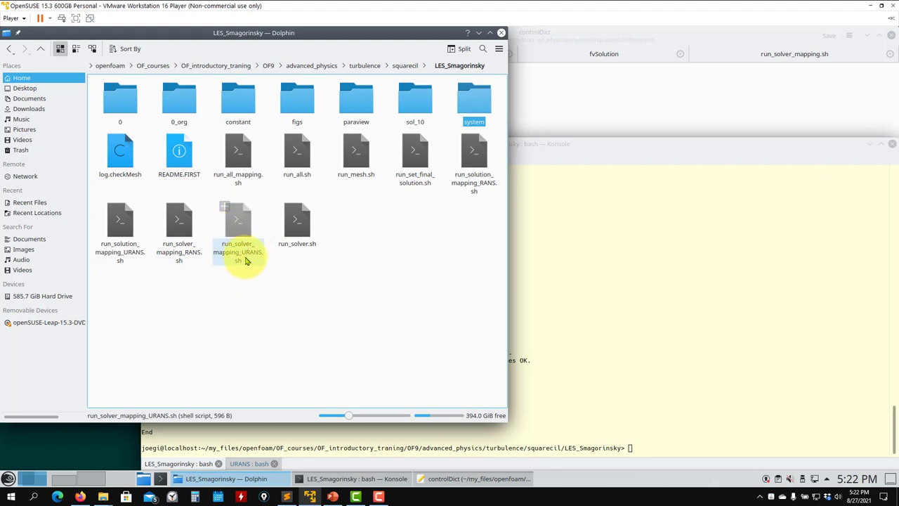
{"action": "left_click_drag", "start_coordinate": [241, 239], "coordinate": [586, 125]}
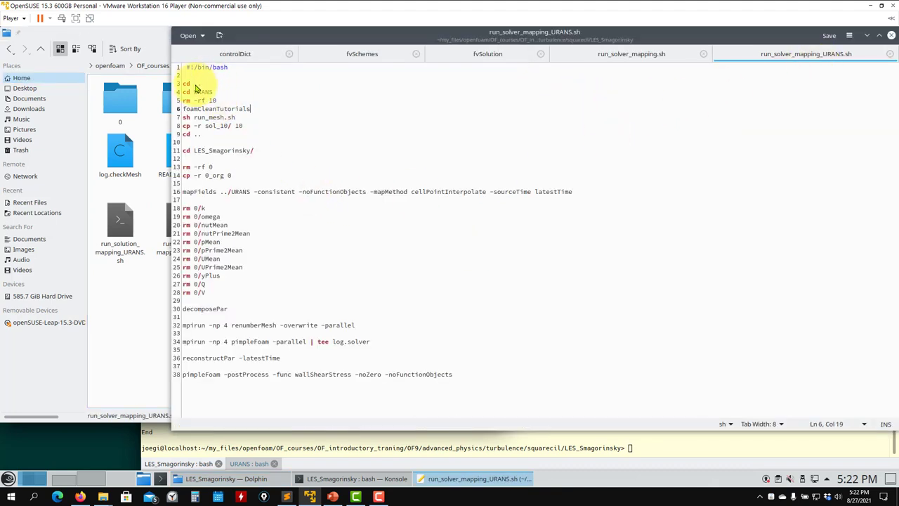
{"action": "triple_click", "coordinate": [202, 194]}
{"action": "key", "text": "ctrl+c"}
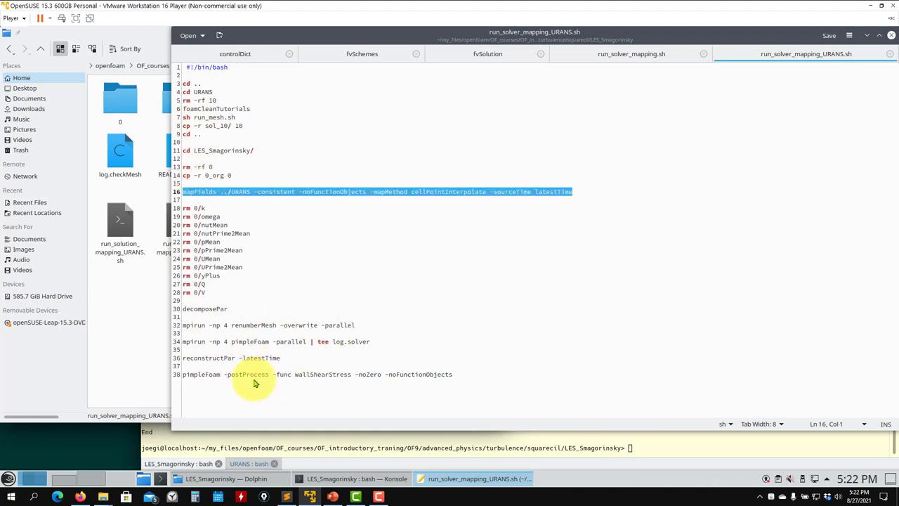
{"action": "left_click", "coordinate": [331, 447]}
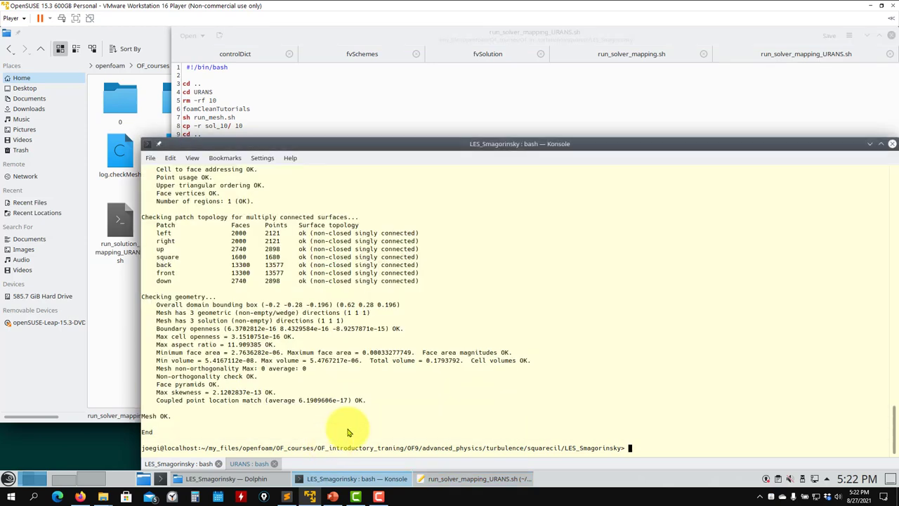
{"action": "key", "text": "ctrl+shift+v"}
{"action": "key", "text": "Return"}
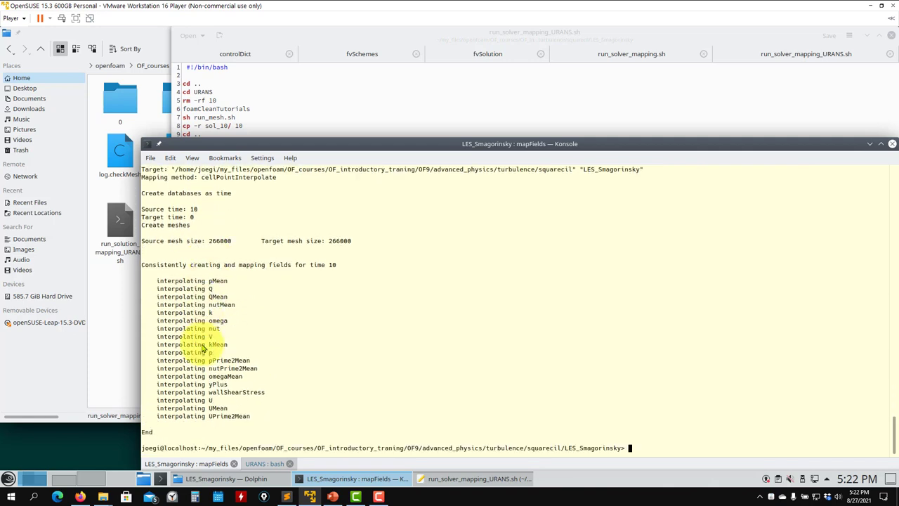
Review the interpolated fields in the mapFields output and the corresponding files in the case's 0 folder
{"action": "left_click", "coordinate": [381, 110]}
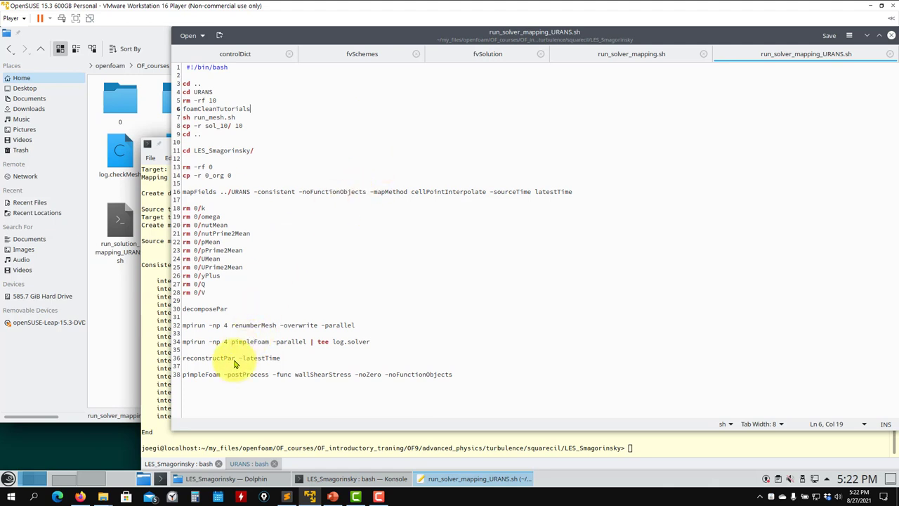
{"action": "left_click", "coordinate": [235, 446]}
{"action": "left_click_drag", "start_coordinate": [258, 419], "coordinate": [149, 284]}
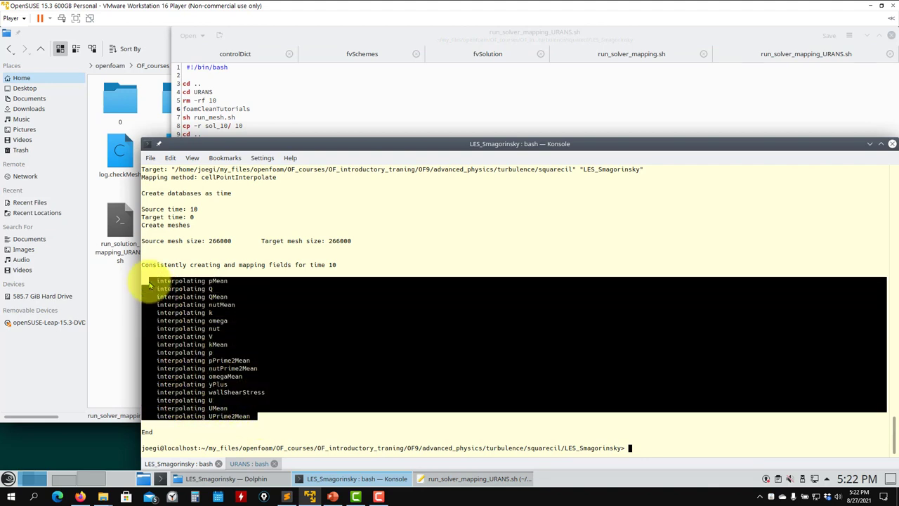
{"action": "double_click", "coordinate": [121, 98]}
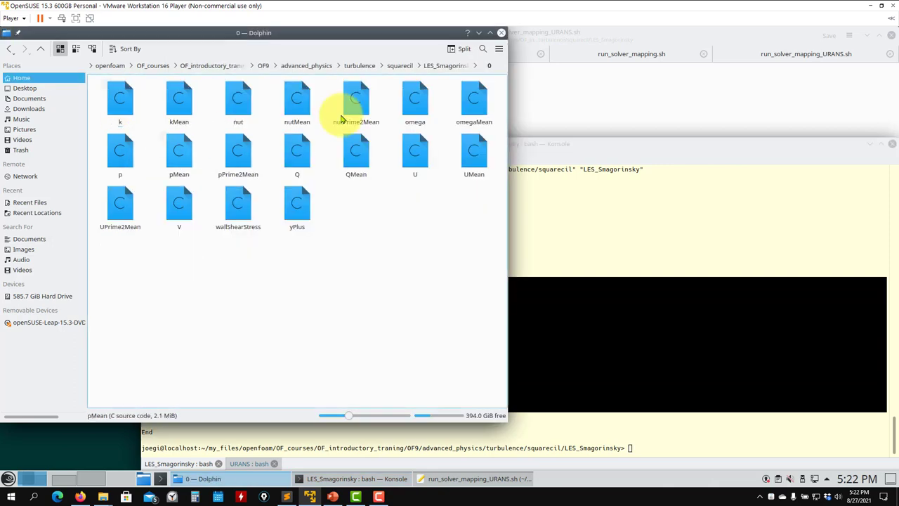
Run the script's block of rm commands, from rm 0/k to rm 0/V, in the LES_Smagorinsky terminal
{"action": "left_click", "coordinate": [595, 97]}
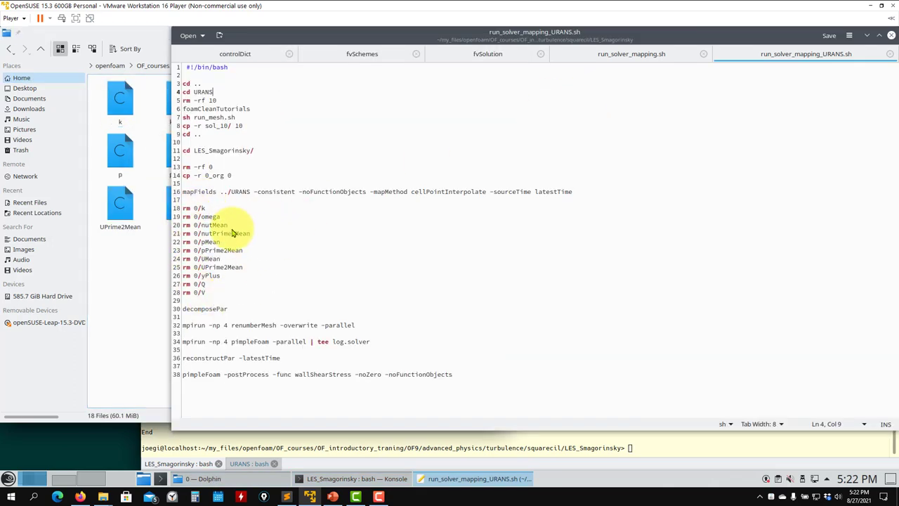
{"action": "left_click_drag", "start_coordinate": [210, 294], "coordinate": [170, 202]}
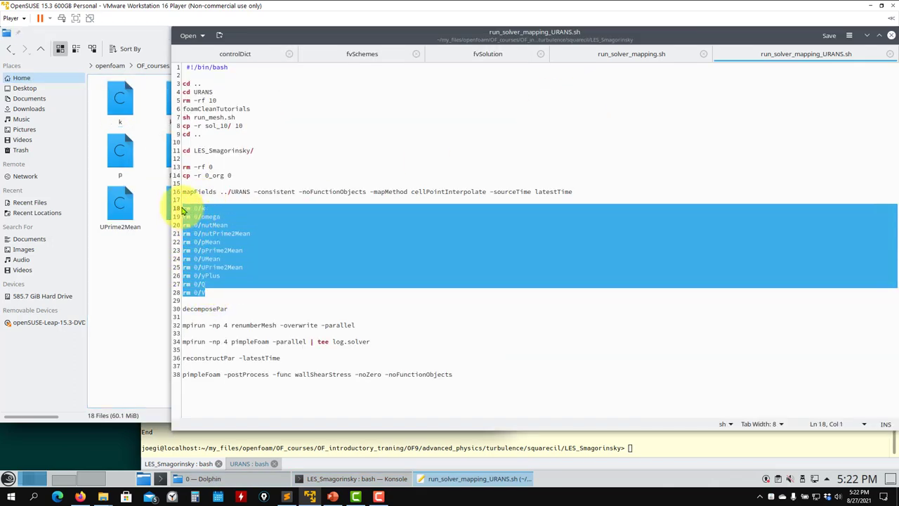
{"action": "left_click", "coordinate": [278, 445]}
{"action": "middle_click", "coordinate": [277, 444]}
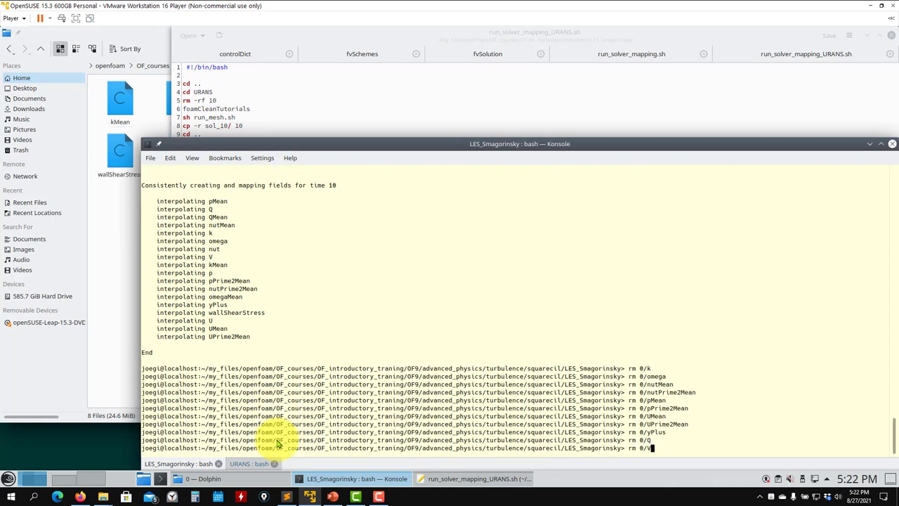
Delete the remaining unneeded wallShearStress, QMean, omegaMean and kMean files from the 0 folder
{"action": "left_click", "coordinate": [117, 179]}
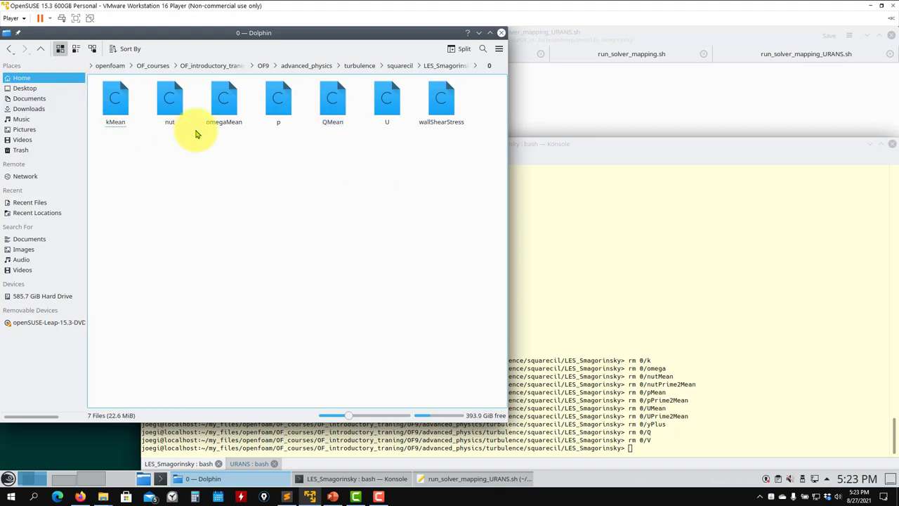
{"action": "left_click", "coordinate": [646, 81]}
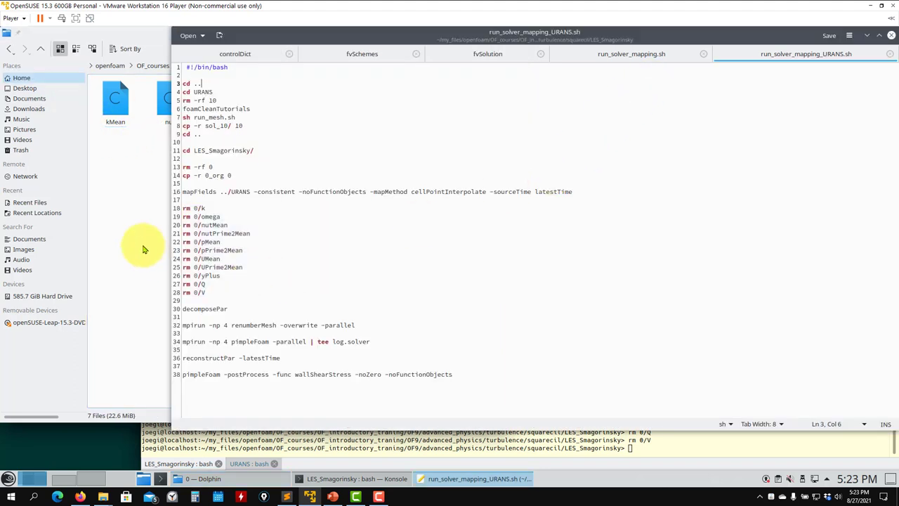
{"action": "left_click", "coordinate": [148, 212]}
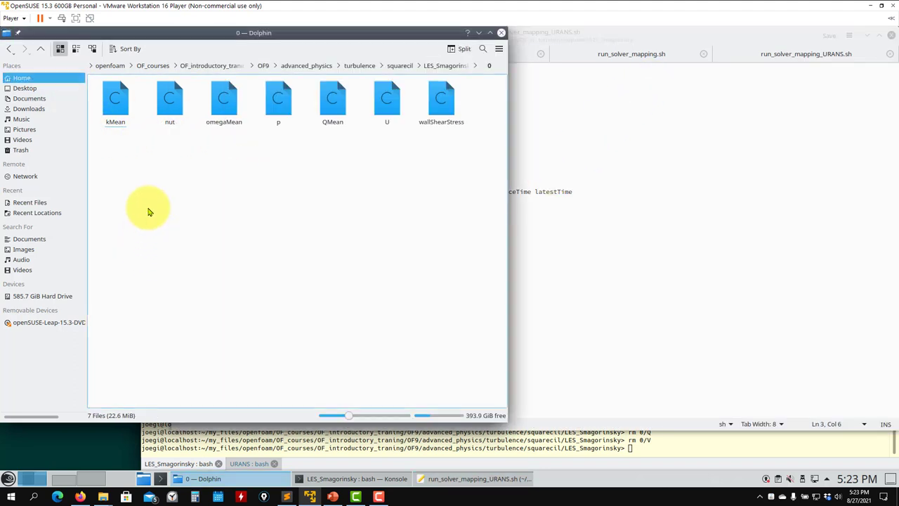
{"action": "left_click", "coordinate": [443, 103]}
{"action": "key", "text": "Delete"}
{"action": "left_click", "coordinate": [332, 92]}
{"action": "key", "text": "Delete"}
{"action": "left_click", "coordinate": [226, 107]}
{"action": "key", "text": "Delete"}
{"action": "left_click", "coordinate": [107, 114]}
{"action": "key", "text": "Delete"}
Delete the k file from the 0_org folder of the LES_Smagorinsky case
{"action": "left_click", "coordinate": [445, 66]}
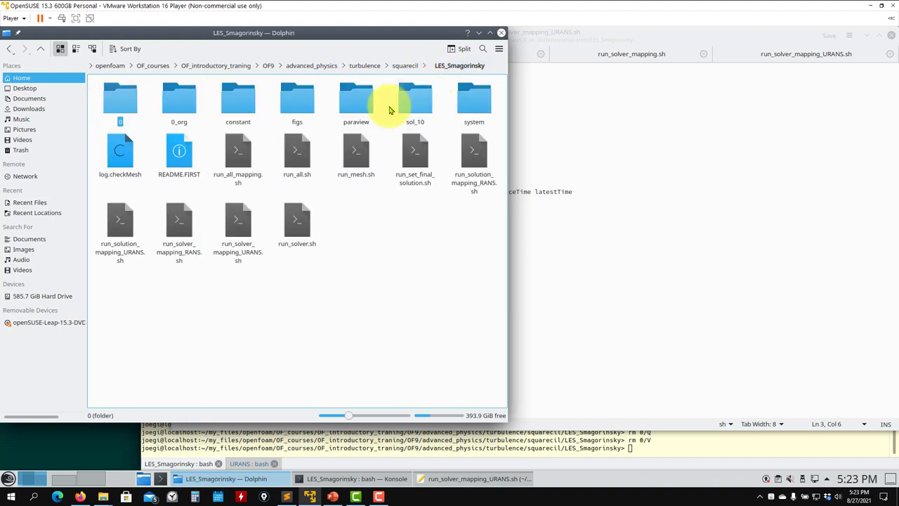
{"action": "double_click", "coordinate": [168, 105]}
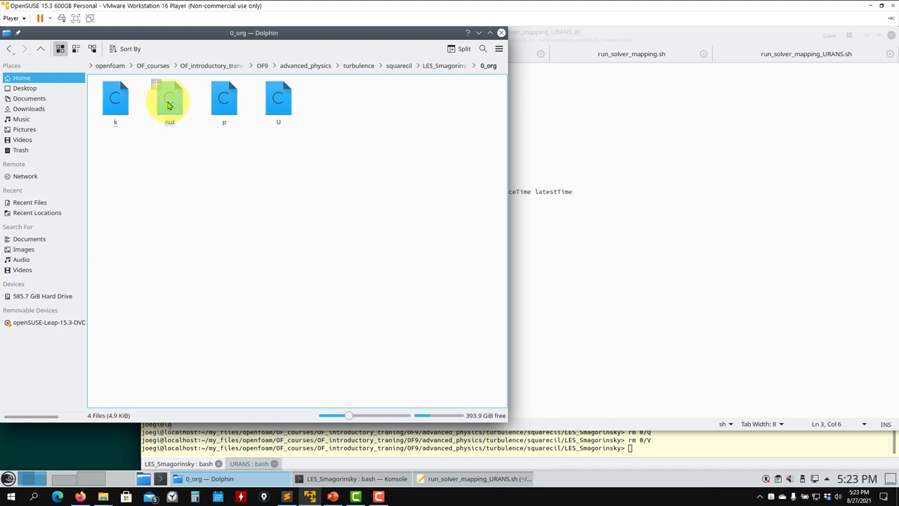
{"action": "left_click_drag", "start_coordinate": [125, 179], "coordinate": [102, 98]}
{"action": "key", "text": "Delete"}
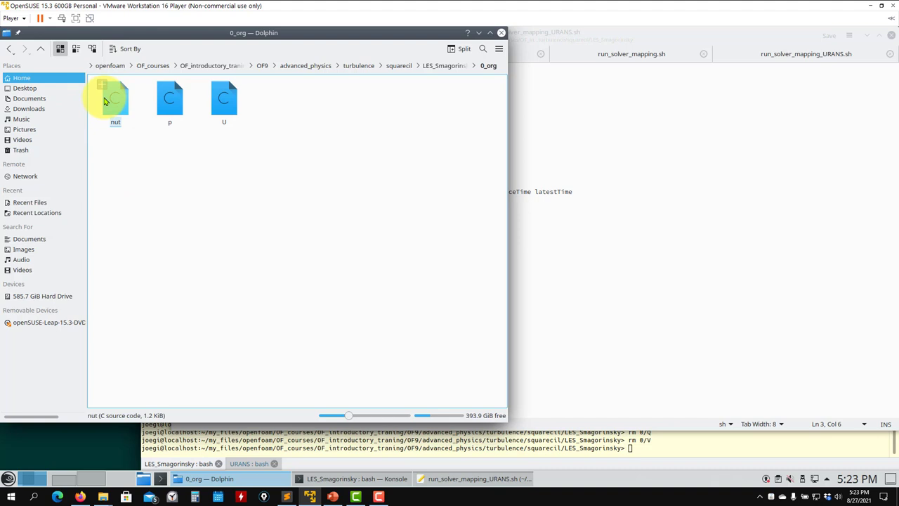
Check which field files the 0_org folder of the LES_kEqn case contains and return to squarecil
{"action": "left_click", "coordinate": [397, 66]}
{"action": "double_click", "coordinate": [128, 116]}
{"action": "double_click", "coordinate": [171, 117]}
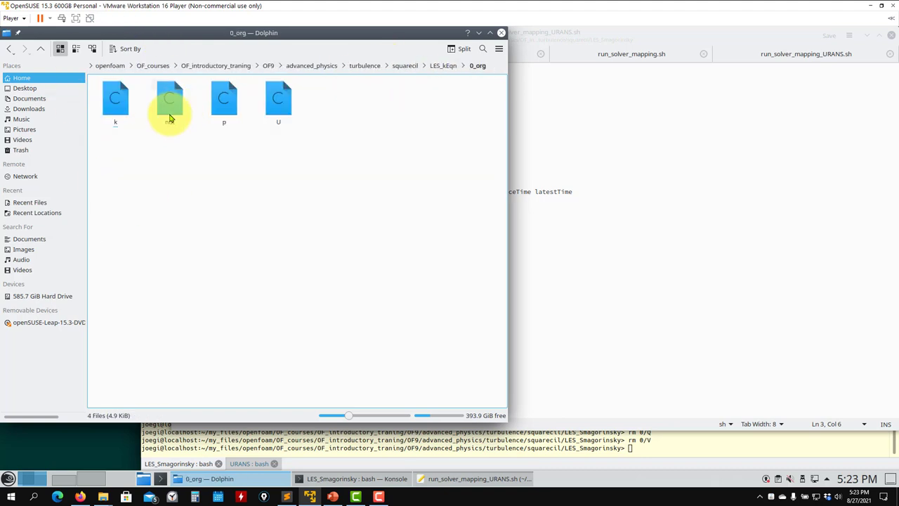
{"action": "left_click", "coordinate": [42, 50]}
{"action": "left_click", "coordinate": [42, 50]}
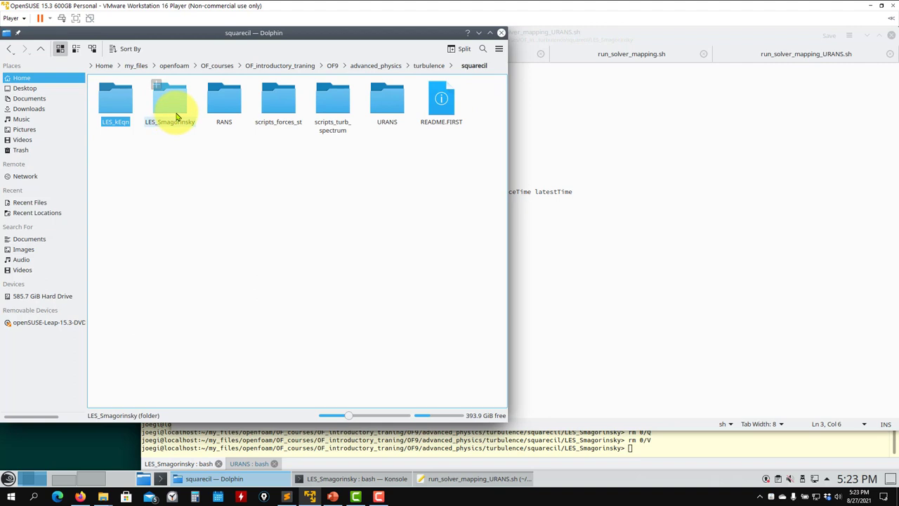
Inspect the square patch's nutUSpaldingWallFunction entry in the LES_Smagorinsky 0_org nut file and close the file
{"action": "double_click", "coordinate": [177, 118]}
{"action": "double_click", "coordinate": [171, 100]}
{"action": "left_click_drag", "start_coordinate": [117, 106], "coordinate": [616, 184]}
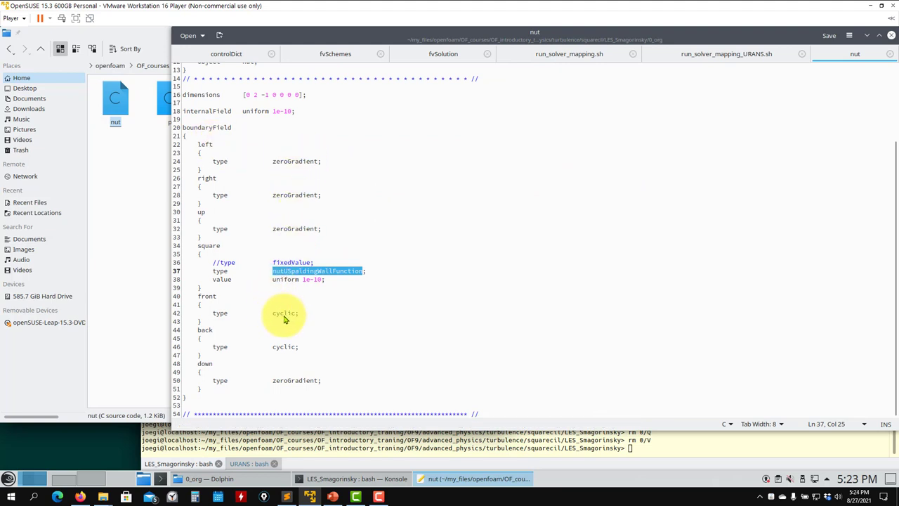
{"action": "double_click", "coordinate": [320, 274]}
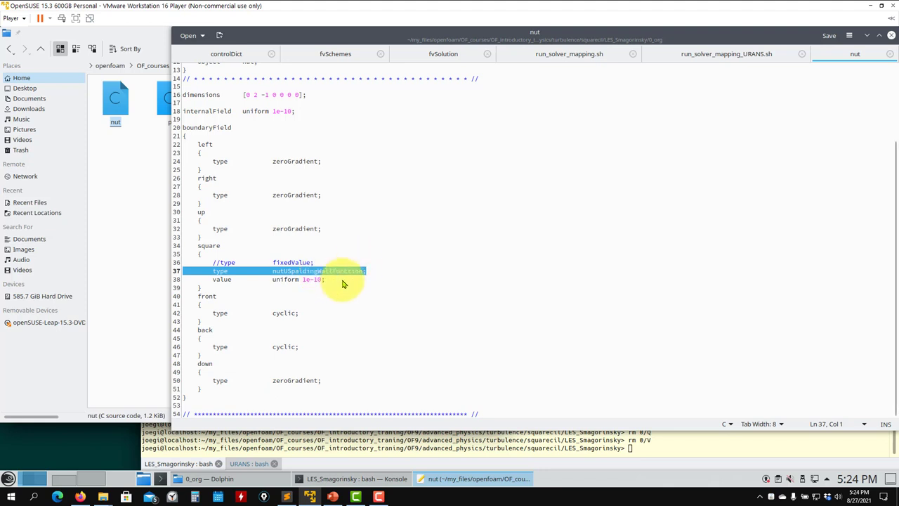
{"action": "left_click", "coordinate": [890, 57]}
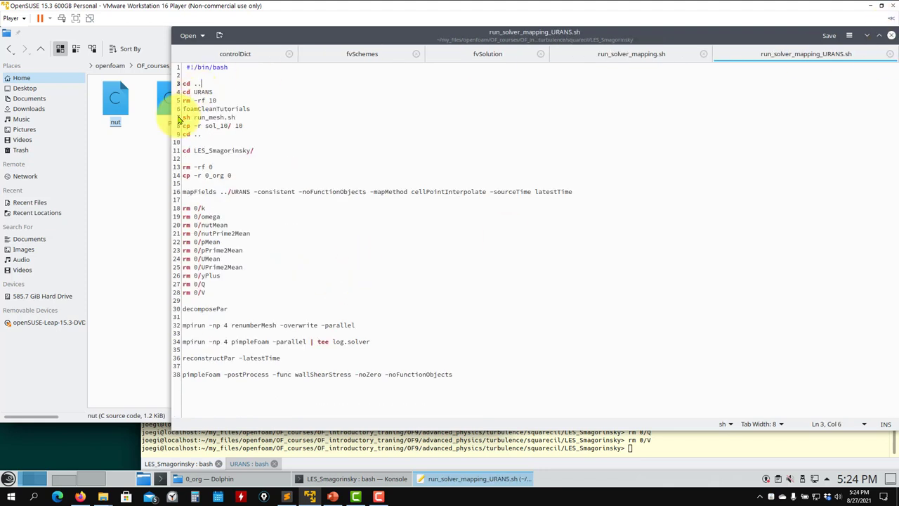
Open the U field file from the LES_Smagorinsky case's 0 folder in the text editor
{"action": "left_click", "coordinate": [140, 156]}
{"action": "left_click", "coordinate": [40, 49]}
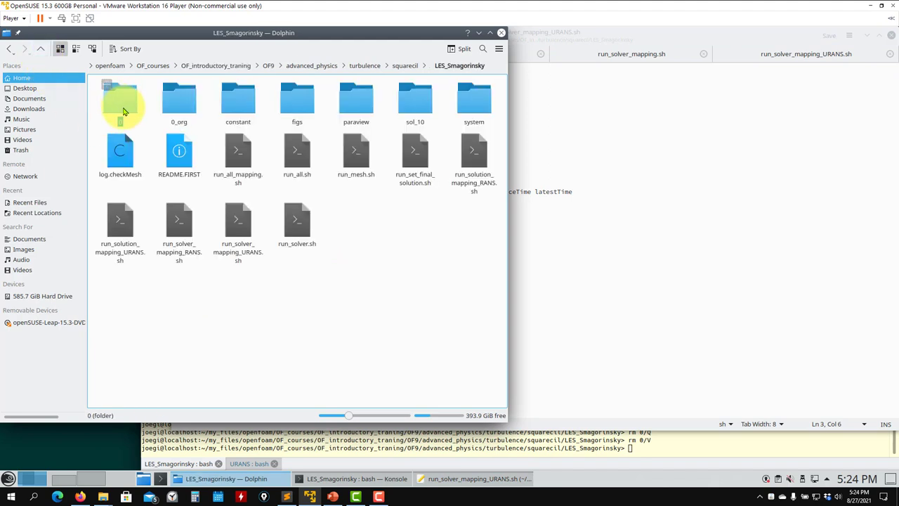
{"action": "double_click", "coordinate": [120, 104]}
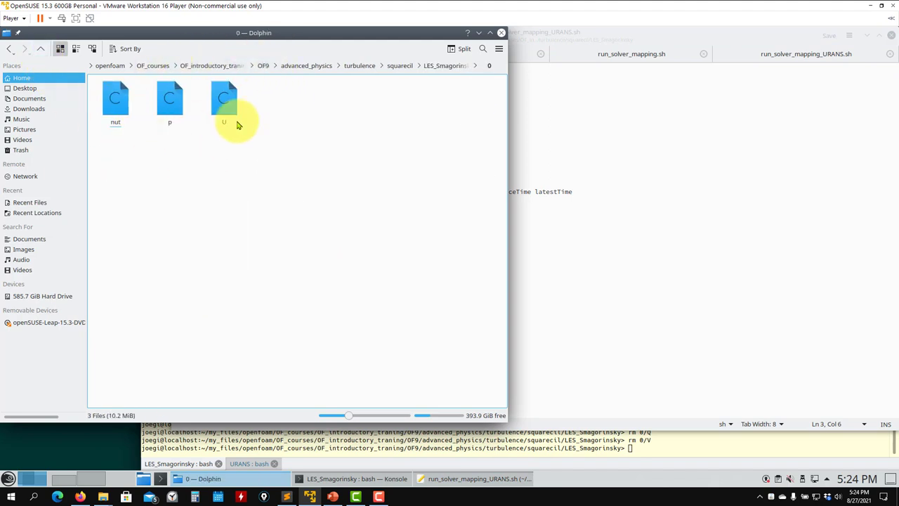
{"action": "left_click_drag", "start_coordinate": [209, 114], "coordinate": [662, 158]}
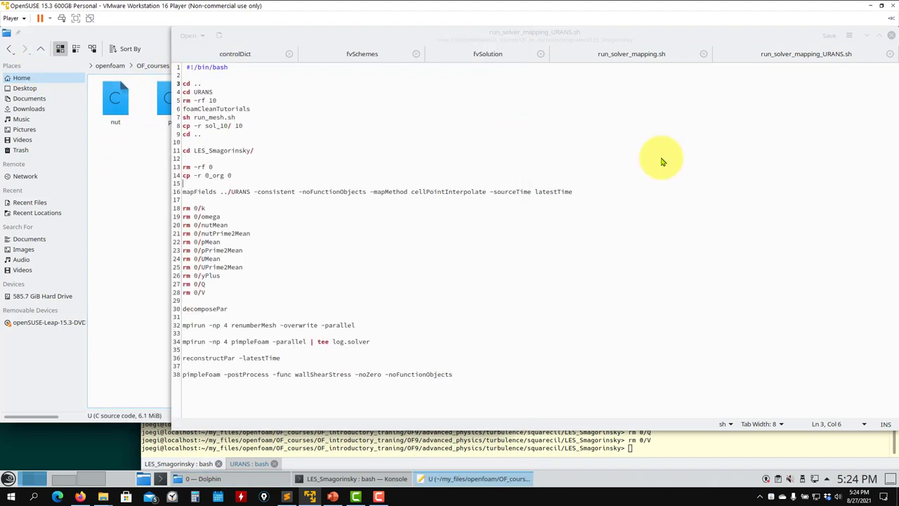
Try to open the nut file from the 0 folder in the text editor and close the still-loading U file
{"action": "left_click", "coordinate": [149, 152]}
{"action": "left_click_drag", "start_coordinate": [122, 116], "coordinate": [172, 171]}
{"action": "left_click", "coordinate": [116, 177]}
{"action": "left_click", "coordinate": [573, 137]}
{"action": "left_click", "coordinate": [120, 136]}
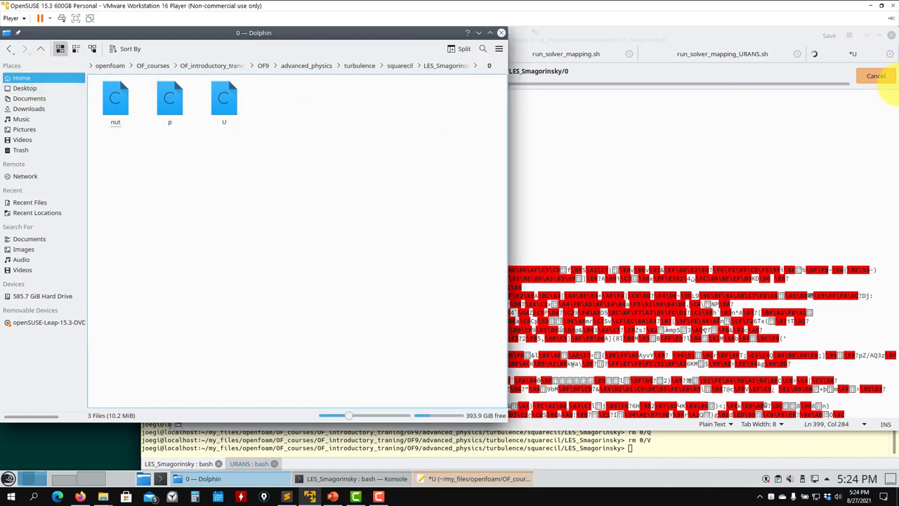
{"action": "left_click", "coordinate": [892, 57]}
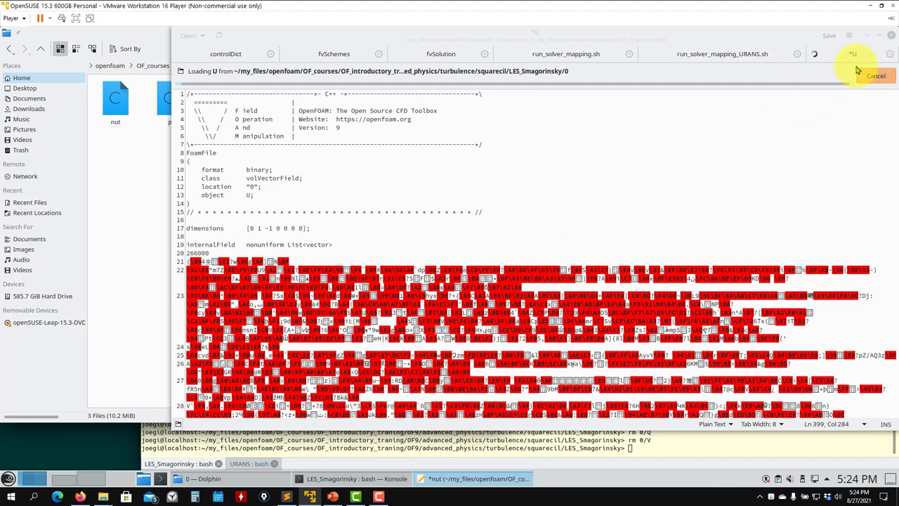
{"action": "left_click", "coordinate": [149, 233]}
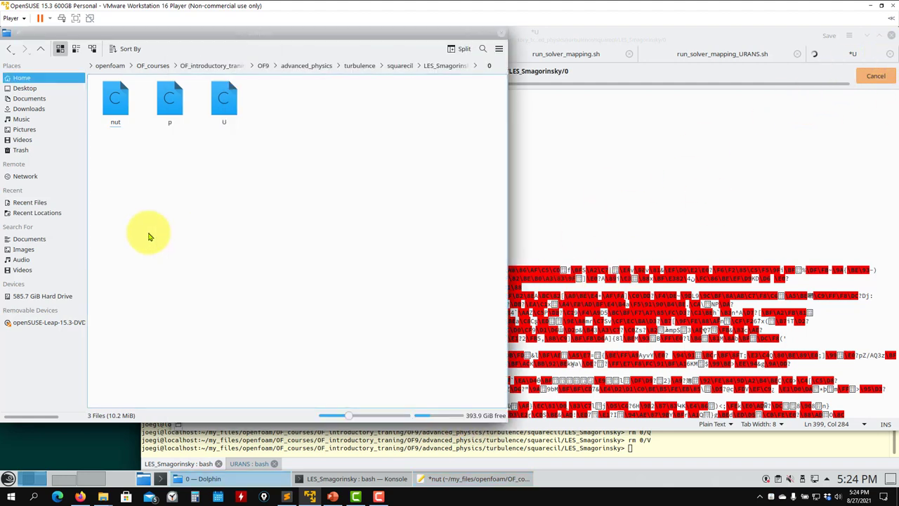
{"action": "left_click", "coordinate": [714, 251]}
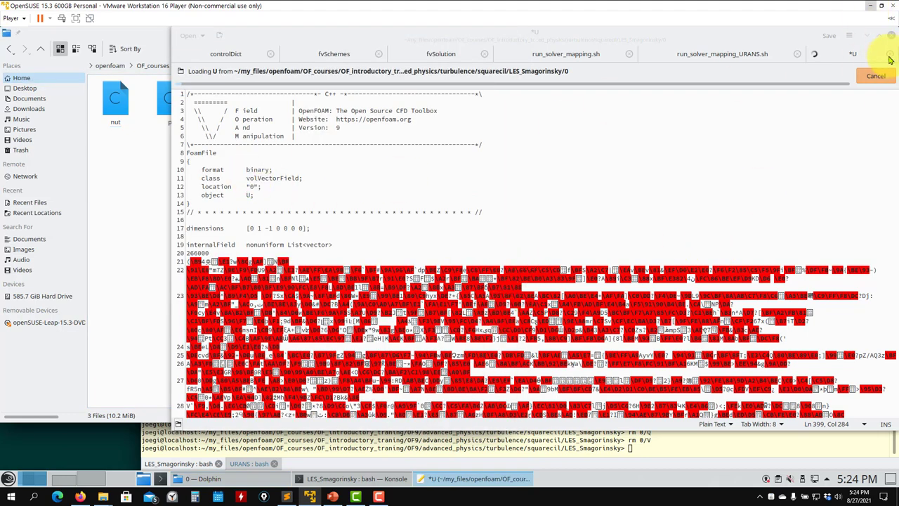
Open the nut file of the LES_Smagorinsky 0 folder with vi in the terminal
{"action": "left_click", "coordinate": [405, 447]}
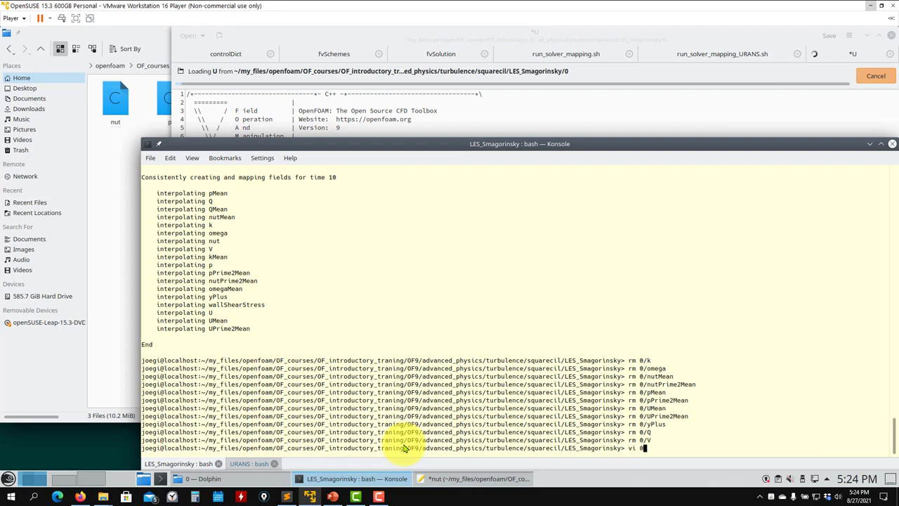
{"action": "type", "text": "vi 0/"}
{"action": "key", "text": "Tab"}
{"action": "key", "text": "Tab"}
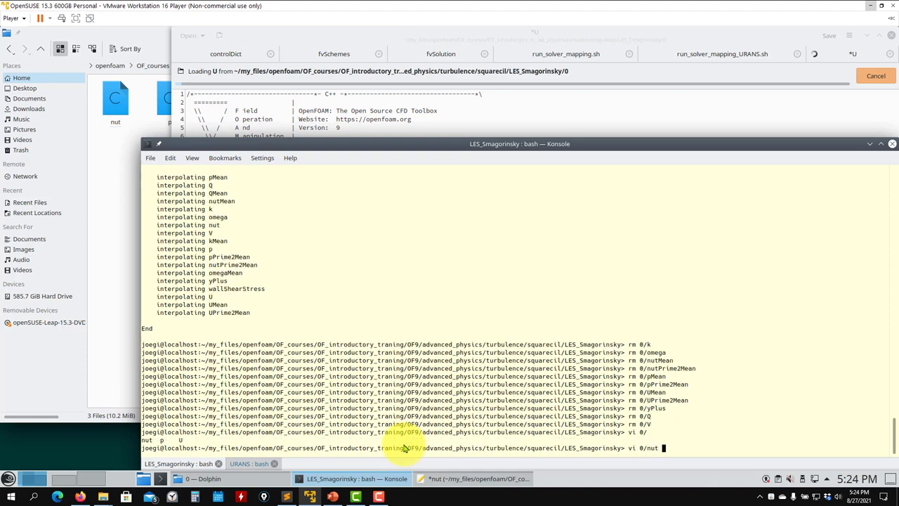
{"action": "key", "text": "Return"}
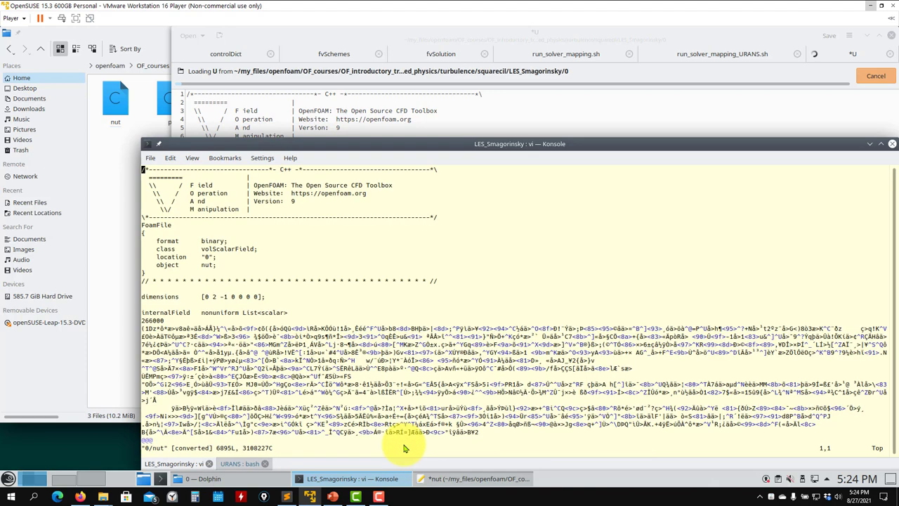
Search the nut file for type to check the square patch's boundary condition, and quit vi without saving
{"action": "type", "text": "/type"}
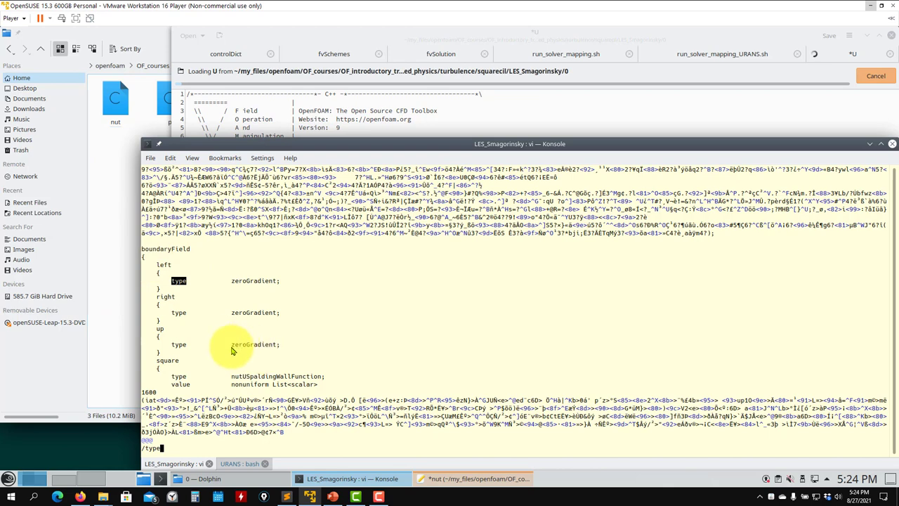
{"action": "double_click", "coordinate": [288, 377]}
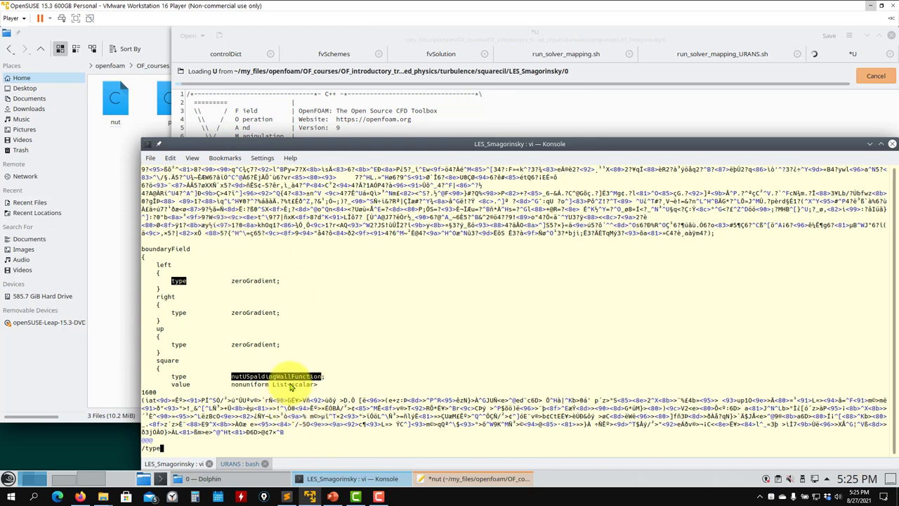
{"action": "type", "text": ":q!"}
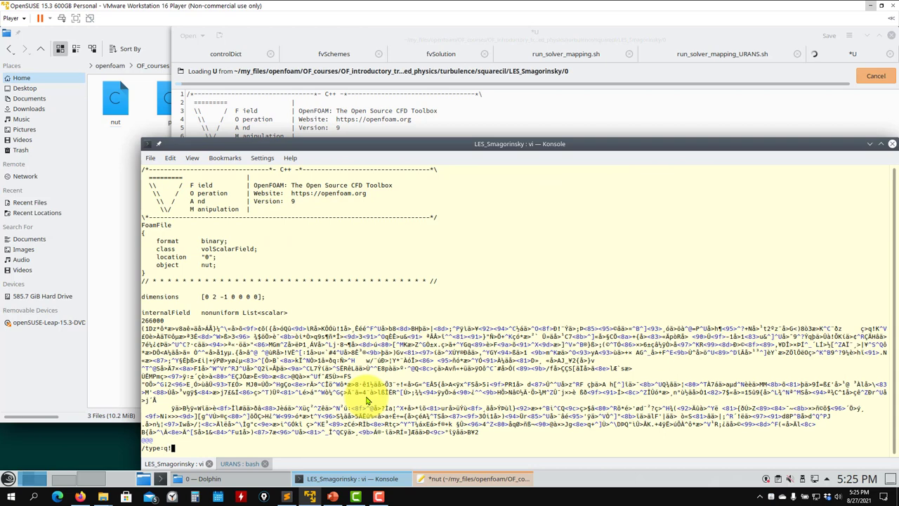
{"action": "key", "text": "Return"}
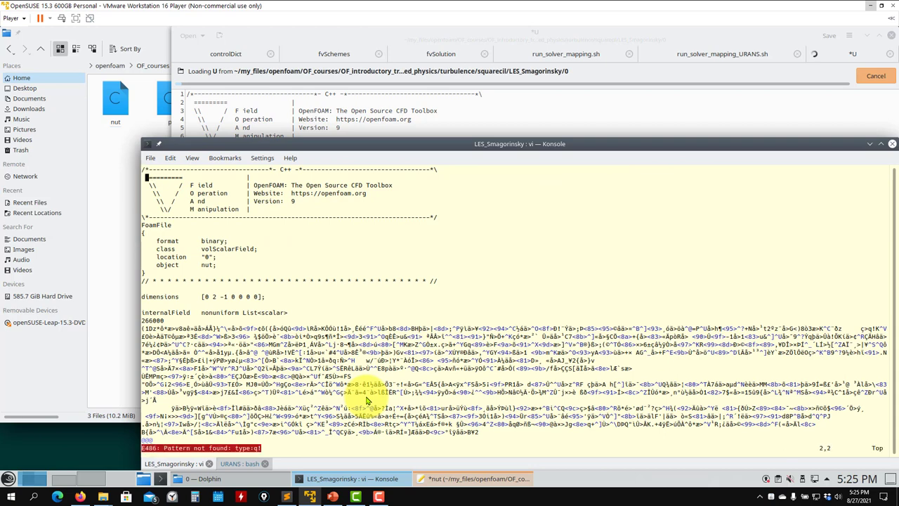
{"action": "type", "text": ":"}
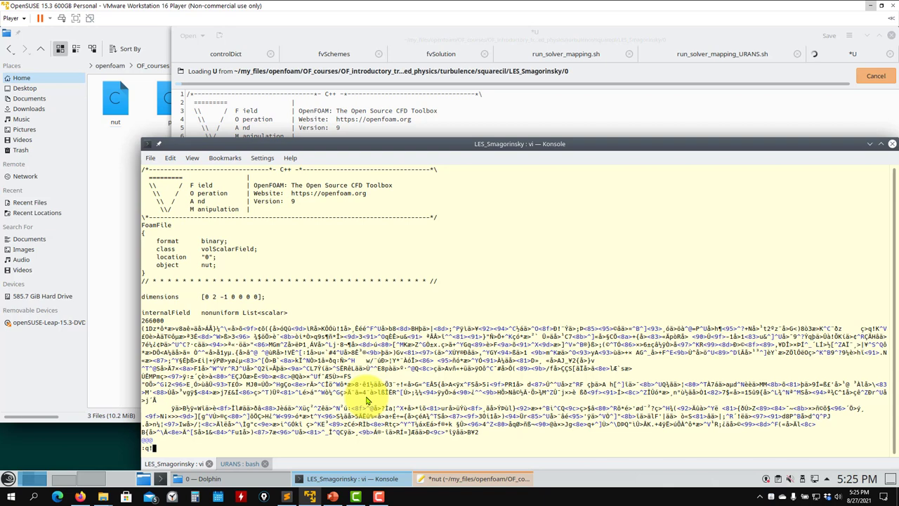
{"action": "type", "text": "q!"}
{"action": "key", "text": "Return"}
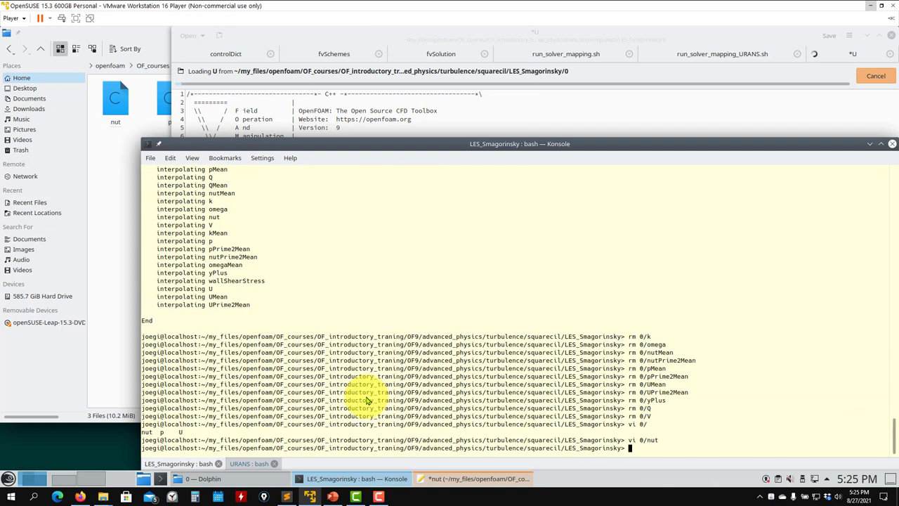
Try to close the unresponsive text editor, including with the xkill command
{"action": "left_click", "coordinate": [891, 59]}
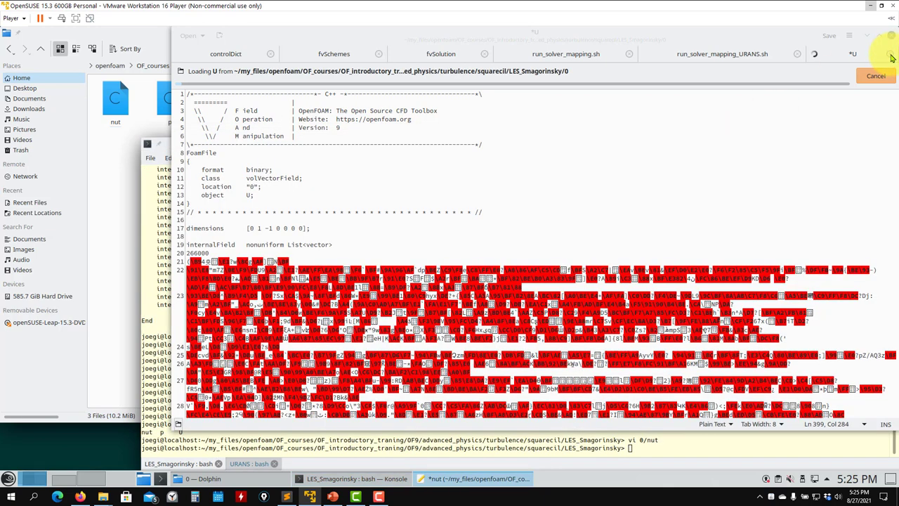
{"action": "left_click", "coordinate": [465, 451]}
{"action": "type", "text": "xkill"}
{"action": "key", "text": "Return"}
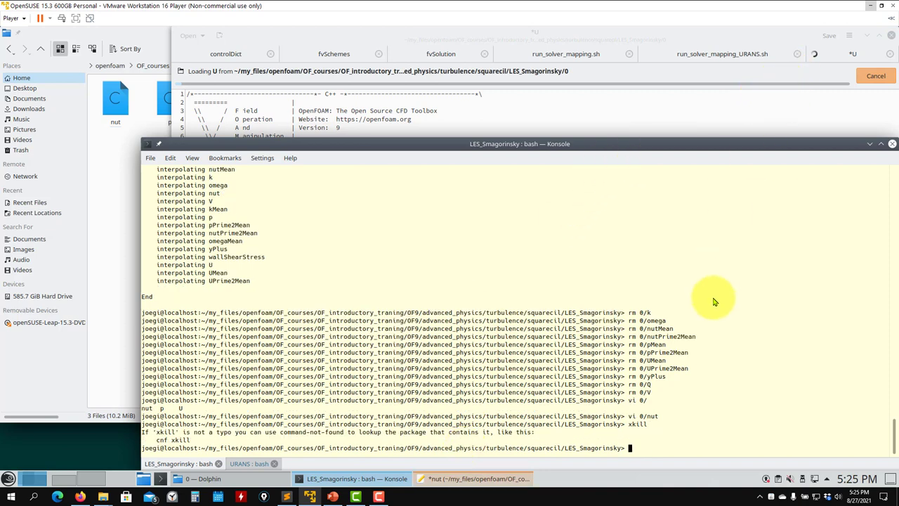
{"action": "left_click_drag", "start_coordinate": [705, 305], "coordinate": [702, 313]}
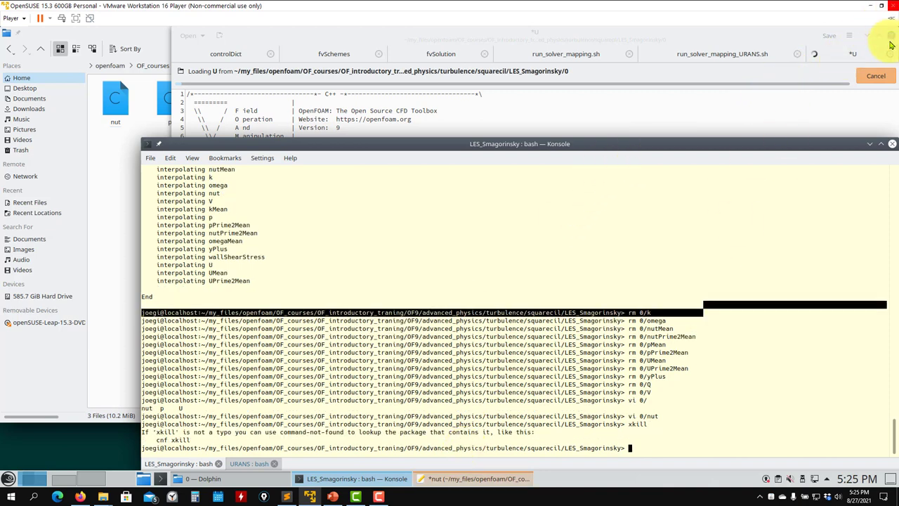
{"action": "left_click", "coordinate": [890, 41]}
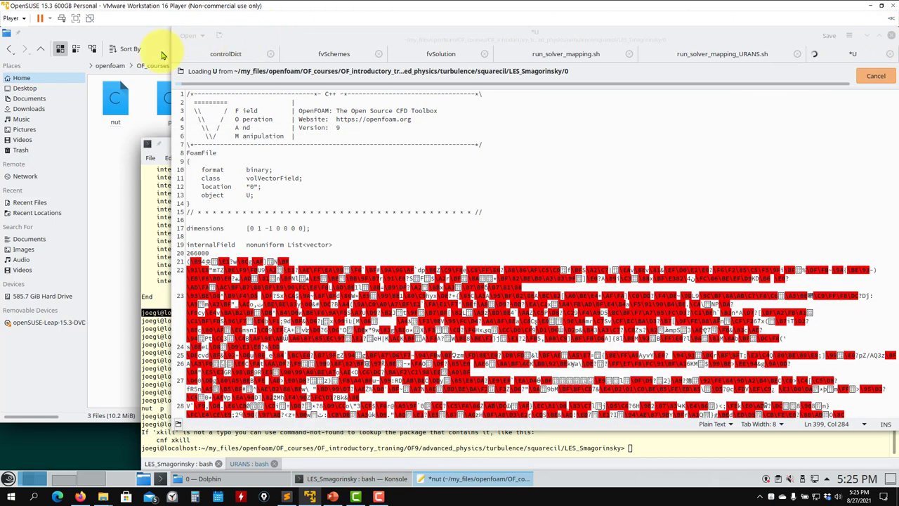
List the LES_Smagorinsky case directory and run the run_solver_mapping_URANS.sh script with sh
{"action": "left_click", "coordinate": [153, 401]}
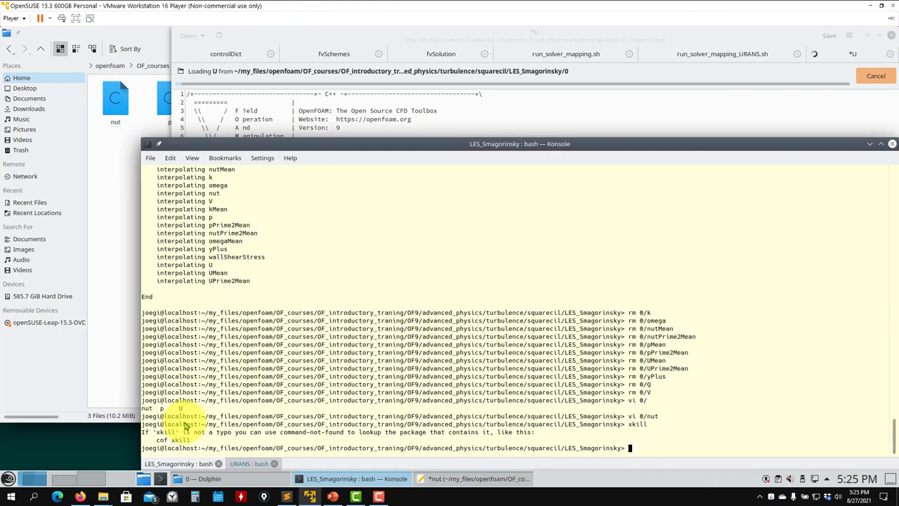
{"action": "type", "text": "ls"}
{"action": "key", "text": "Return"}
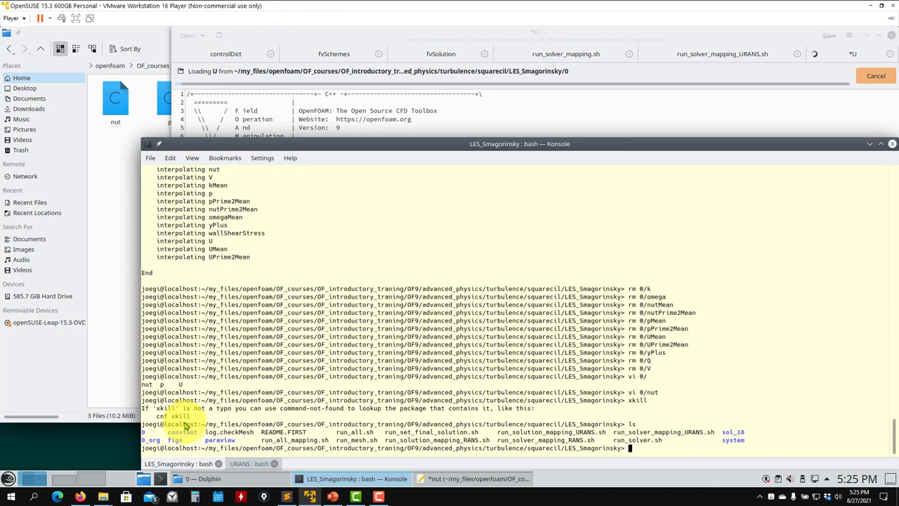
{"action": "left_click", "coordinate": [124, 269]}
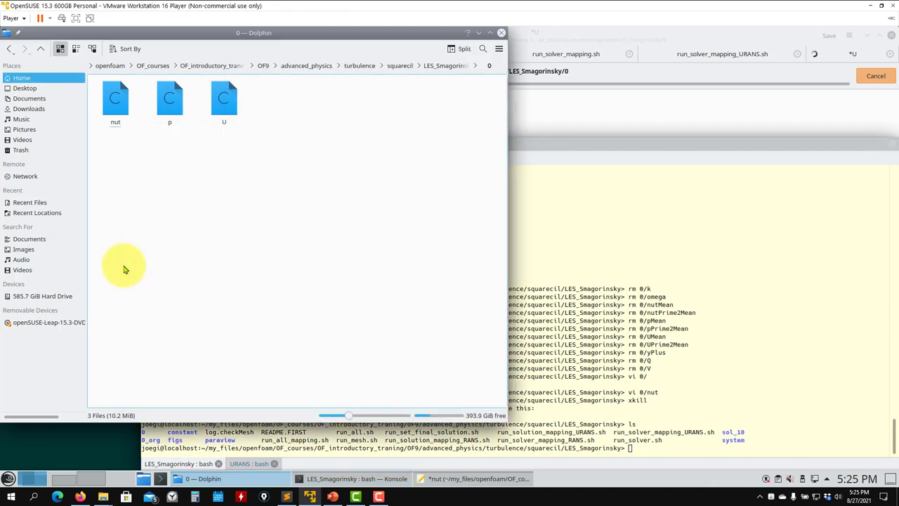
{"action": "left_click", "coordinate": [40, 49]}
{"action": "left_click", "coordinate": [727, 272]}
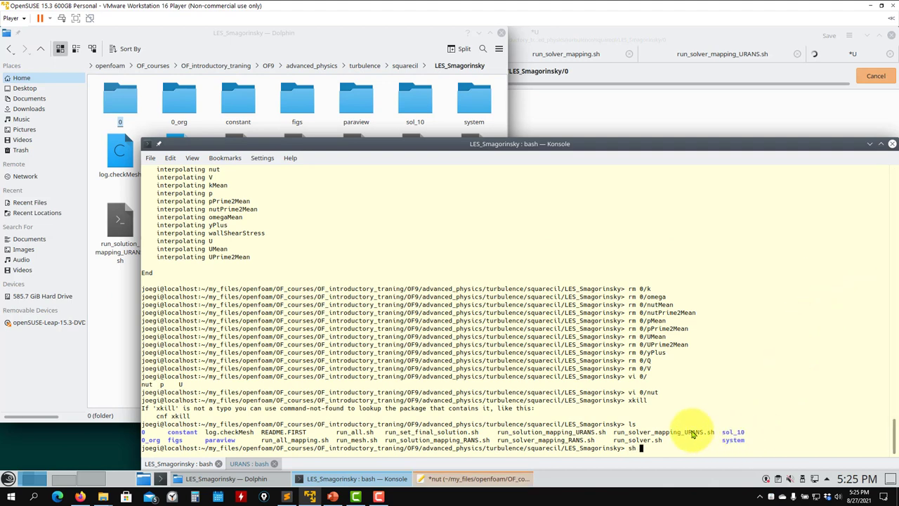
{"action": "double_click", "coordinate": [649, 433]}
{"action": "middle_click", "coordinate": [654, 444]}
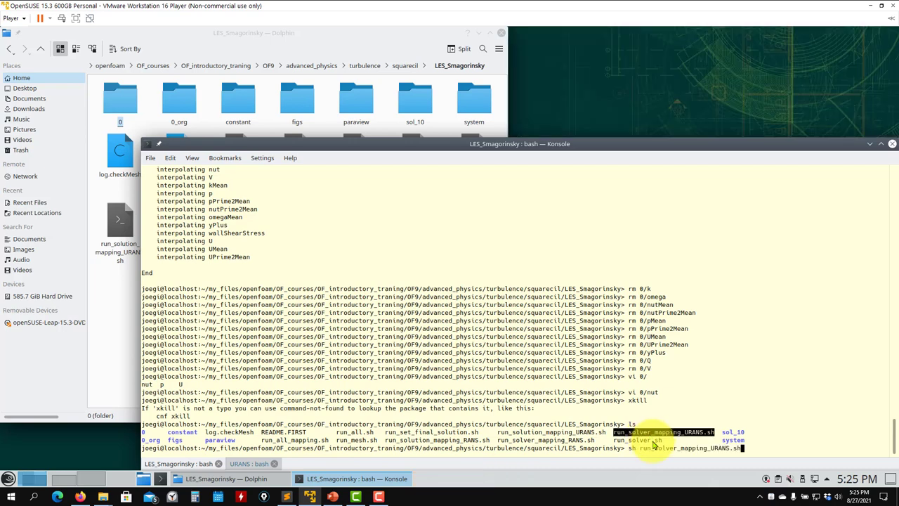
{"action": "key", "text": "Return"}
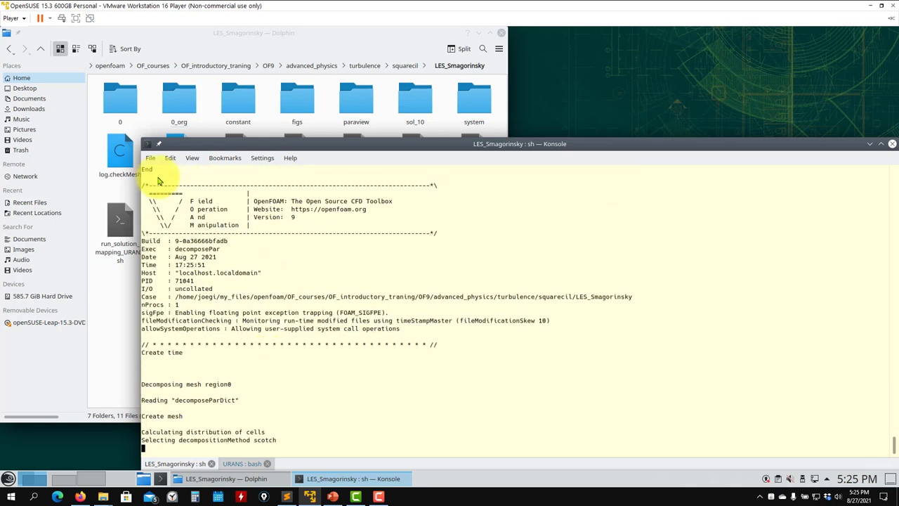
Open the momentumTransport and transportProperties files from the case's constant folder in the text editor
{"action": "left_click", "coordinate": [180, 100]}
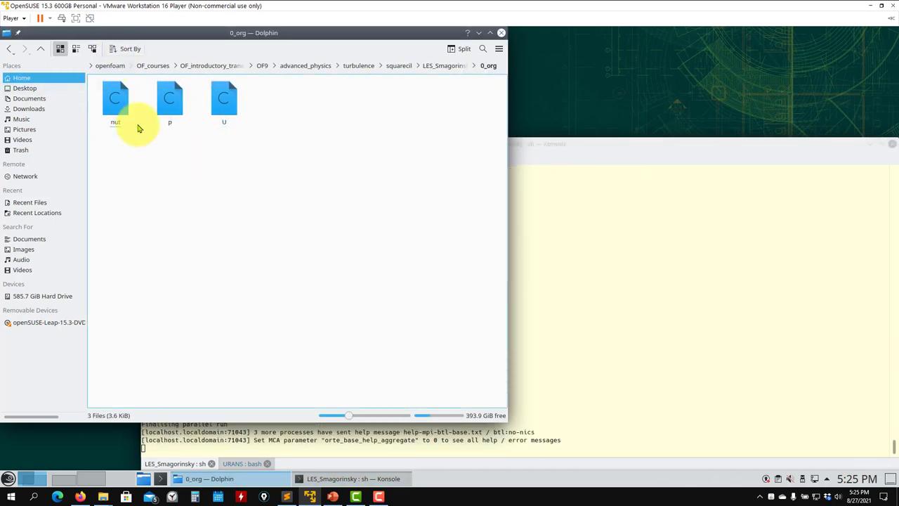
{"action": "left_click", "coordinate": [40, 48]}
{"action": "left_click", "coordinate": [240, 105]}
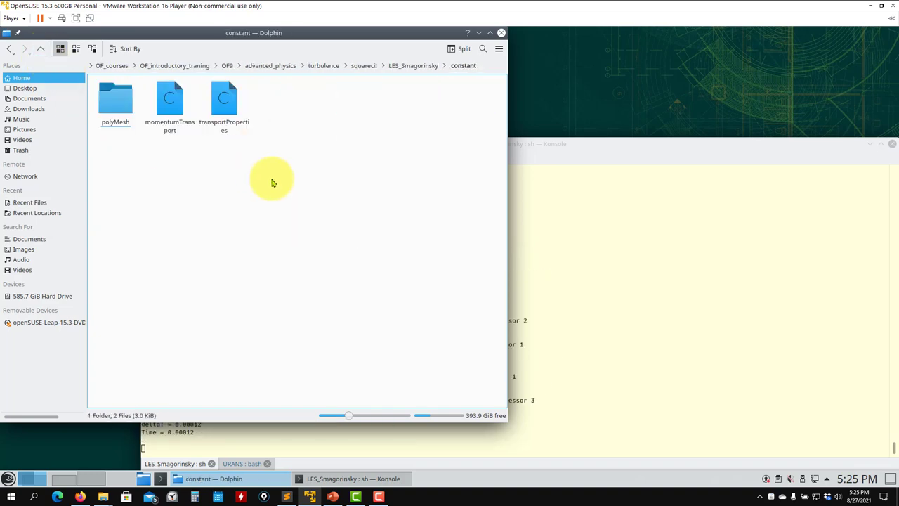
{"action": "left_click_drag", "start_coordinate": [314, 192], "coordinate": [165, 97]}
{"action": "right_click", "coordinate": [167, 99]}
{"action": "mouse_move", "coordinate": [246, 129]}
{"action": "left_click", "coordinate": [311, 154]}
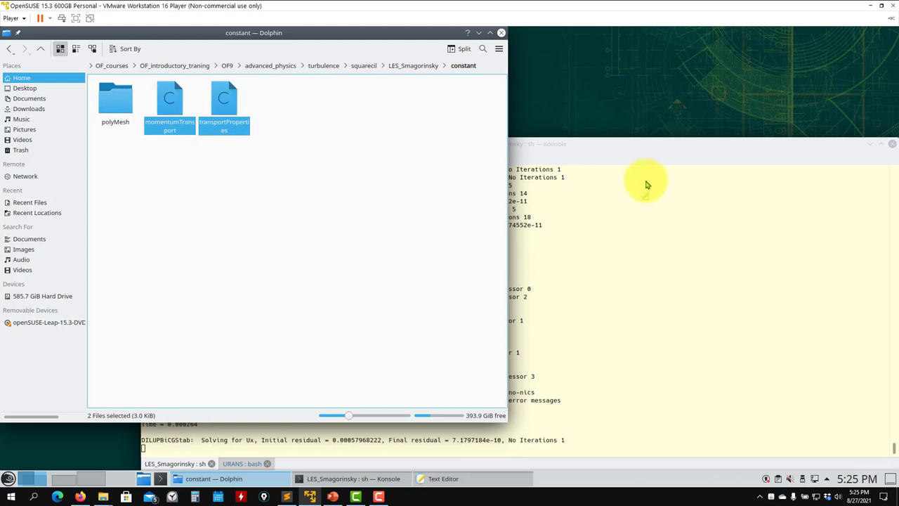
Review transportProperties and the LESModel entry in momentumTransport, and close the text editor
{"action": "left_click", "coordinate": [735, 57]}
{"action": "left_click", "coordinate": [390, 50]}
{"action": "left_click", "coordinate": [283, 226]}
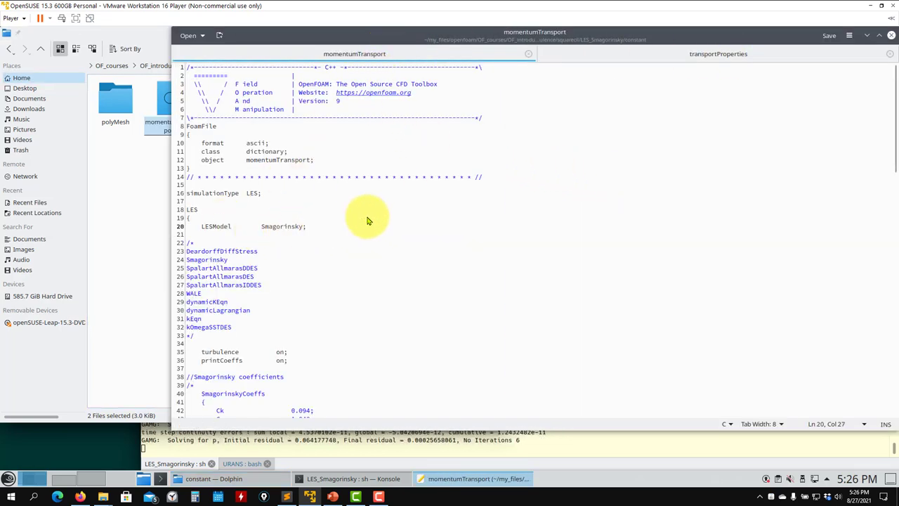
{"action": "left_click", "coordinate": [890, 35]}
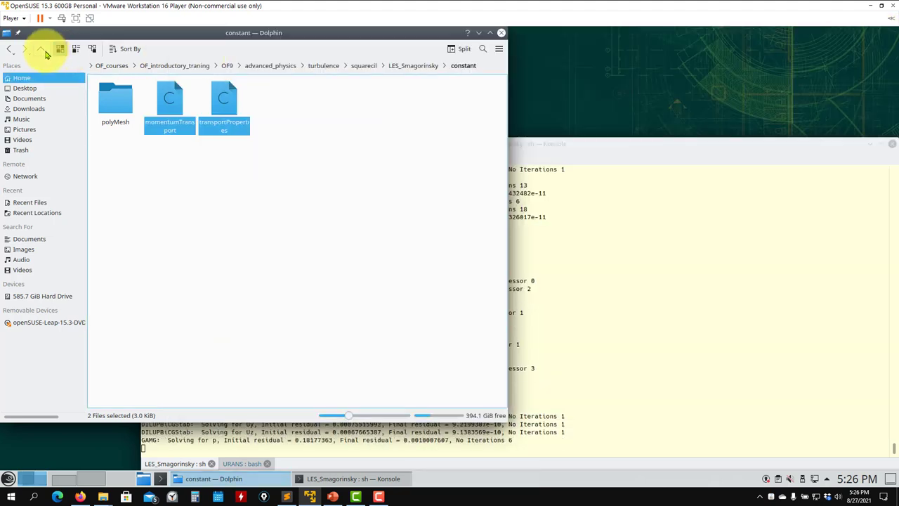
Open controlDict, fvSchemes and fvSolution from the system folder in the text editor, and check the running solver's output before returning to fvSchemes
{"action": "left_click", "coordinate": [41, 49]}
{"action": "double_click", "coordinate": [356, 164]}
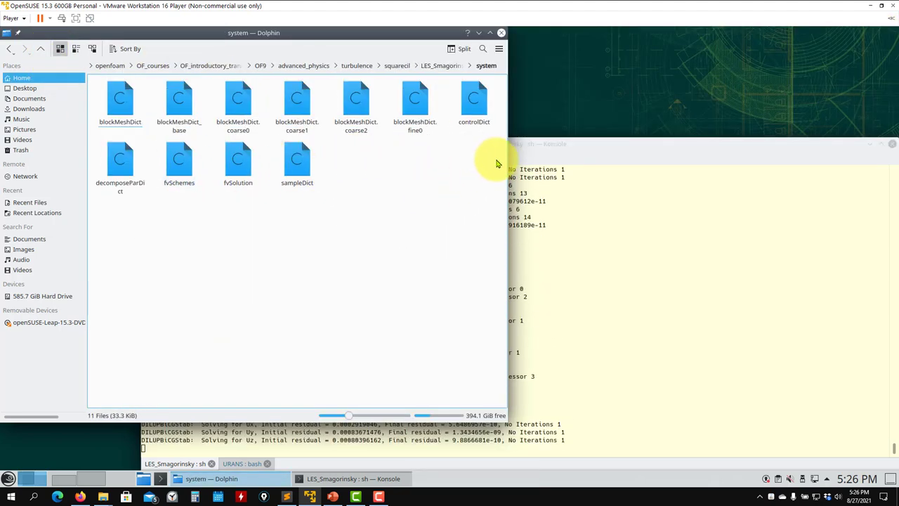
{"action": "right_click", "coordinate": [483, 104]}
{"action": "mouse_move", "coordinate": [517, 121]}
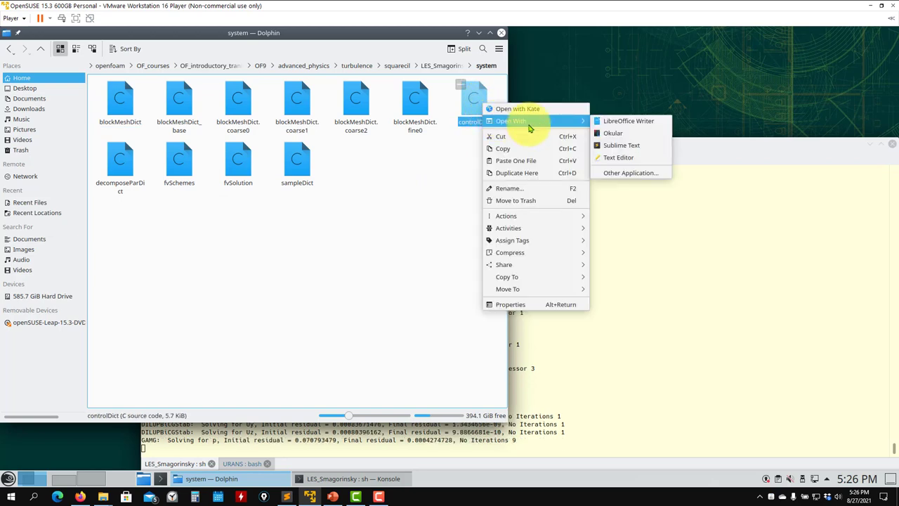
{"action": "left_click", "coordinate": [613, 161]}
{"action": "left_click", "coordinate": [141, 219]}
{"action": "left_click_drag", "start_coordinate": [261, 215], "coordinate": [647, 204]}
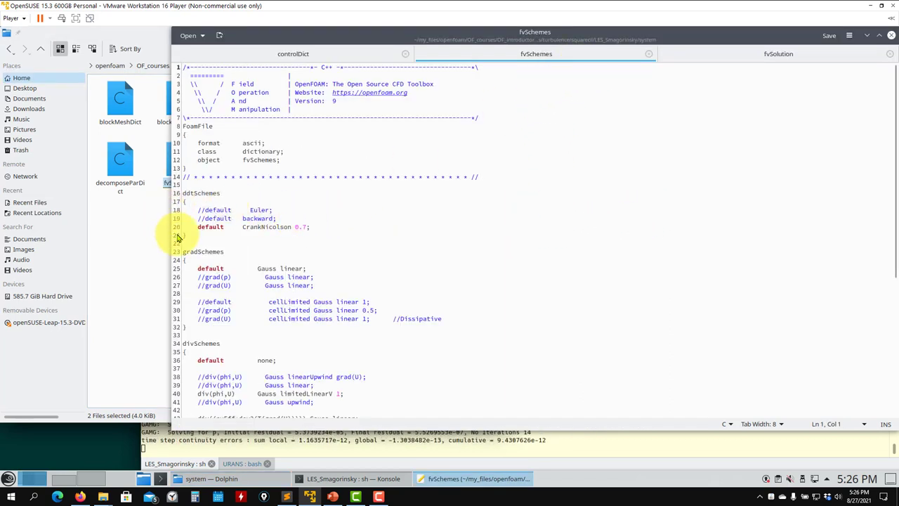
{"action": "left_click", "coordinate": [414, 446]}
{"action": "left_click", "coordinate": [411, 104]}
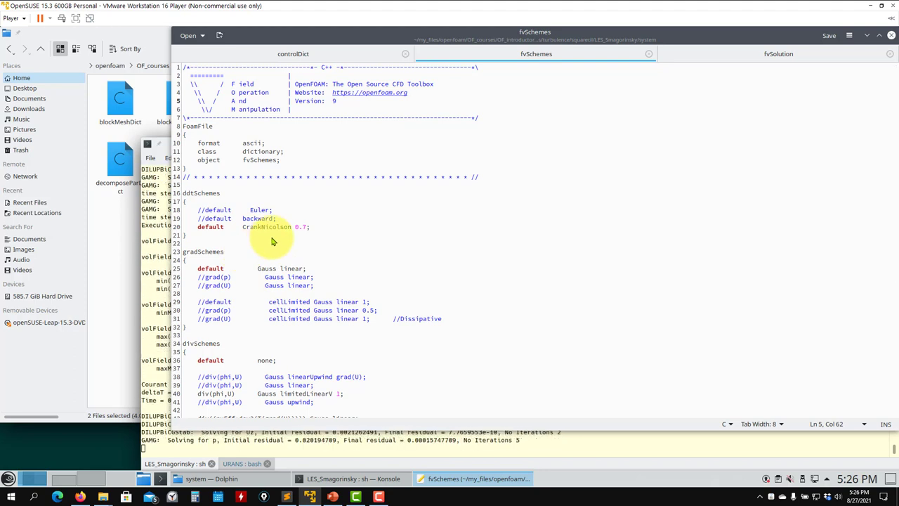
Examine the default time scheme in ddtSchemes and the default gradient scheme in gradSchemes of fvSchemes
{"action": "triple_click", "coordinate": [269, 228]}
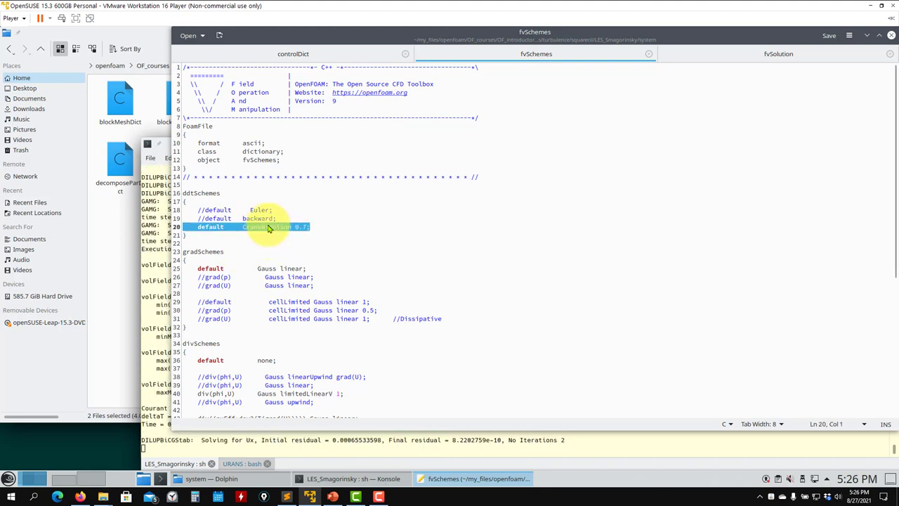
{"action": "double_click", "coordinate": [285, 271]}
{"action": "triple_click", "coordinate": [285, 271]}
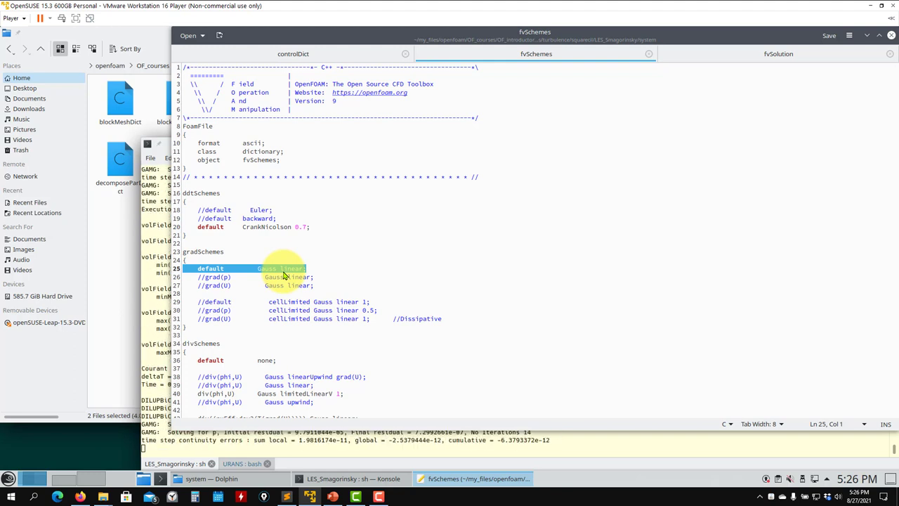
Compare the div(phi,U) options linearUpwind, linear and limitedLinearV in divSchemes, and look over the remaining schemes through the wallDist method
{"action": "scroll", "coordinate": [289, 311], "scroll_direction": "down", "scroll_amount": 3}
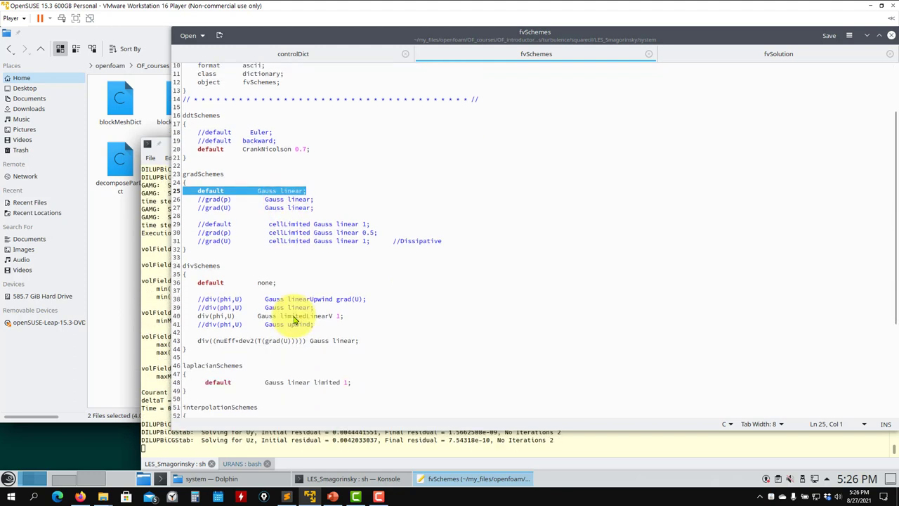
{"action": "triple_click", "coordinate": [302, 316]}
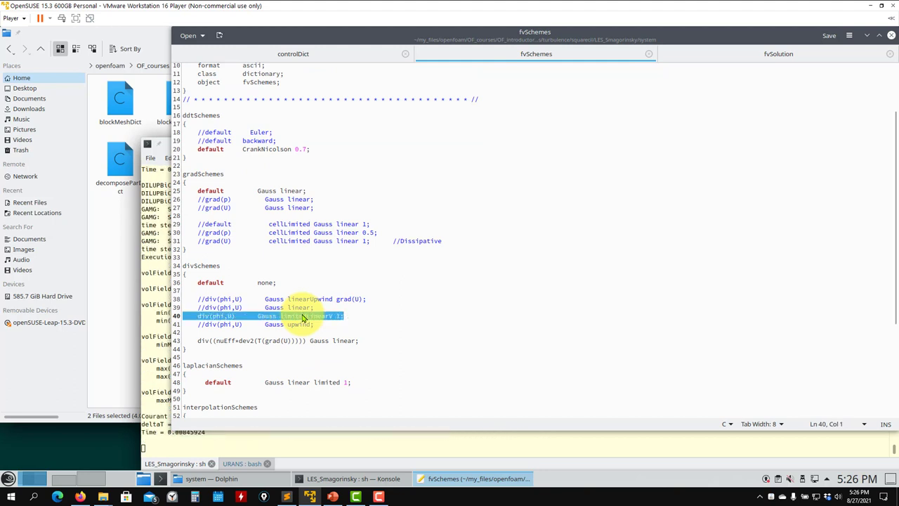
{"action": "double_click", "coordinate": [302, 316]}
{"action": "left_click", "coordinate": [302, 316]}
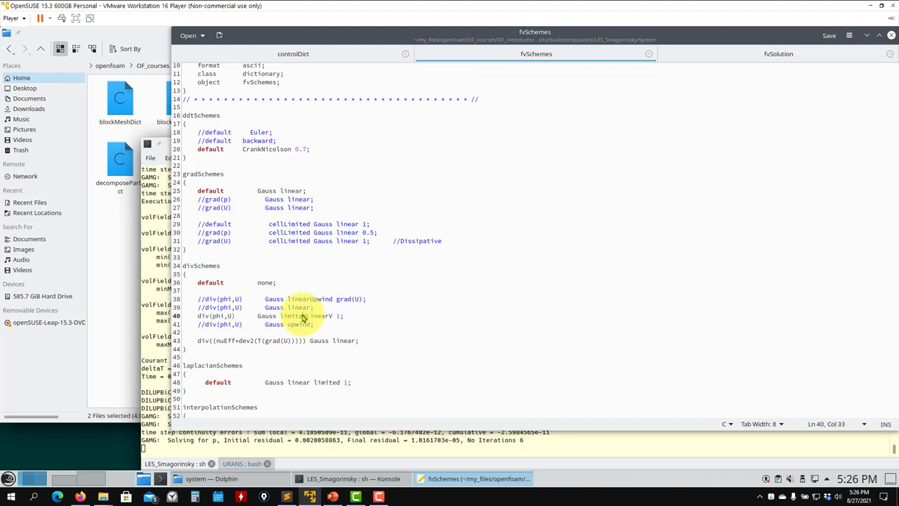
{"action": "triple_click", "coordinate": [305, 308]}
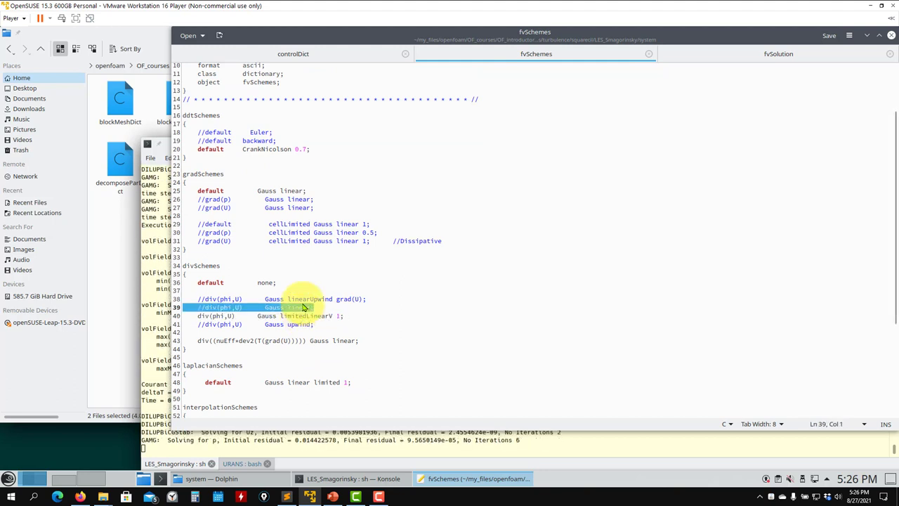
{"action": "triple_click", "coordinate": [302, 318]}
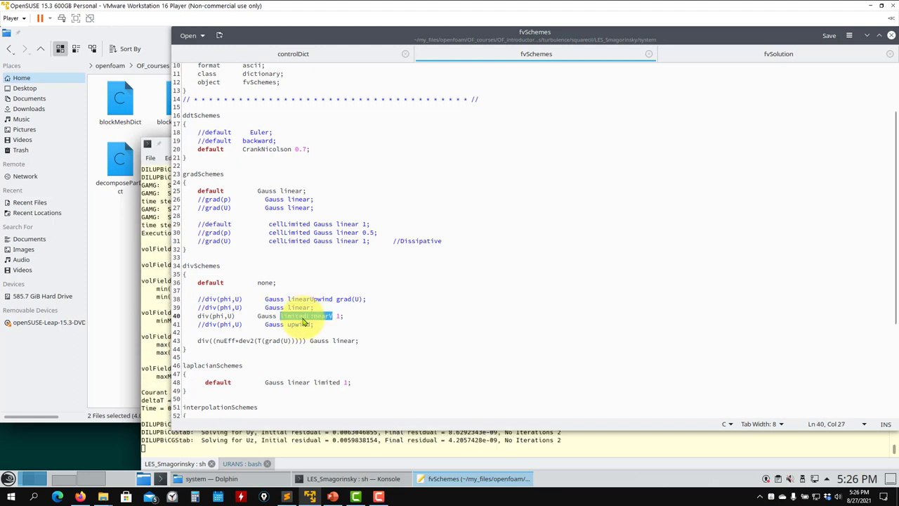
{"action": "triple_click", "coordinate": [303, 317]}
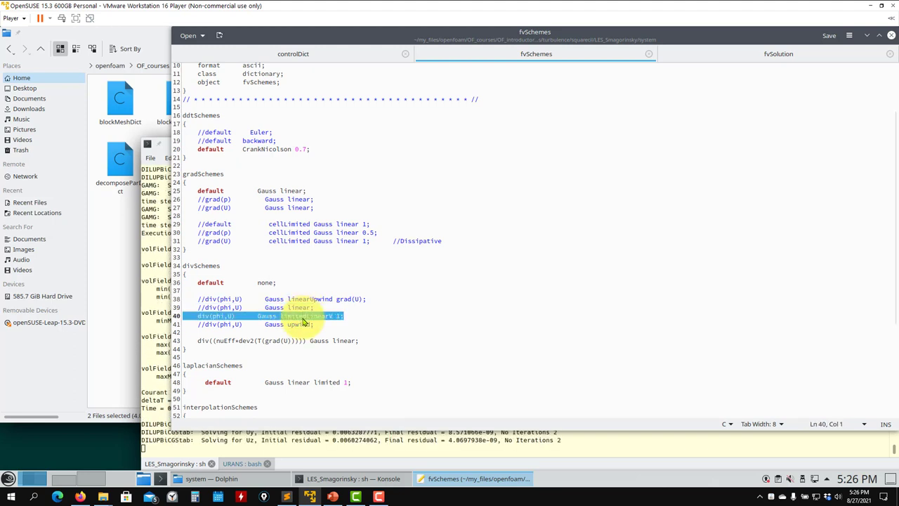
{"action": "left_click", "coordinate": [324, 300]}
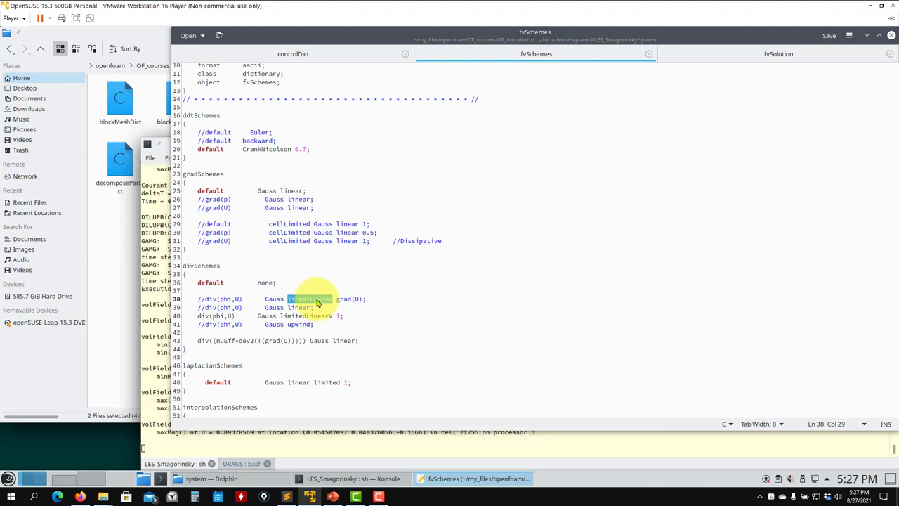
{"action": "left_click_drag", "start_coordinate": [372, 299], "coordinate": [179, 302]}
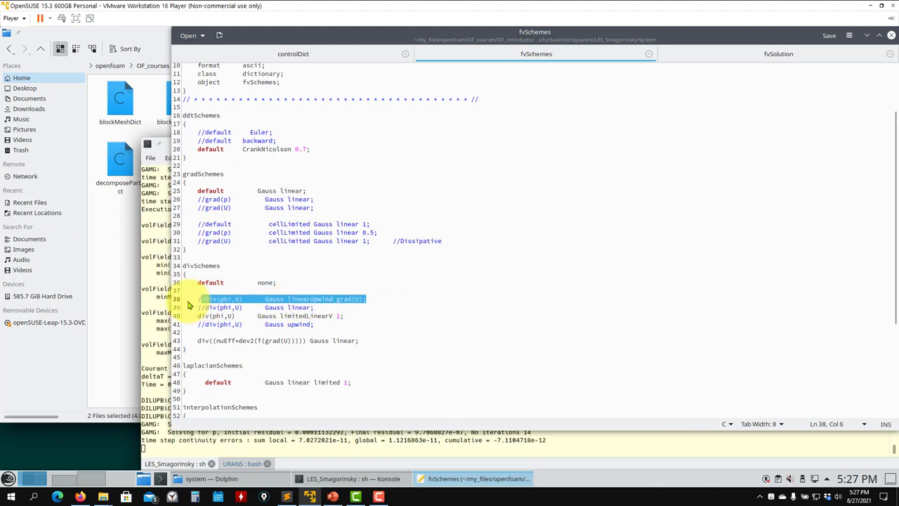
{"action": "left_click", "coordinate": [292, 317]}
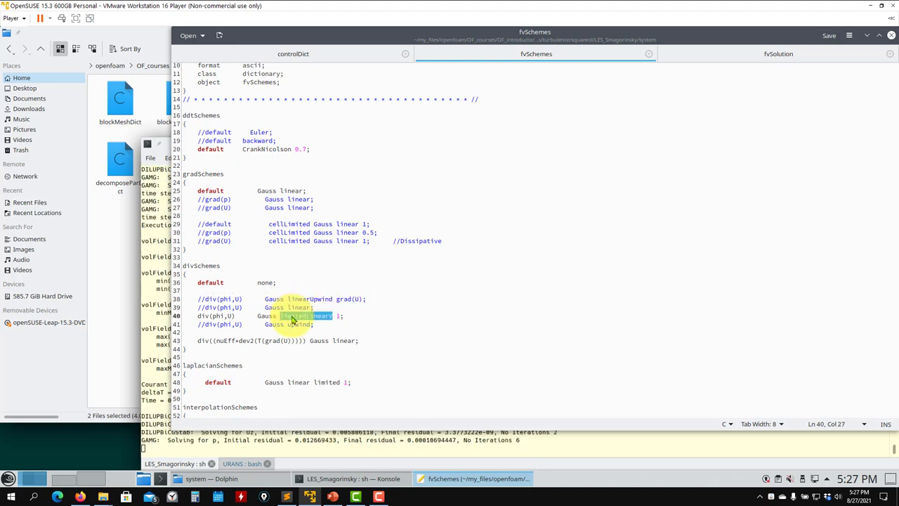
{"action": "left_click", "coordinate": [400, 332]}
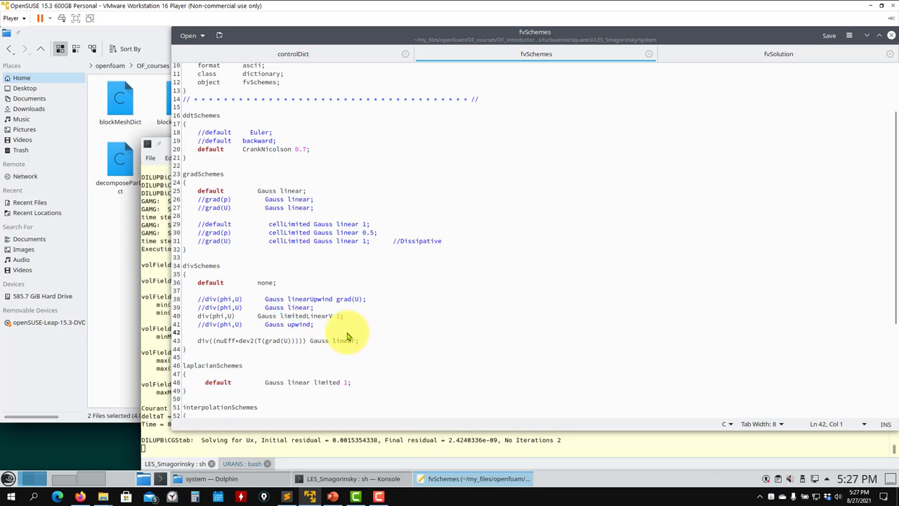
{"action": "scroll", "coordinate": [348, 334], "scroll_direction": "down", "scroll_amount": 6}
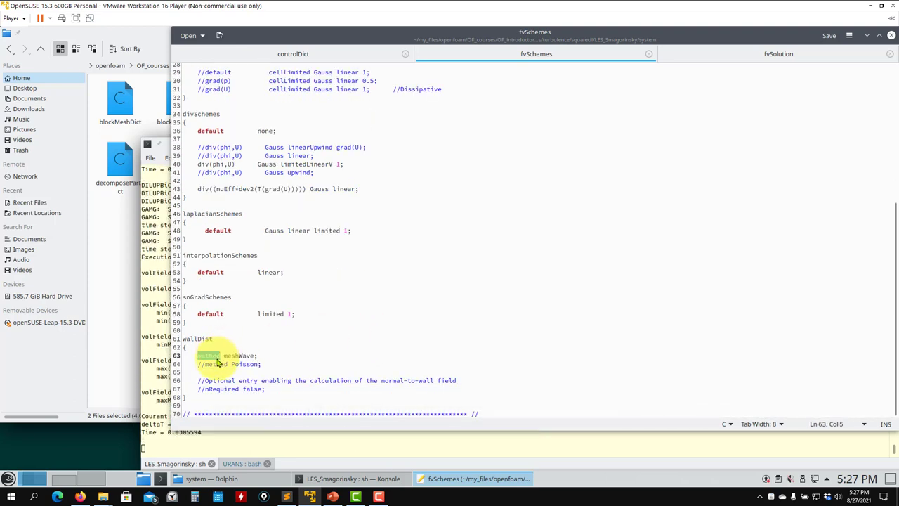
Review fvSolution from the p and U linear solvers through the PIMPLE controls to the relaxation factors
{"action": "left_click", "coordinate": [762, 55]}
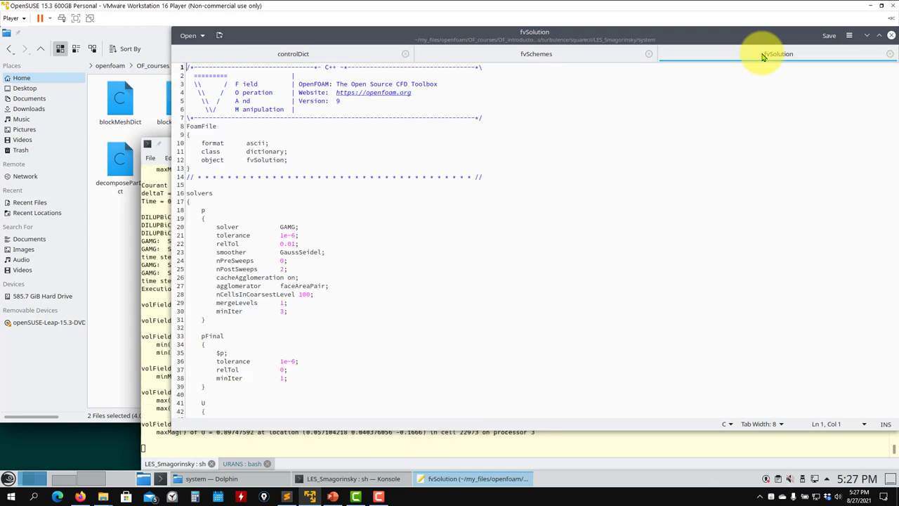
{"action": "scroll", "coordinate": [409, 212], "scroll_direction": "down", "scroll_amount": 3}
{"action": "scroll", "coordinate": [373, 216], "scroll_direction": "down", "scroll_amount": 8}
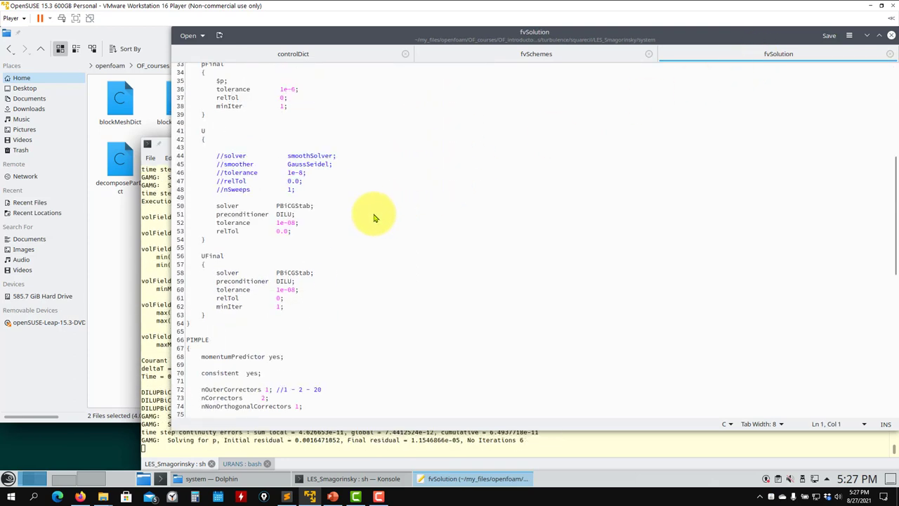
{"action": "scroll", "coordinate": [290, 193], "scroll_direction": "down", "scroll_amount": 5}
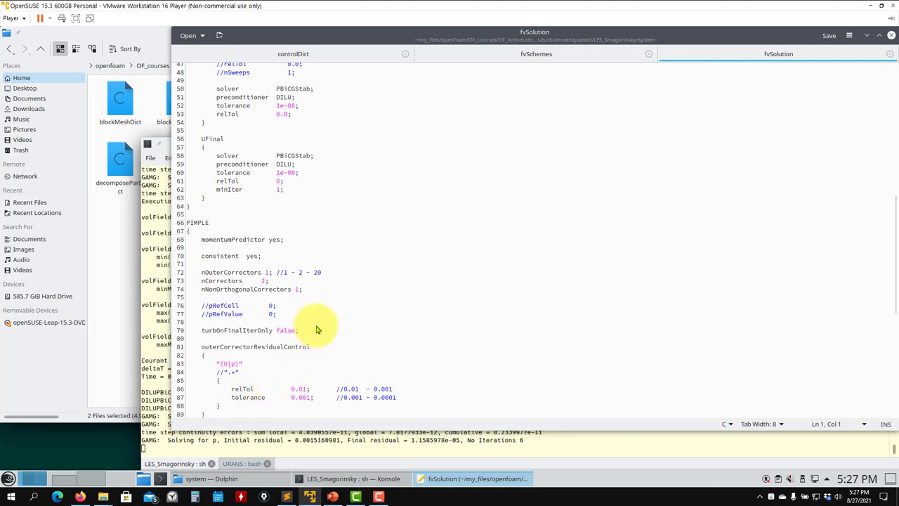
{"action": "scroll", "coordinate": [318, 325], "scroll_direction": "down", "scroll_amount": 5}
{"action": "scroll", "coordinate": [221, 313], "scroll_direction": "down", "scroll_amount": 6}
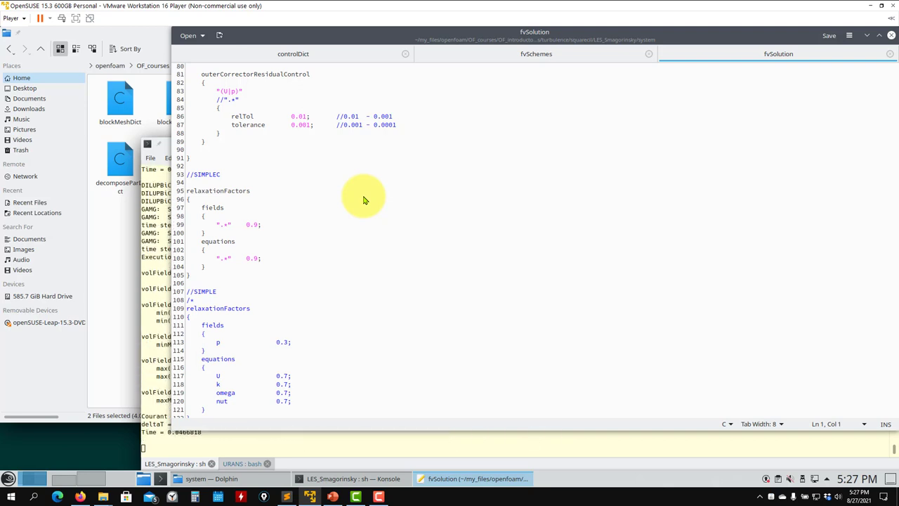
Check the Courant number and time step in the running solver's output, glancing at the write settings in controlDict
{"action": "left_click", "coordinate": [161, 267]}
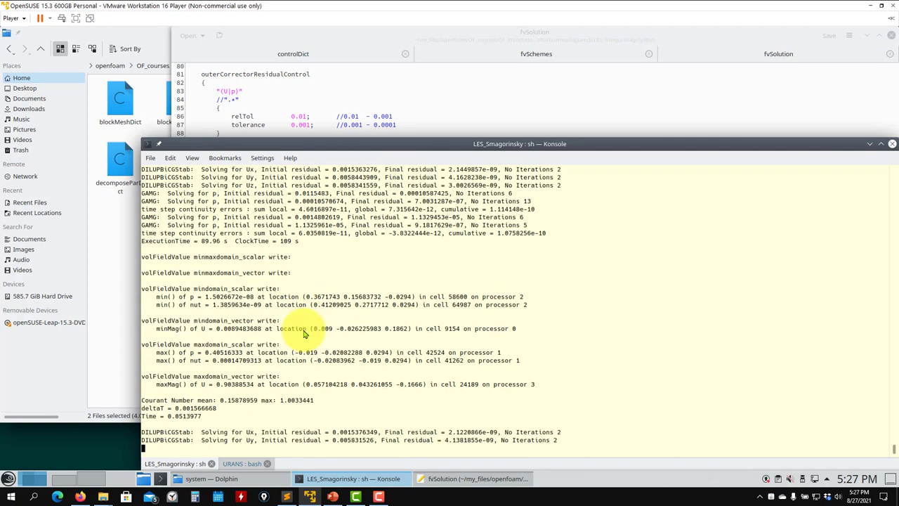
{"action": "scroll", "coordinate": [304, 334], "scroll_direction": "up", "scroll_amount": 1}
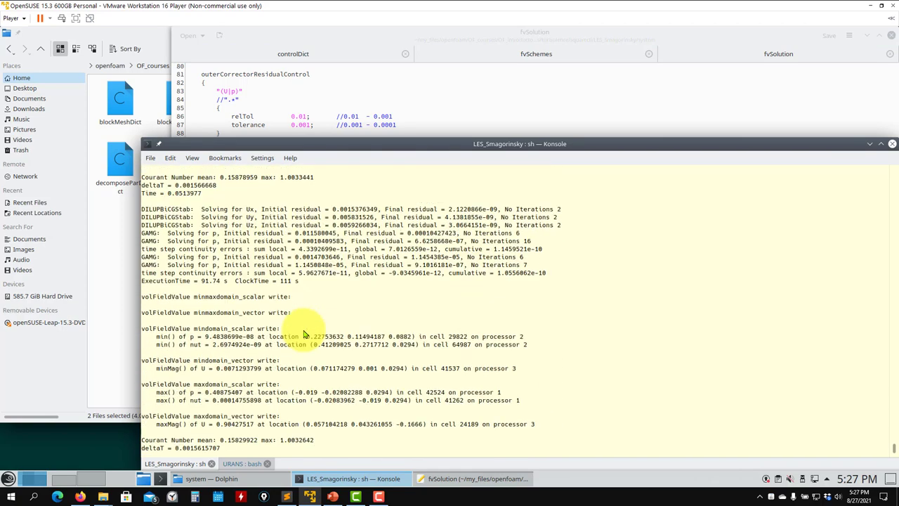
{"action": "scroll", "coordinate": [304, 335], "scroll_direction": "up", "scroll_amount": 4}
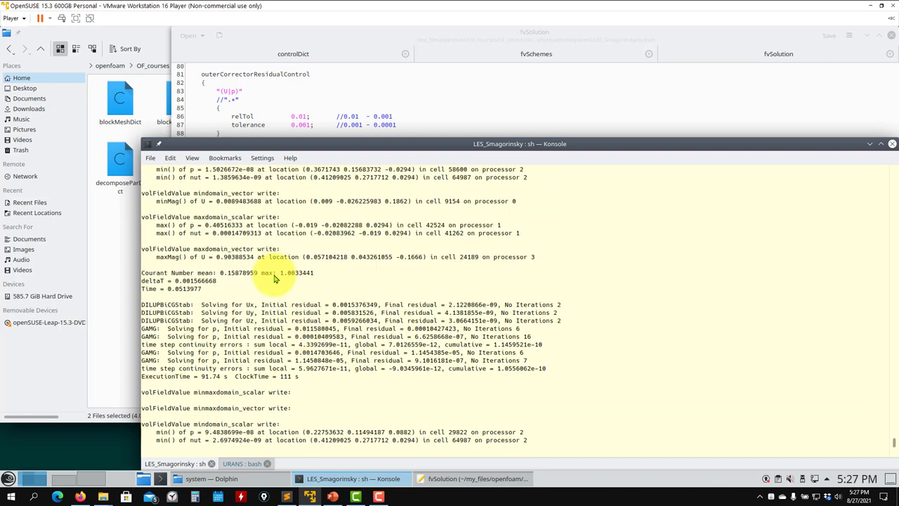
{"action": "left_click", "coordinate": [383, 83]}
{"action": "left_click", "coordinate": [297, 52]}
{"action": "scroll", "coordinate": [297, 226], "scroll_direction": "up", "scroll_amount": 10}
{"action": "scroll", "coordinate": [290, 231], "scroll_direction": "up", "scroll_amount": 5}
{"action": "left_click", "coordinate": [177, 272]}
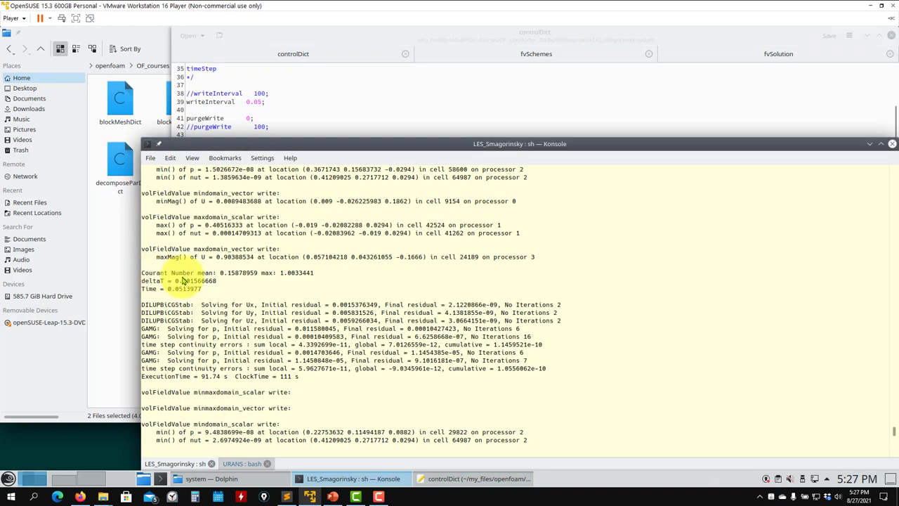
{"action": "double_click", "coordinate": [297, 272]}
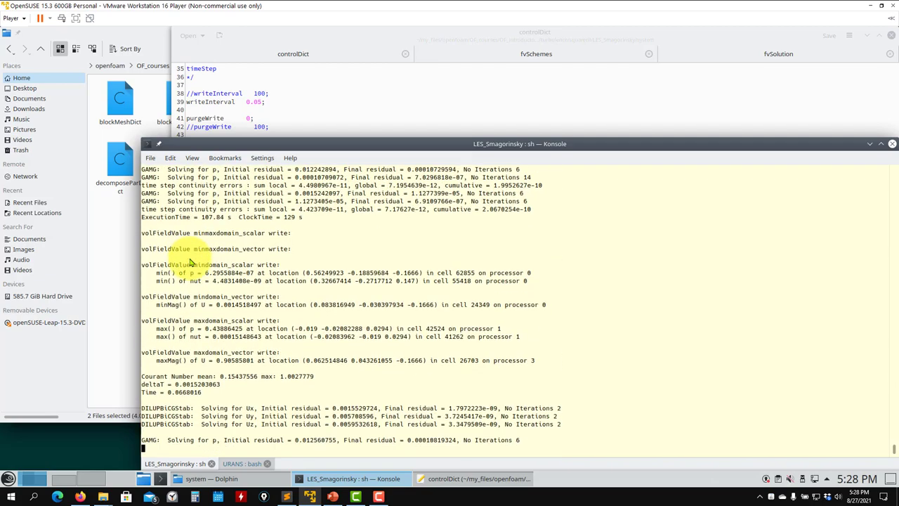
Switch to the PowerPoint slide on vortex shedding past a square cylinder, view the LES Smagorinsky animation, and minimize the presentation
{"action": "left_click", "coordinate": [333, 497]}
{"action": "mouse_move", "coordinate": [650, 222]}
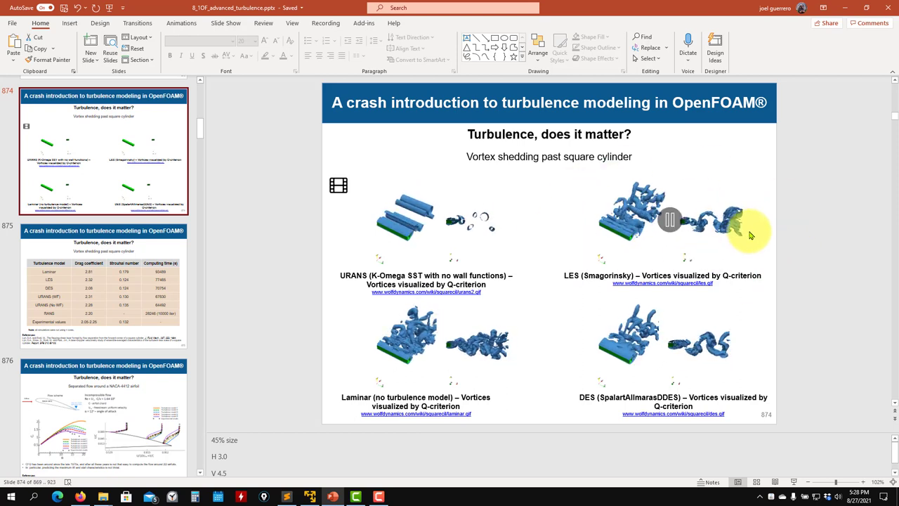
{"action": "left_click", "coordinate": [845, 8]}
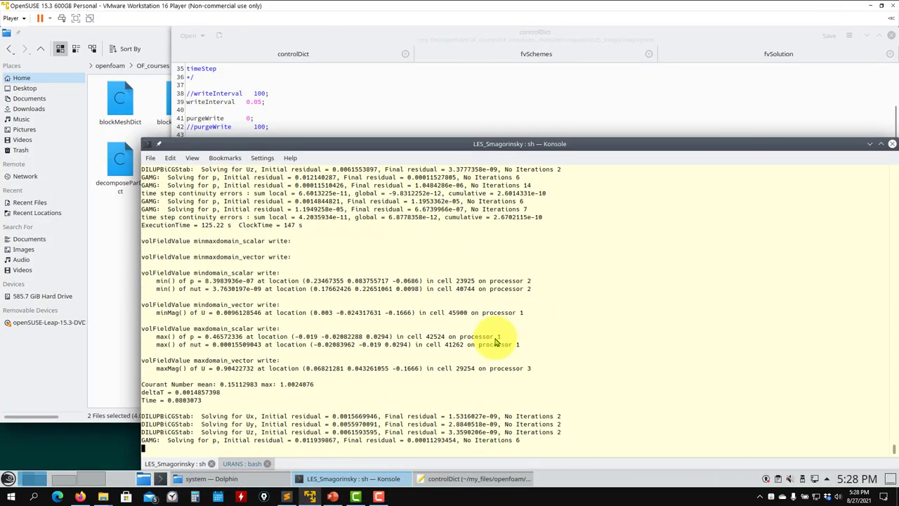
Go up to the LES_Smagorinsky case folder in the file manager, locate sol_10, and return to the terminal
{"action": "left_click", "coordinate": [51, 40]}
{"action": "left_click", "coordinate": [40, 49]}
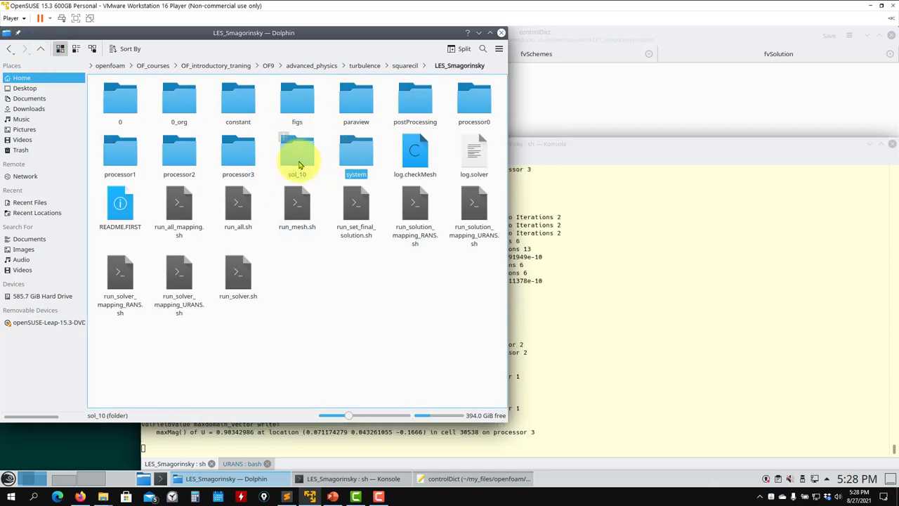
{"action": "left_click", "coordinate": [628, 355]}
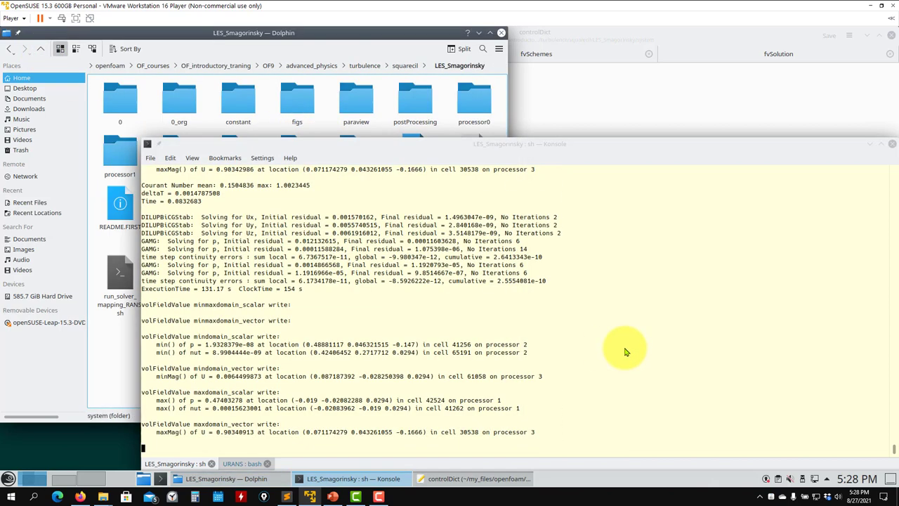
In the URANS terminal session, list the files, move up to squarecil and change into the LES_Smagorinsky directory
{"action": "left_click", "coordinate": [239, 463]}
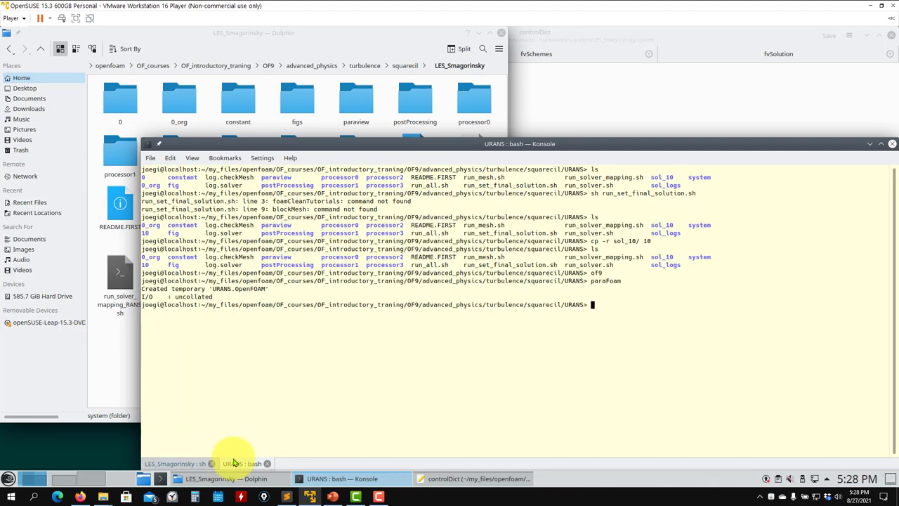
{"action": "type", "text": "ls"}
{"action": "key", "text": "Return"}
{"action": "type", "text": "cd .."}
{"action": "key", "text": "Return"}
{"action": "type", "text": "ls"}
{"action": "key", "text": "Return"}
{"action": "type", "text": "cd L"}
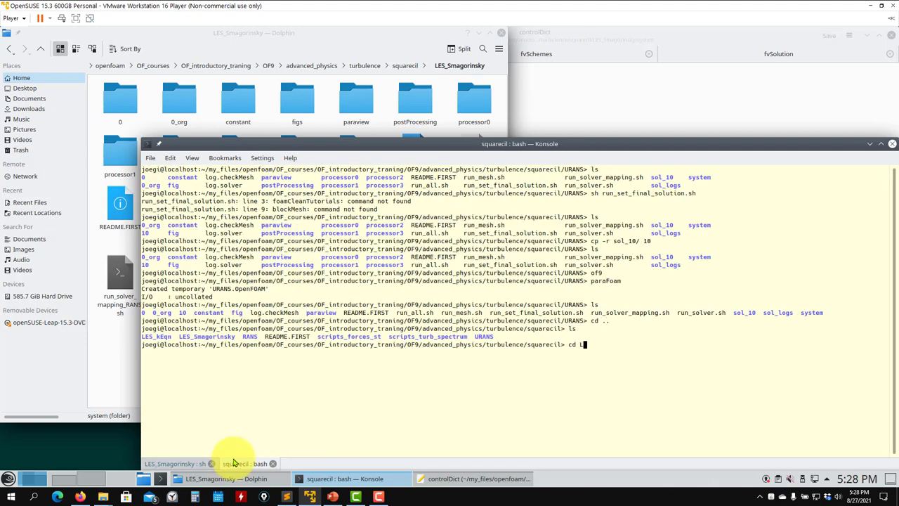
{"action": "type", "text": "ES_S_"}
{"action": "key", "text": "Tab"}
{"action": "key", "text": "Return"}
Copy the sol_10 directory recursively to 10 in the case folder, listing the directory before and after
{"action": "type", "text": "ls"}
{"action": "key", "text": "Return"}
{"action": "type", "text": "cp -"}
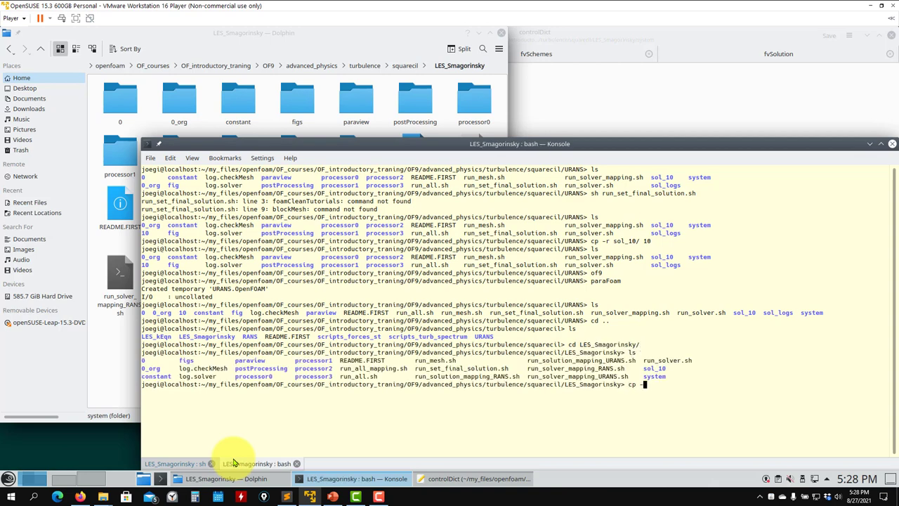
{"action": "type", "text": "r sol_10/ 10"}
{"action": "key", "text": "Return"}
{"action": "type", "text": "ls"}
{"action": "key", "text": "Return"}
Load the OpenFOAM environment with of9 and launch paraFoam for the LES_Smagorinsky case
{"action": "type", "text": "of9"}
{"action": "key", "text": "Return"}
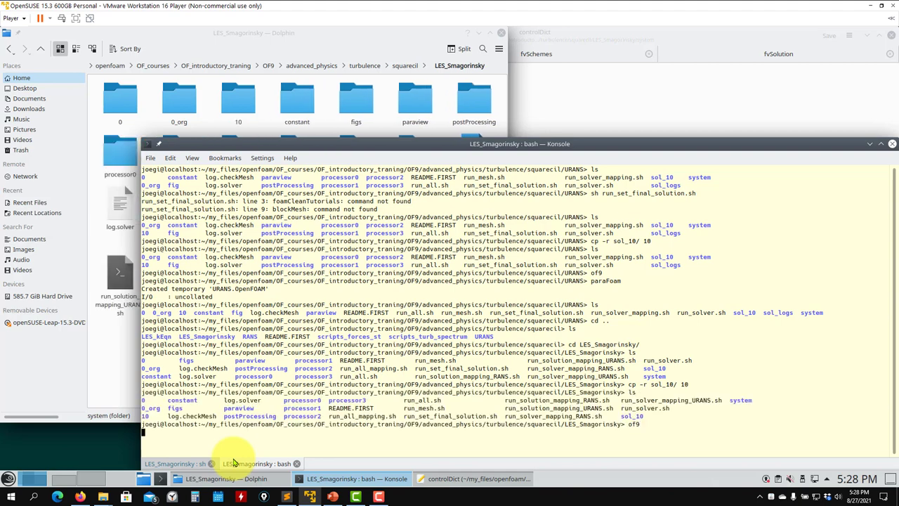
{"action": "key", "text": "Return"}
{"action": "type", "text": "paraFoam"}
{"action": "key", "text": "Return"}
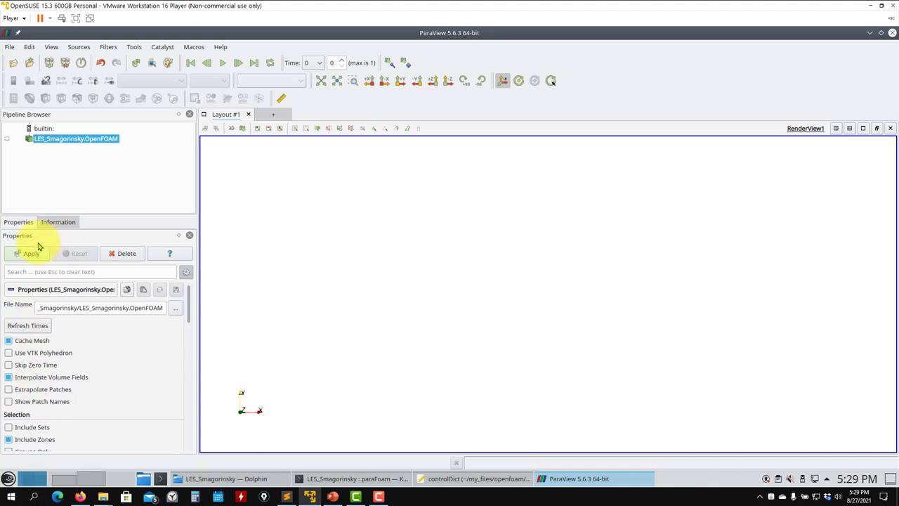
Delete the LES_Smagorinsky.OpenFOAM source and open the state file q_criterion.pvsm from the case's paraview folder
{"action": "left_click", "coordinate": [125, 253]}
{"action": "left_click", "coordinate": [10, 47]}
{"action": "left_click", "coordinate": [21, 96]}
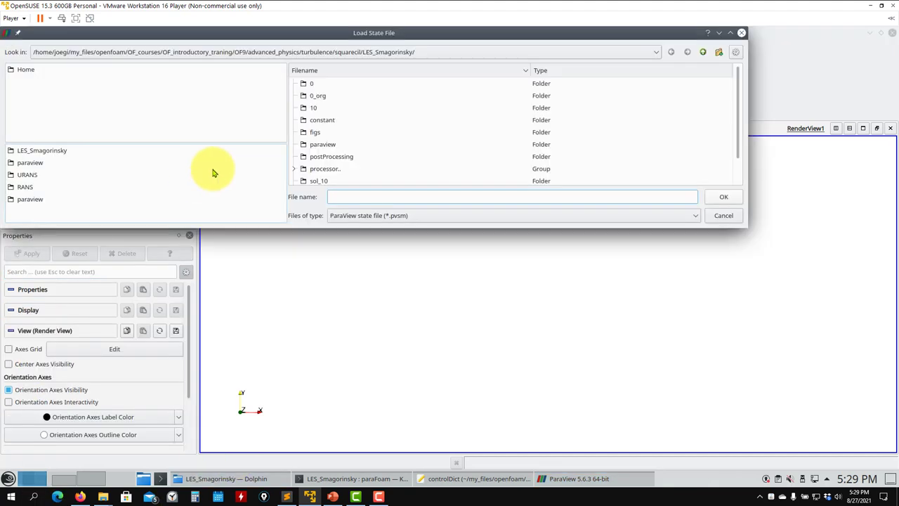
{"action": "double_click", "coordinate": [322, 145]}
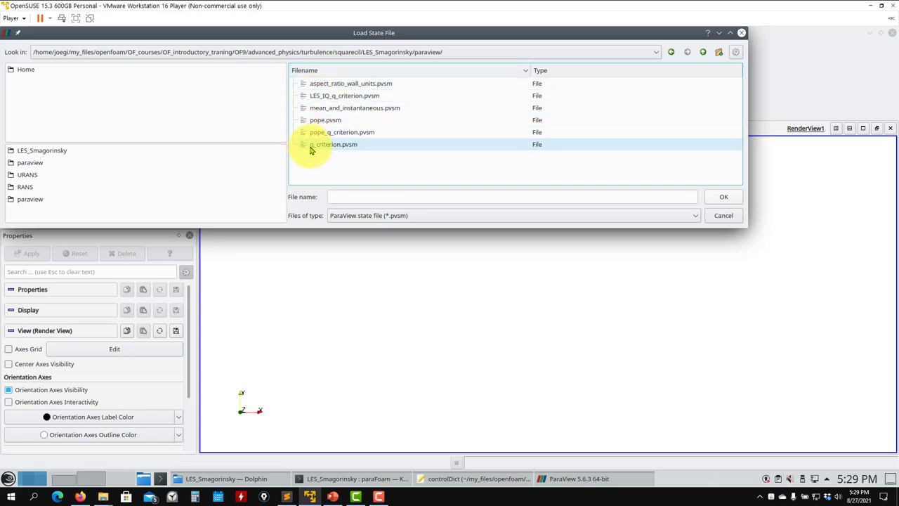
{"action": "left_click", "coordinate": [340, 145]}
{"action": "left_click", "coordinate": [714, 196]}
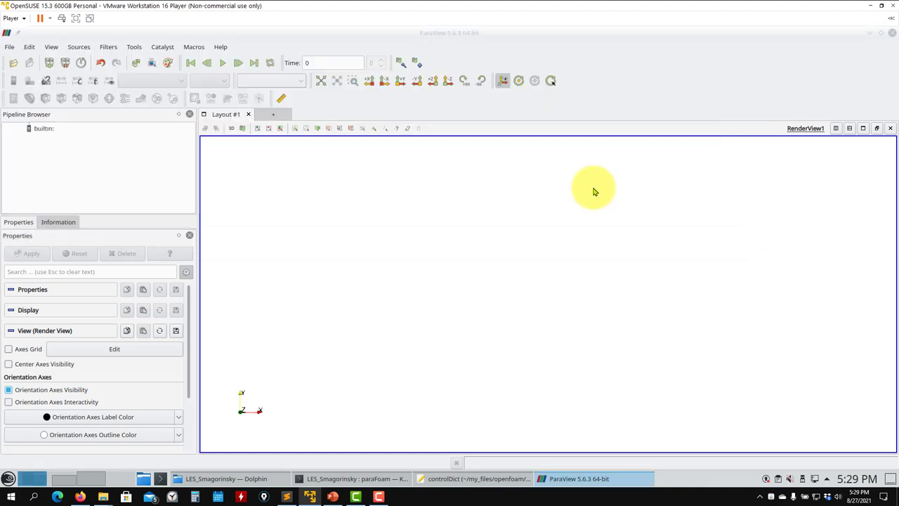
Load the Q-criterion state with Choose File Names, pointing the OpenFOAM reader to ./LES_Smagorinsky.foam
{"action": "left_click", "coordinate": [480, 155]}
{"action": "left_click", "coordinate": [428, 176]}
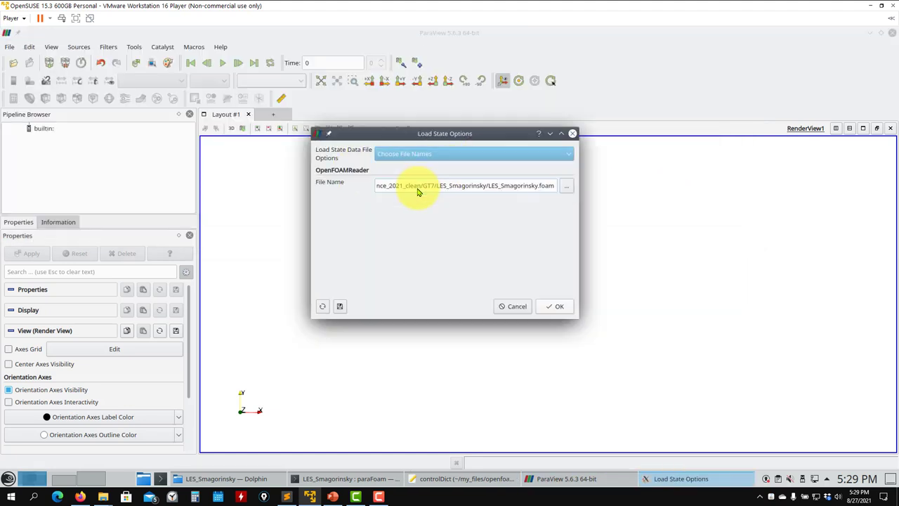
{"action": "triple_click", "coordinate": [475, 188]}
{"action": "type", "text": "./LES_Smagorinsky.foam"}
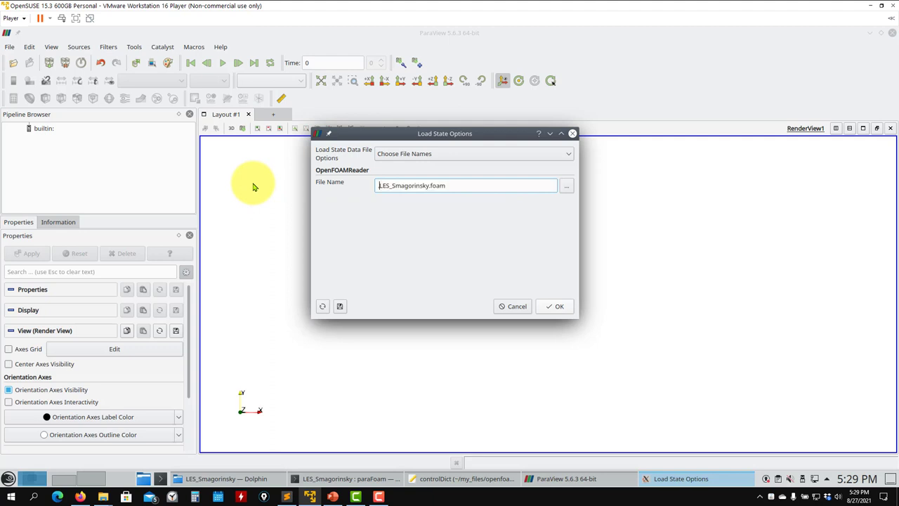
{"action": "left_click", "coordinate": [556, 306]}
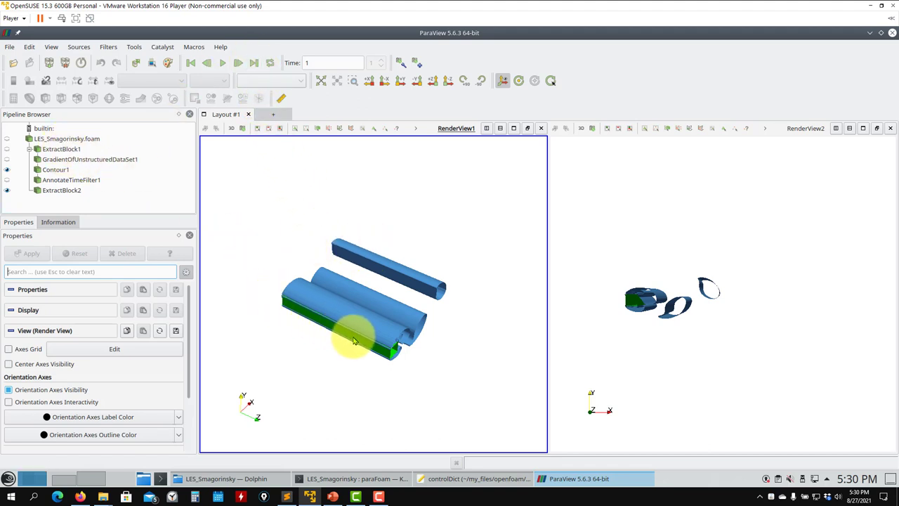
Set the LES_Smagorinsky.foam reader to skip zero time and read the Decomposed Case, and go to the last time step
{"action": "left_click", "coordinate": [60, 140]}
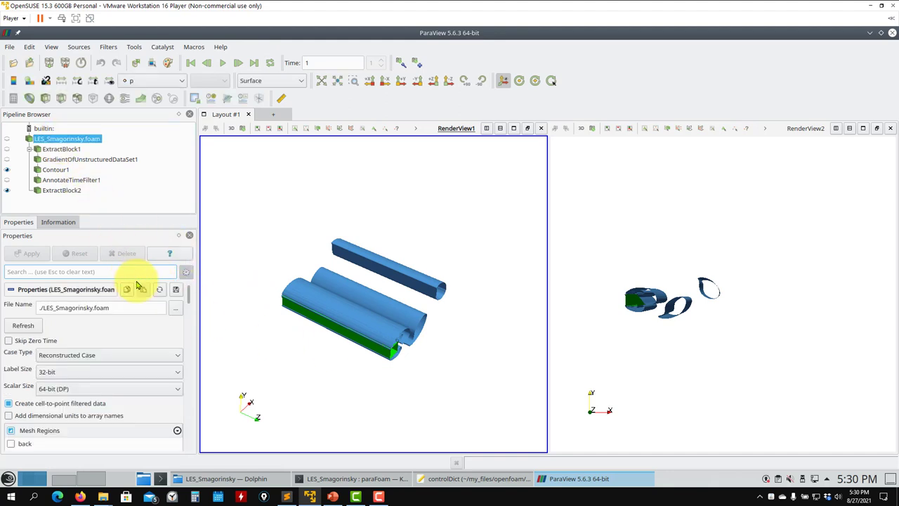
{"action": "left_click", "coordinate": [16, 341]}
{"action": "left_click", "coordinate": [61, 355]}
{"action": "left_click", "coordinate": [56, 371]}
{"action": "left_click", "coordinate": [26, 253]}
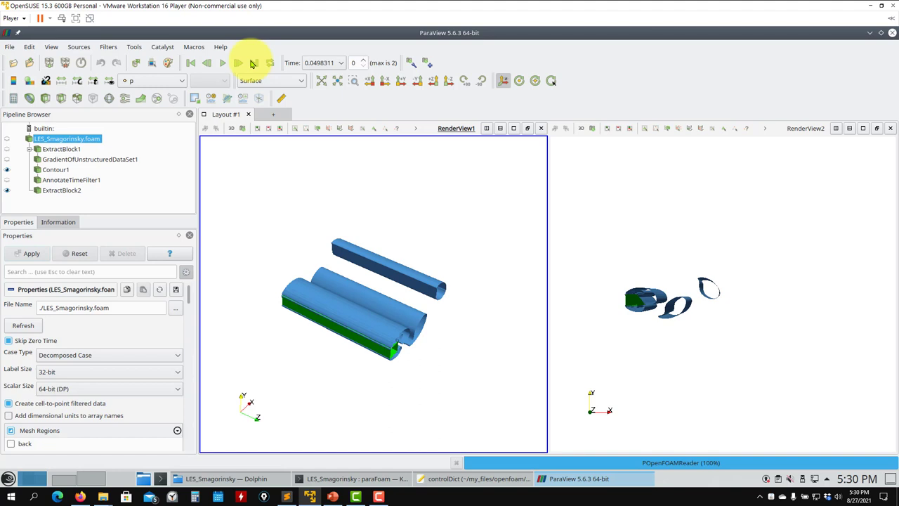
{"action": "left_click", "coordinate": [252, 64]}
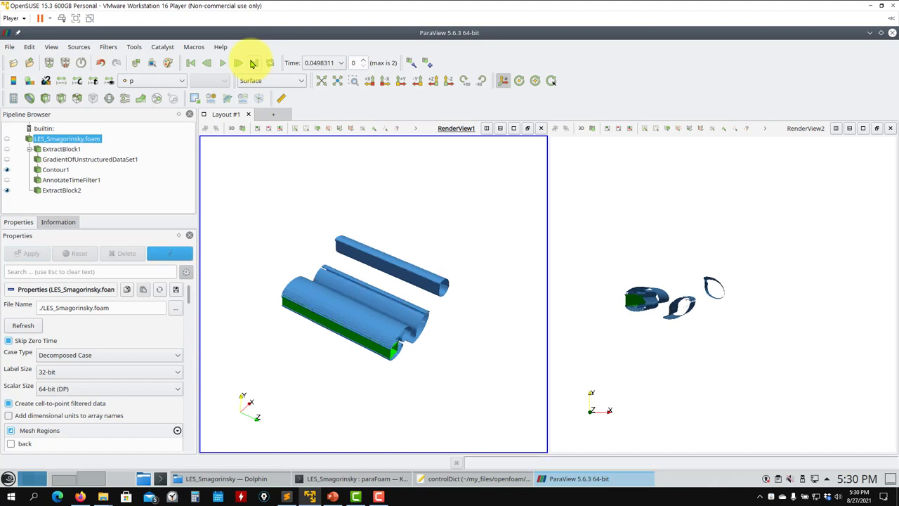
{"action": "left_click", "coordinate": [253, 64]}
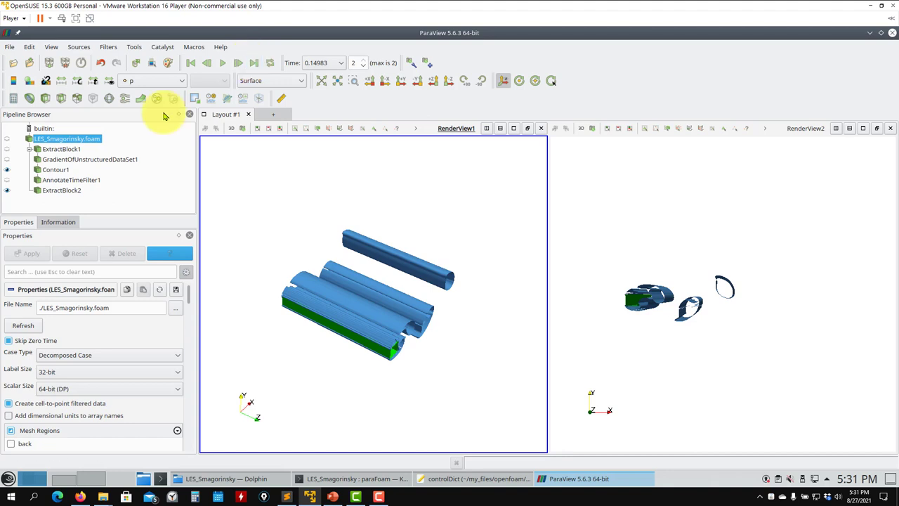
Set the LES_Smagorinsky.foam reader's case type to Reconstructed Case
{"action": "left_click", "coordinate": [86, 355]}
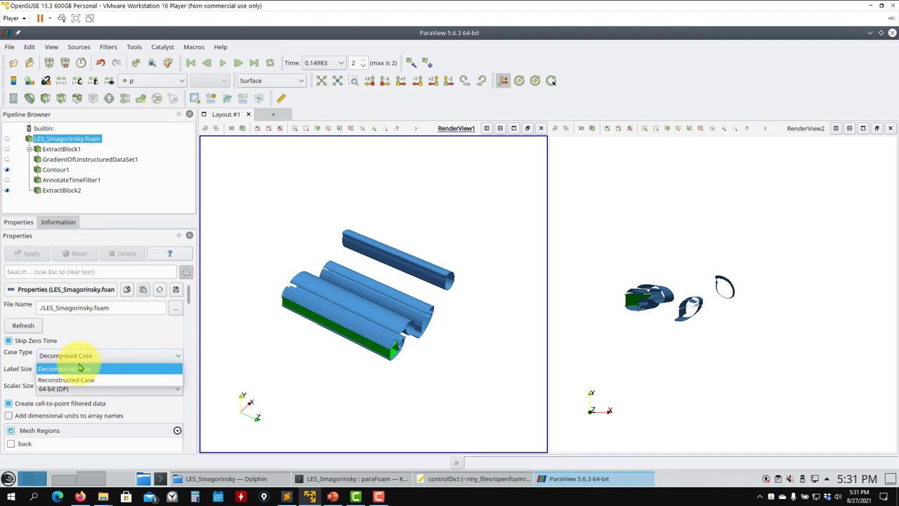
{"action": "left_click", "coordinate": [66, 379]}
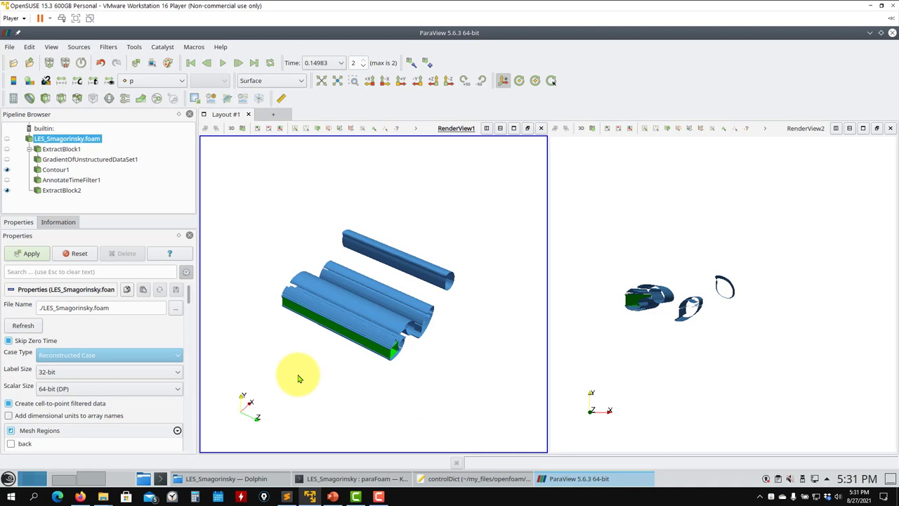
Interrupt the running solver script and its reconstruction in the LES_Smagorinsky terminal session, and close ParaView
{"action": "key", "text": "alt+Tab"}
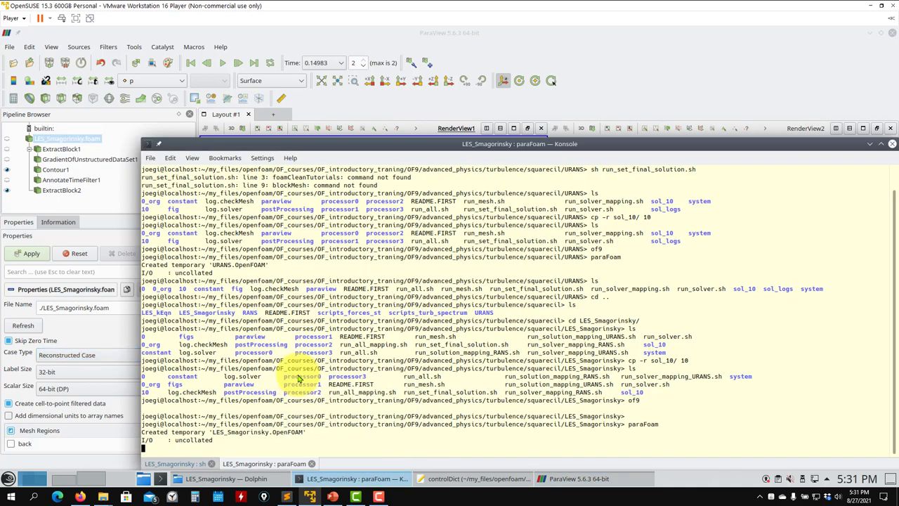
{"action": "left_click", "coordinate": [176, 463]}
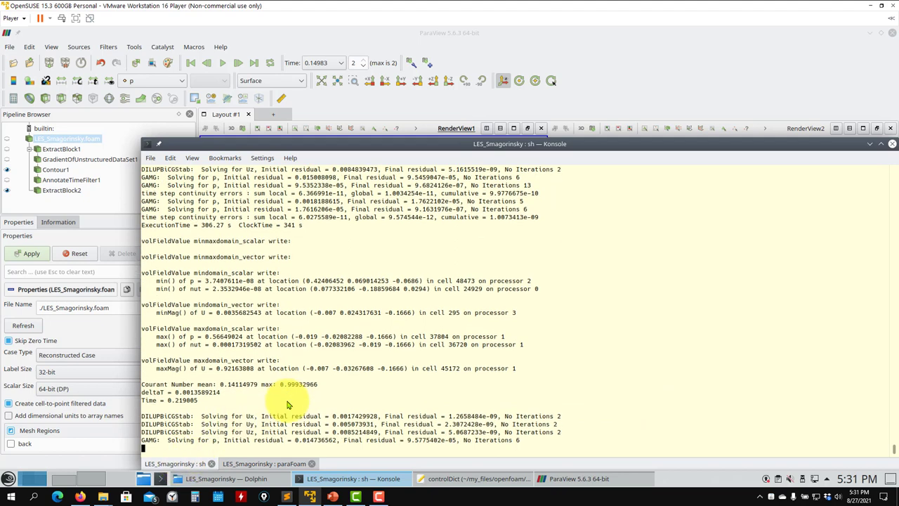
{"action": "key", "text": "ctrl+c"}
{"action": "key", "text": "ctrl+c"}
{"action": "left_click", "coordinate": [890, 34]}
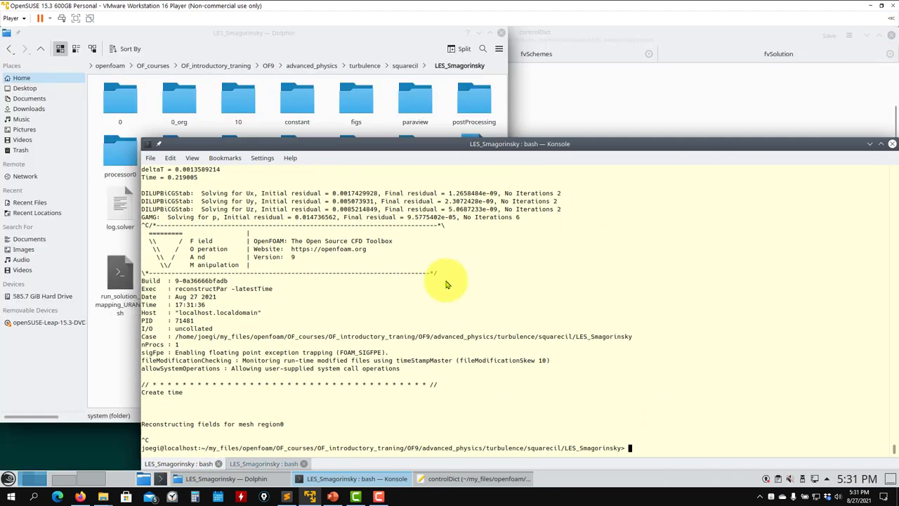
List the LES_Smagorinsky case files in the terminal and remove the 0 directory recursively
{"action": "scroll", "coordinate": [446, 285], "scroll_direction": "up", "scroll_amount": 2}
{"action": "left_click_drag", "start_coordinate": [212, 225], "coordinate": [167, 225]}
{"action": "key", "text": "ctrl+c"}
{"action": "type", "text": "l"}
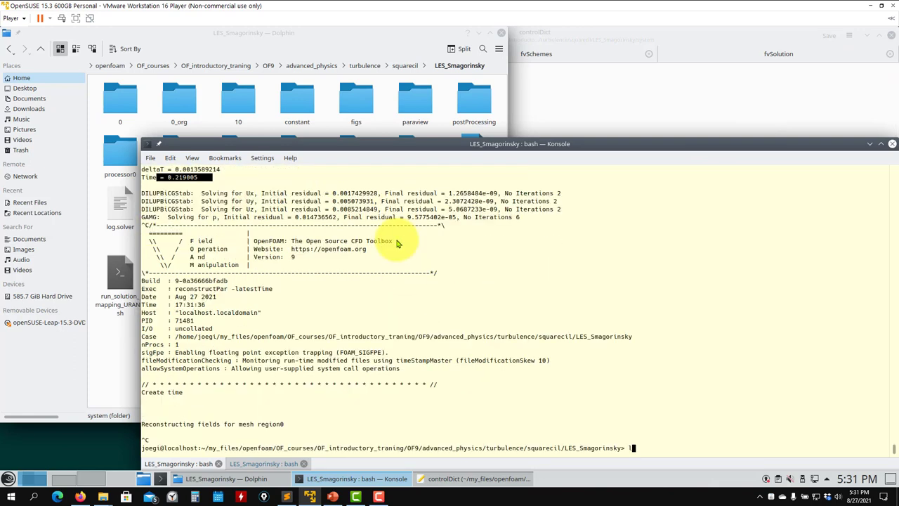
{"action": "type", "text": "ls"}
{"action": "key", "text": "Return"}
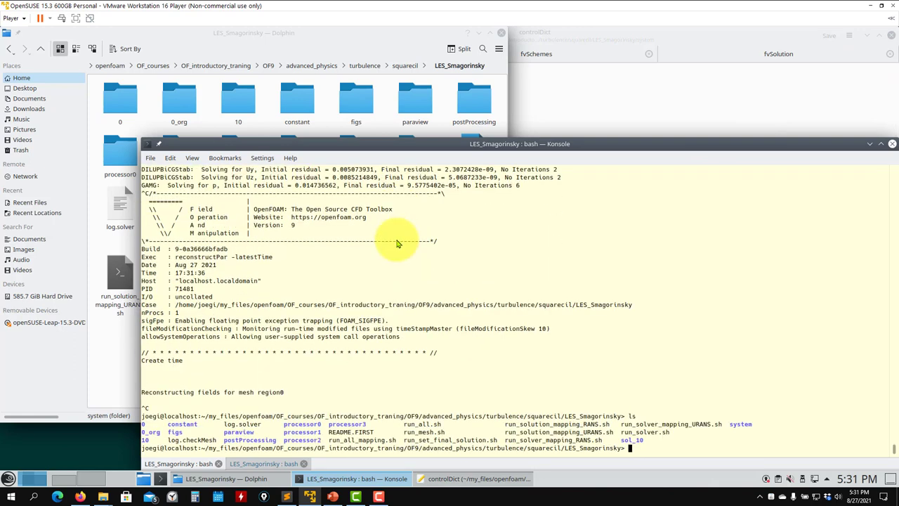
{"action": "type", "text": "rm -rf 0"}
{"action": "key", "text": "Return"}
Launch paraFoam without options and try to load the LES_Smagorinsky case
{"action": "type", "text": "paraFoam"}
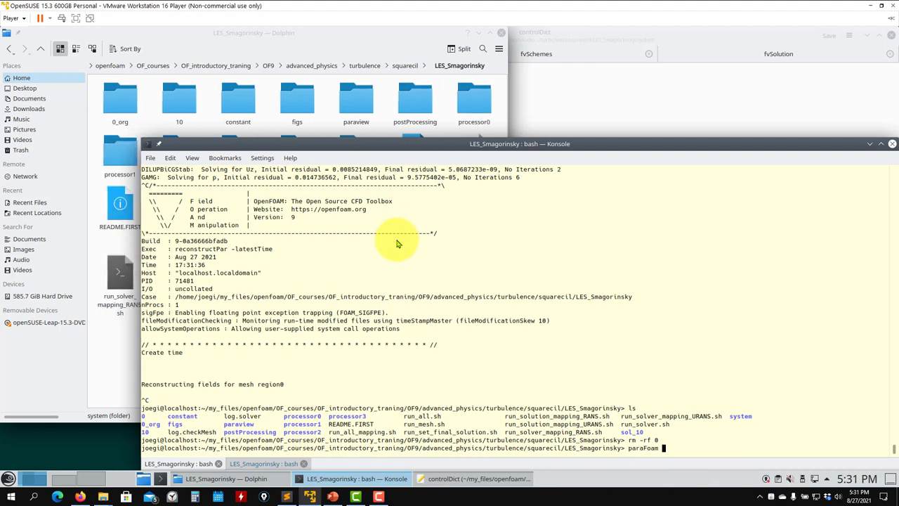
{"action": "key", "text": "Return"}
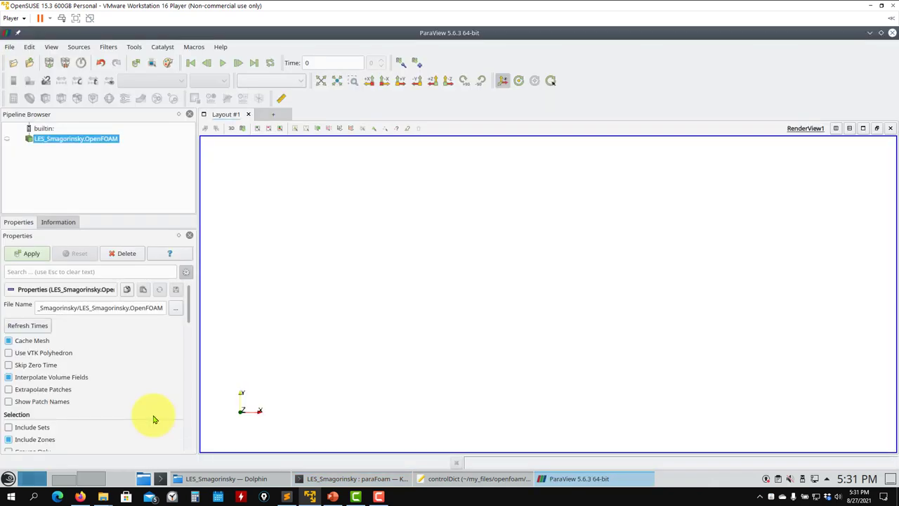
{"action": "left_click", "coordinate": [31, 253]}
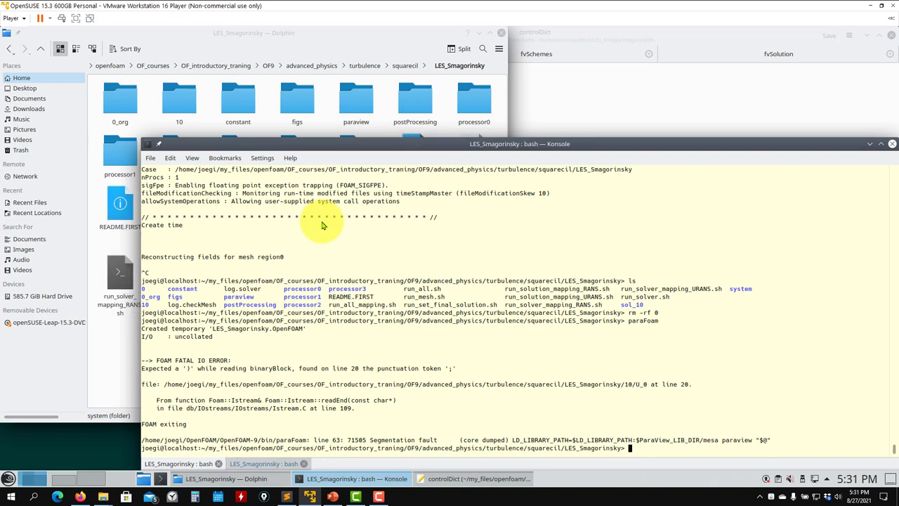
Relaunch paraFoam with the -builtin option, load the reconstructed LES_Smagorinsky.foam case and dismiss the output messages
{"action": "key", "text": "Up"}
{"action": "type", "text": "-builtin"}
{"action": "key", "text": "Return"}
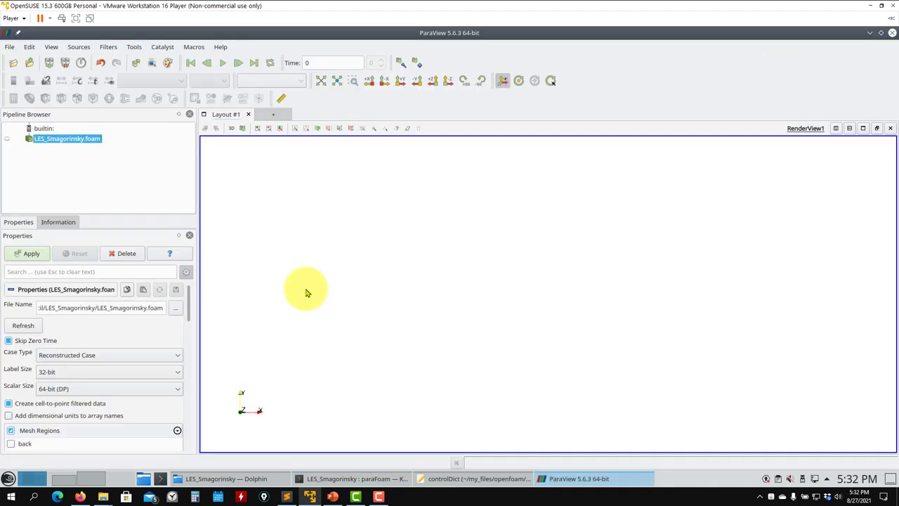
{"action": "left_click", "coordinate": [28, 253]}
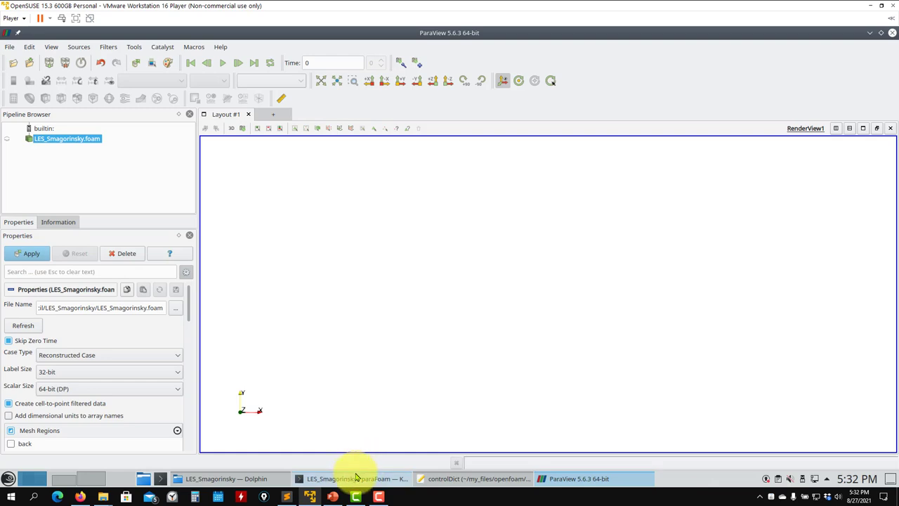
{"action": "left_click", "coordinate": [354, 478]}
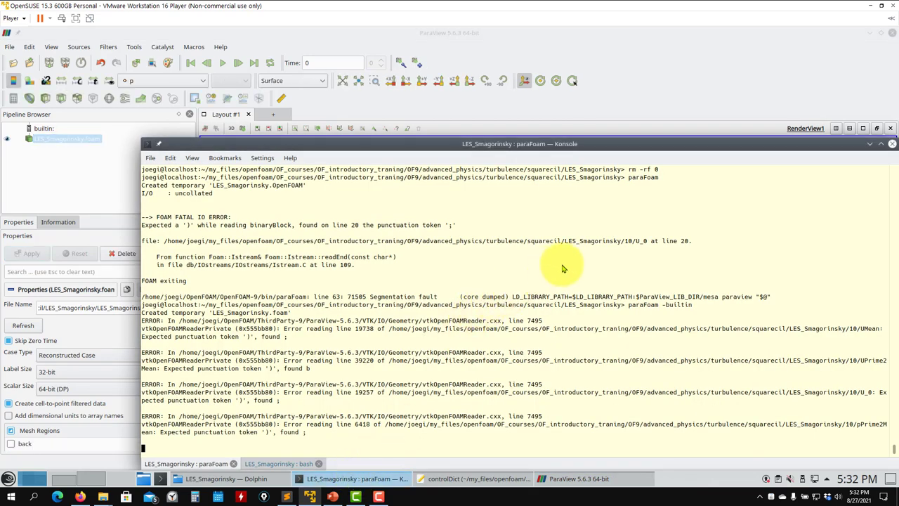
{"action": "left_click", "coordinate": [640, 81]}
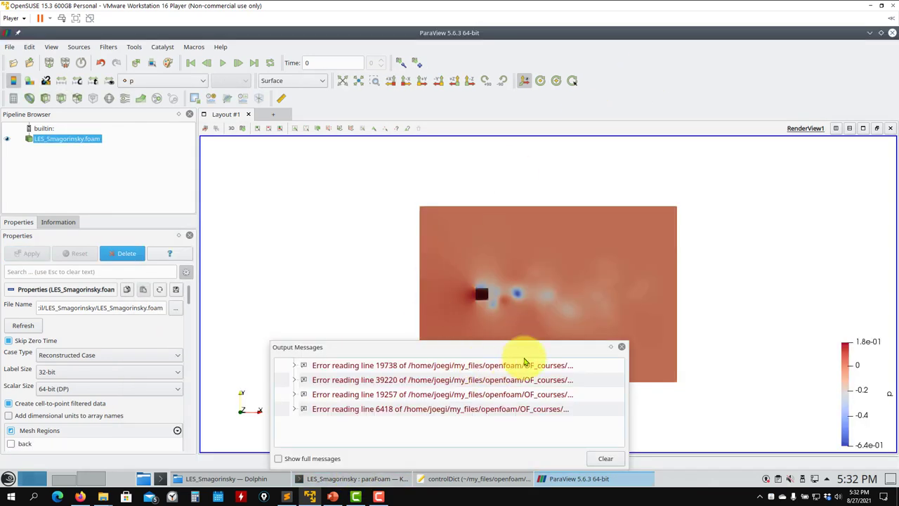
{"action": "left_click", "coordinate": [623, 348]}
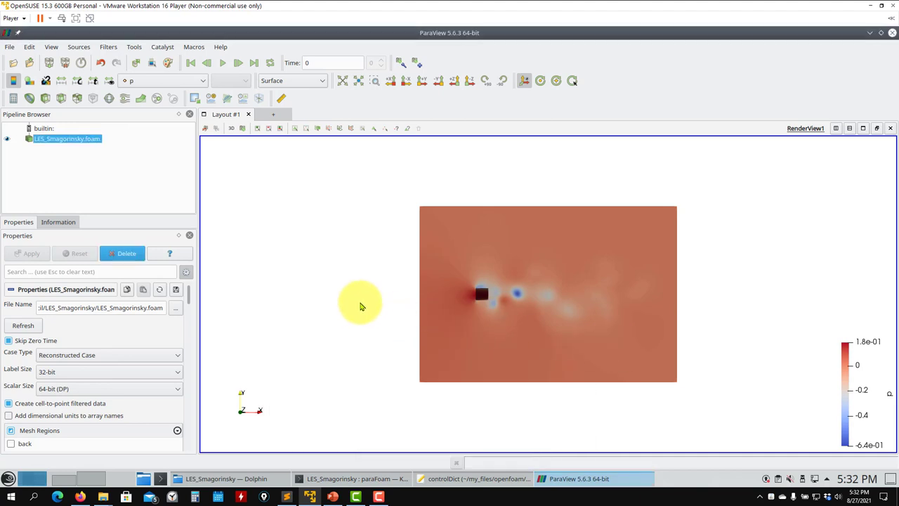
{"action": "left_click_drag", "start_coordinate": [624, 283], "coordinate": [565, 262]}
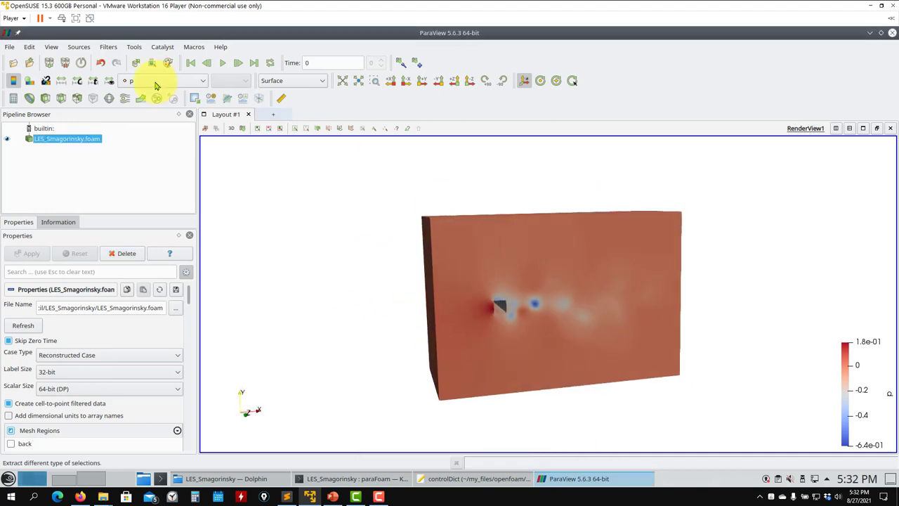
Open the state file q_criterion.pvsm from the case's paraview folder
{"action": "left_click", "coordinate": [9, 50]}
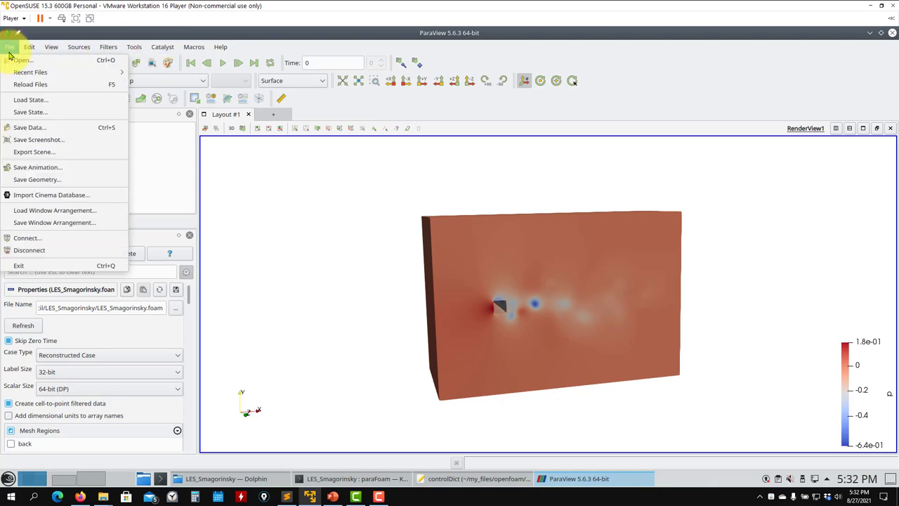
{"action": "left_click", "coordinate": [47, 107]}
{"action": "double_click", "coordinate": [313, 136]}
{"action": "left_click", "coordinate": [393, 144]}
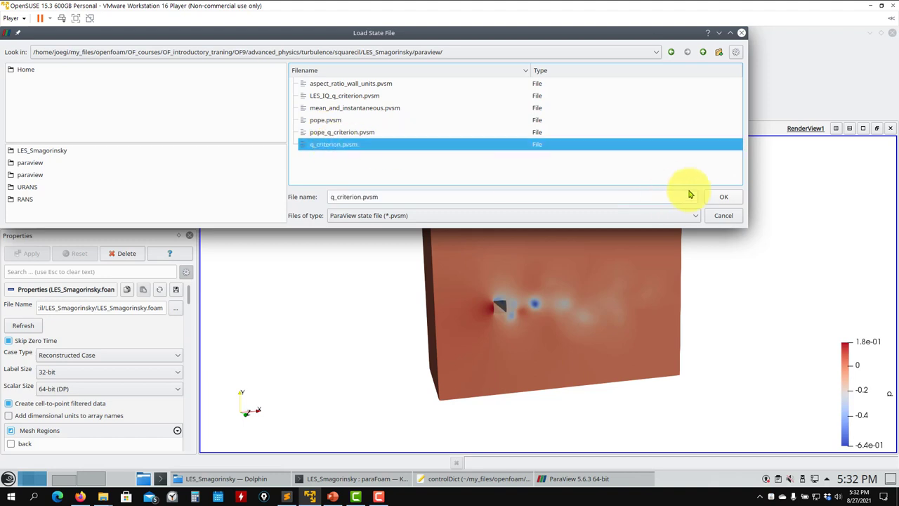
{"action": "left_click", "coordinate": [717, 196]}
Load the state with Choose File Names, browsing to LES_Smagorinsky.foam in the case folder, and dismiss the output messages
{"action": "left_click", "coordinate": [491, 154]}
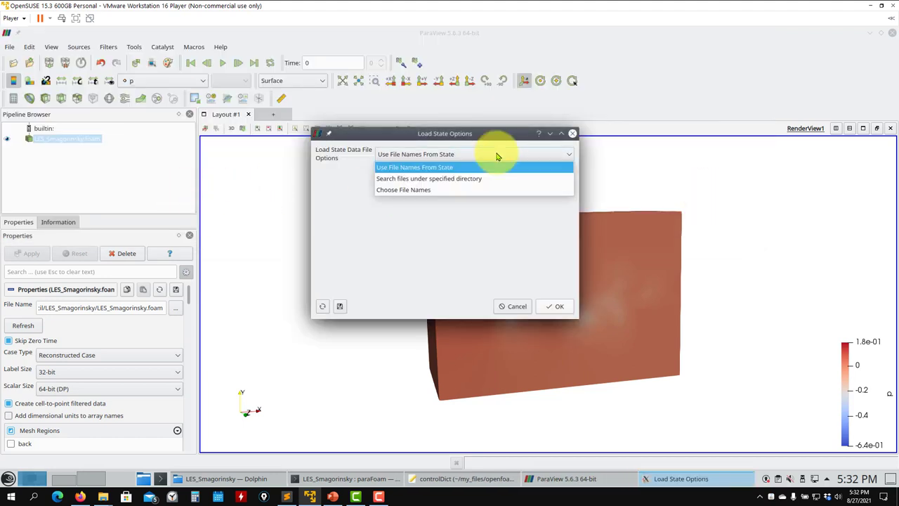
{"action": "left_click", "coordinate": [426, 192]}
{"action": "left_click", "coordinate": [558, 306]}
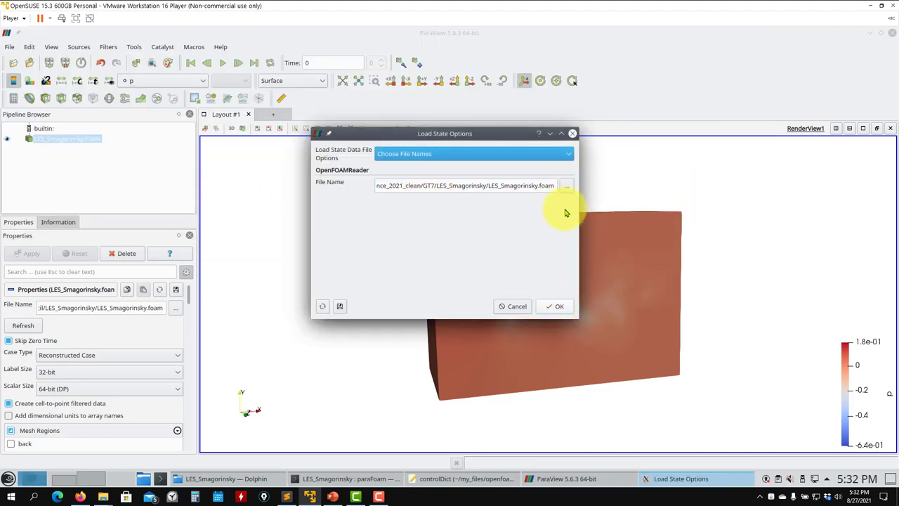
{"action": "left_click", "coordinate": [562, 186]}
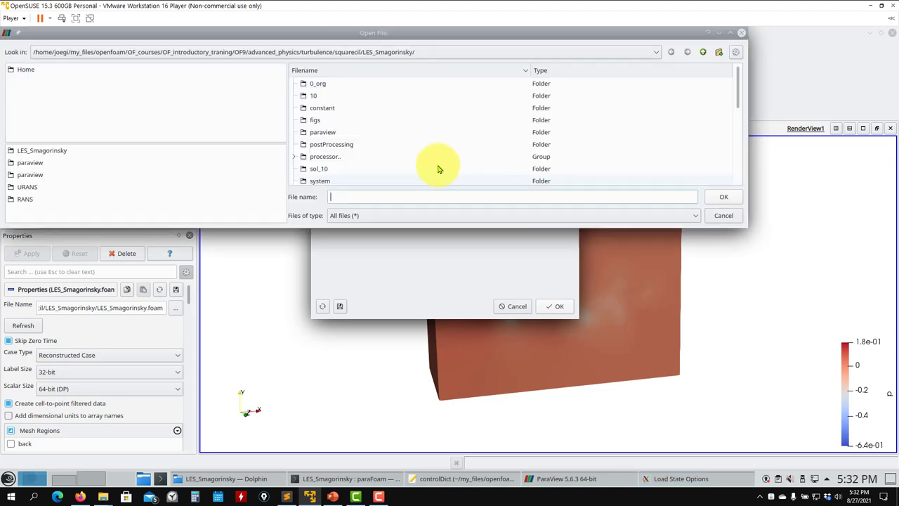
{"action": "scroll", "coordinate": [414, 158], "scroll_direction": "up", "scroll_amount": 2}
{"action": "left_click", "coordinate": [344, 94]}
{"action": "left_click", "coordinate": [725, 197]}
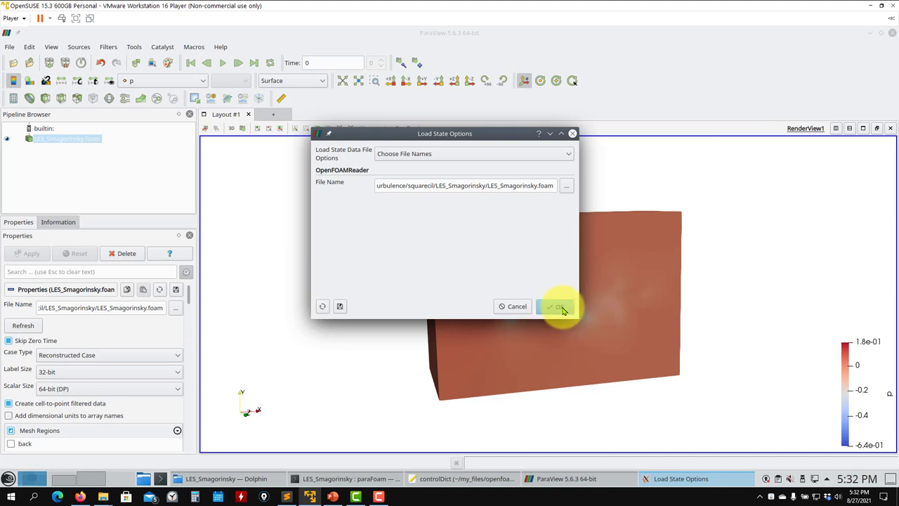
{"action": "left_click", "coordinate": [557, 306]}
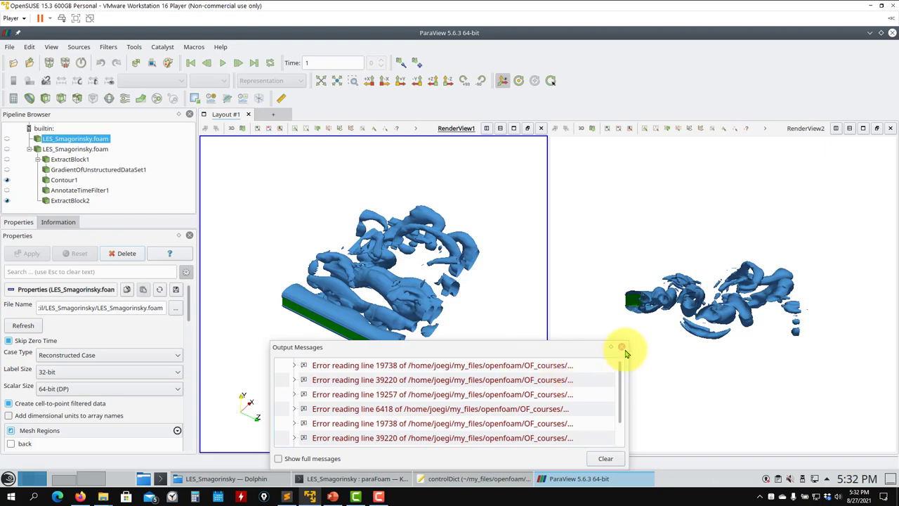
{"action": "left_click", "coordinate": [622, 348]}
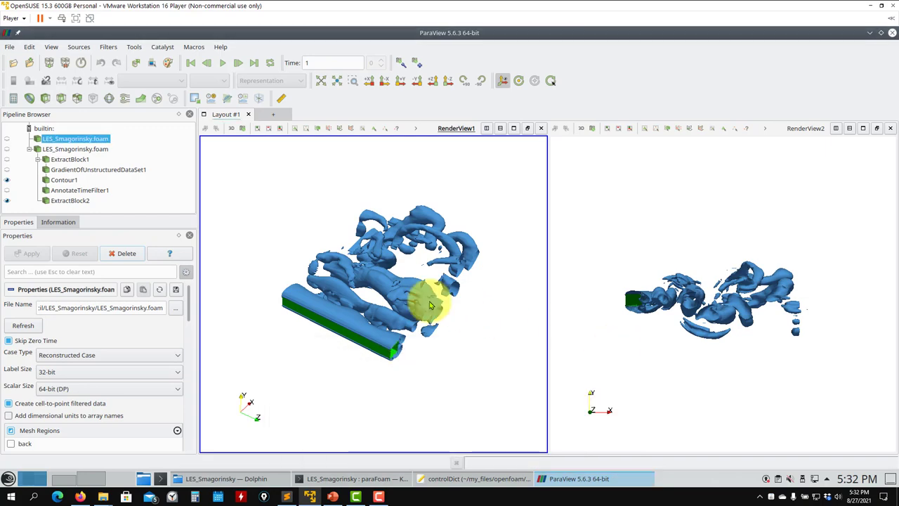
Examine the Q-criterion structures behind the square cylinder from several angles in the first render view, and select ExtractBlock2
{"action": "scroll", "coordinate": [436, 302], "scroll_direction": "up", "scroll_amount": 6}
{"action": "left_click_drag", "start_coordinate": [416, 324], "coordinate": [320, 350]}
{"action": "scroll", "coordinate": [320, 350], "scroll_direction": "up", "scroll_amount": 4}
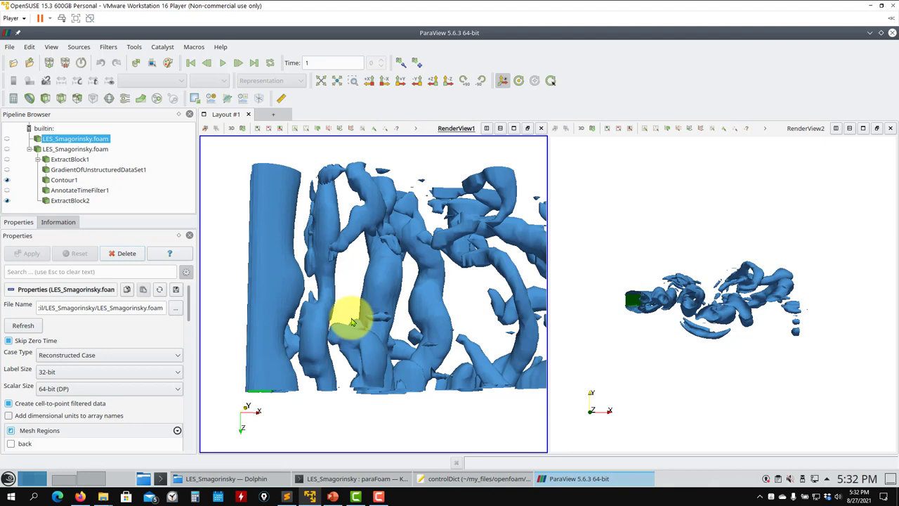
{"action": "scroll", "coordinate": [351, 320], "scroll_direction": "down", "scroll_amount": 5}
{"action": "left_click_drag", "start_coordinate": [385, 319], "coordinate": [385, 319]}
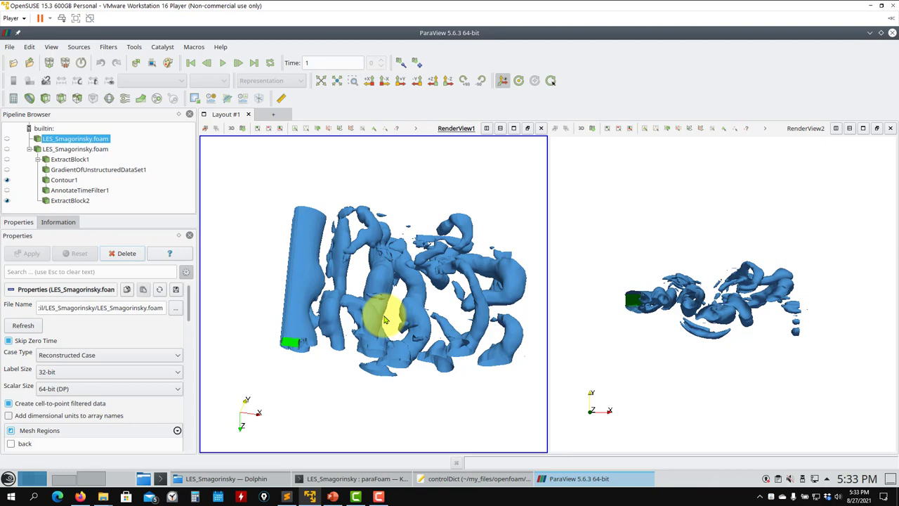
{"action": "left_click_drag", "start_coordinate": [384, 320], "coordinate": [14, 161]}
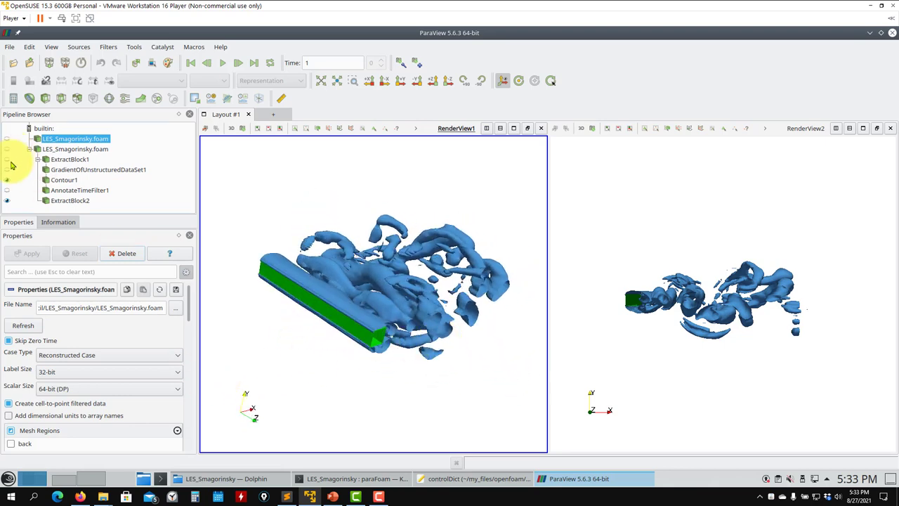
{"action": "left_click", "coordinate": [86, 202]}
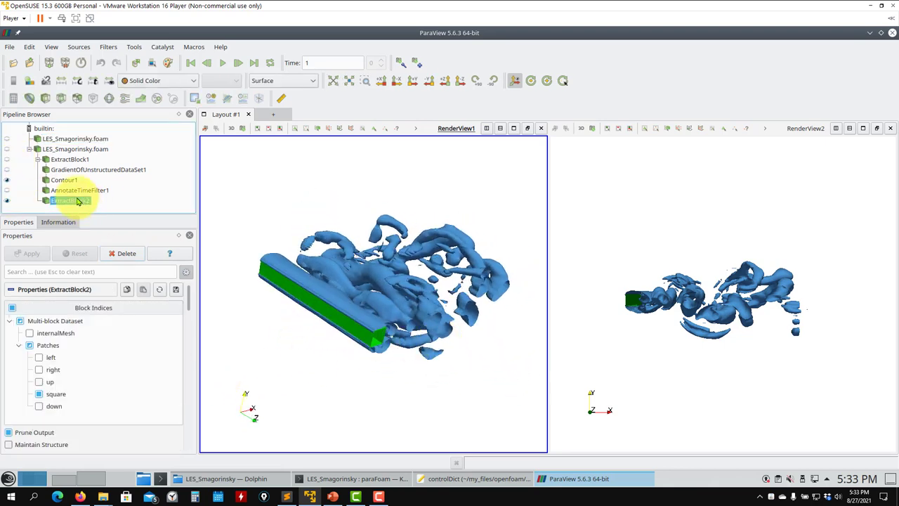
Color the extracted square cylinder surface by yPlus, hide Contour1, and view the distribution on the cylinder's faces
{"action": "left_click", "coordinate": [180, 81]}
{"action": "key", "text": "Escape"}
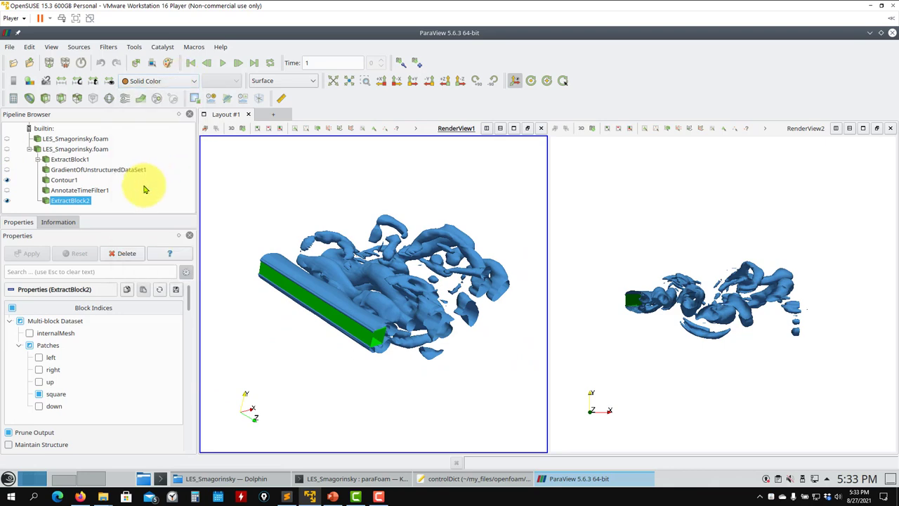
{"action": "key", "text": "Down"}
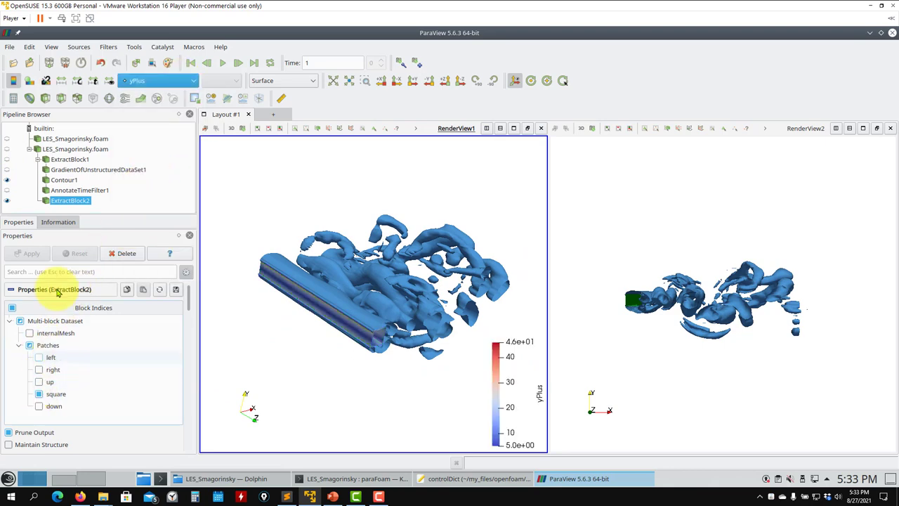
{"action": "left_click", "coordinate": [7, 180]}
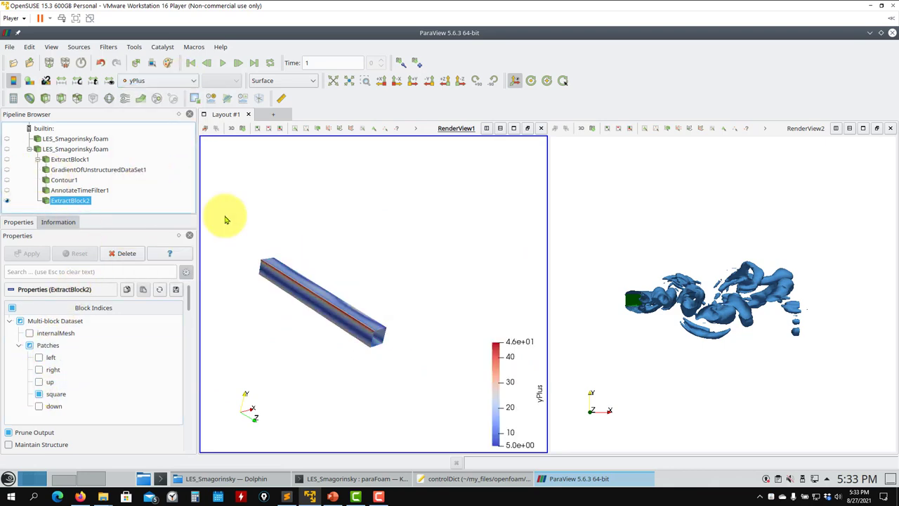
{"action": "left_click", "coordinate": [331, 83]}
{"action": "left_click_drag", "start_coordinate": [333, 215], "coordinate": [271, 215]}
{"action": "scroll", "coordinate": [309, 316], "scroll_direction": "up", "scroll_amount": 2}
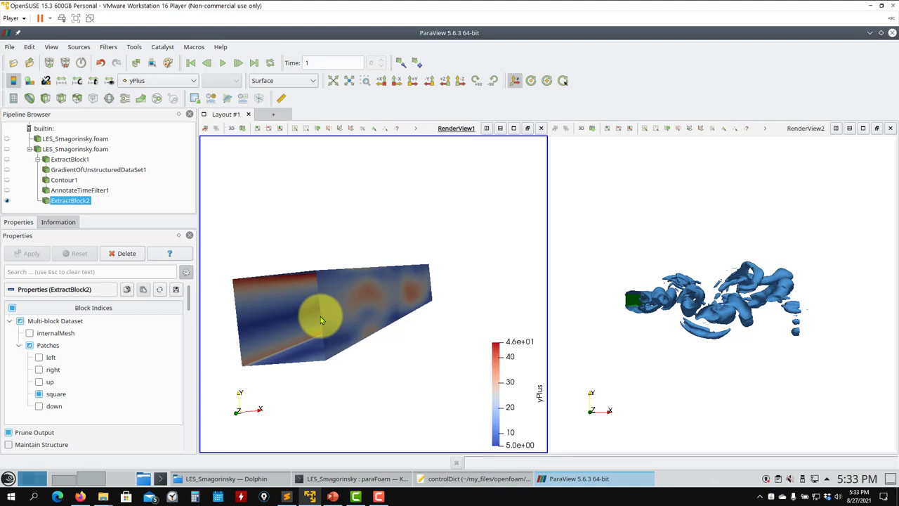
{"action": "left_click_drag", "start_coordinate": [320, 315], "coordinate": [382, 315]}
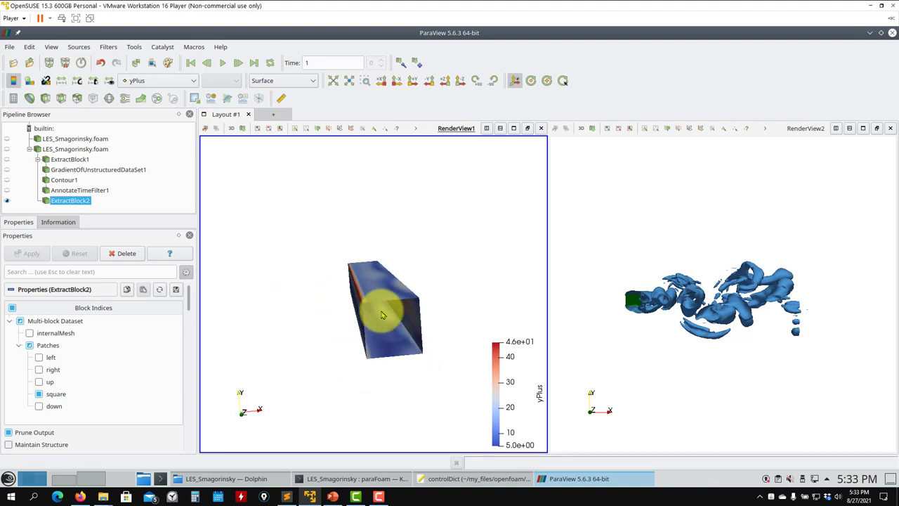
Slice the second LES_Smagorinsky.foam dataset with a Z-normal plane at origin 0.21, 0, 0 and hide the plane outline
{"action": "left_click", "coordinate": [65, 149]}
{"action": "left_click", "coordinate": [61, 99]}
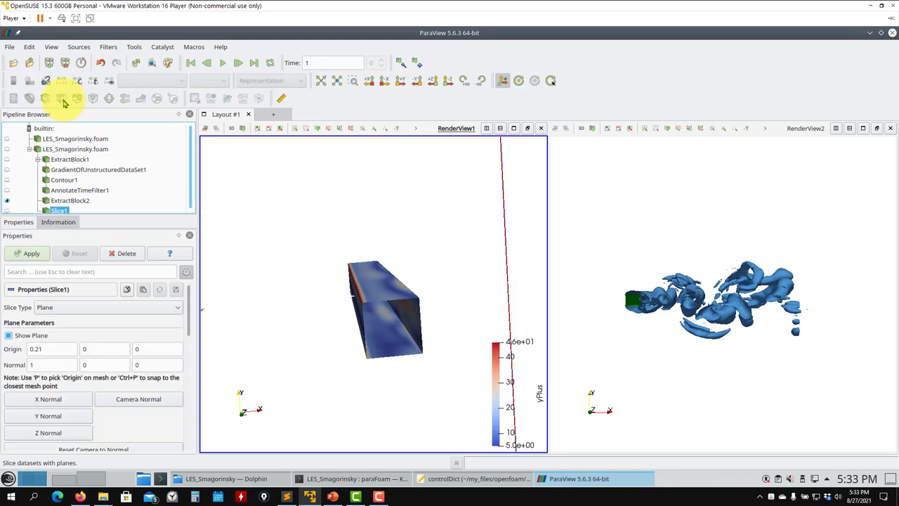
{"action": "left_click", "coordinate": [32, 254]}
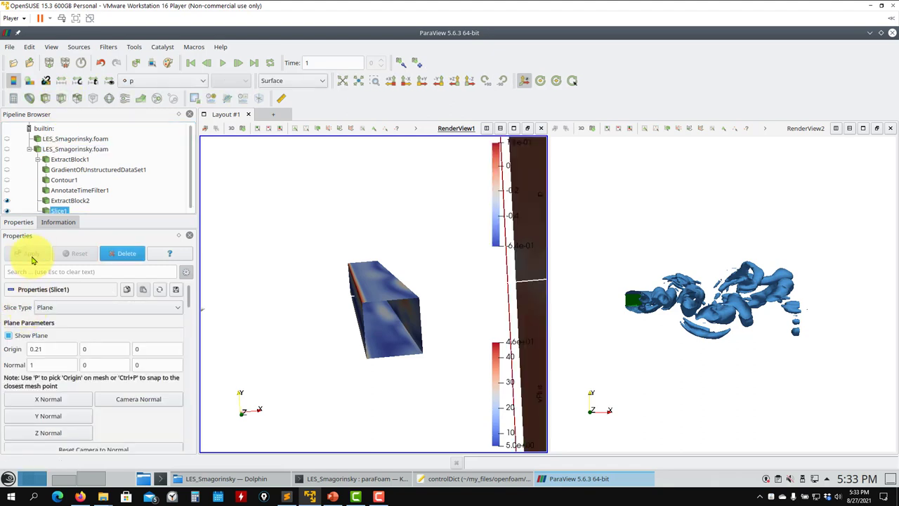
{"action": "left_click", "coordinate": [32, 431]}
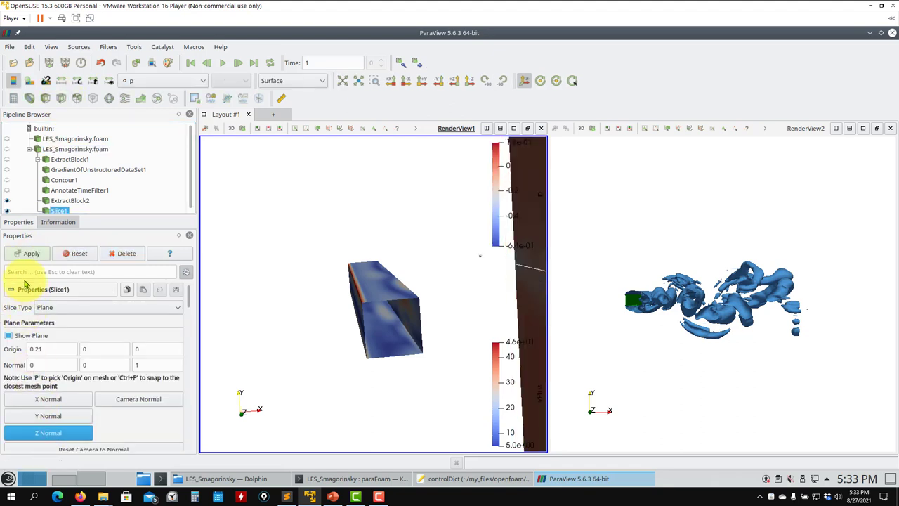
{"action": "left_click", "coordinate": [31, 254]}
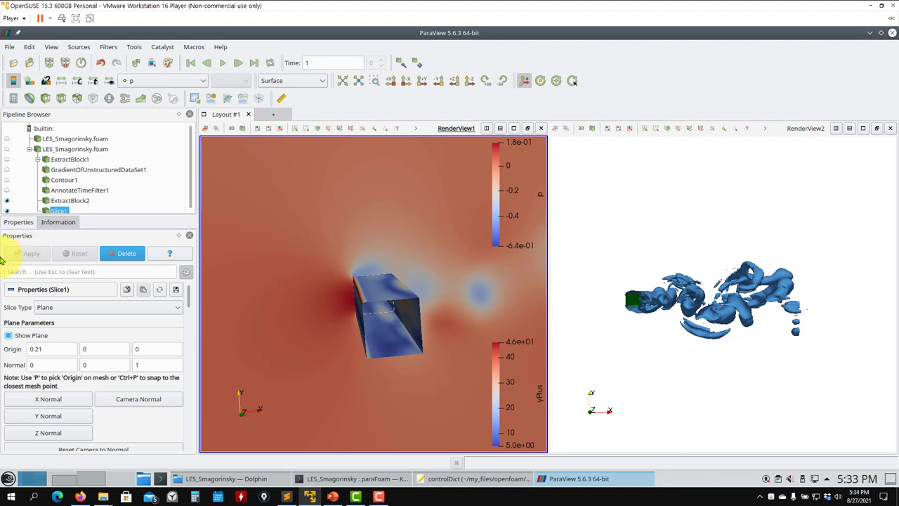
{"action": "left_click", "coordinate": [9, 335]}
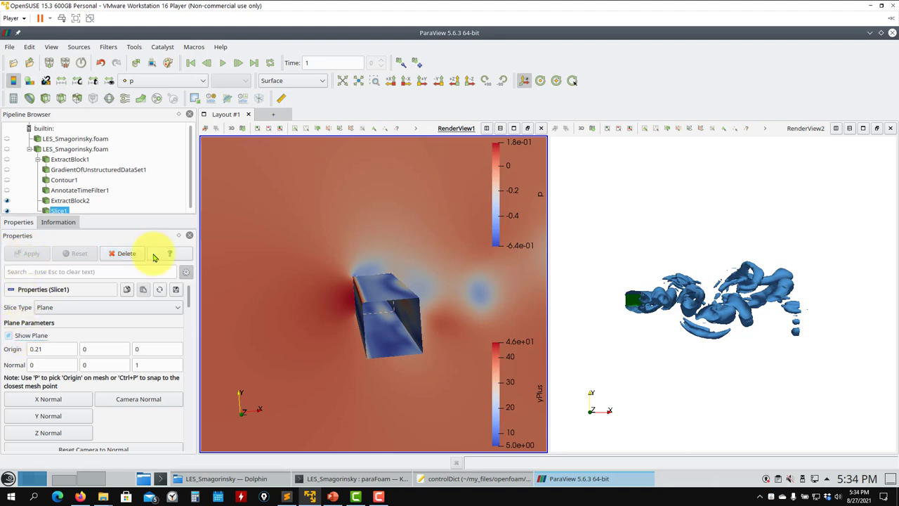
Color the slice by point-data U magnitude and display it as Surface With Edges
{"action": "left_click", "coordinate": [289, 80]}
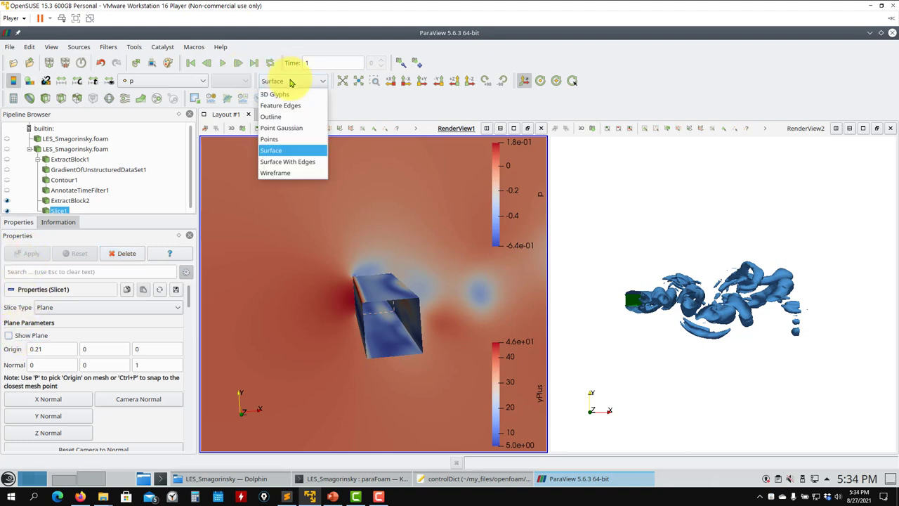
{"action": "left_click", "coordinate": [285, 150]}
{"action": "left_click", "coordinate": [200, 80]}
{"action": "left_click", "coordinate": [151, 121]}
{"action": "left_click_drag", "start_coordinate": [232, 309], "coordinate": [258, 149]}
{"action": "left_click", "coordinate": [290, 80]}
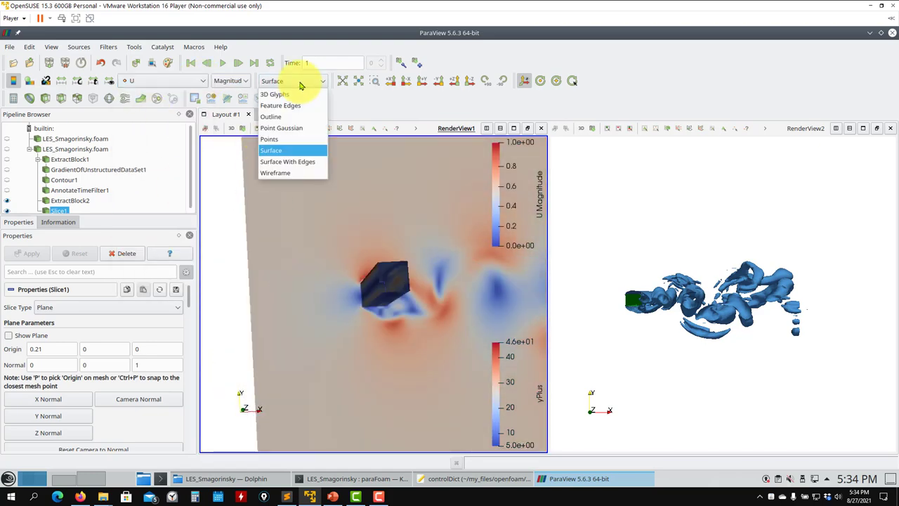
{"action": "left_click", "coordinate": [290, 162]}
{"action": "left_click_drag", "start_coordinate": [353, 215], "coordinate": [327, 227]}
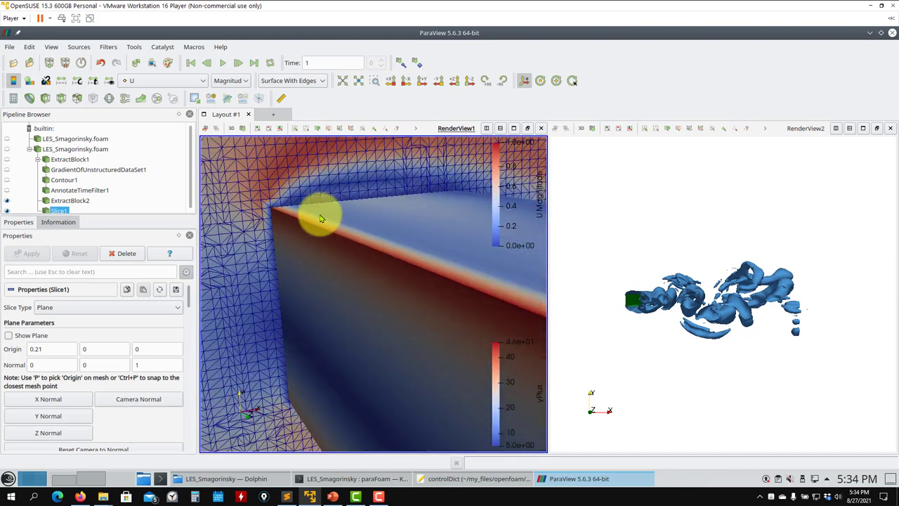
Disable Triangulate the slice for Slice1 and apply the change
{"action": "scroll", "coordinate": [191, 309], "scroll_direction": "down", "scroll_amount": 1}
{"action": "scroll", "coordinate": [191, 309], "scroll_direction": "down", "scroll_amount": 5}
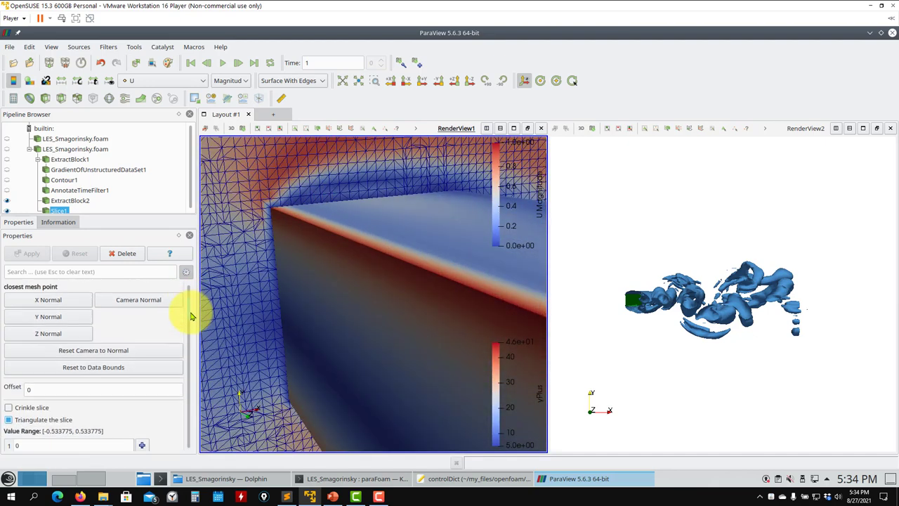
{"action": "left_click", "coordinate": [55, 364]}
{"action": "left_click", "coordinate": [31, 253]}
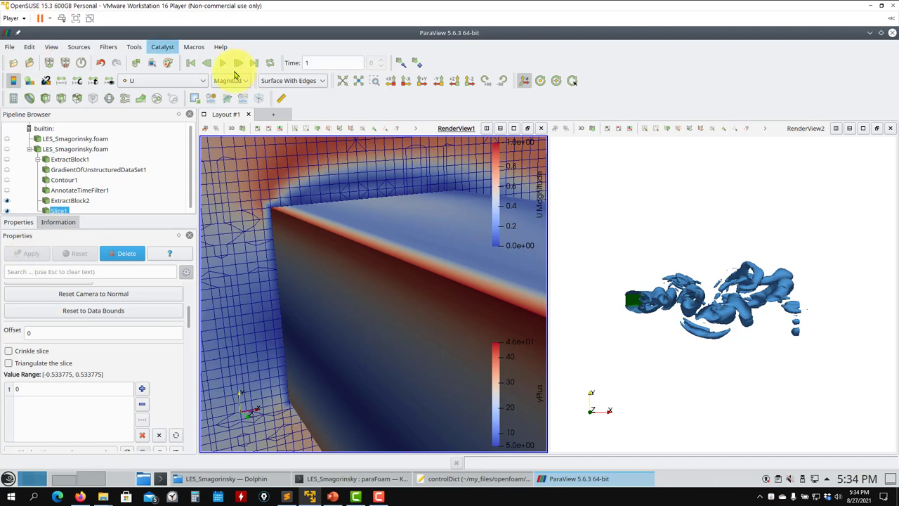
Color the slice by cell-data U magnitude and inspect the mesh around the square cylinder's edges
{"action": "left_click", "coordinate": [167, 80]}
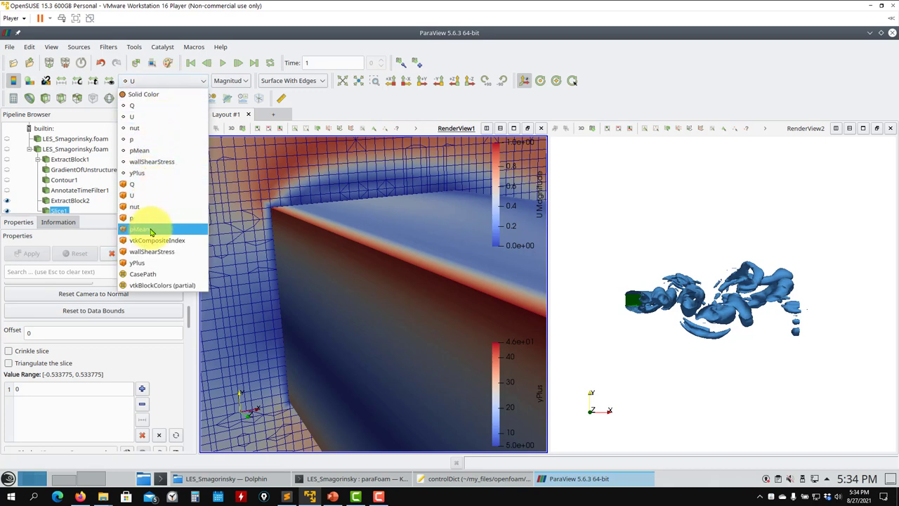
{"action": "left_click", "coordinate": [137, 203]}
{"action": "left_click_drag", "start_coordinate": [321, 201], "coordinate": [297, 206]}
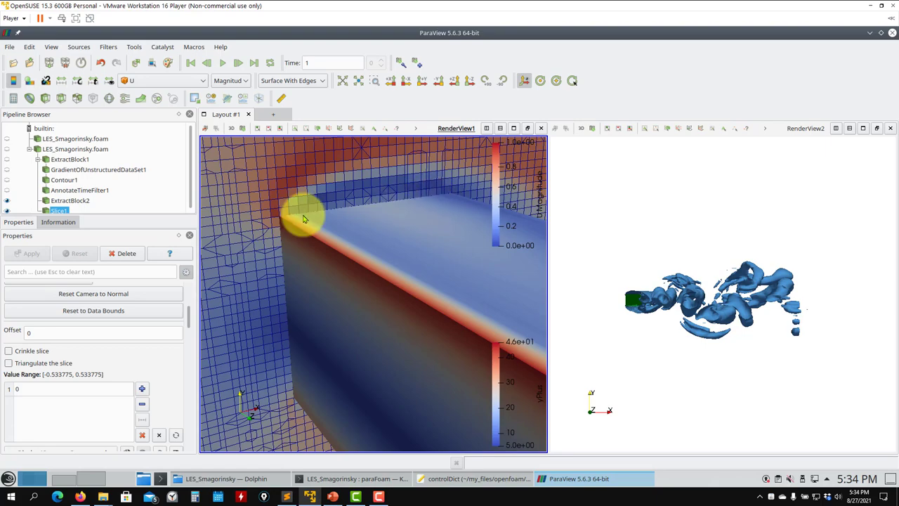
{"action": "scroll", "coordinate": [309, 260], "scroll_direction": "down", "scroll_amount": 5}
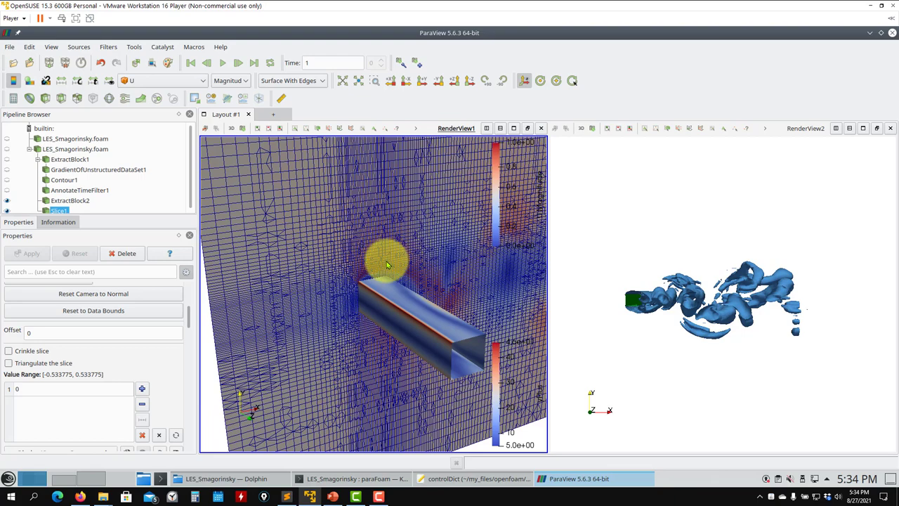
{"action": "scroll", "coordinate": [386, 264], "scroll_direction": "up", "scroll_amount": 10}
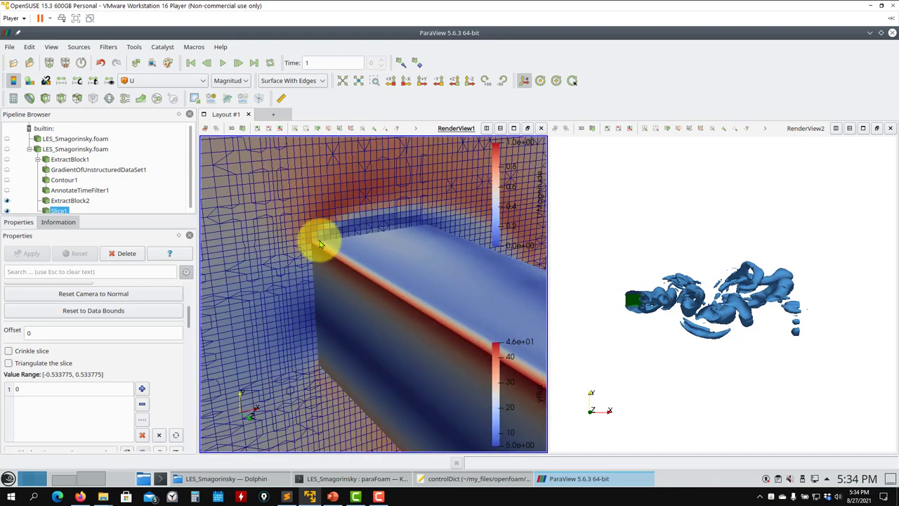
{"action": "scroll", "coordinate": [309, 264], "scroll_direction": "down", "scroll_amount": 5}
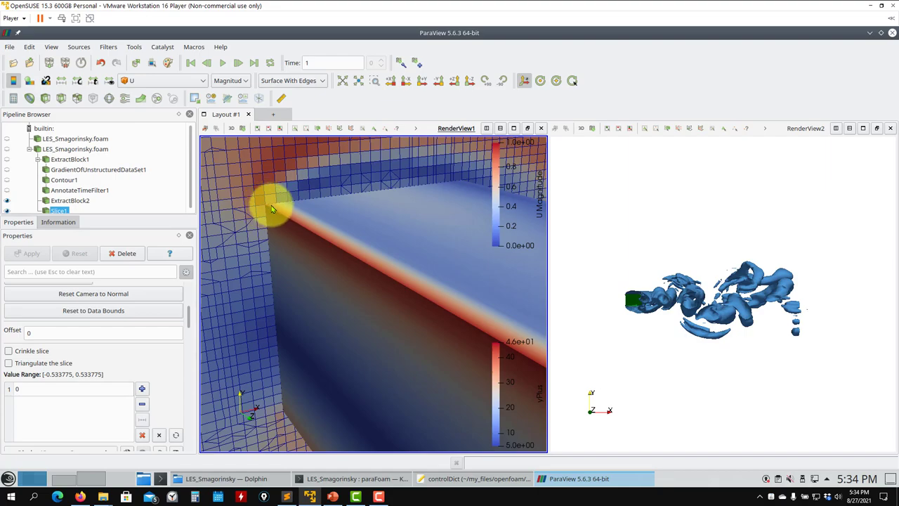
{"action": "left_click_drag", "start_coordinate": [272, 205], "coordinate": [500, 223]}
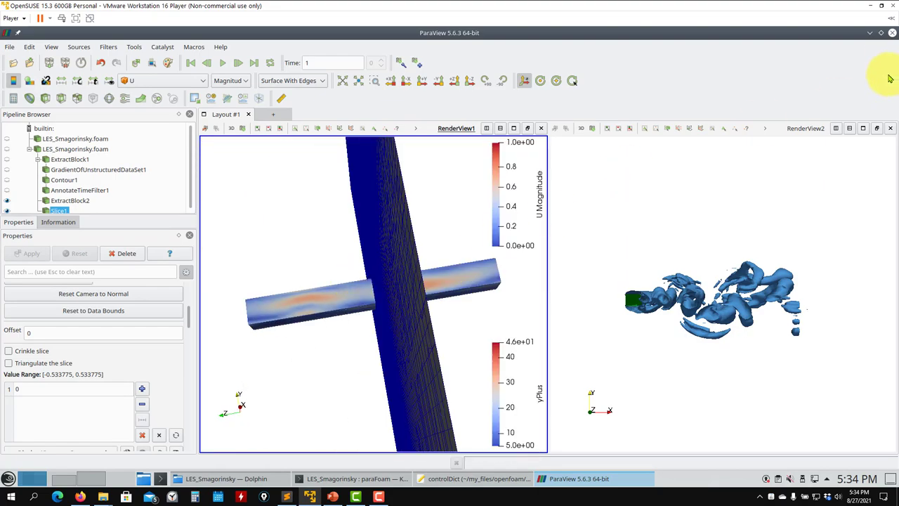
Close ParaView and open yPlus.dat from the case's postProcessing/yplus/0 folder in the text editor
{"action": "left_click", "coordinate": [892, 35]}
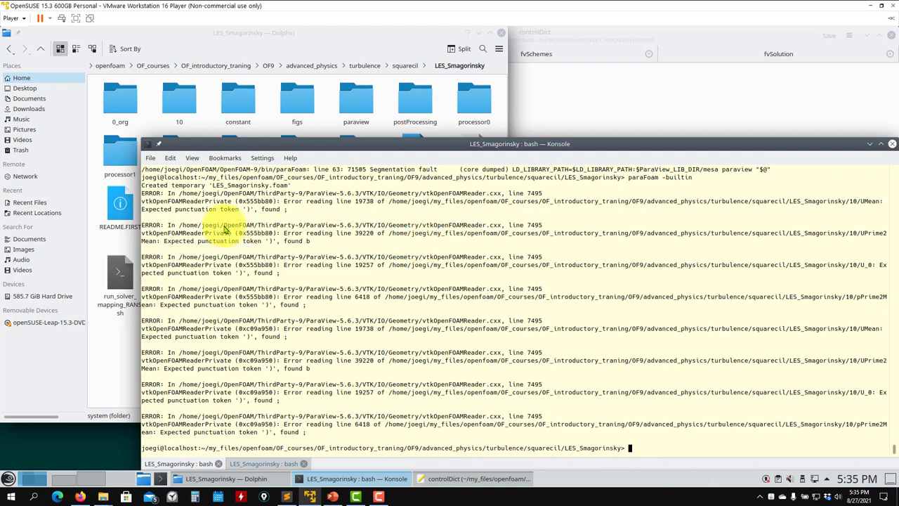
{"action": "left_click", "coordinate": [294, 33]}
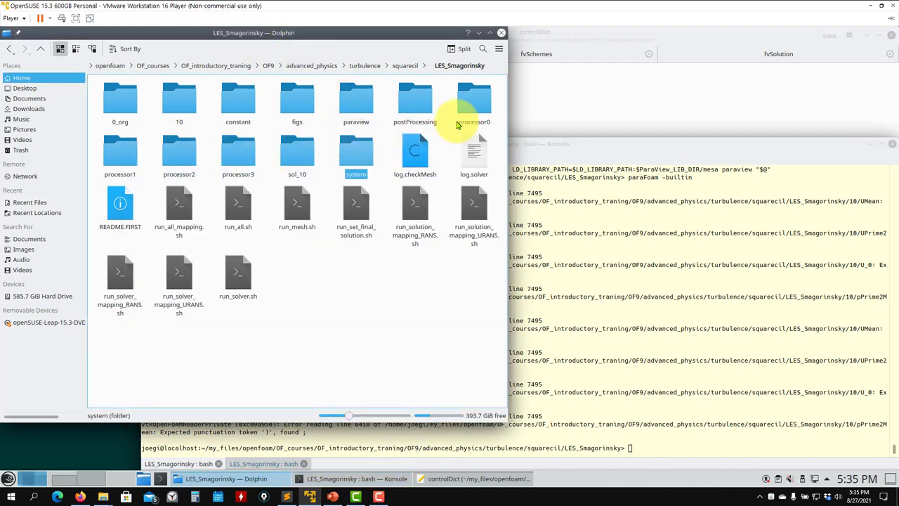
{"action": "double_click", "coordinate": [417, 98]}
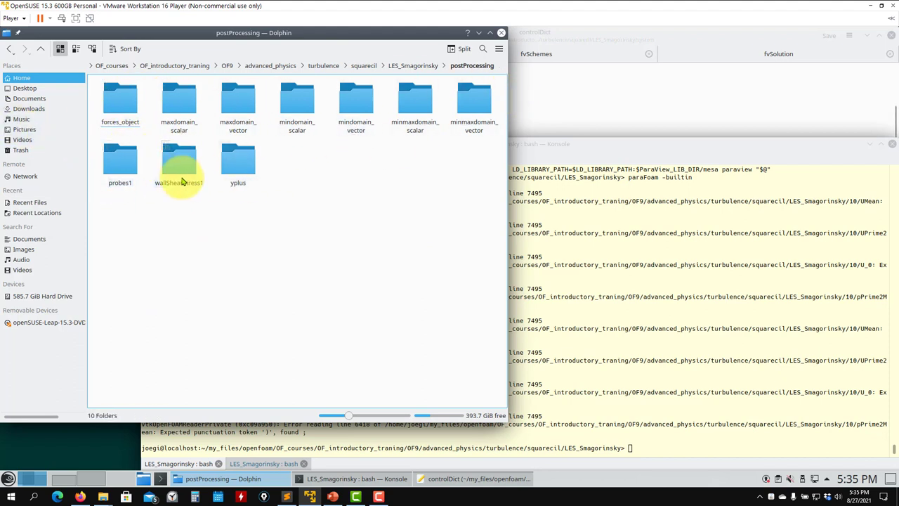
{"action": "double_click", "coordinate": [237, 174]}
{"action": "double_click", "coordinate": [125, 116]}
{"action": "left_click_drag", "start_coordinate": [115, 101], "coordinate": [664, 104]}
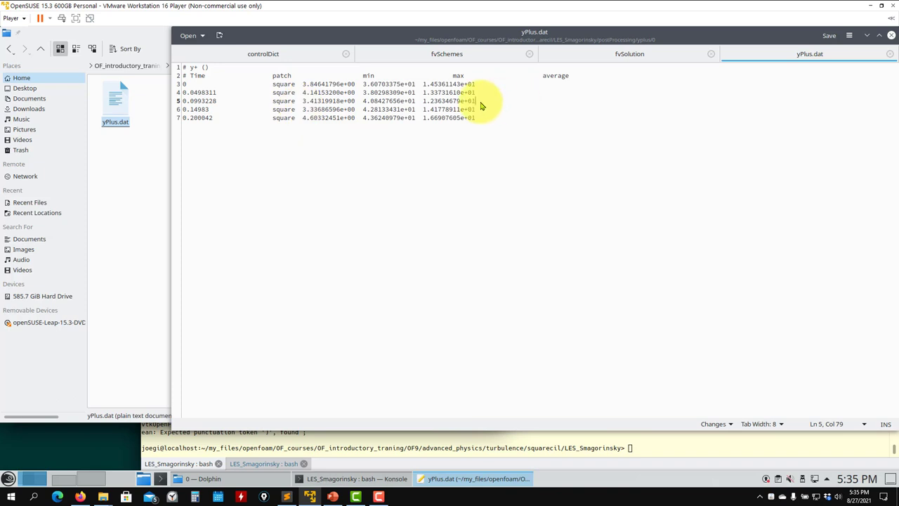
Examine the minimum, maximum and average y+ values of the square patch in yPlus.dat
{"action": "left_click_drag", "start_coordinate": [481, 119], "coordinate": [188, 85]}
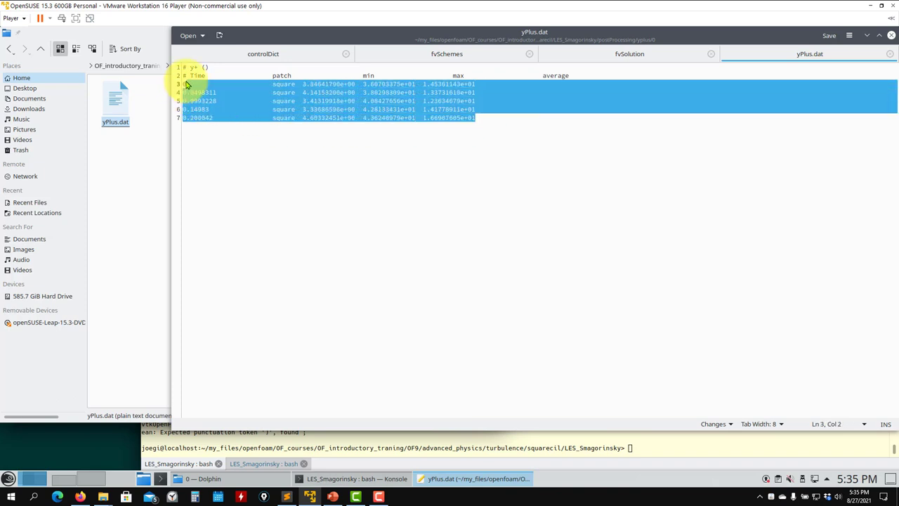
{"action": "left_click", "coordinate": [347, 84]}
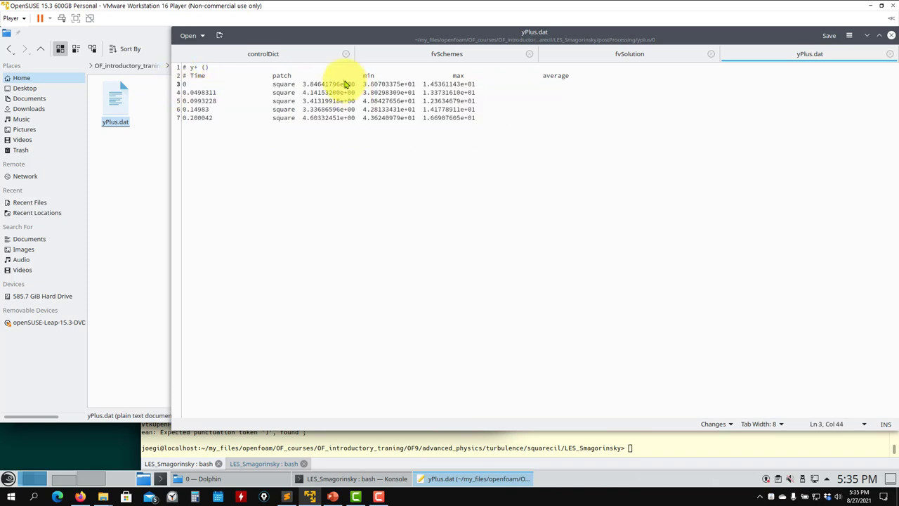
{"action": "double_click", "coordinate": [471, 118]}
{"action": "left_click", "coordinate": [424, 111], "text": "shift"}
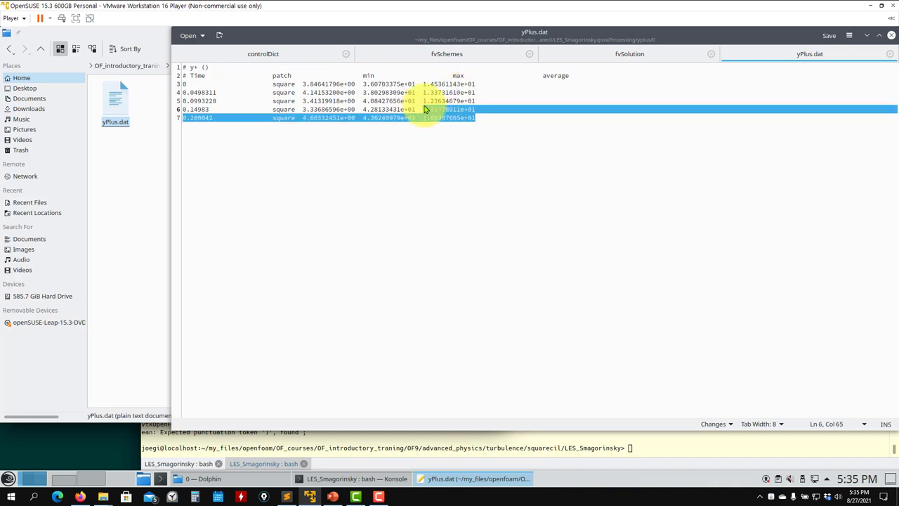
Open the nut file from the case's 0_org folder, check the square patch's wall function type, and close the text editor
{"action": "left_click", "coordinate": [138, 168]}
{"action": "left_click", "coordinate": [42, 49]}
{"action": "left_click", "coordinate": [42, 49]}
{"action": "left_click", "coordinate": [42, 49]}
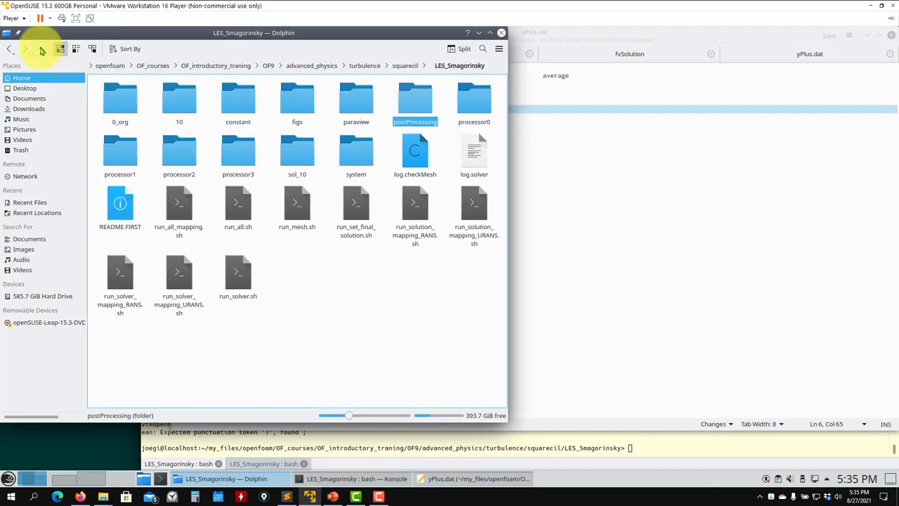
{"action": "double_click", "coordinate": [118, 102]}
{"action": "left_click_drag", "start_coordinate": [115, 102], "coordinate": [555, 182]}
{"action": "triple_click", "coordinate": [313, 274]}
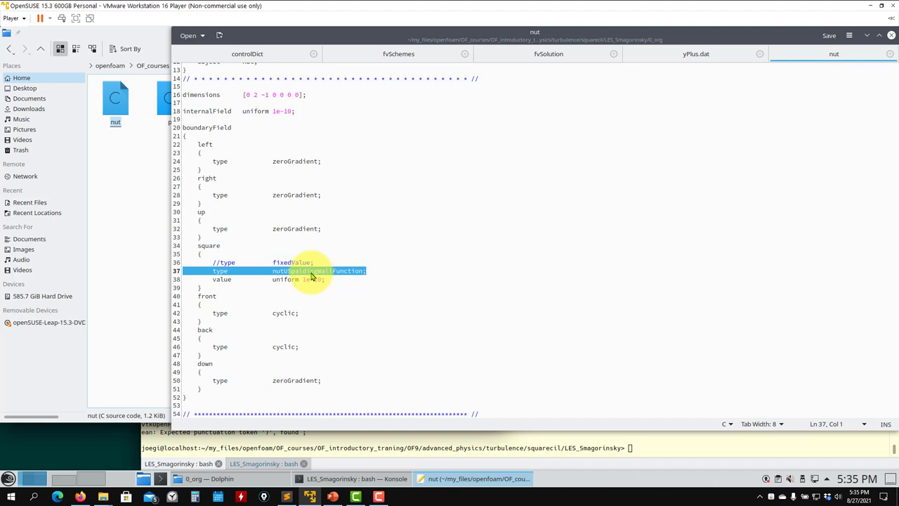
{"action": "left_click", "coordinate": [891, 35]}
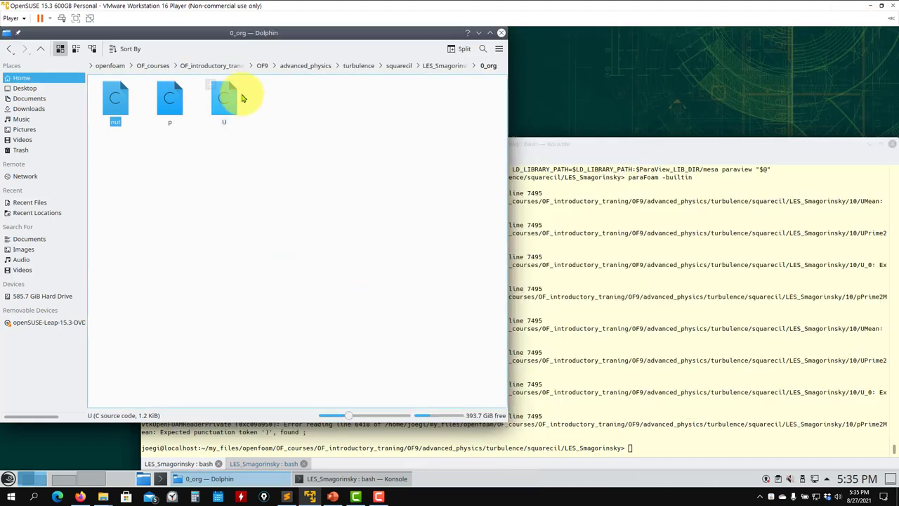
Open the momentumTransport file from the constant folder of the LES_kEqn case in the text editor
{"action": "left_click", "coordinate": [445, 68]}
{"action": "left_click", "coordinate": [406, 65]}
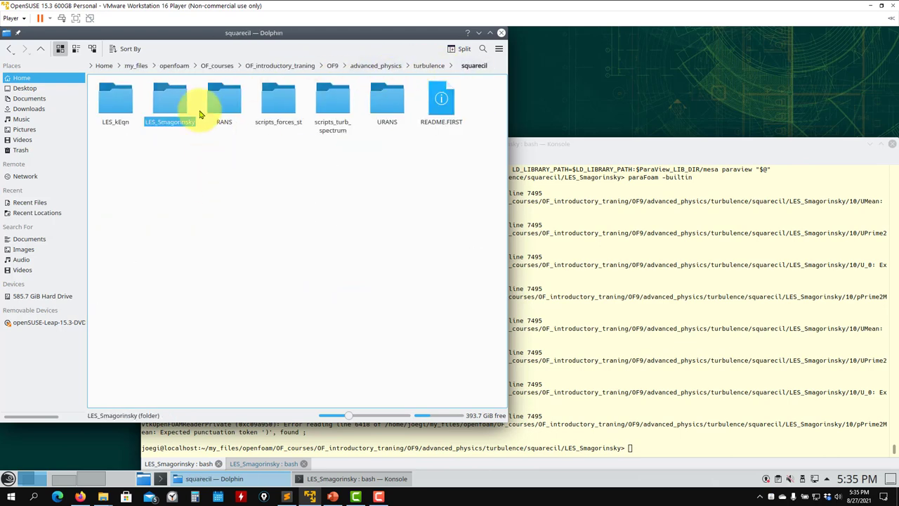
{"action": "left_click", "coordinate": [119, 114]}
{"action": "left_click", "coordinate": [236, 111]}
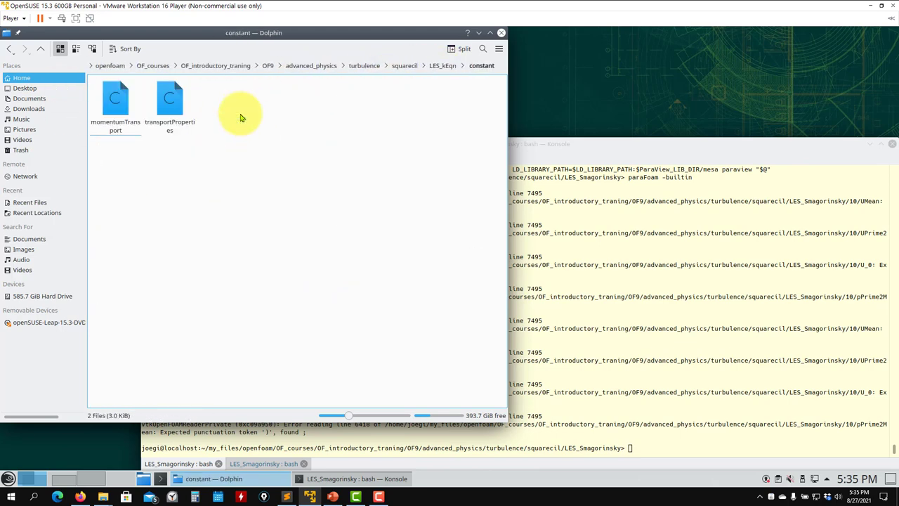
{"action": "right_click", "coordinate": [170, 129]}
{"action": "left_click", "coordinate": [118, 127]}
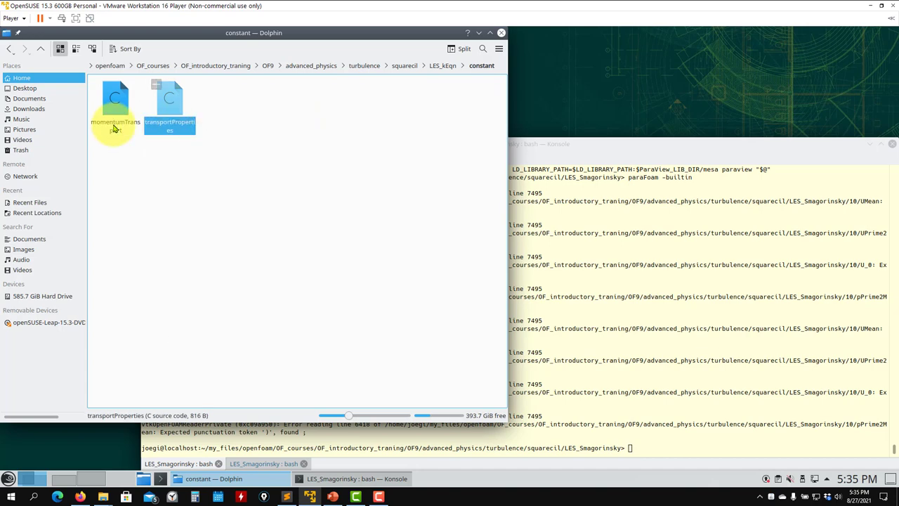
{"action": "right_click", "coordinate": [116, 127]}
{"action": "mouse_move", "coordinate": [141, 143]}
{"action": "left_click", "coordinate": [257, 169]}
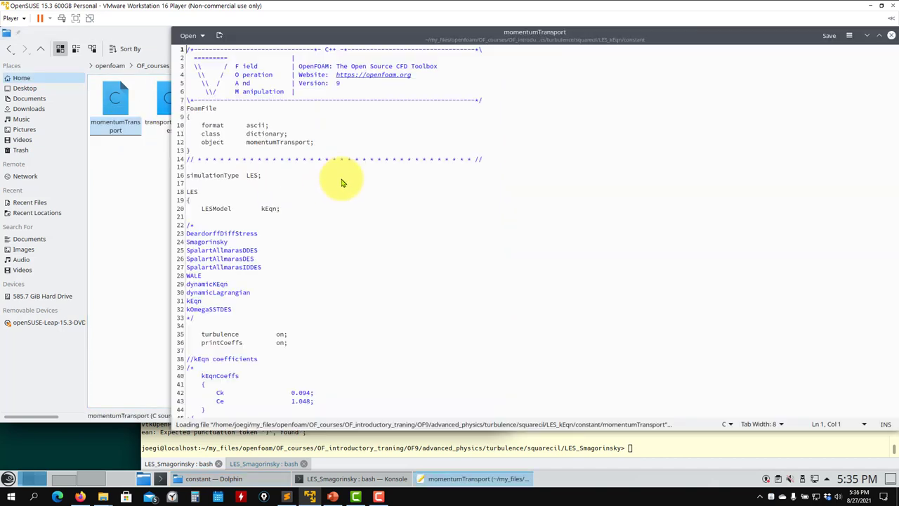
Check the LESModel entry in momentumTransport and close the text editor
{"action": "left_click_drag", "start_coordinate": [279, 213], "coordinate": [260, 213]}
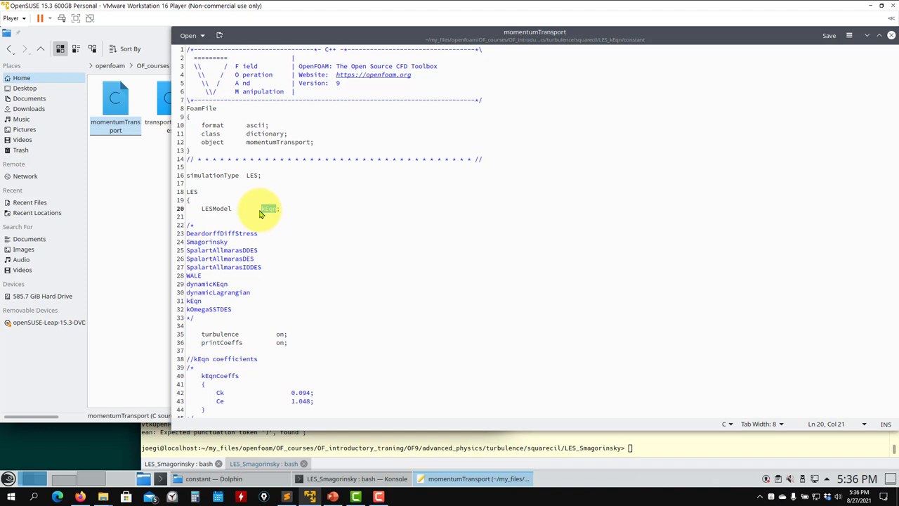
{"action": "left_click", "coordinate": [891, 36]}
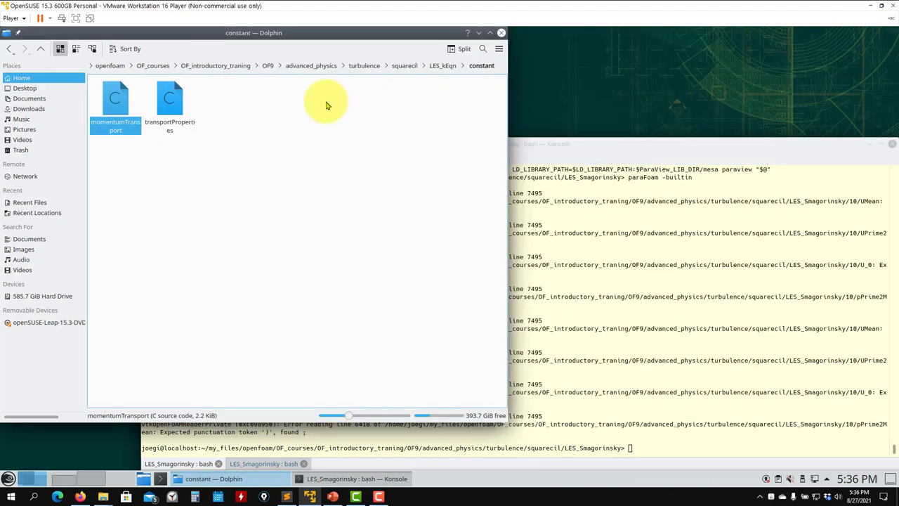
Open the k file from the 0_org folder of the LES_kEqn case in the text editor
{"action": "left_click", "coordinate": [442, 66]}
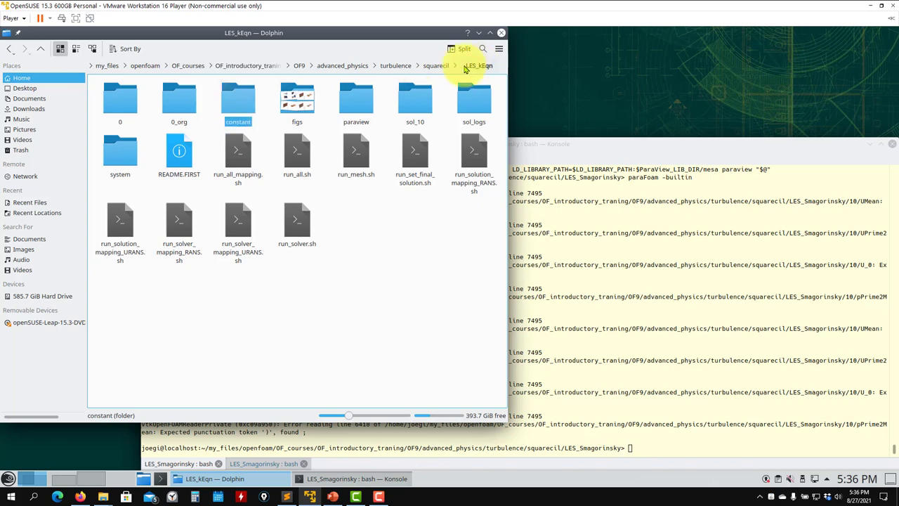
{"action": "double_click", "coordinate": [177, 98]}
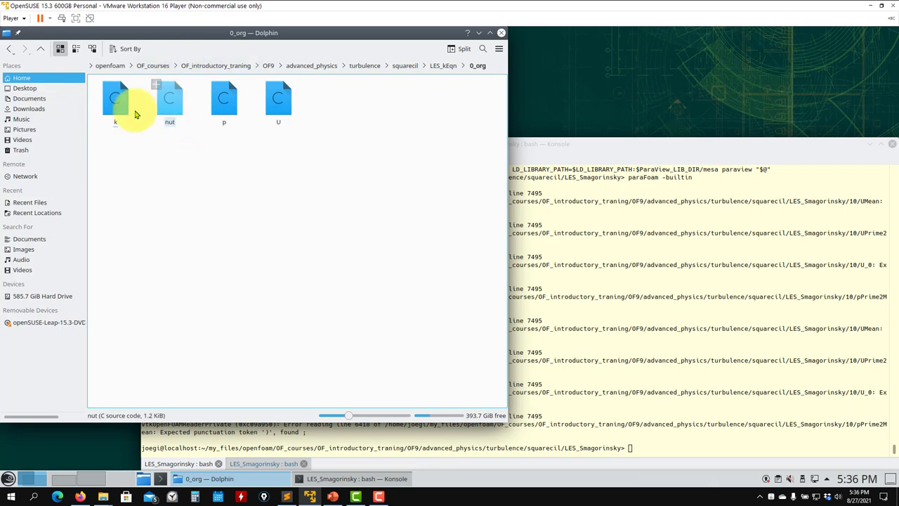
{"action": "right_click", "coordinate": [108, 114]}
{"action": "mouse_move", "coordinate": [140, 130]}
{"action": "left_click", "coordinate": [230, 153]}
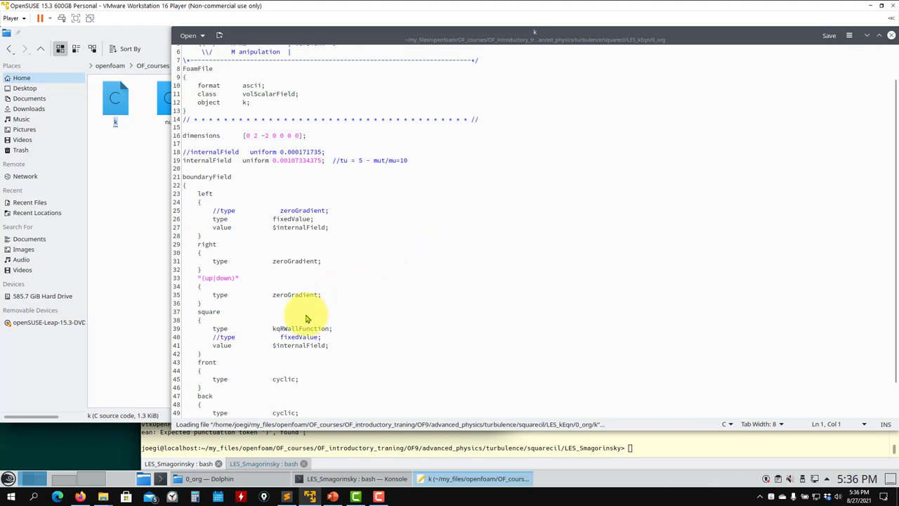
Check the square patch's boundary condition type for k and close the file
{"action": "triple_click", "coordinate": [295, 328]}
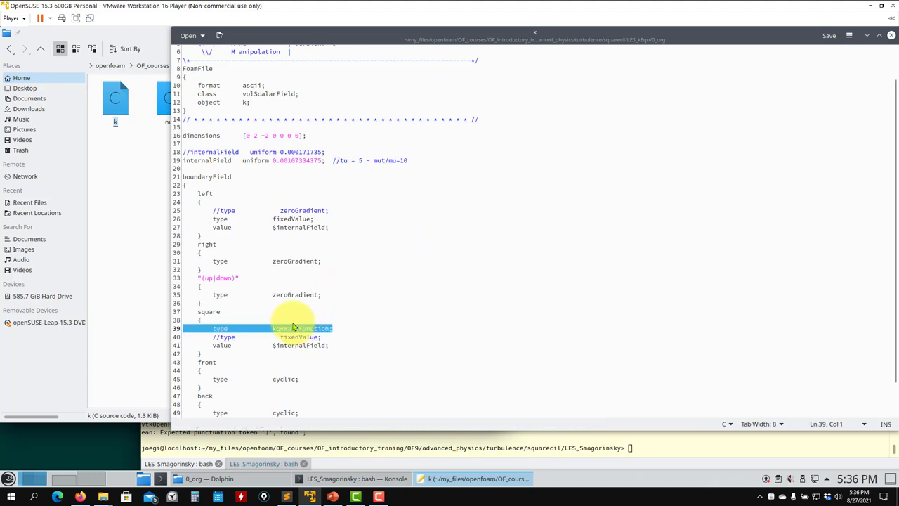
{"action": "scroll", "coordinate": [295, 327], "scroll_direction": "down", "scroll_amount": 2}
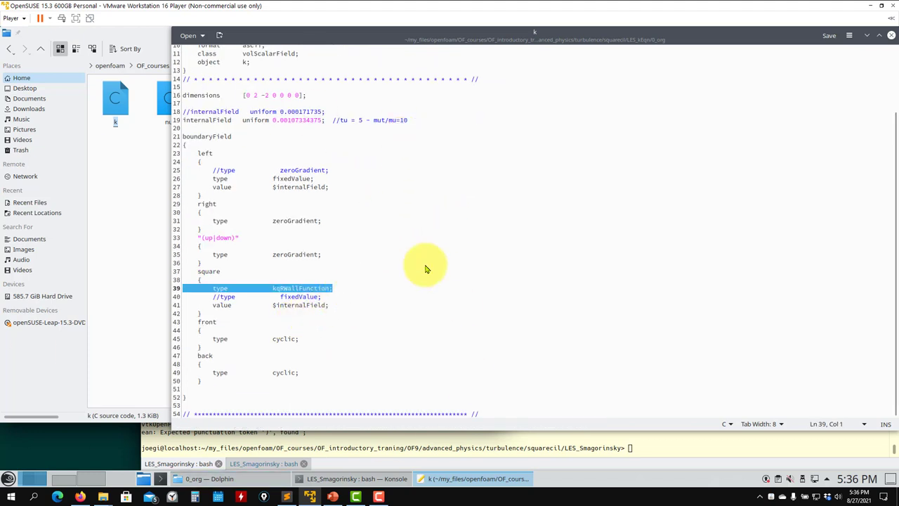
{"action": "left_click", "coordinate": [891, 35]}
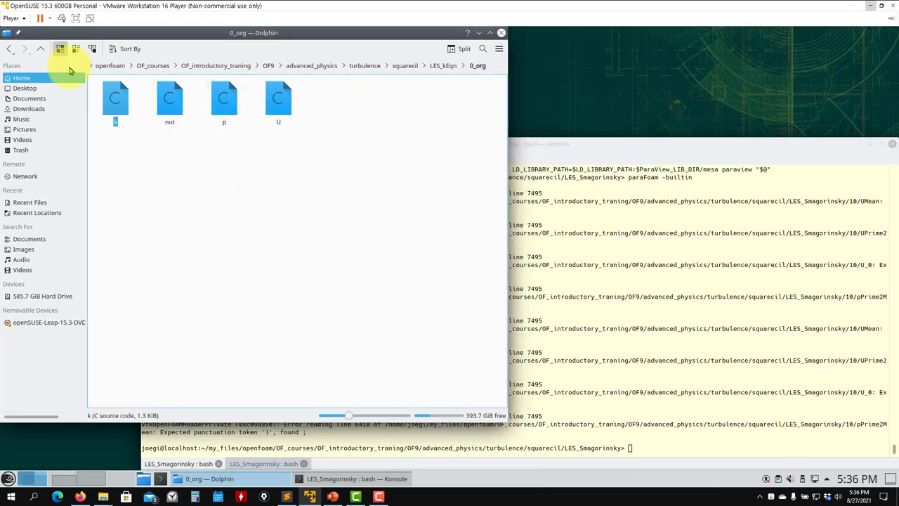
Open the fvSchemes file from the system folder of the LES_kEqn case in the text editor
{"action": "left_click", "coordinate": [40, 52]}
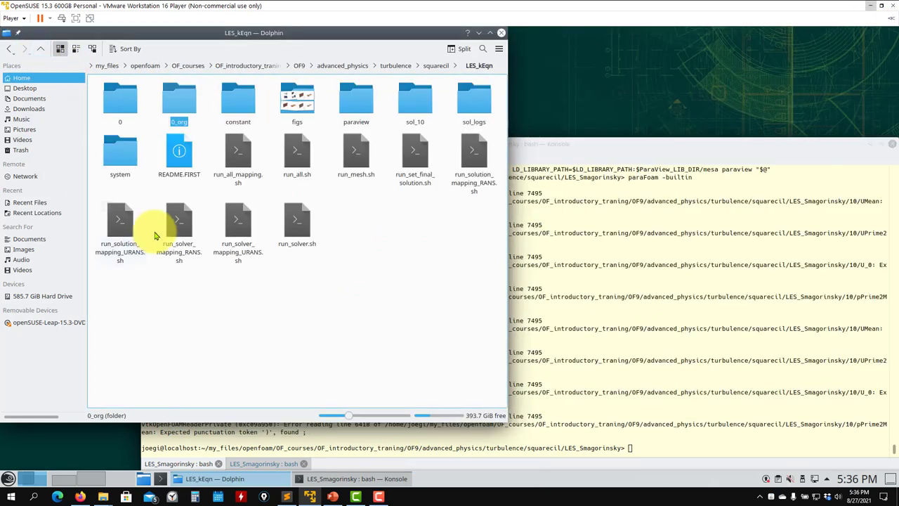
{"action": "left_click", "coordinate": [42, 52]}
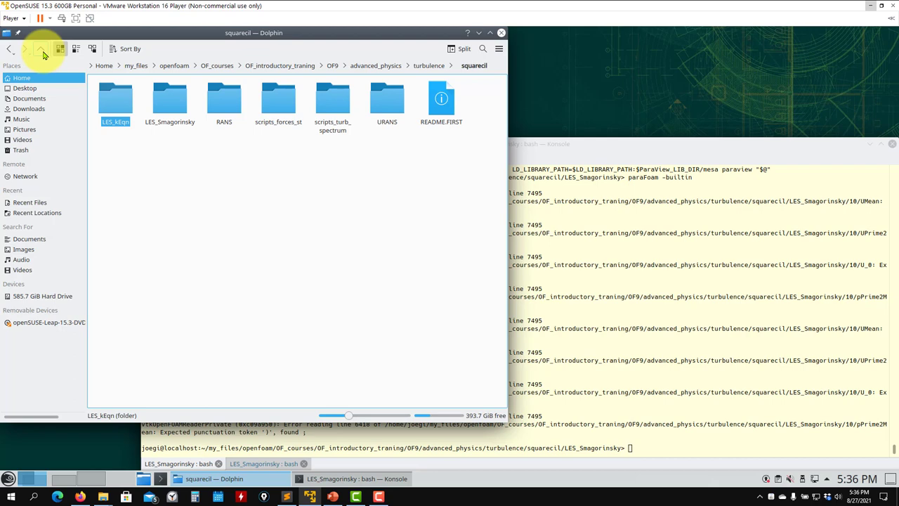
{"action": "double_click", "coordinate": [113, 124]}
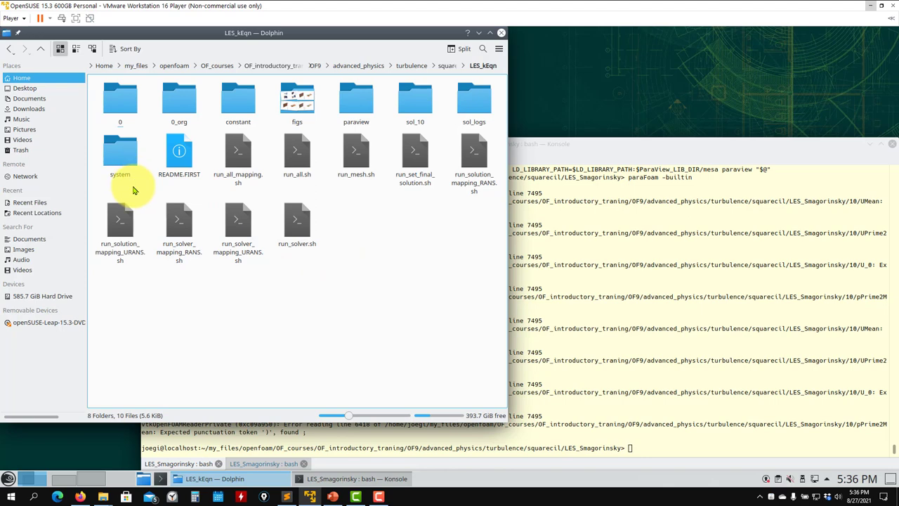
{"action": "double_click", "coordinate": [121, 155]}
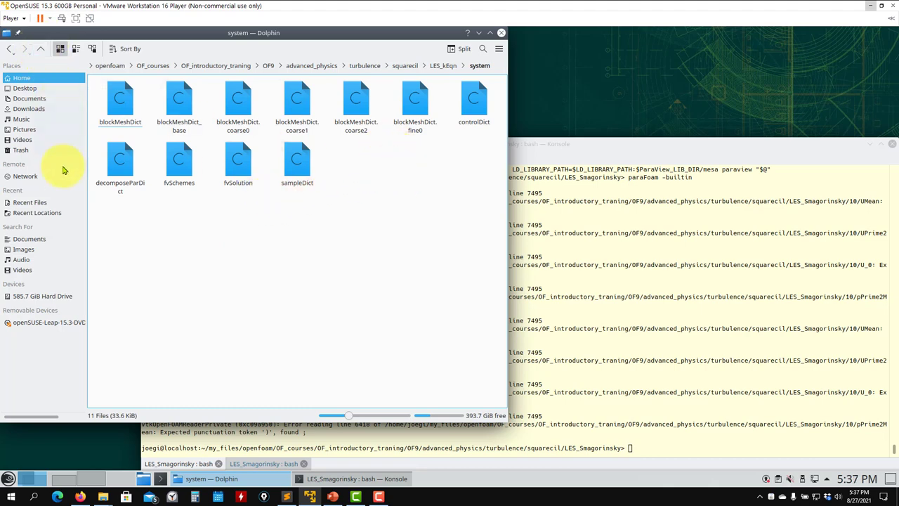
{"action": "right_click", "coordinate": [182, 162]}
{"action": "mouse_move", "coordinate": [232, 180]}
{"action": "left_click", "coordinate": [323, 216]}
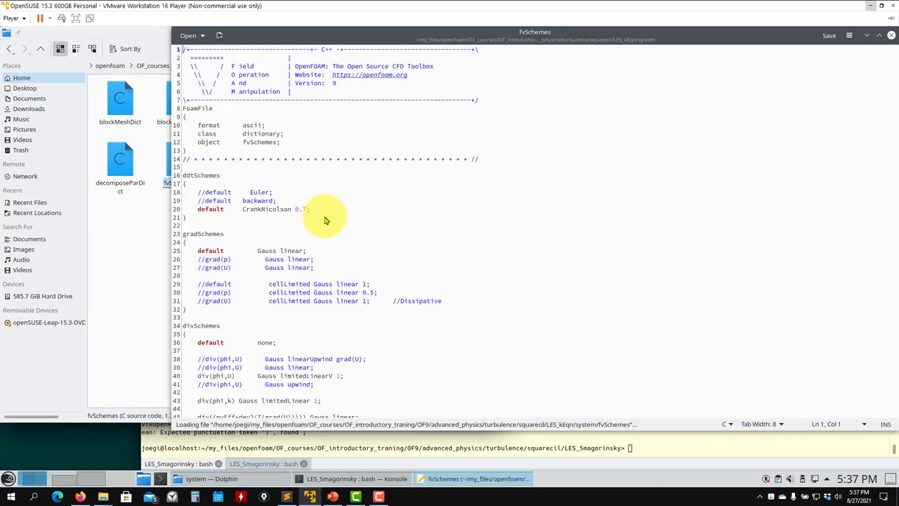
Check the div(phi,k) discretization scheme under divSchemes and close fvSchemes
{"action": "scroll", "coordinate": [272, 266], "scroll_direction": "down", "scroll_amount": 2}
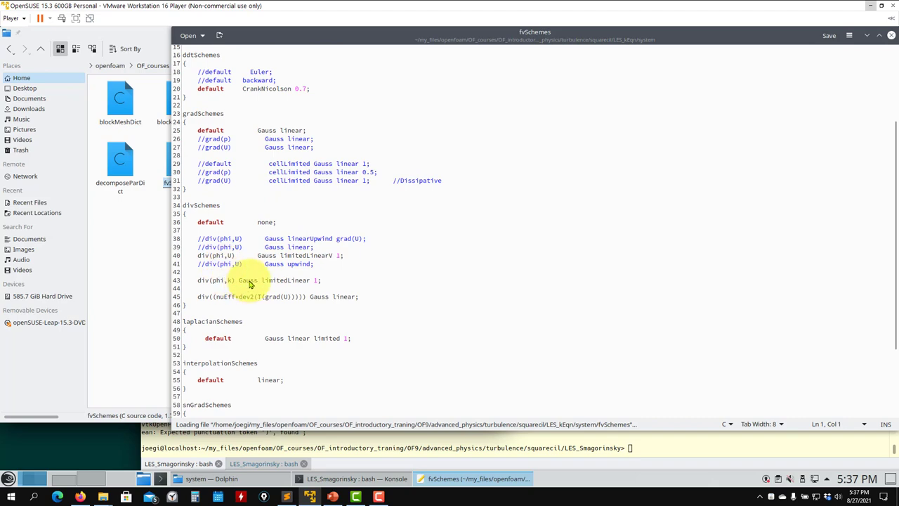
{"action": "triple_click", "coordinate": [249, 283]}
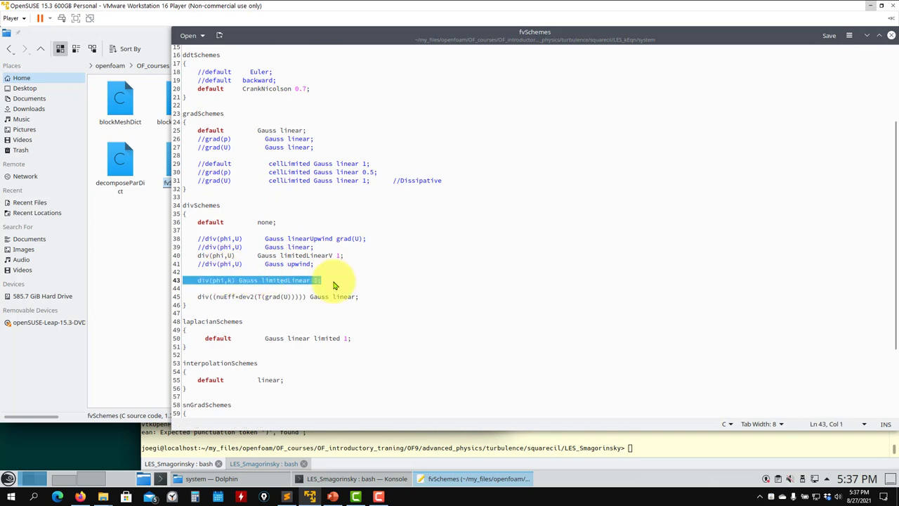
{"action": "left_click", "coordinate": [890, 35]}
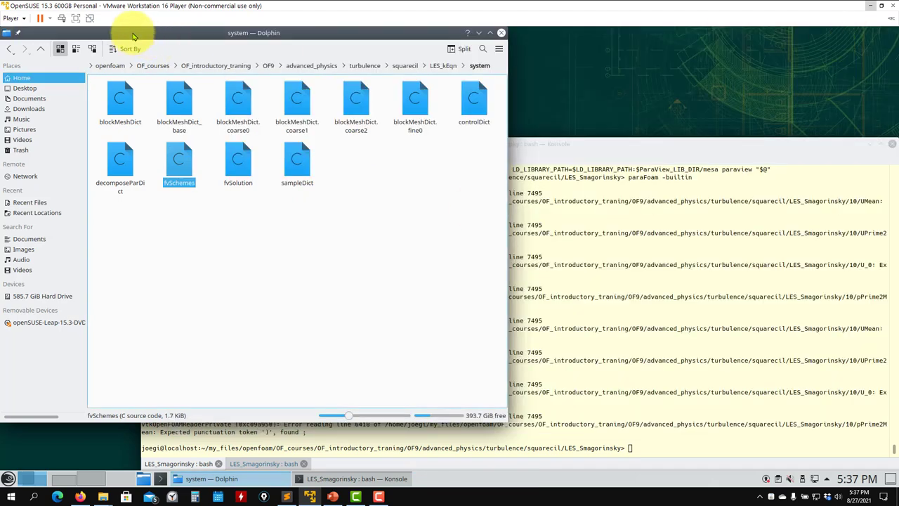
View the files in the LES_kEqn case's 0_org folder and return to the squarecil folder
{"action": "left_click", "coordinate": [40, 50]}
{"action": "double_click", "coordinate": [178, 101]}
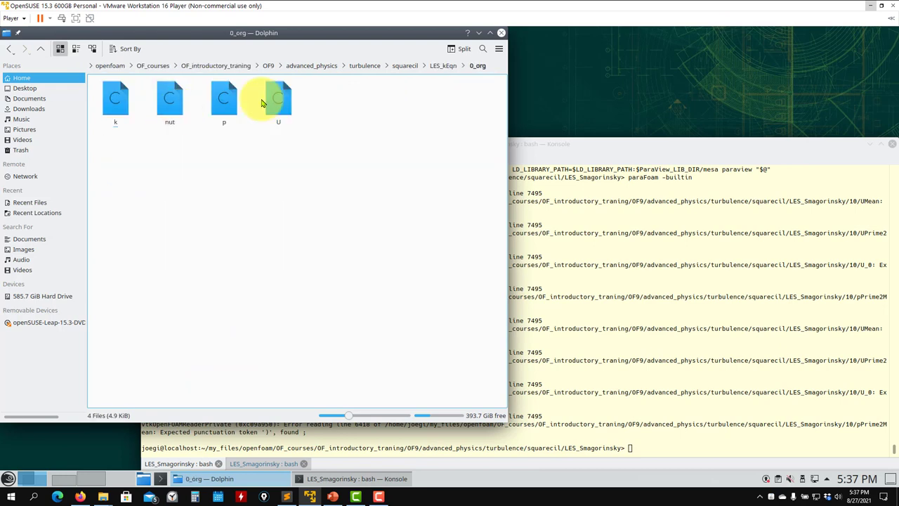
{"action": "left_click", "coordinate": [41, 50]}
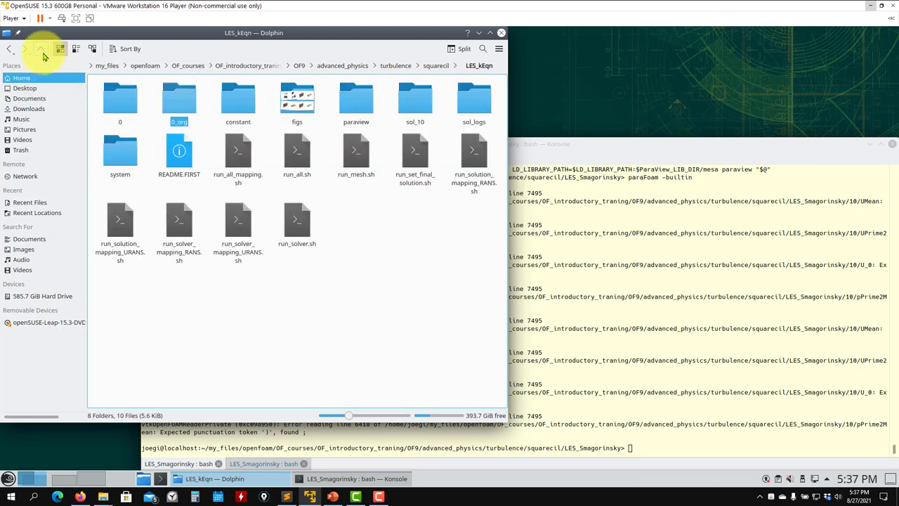
{"action": "left_click", "coordinate": [41, 50]}
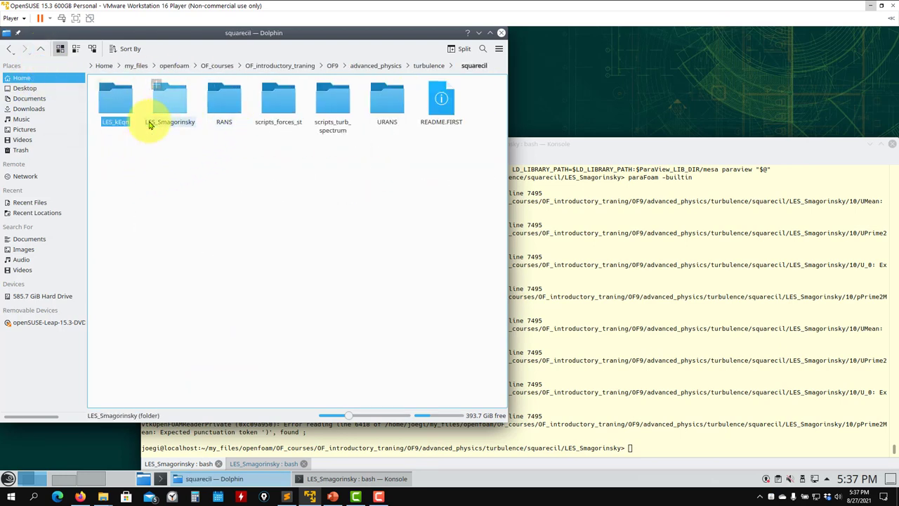